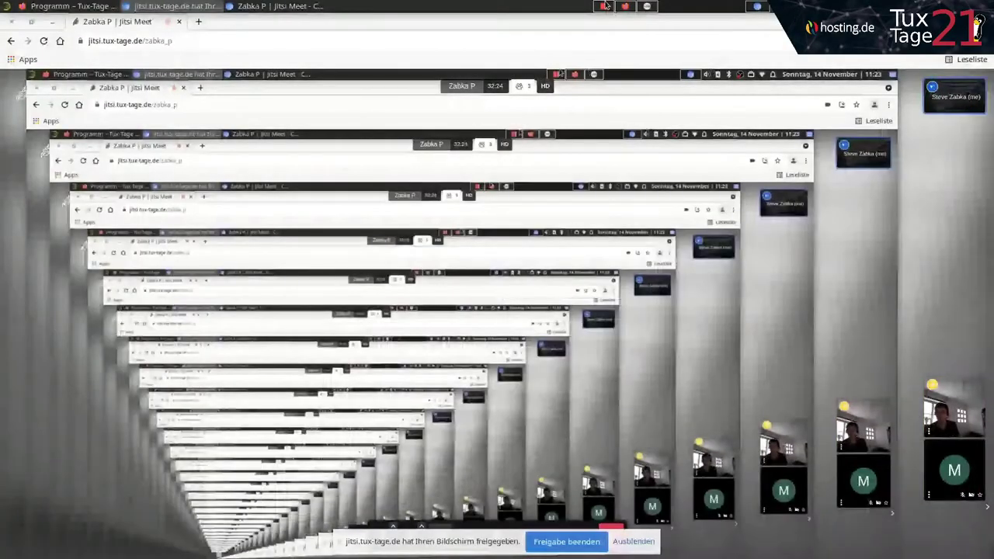
Step: Show the Tux-Tage 2021 outline slide full screen, hide the sharing banner, then bring up the GitHub project page
key("alt+Tab")
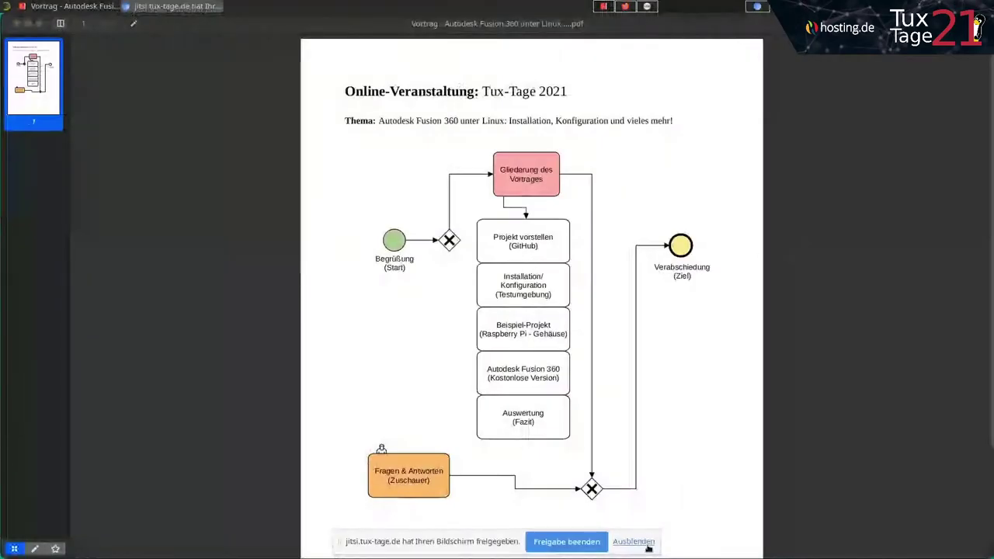
left_click(648, 546)
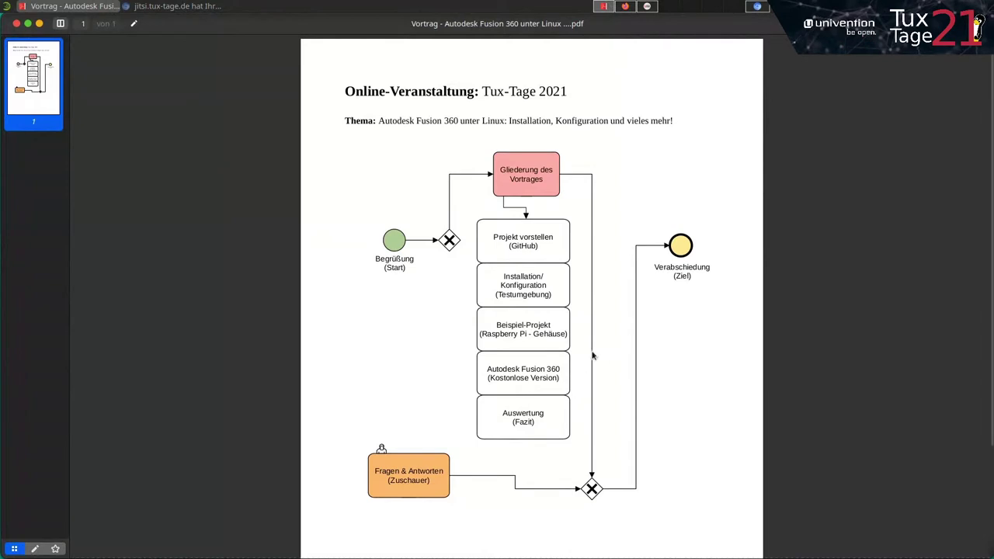
left_click(625, 6)
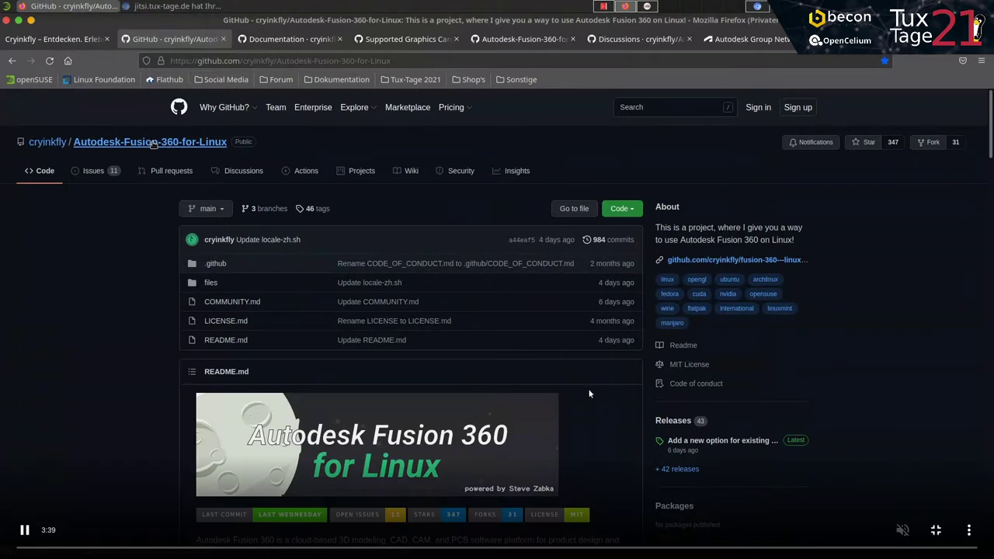
Step: Scroll the README past the banner, links and Screenshots grid to Downloads and Requirements
left_click(936, 528)
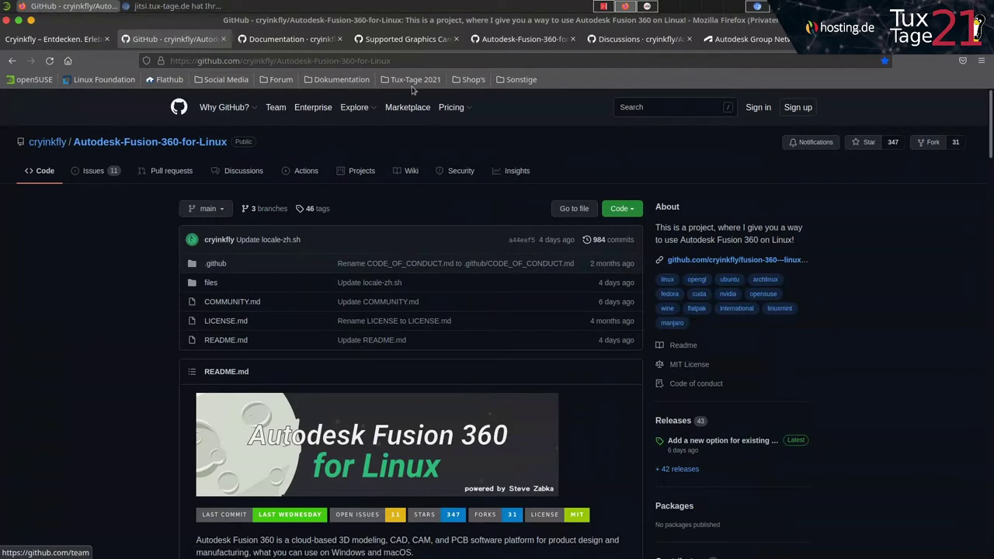
scroll(619, 272, "down", 2)
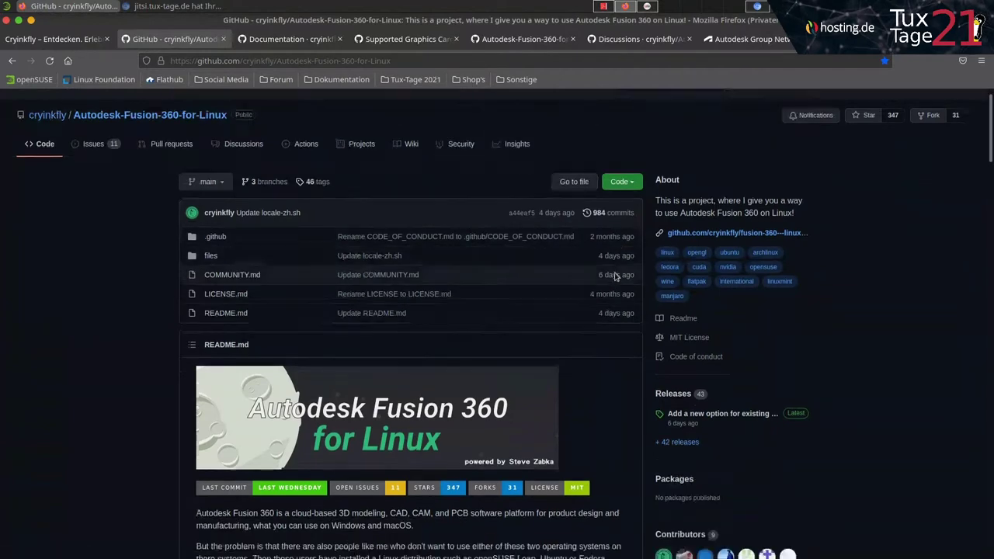
scroll(614, 268, "down", 1)
scroll(610, 264, "down", 1)
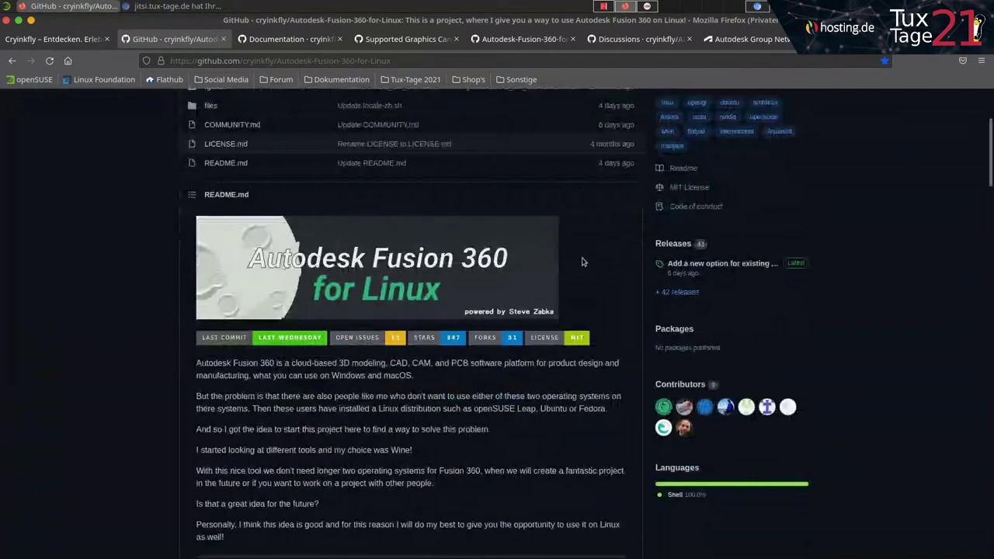
scroll(469, 366, "down", 3)
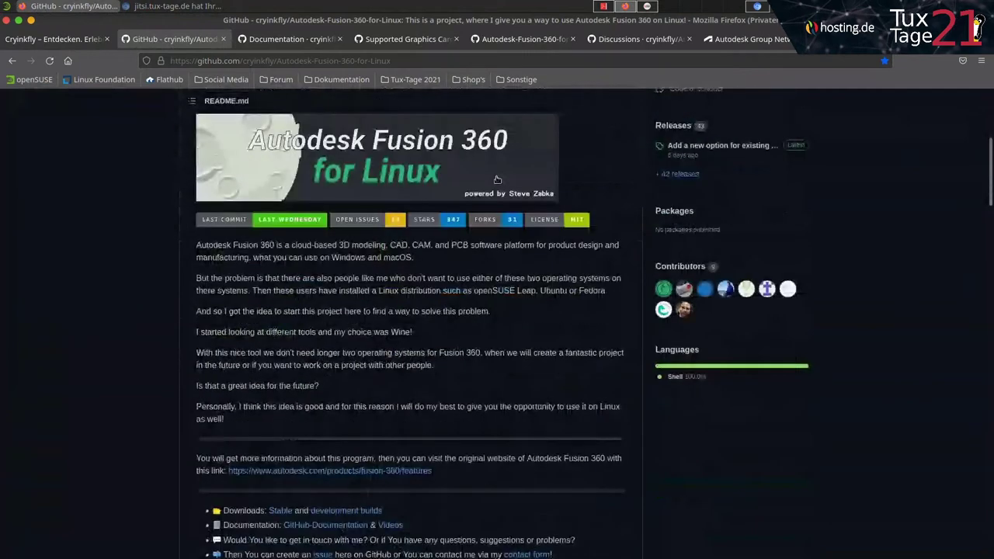
scroll(518, 381, "down", 2)
scroll(518, 378, "down", 2)
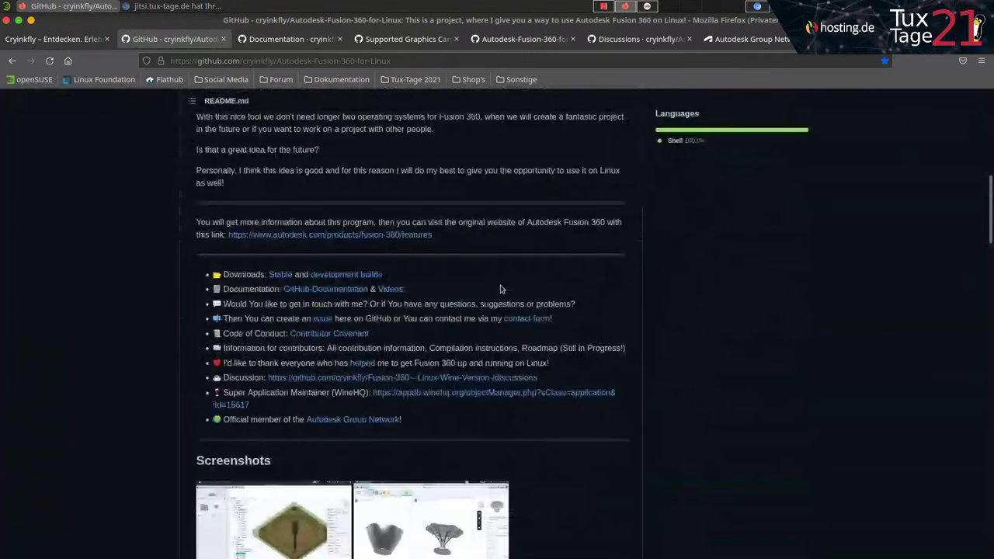
scroll(505, 311, "down", 3)
scroll(448, 422, "down", 3)
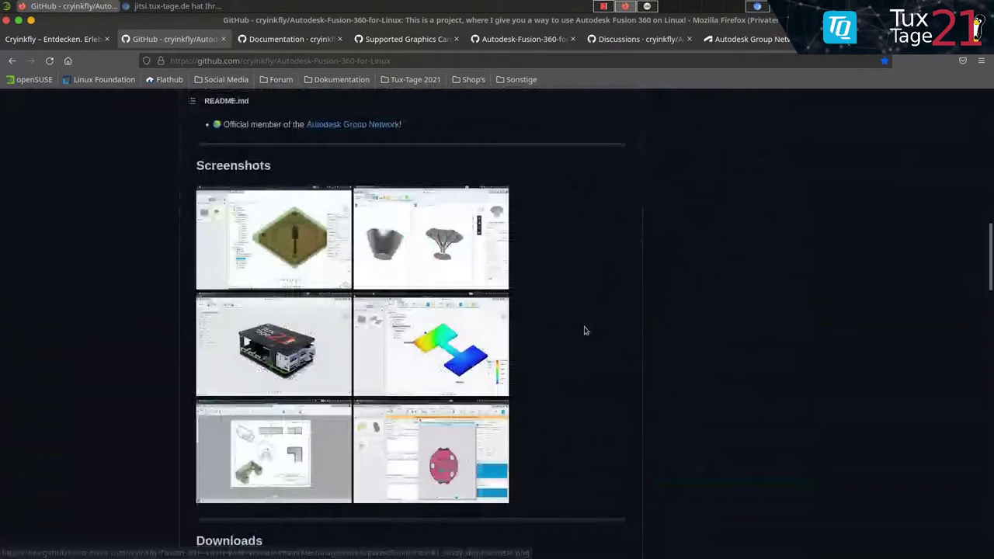
scroll(567, 324, "down", 2)
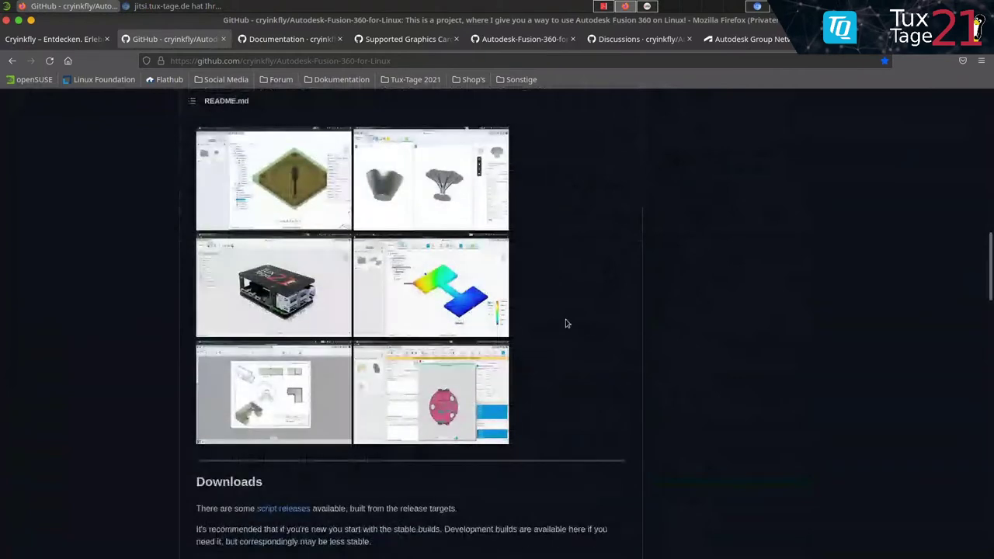
scroll(566, 324, "down", 4)
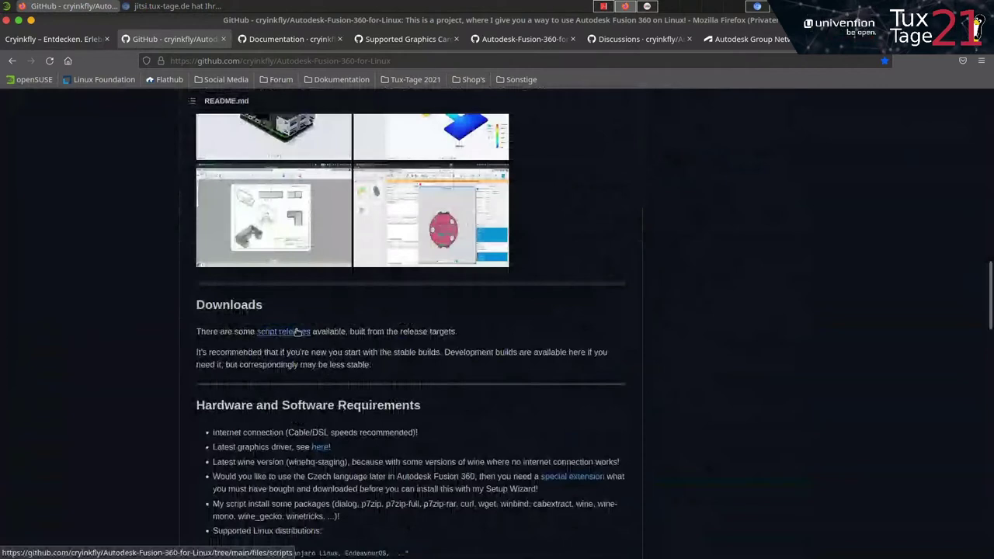
Step: Follow the script releases link, then show the 17 supported Linux distributions under Requirements
left_click(297, 331)
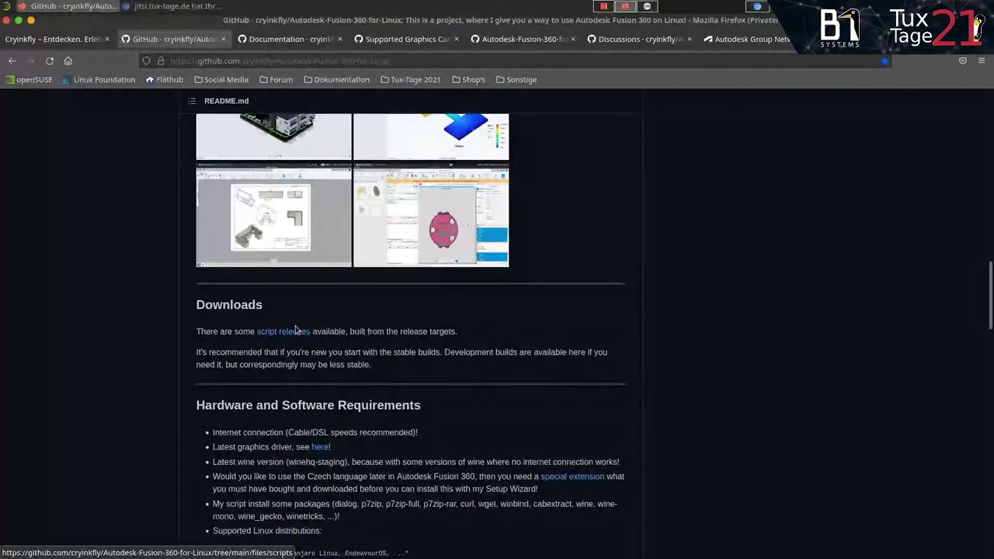
scroll(463, 328, "down", 2)
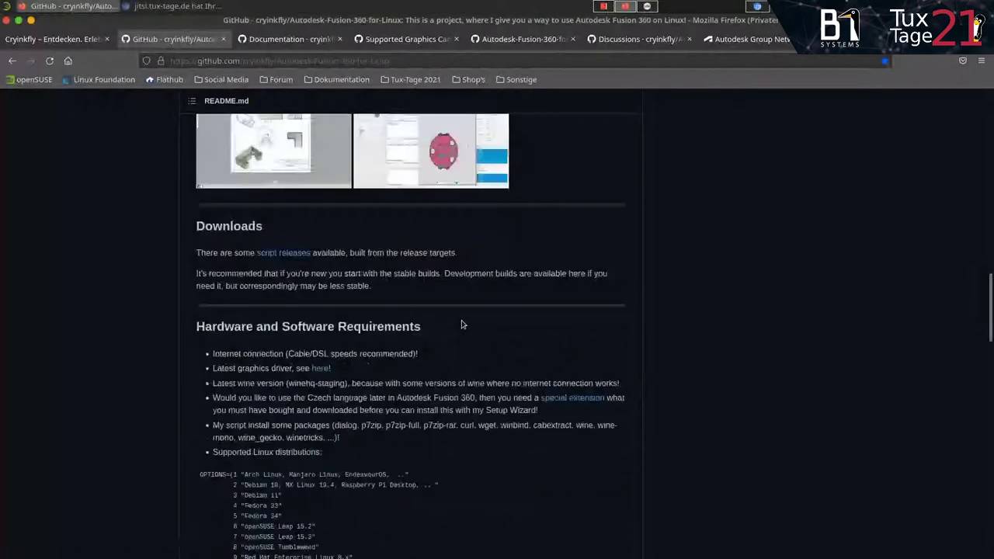
scroll(464, 328, "down", 2)
scroll(467, 280, "down", 2)
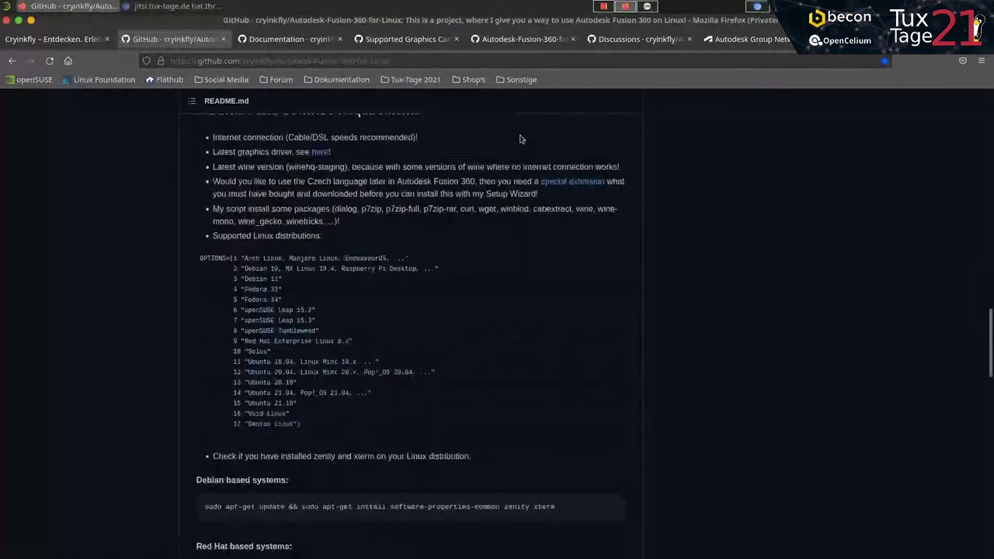
scroll(521, 139, "up", 1)
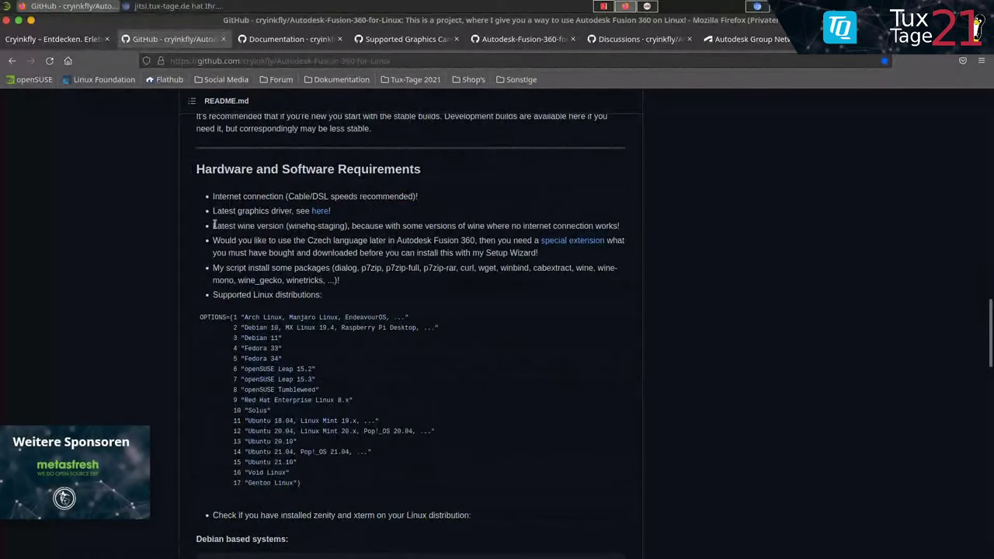
left_click_drag(213, 225, 368, 225)
left_click(368, 225)
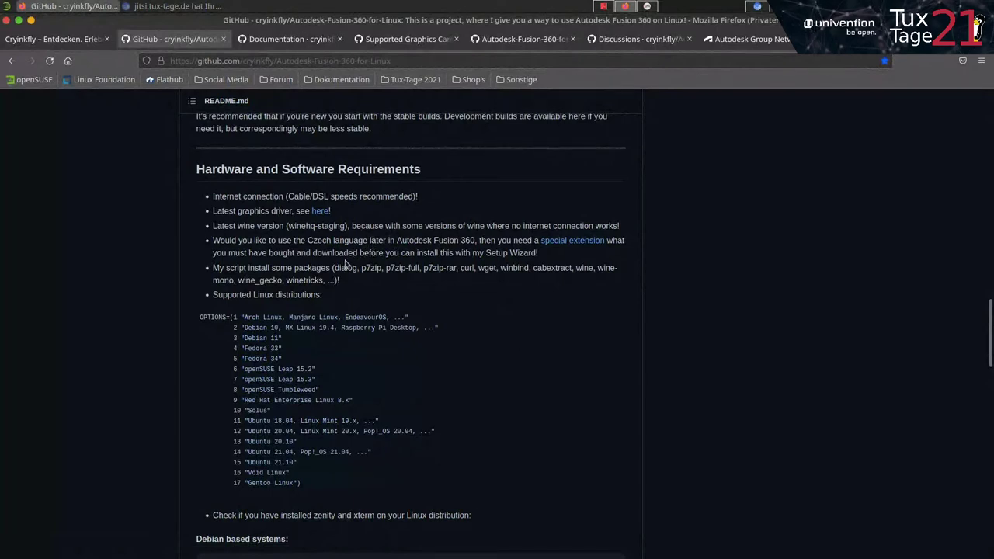
left_click_drag(334, 269, 588, 269)
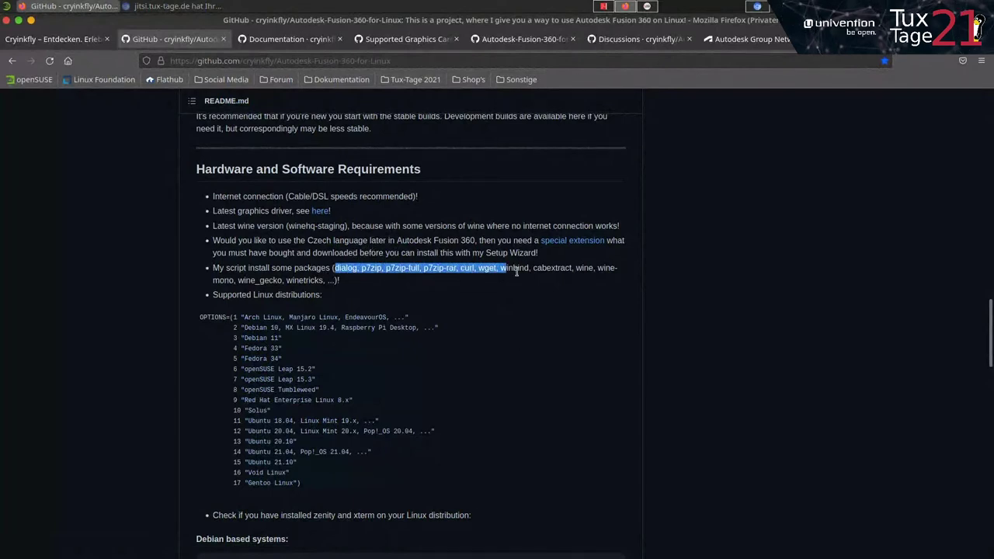
left_click(592, 271)
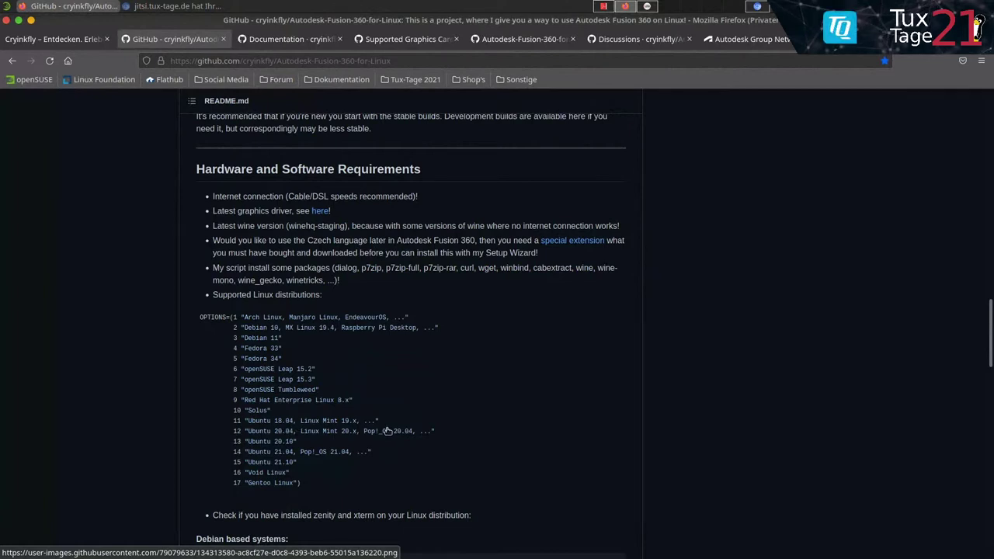
Step: Scroll to the Debian install command and highlight it, then the words zenity and xterm
scroll(388, 431, "down", 2)
scroll(390, 427, "down", 2)
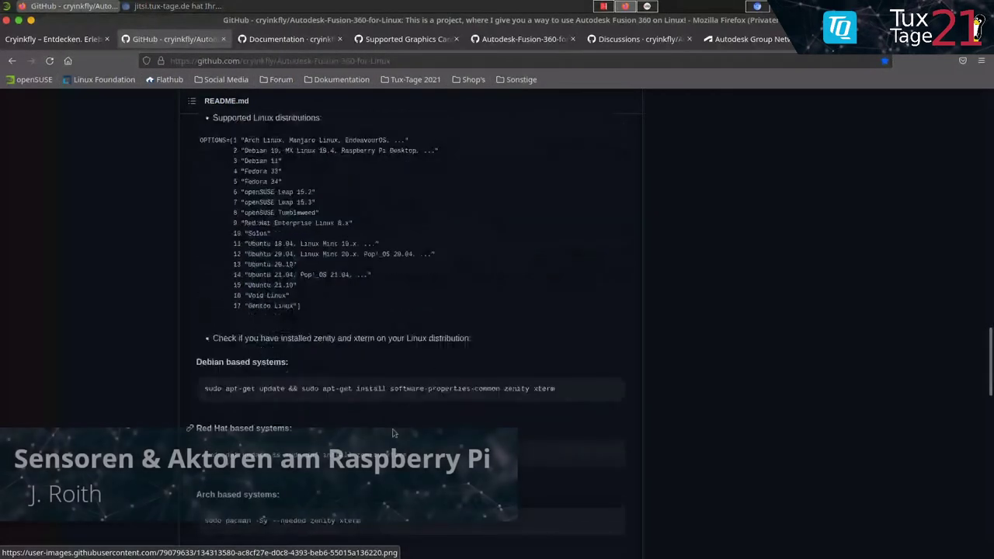
scroll(391, 422, "down", 1)
scroll(391, 421, "down", 3)
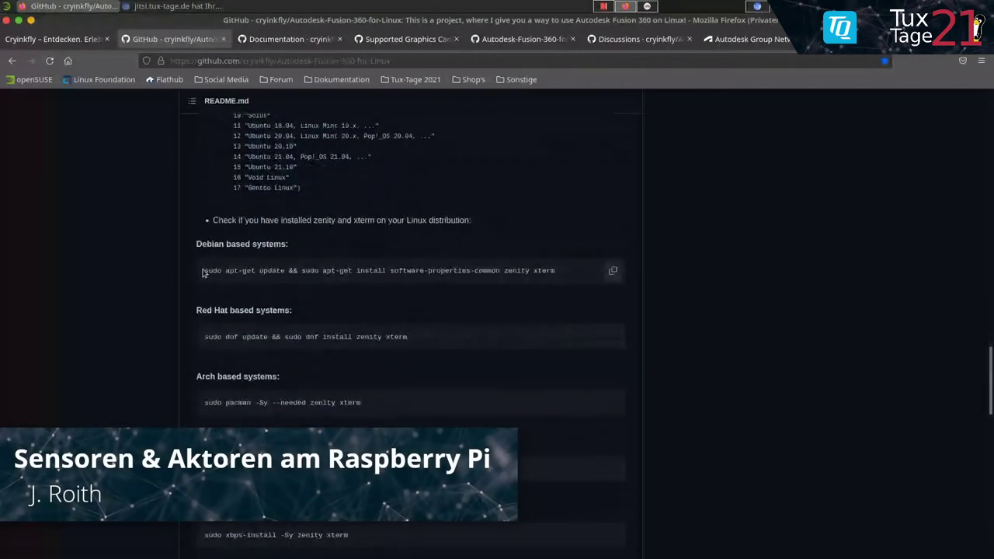
left_click_drag(203, 270, 563, 273)
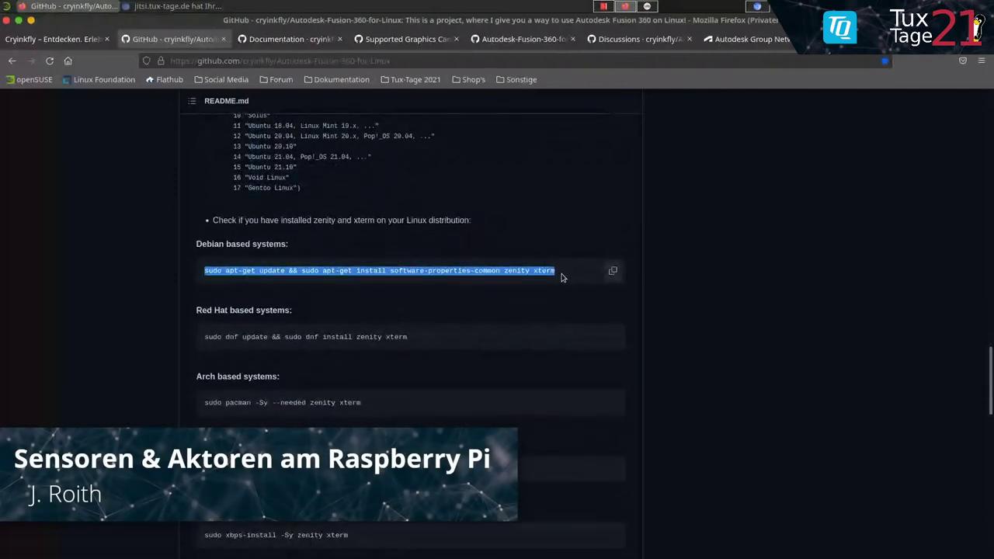
left_click(562, 277)
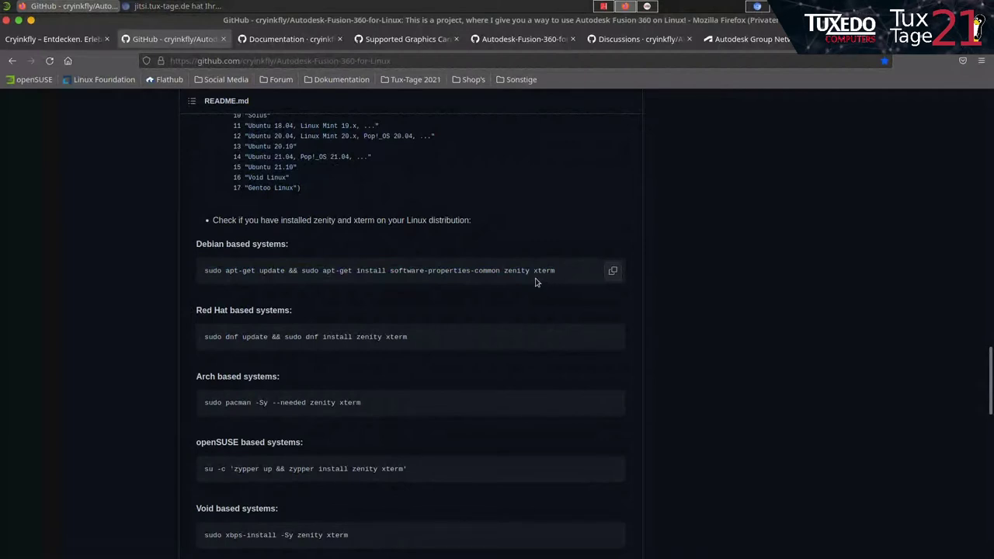
left_click_drag(504, 270, 530, 270)
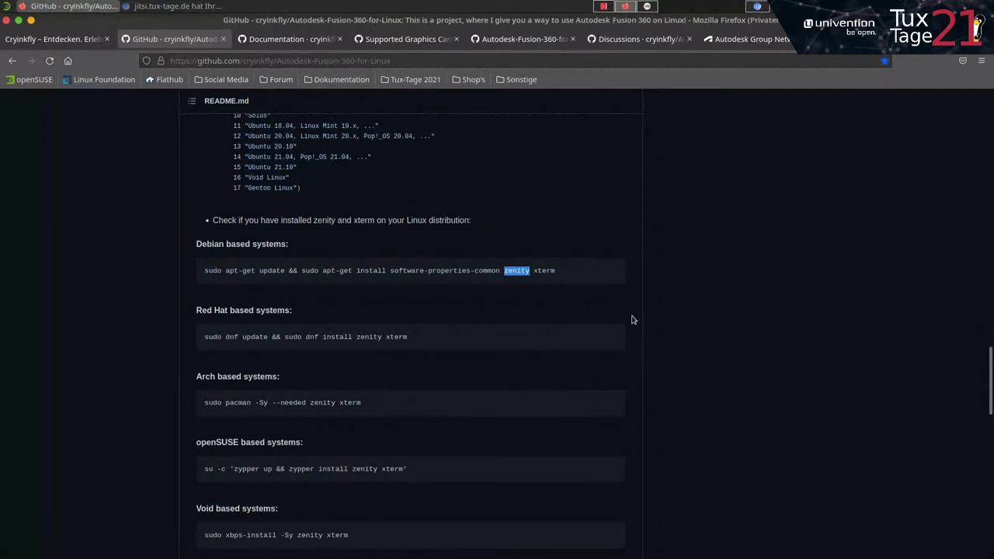
mouse_move(410, 271)
left_click_drag(533, 270, 557, 274)
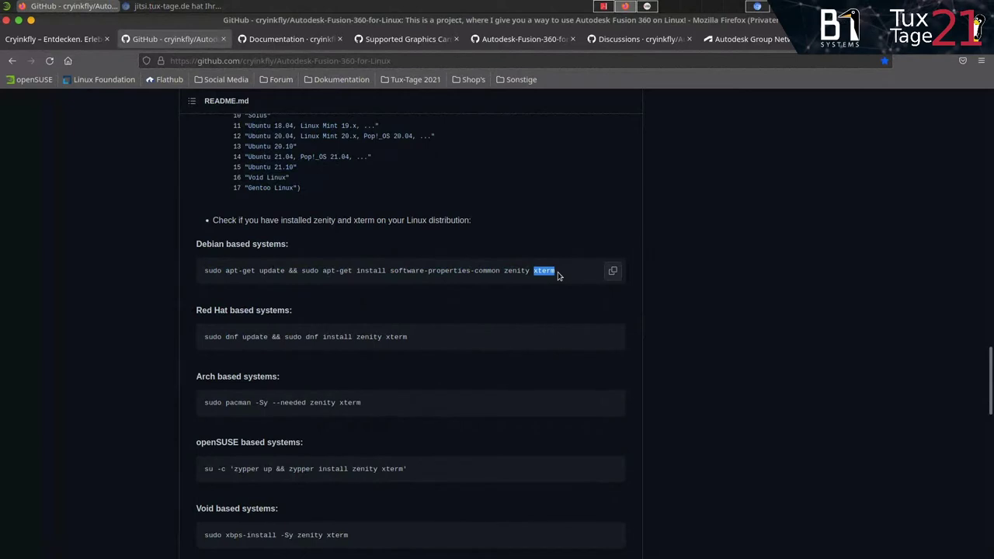
Step: Open the launcher editor for the Autodesk Fusion 360 Whisker menu entry
left_click(6, 6)
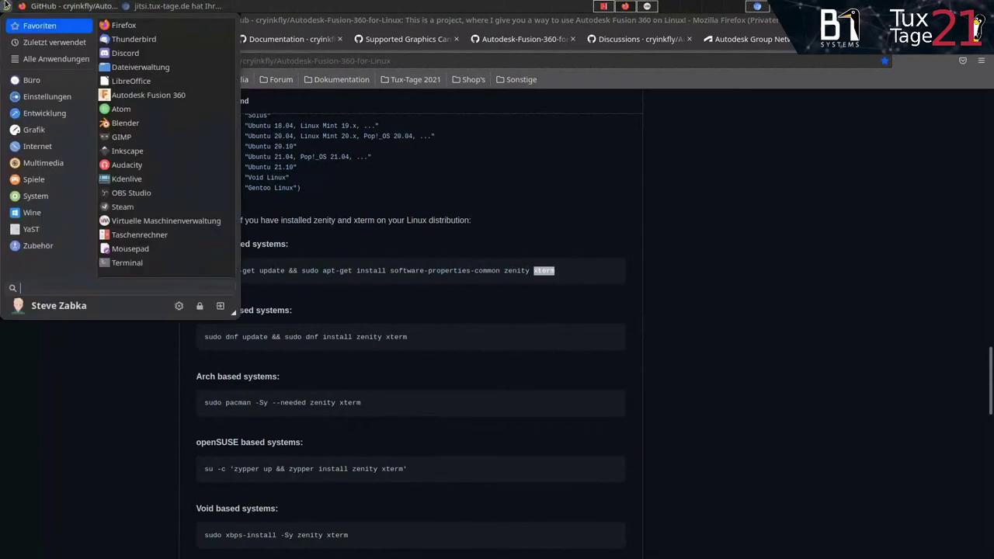
right_click(138, 95)
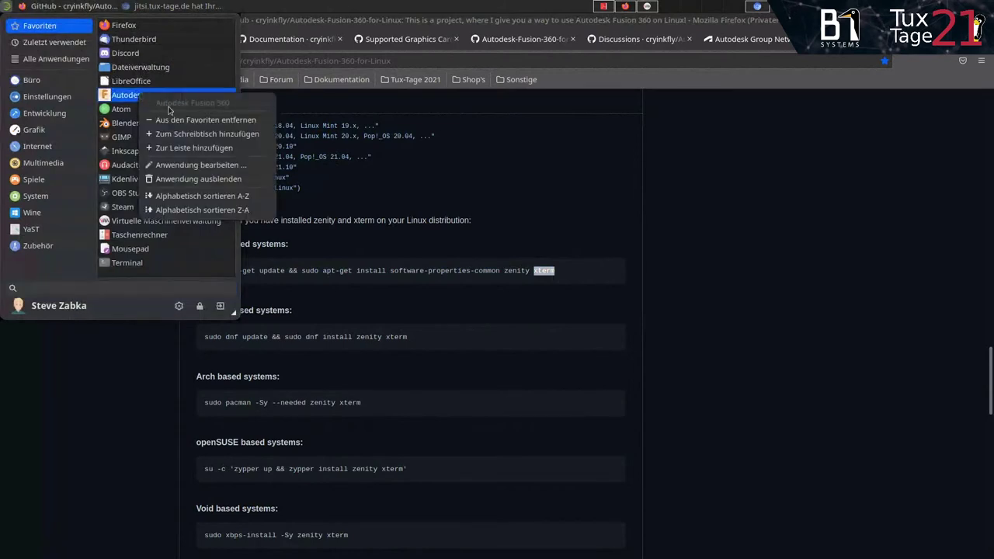
left_click(177, 168)
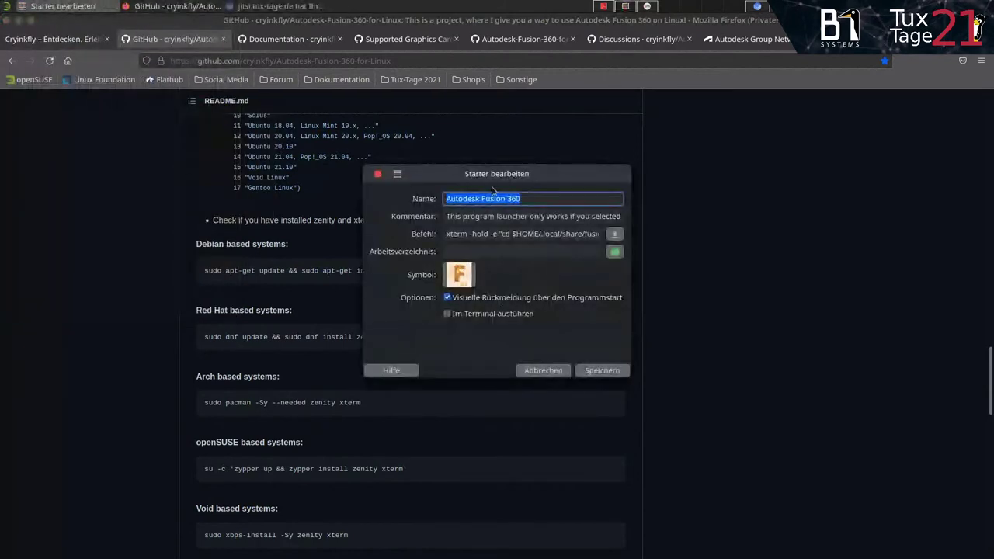
Step: Move and widen the editor to read the full xterm launcher.sh command in Befehl
left_click_drag(630, 248, 955, 248)
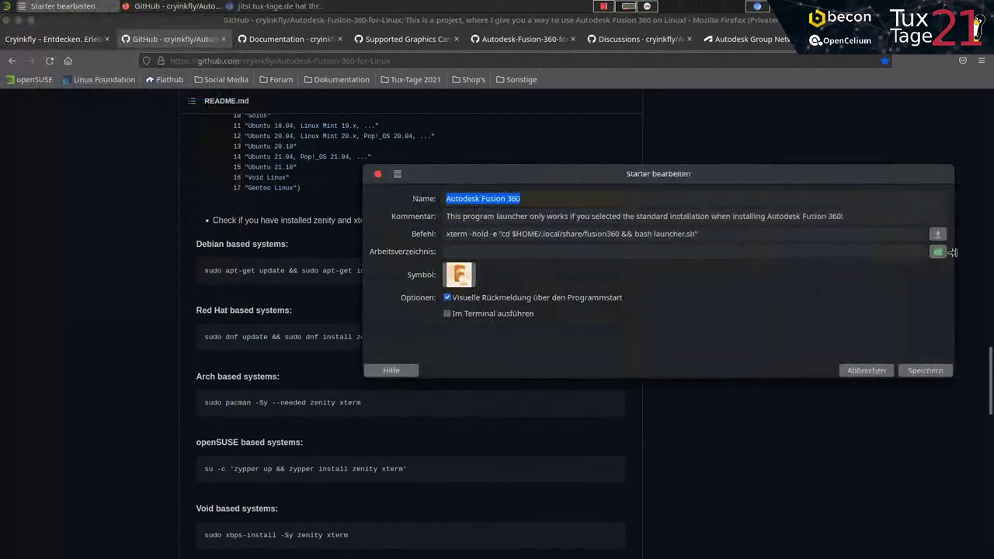
left_click_drag(724, 174, 415, 179)
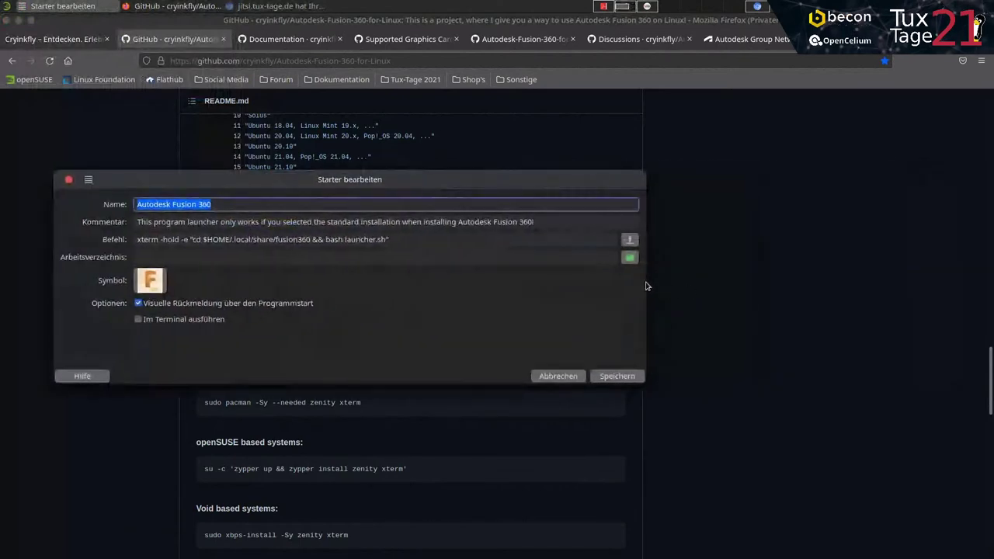
left_click_drag(646, 282, 819, 282)
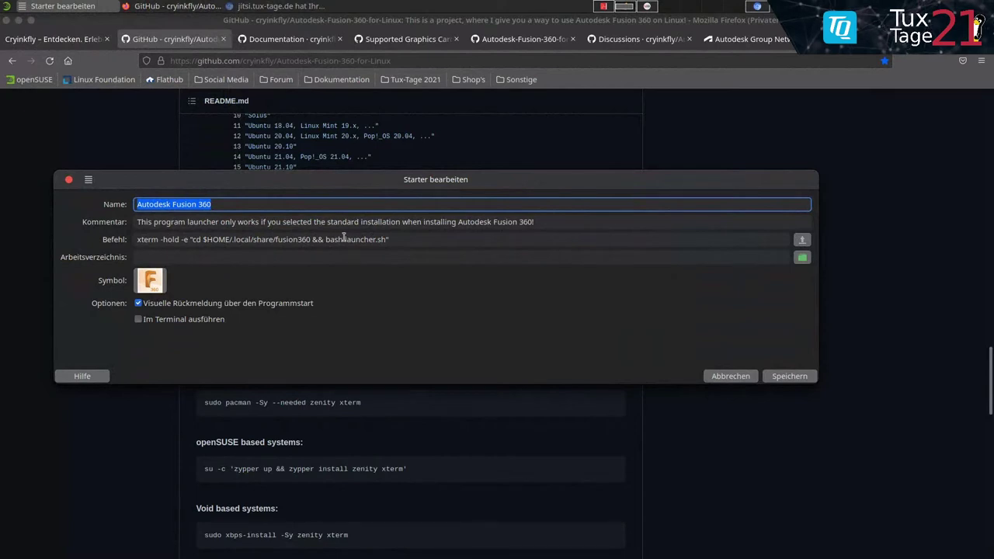
left_click_drag(344, 239, 455, 239)
left_click(458, 237)
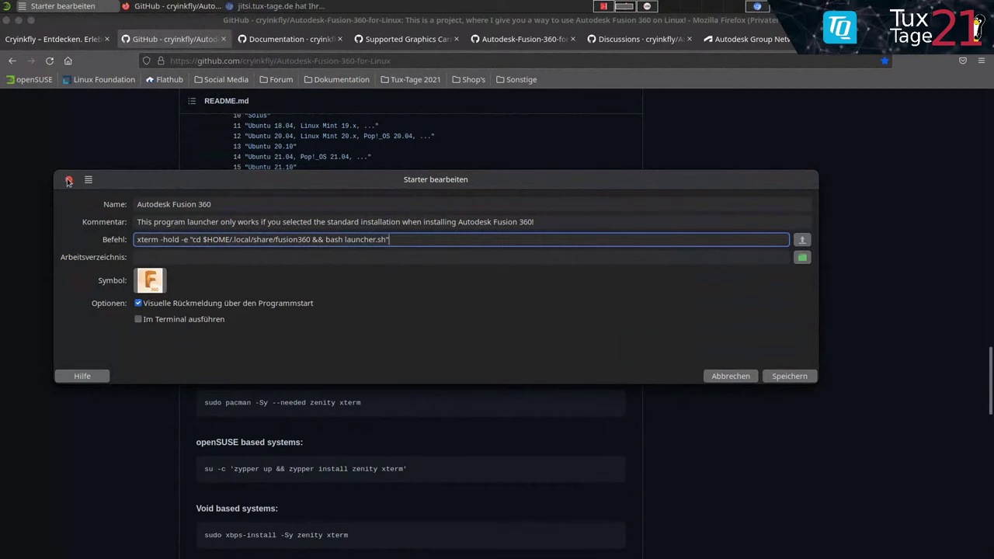
Step: Close the launcher editor unsaved, re-highlight zenity xterm, and scroll further down the README
left_click(68, 180)
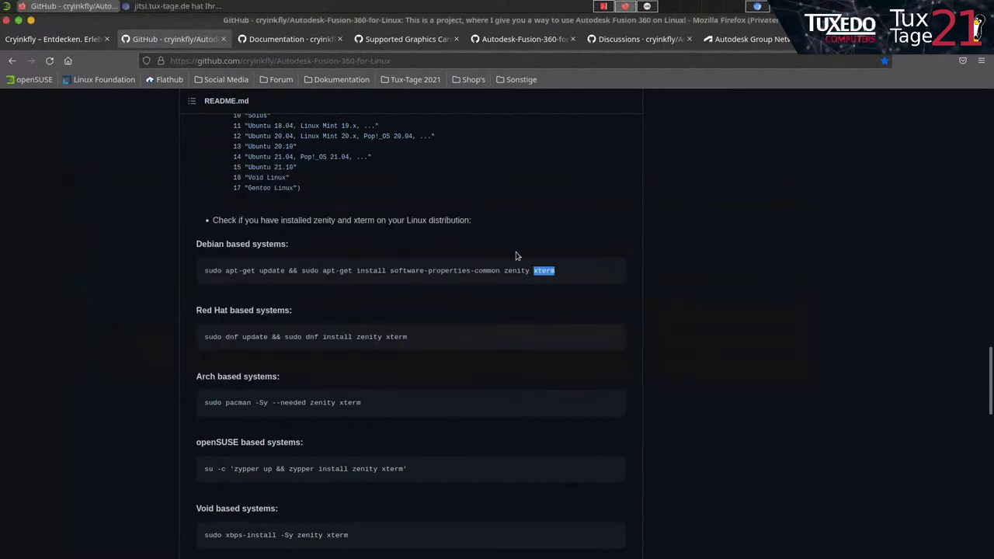
left_click_drag(559, 271, 503, 272)
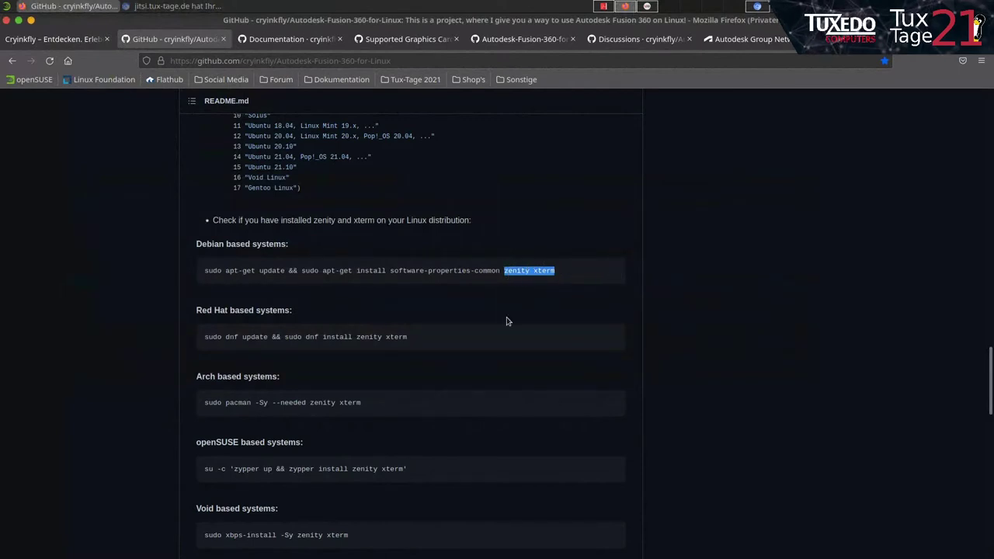
scroll(497, 314, "down", 4)
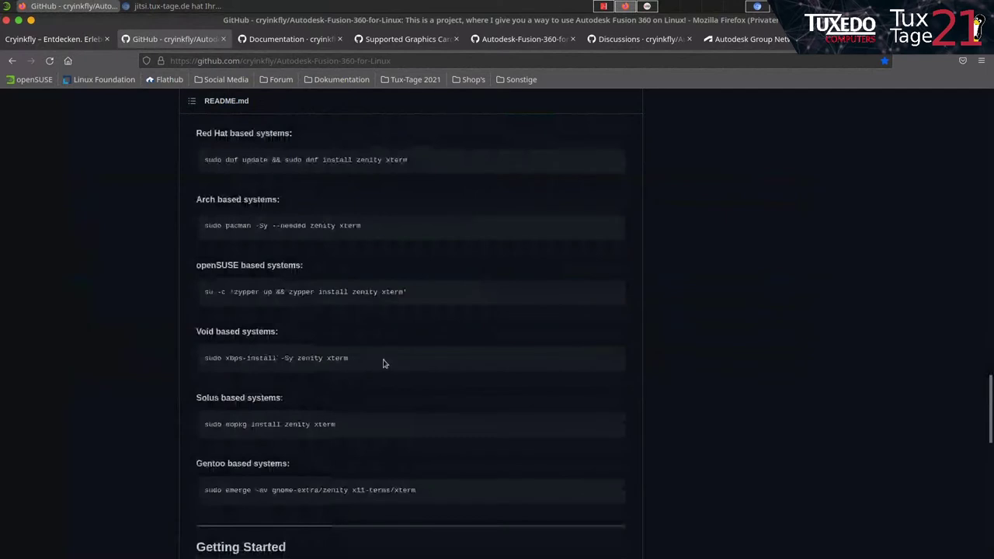
scroll(373, 217, "down", 1)
scroll(349, 233, "down", 1)
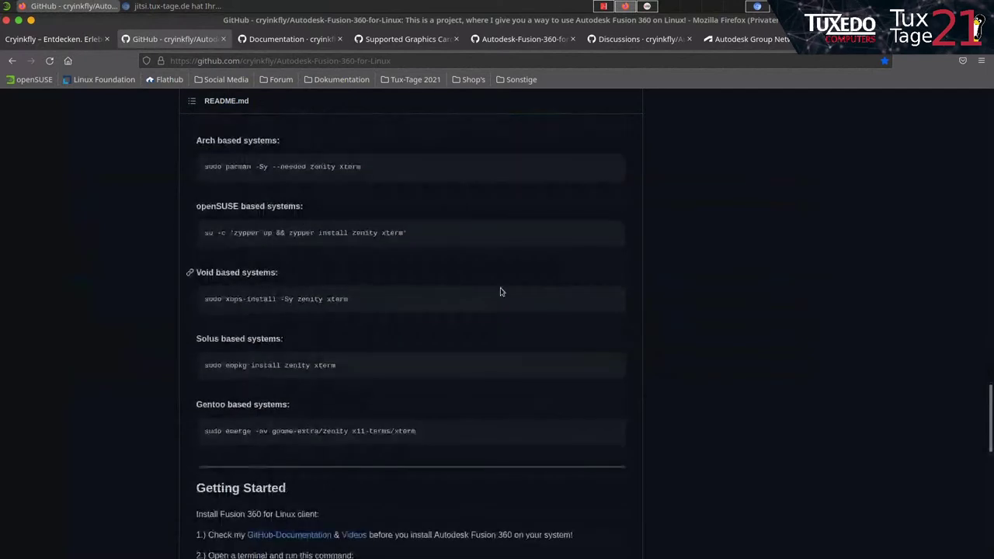
scroll(610, 299, "down", 1)
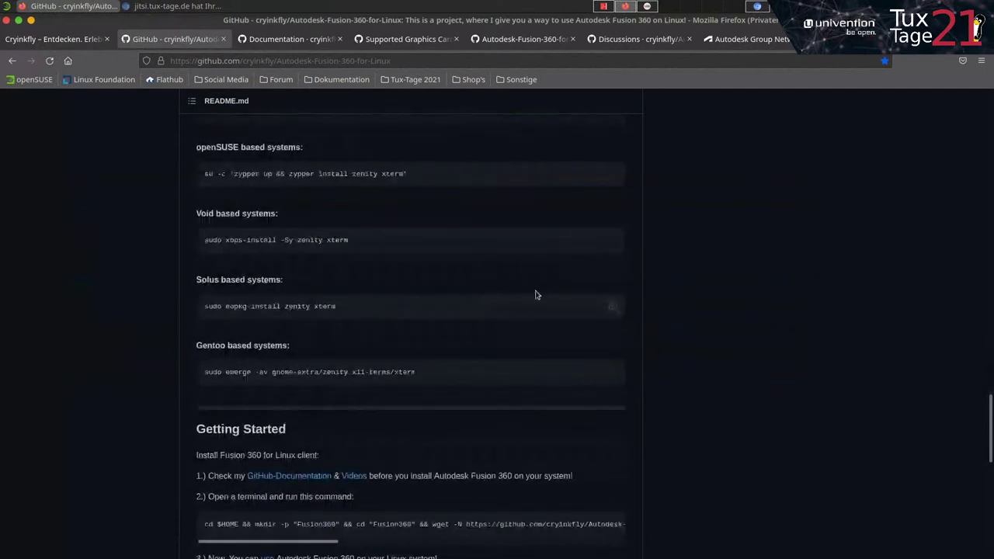
Step: Open and close a Terminal from the Whisker menu, then scroll to Getting Started
left_click(5, 5)
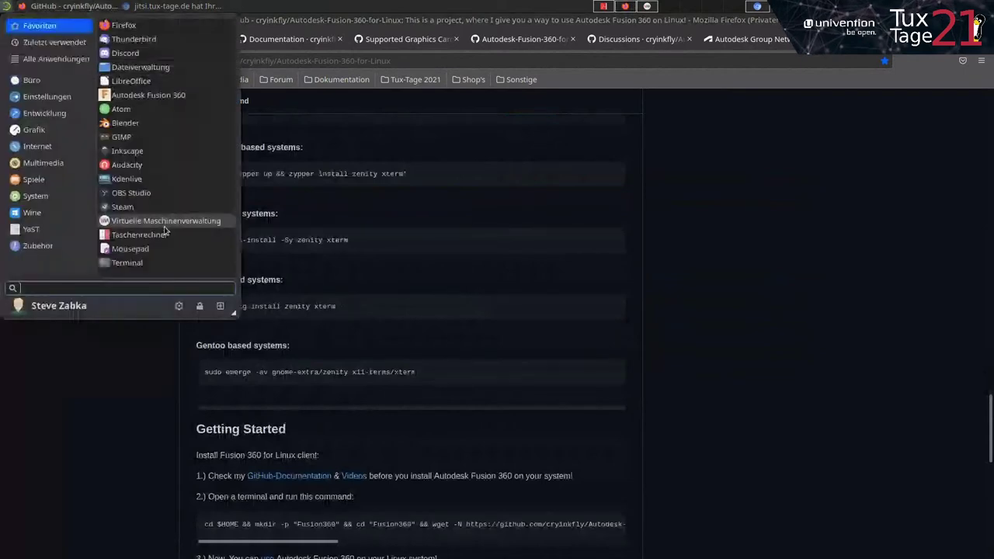
left_click(128, 262)
right_click(284, 163)
left_click(177, 94)
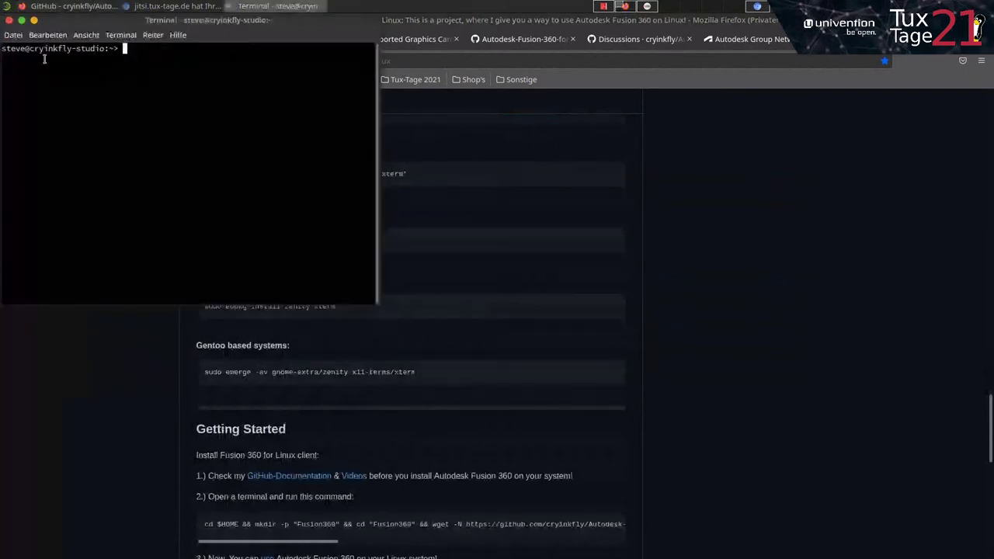
left_click(9, 19)
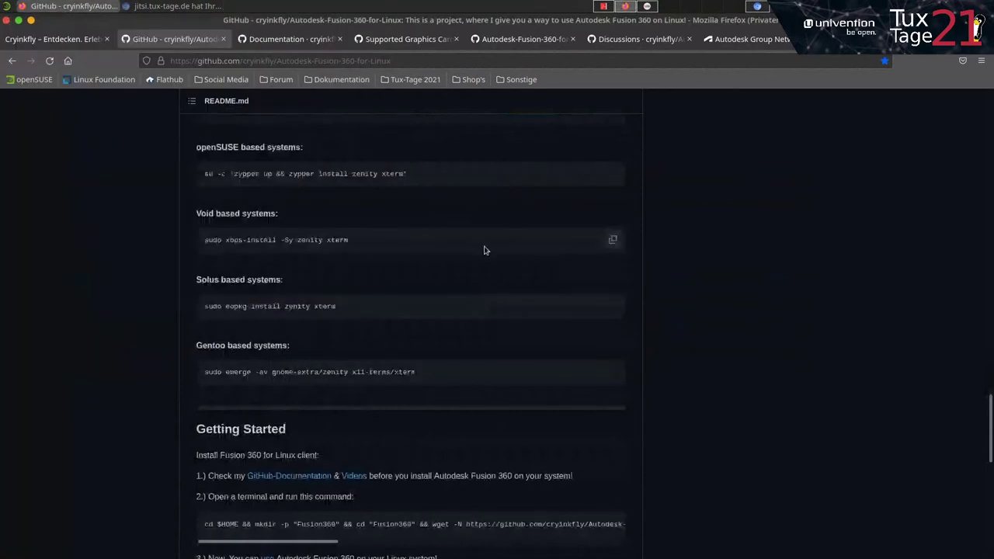
scroll(532, 266, "down", 4)
scroll(550, 267, "down", 2)
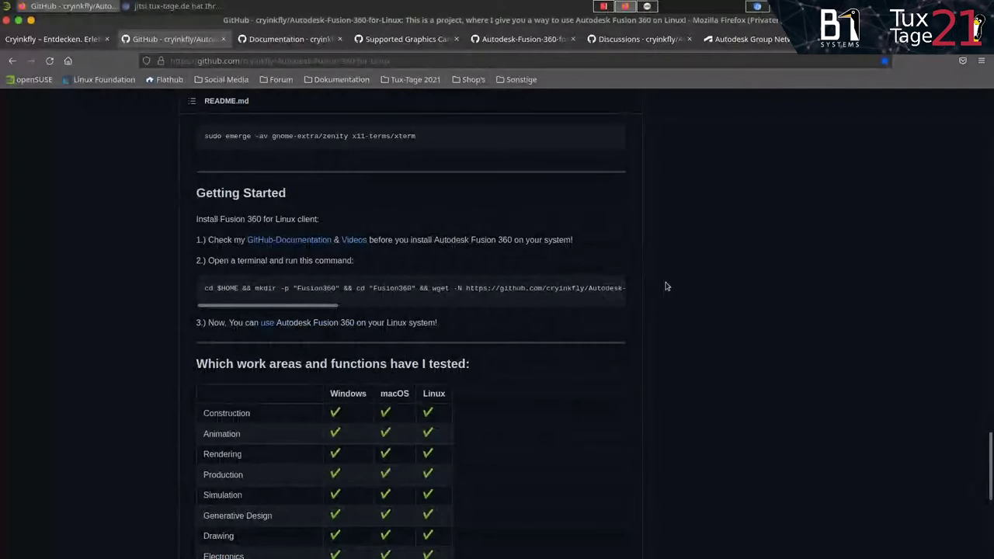
Step: Copy the setup-wizard command and confirm it ends with bash fusion360-setup-wizard.sh && exit
left_click(616, 288)
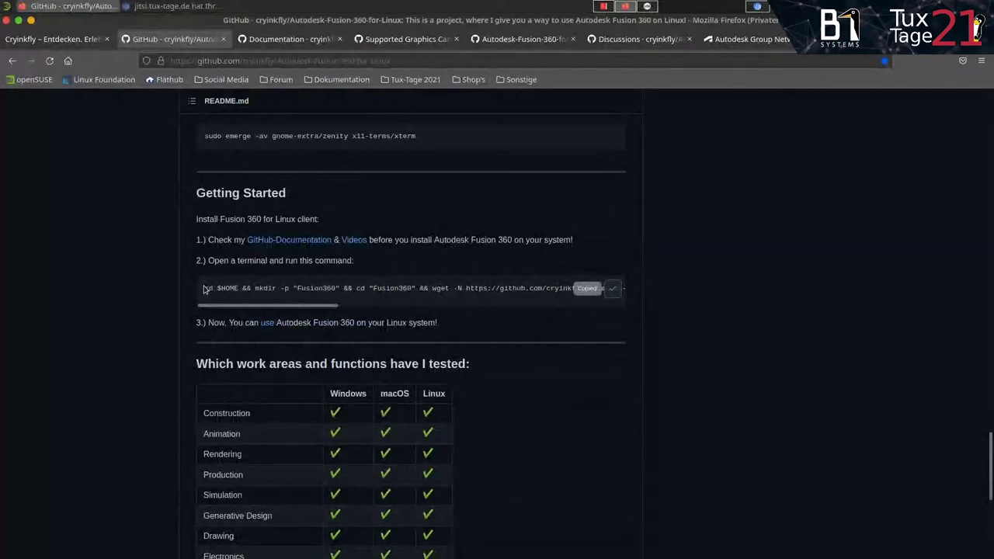
left_click_drag(208, 289, 623, 289)
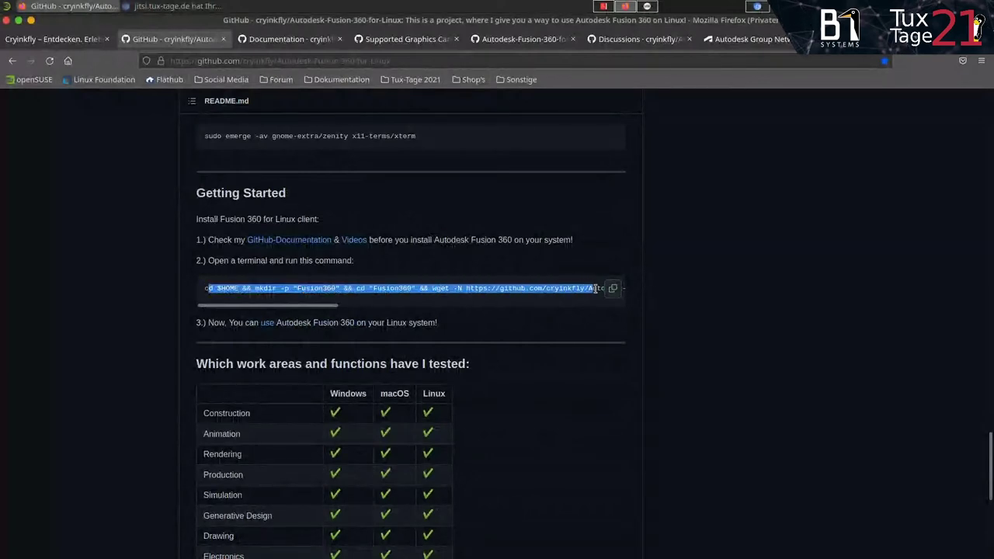
left_click_drag(624, 289, 623, 288)
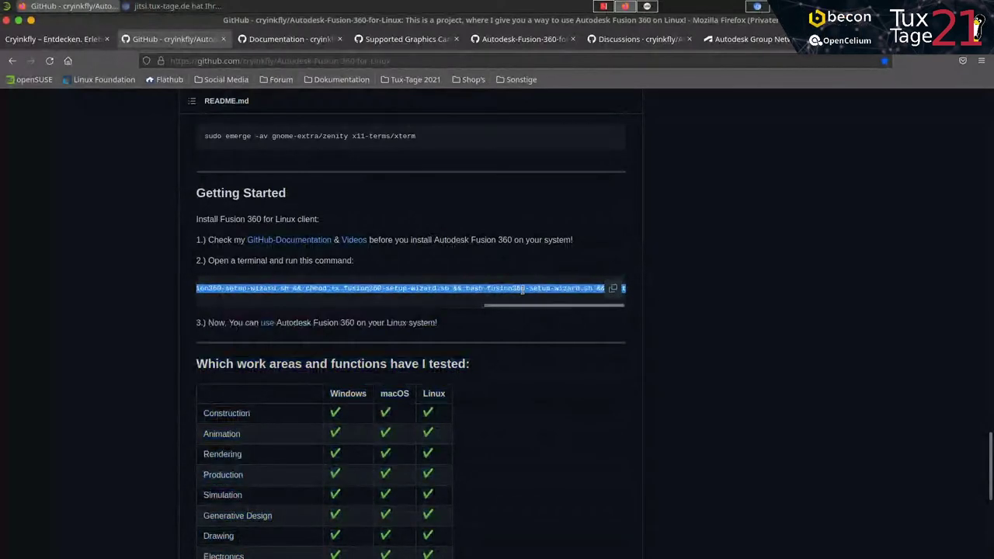
left_click(539, 289)
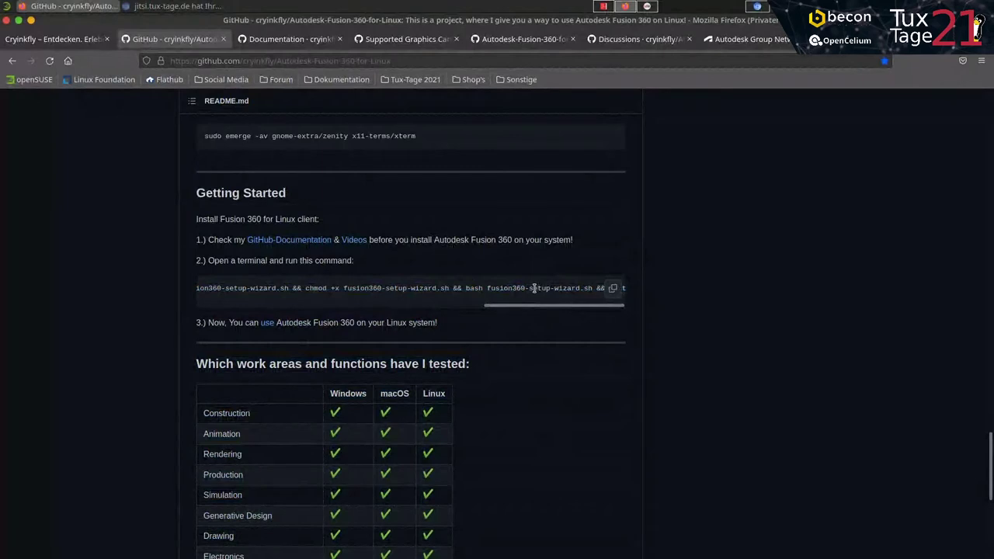
scroll(521, 302, "up", 1)
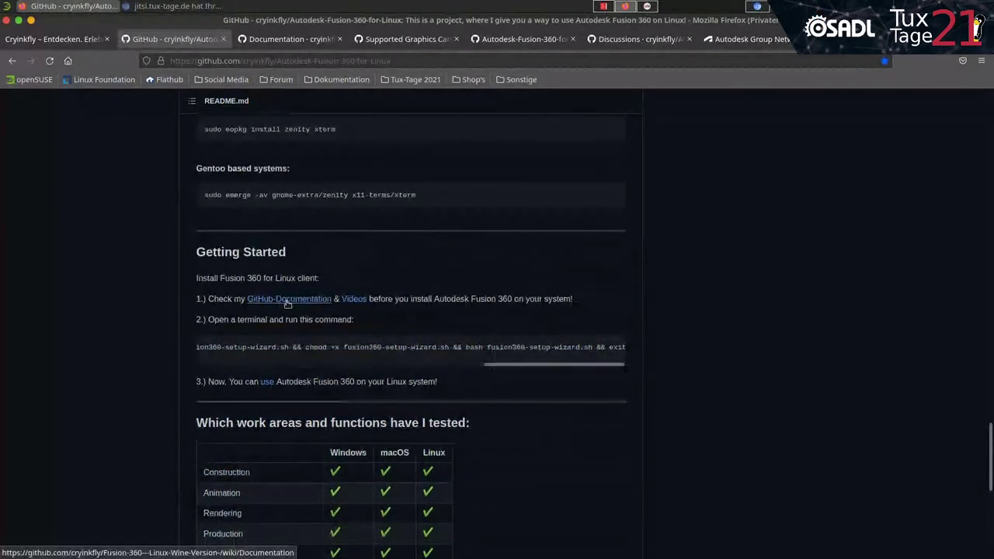
Step: Switch to the Documentation wiki tab and scroll its FAQ down to Developers
left_click(266, 40)
scroll(579, 256, "up", 4)
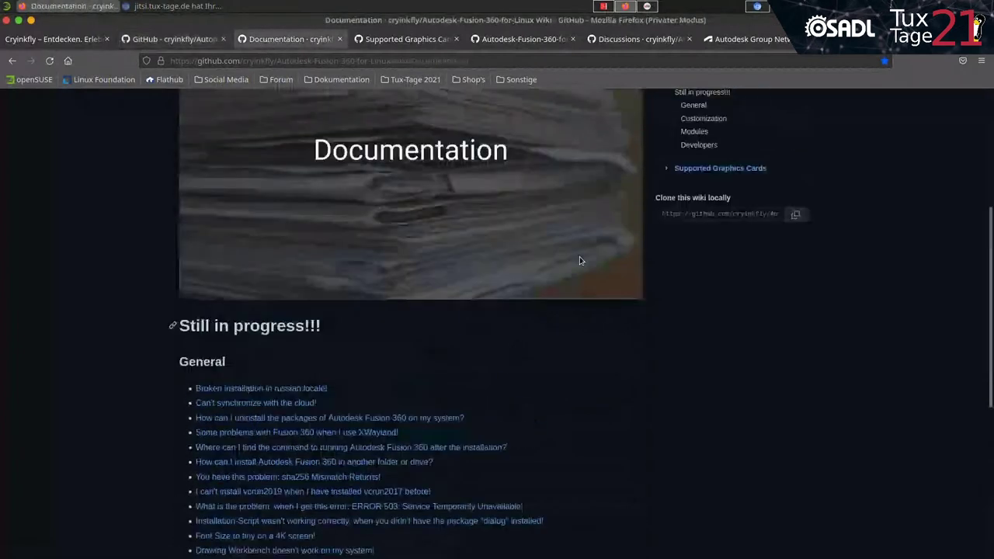
scroll(539, 372, "down", 1)
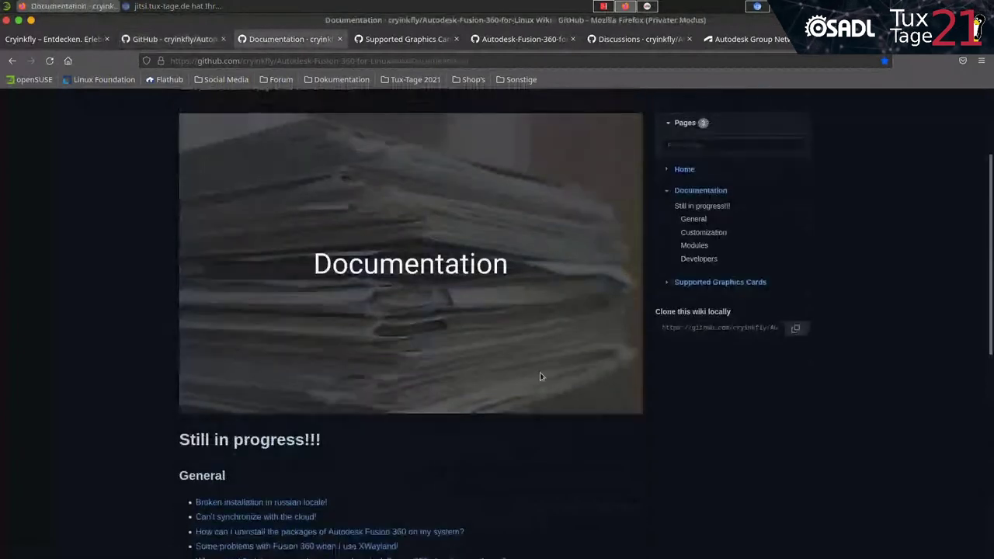
scroll(535, 371, "down", 4)
scroll(530, 369, "down", 3)
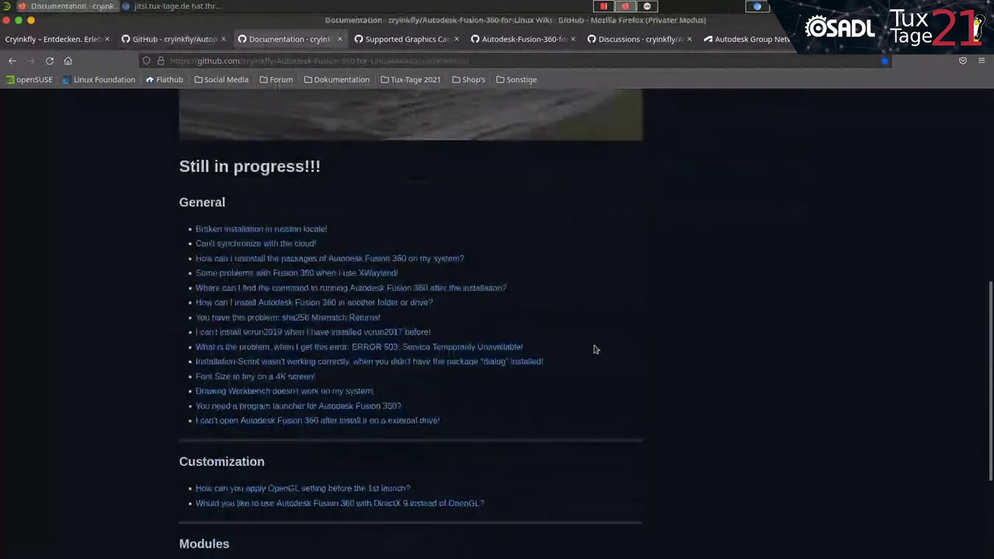
scroll(594, 349, "down", 1)
scroll(586, 349, "down", 1)
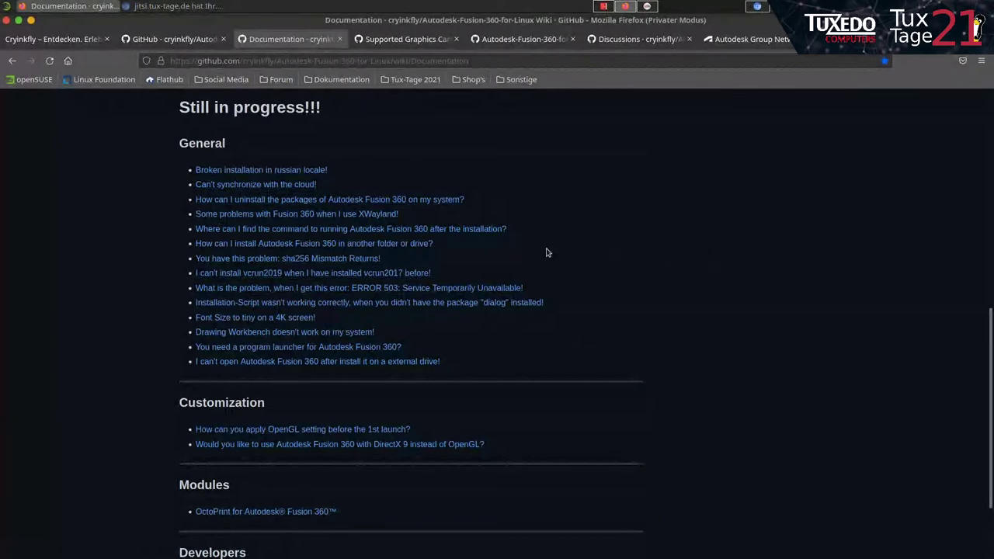
scroll(564, 233, "down", 1)
scroll(563, 233, "down", 2)
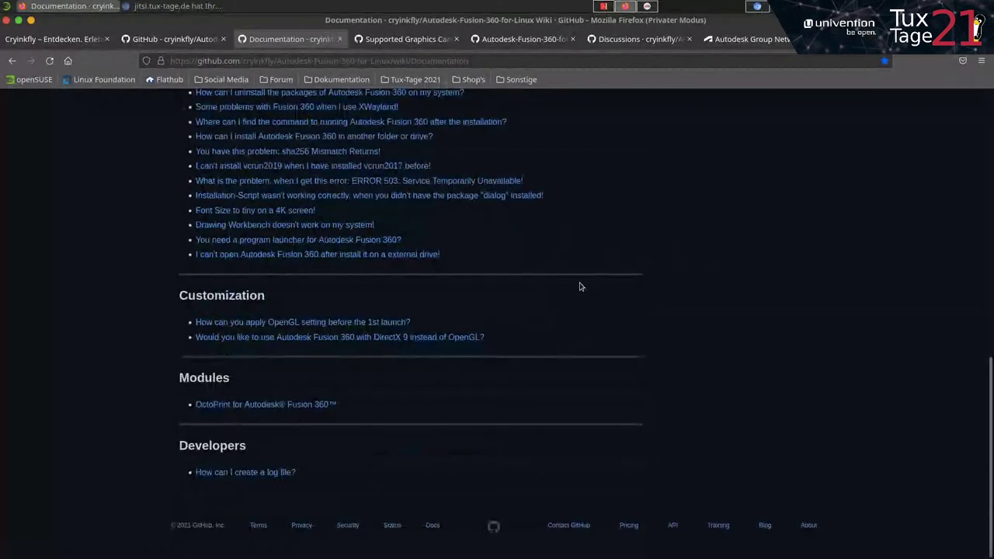
mouse_move(245, 472)
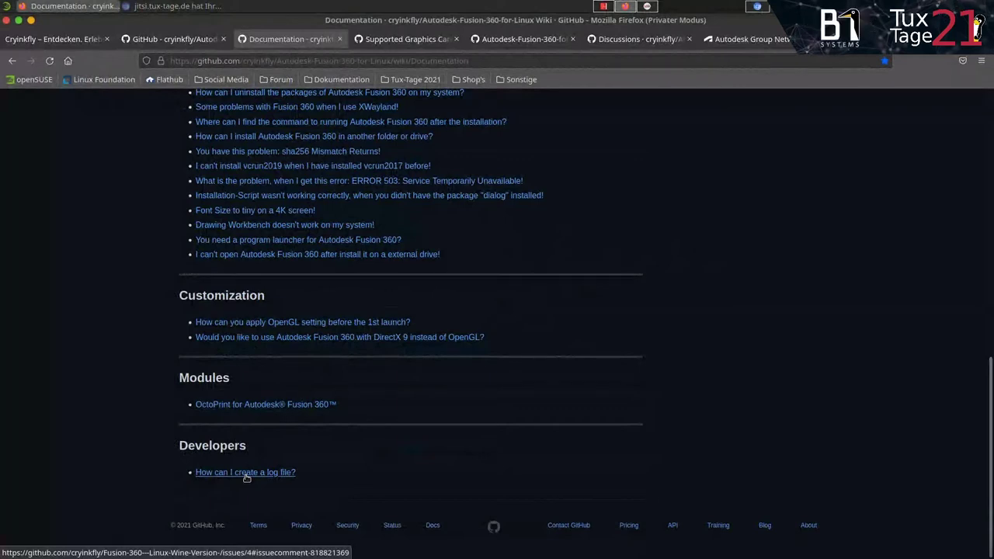
Step: Open the 'How can I create a log file?' answer in a new tab
right_click(246, 477)
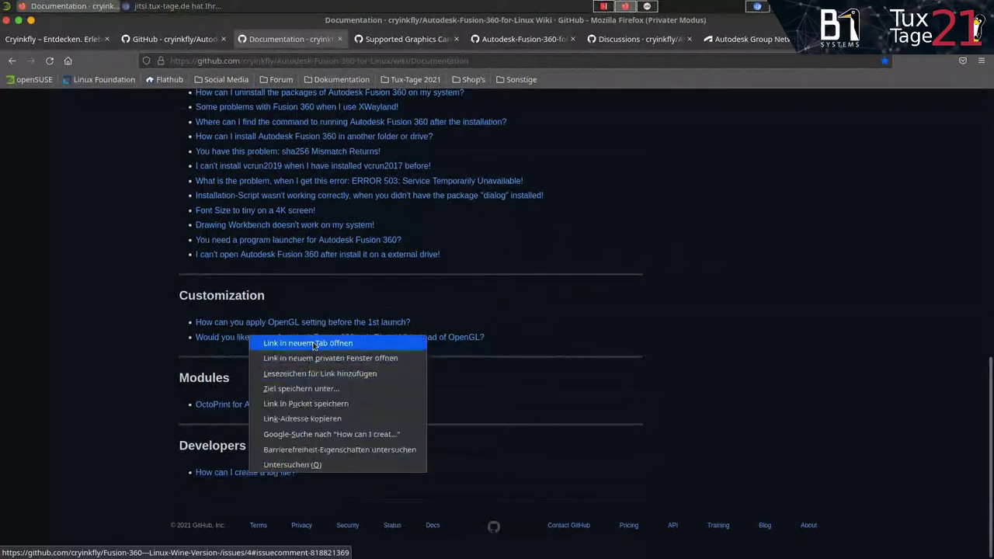
left_click(287, 343)
left_click(354, 38)
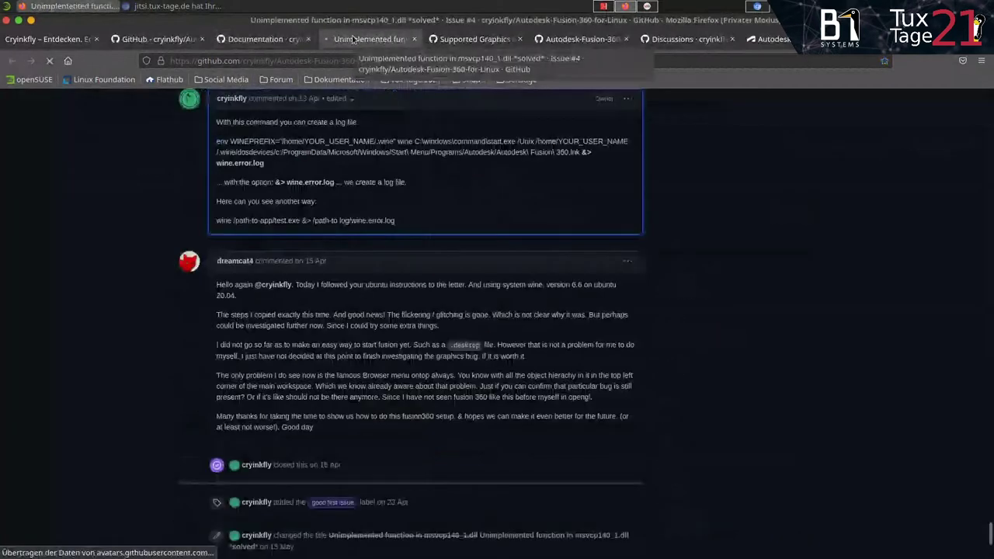
Step: Highlight the wine.error.log note, then scroll back to the top of the issue page
left_click_drag(286, 182, 453, 184)
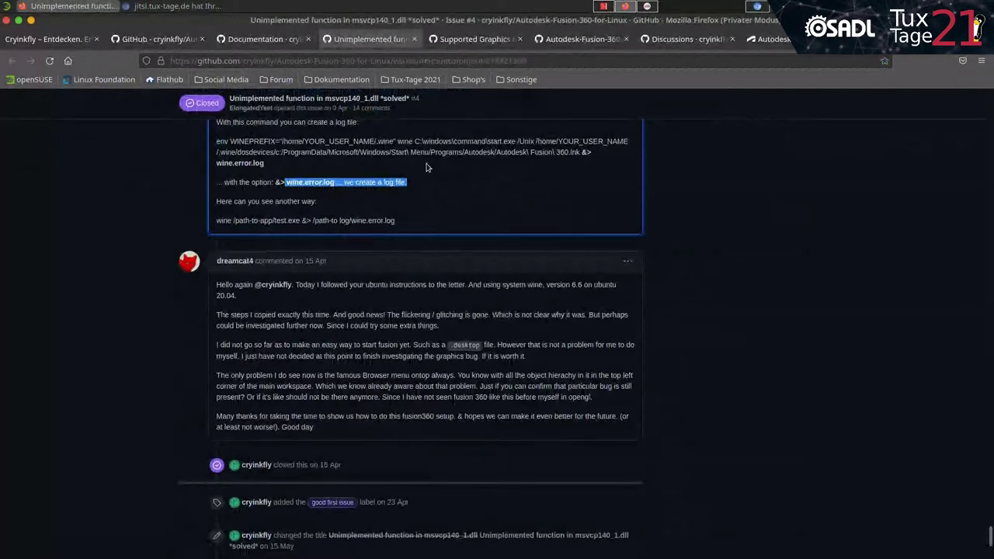
left_click(322, 200)
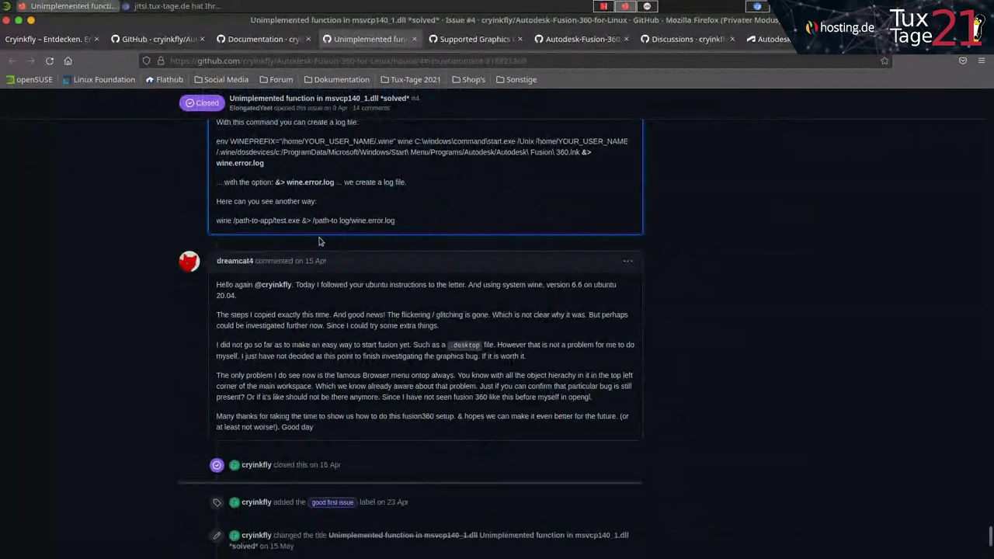
scroll(281, 294, "up", 2)
scroll(281, 294, "up", 2)
scroll(515, 402, "up", 5)
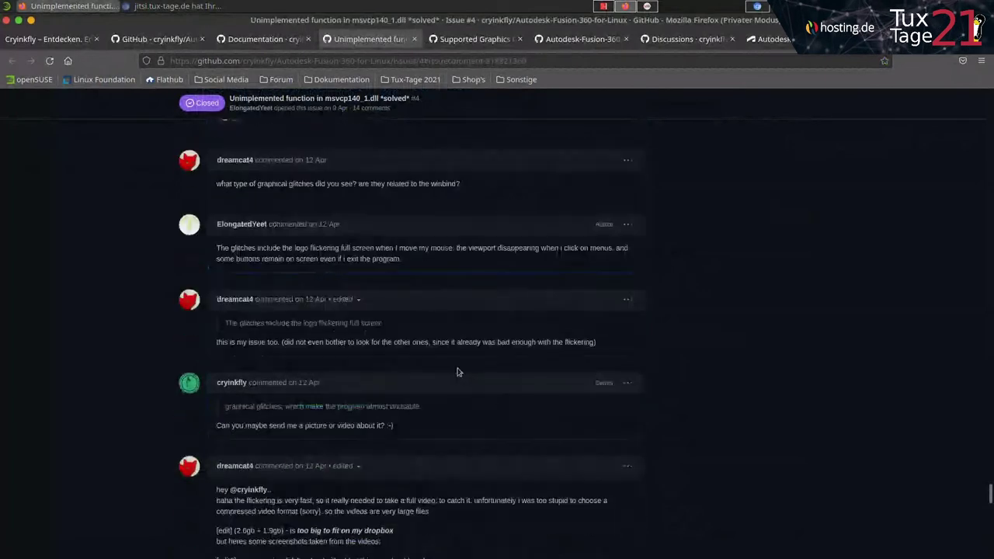
scroll(459, 372, "up", 4)
Step: Return to the README tab and open the repository's Issues list in a new tab
key("ctrl+Tab")
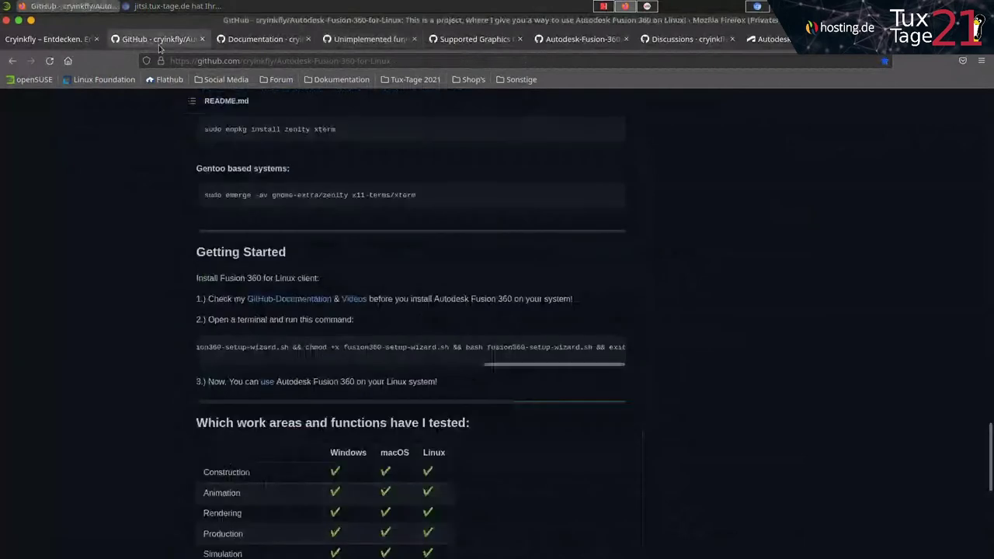
scroll(674, 226, "up", 20)
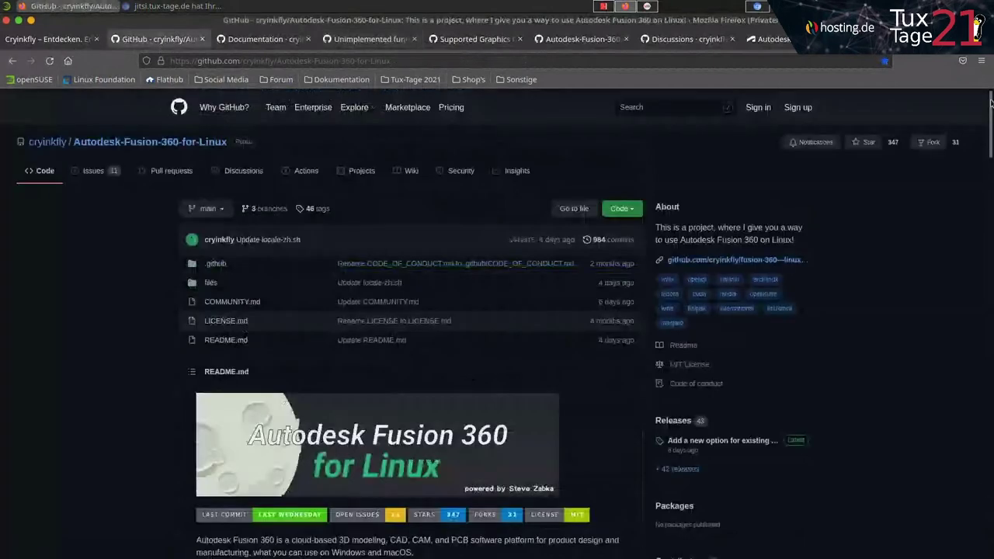
right_click(100, 171)
left_click(128, 174)
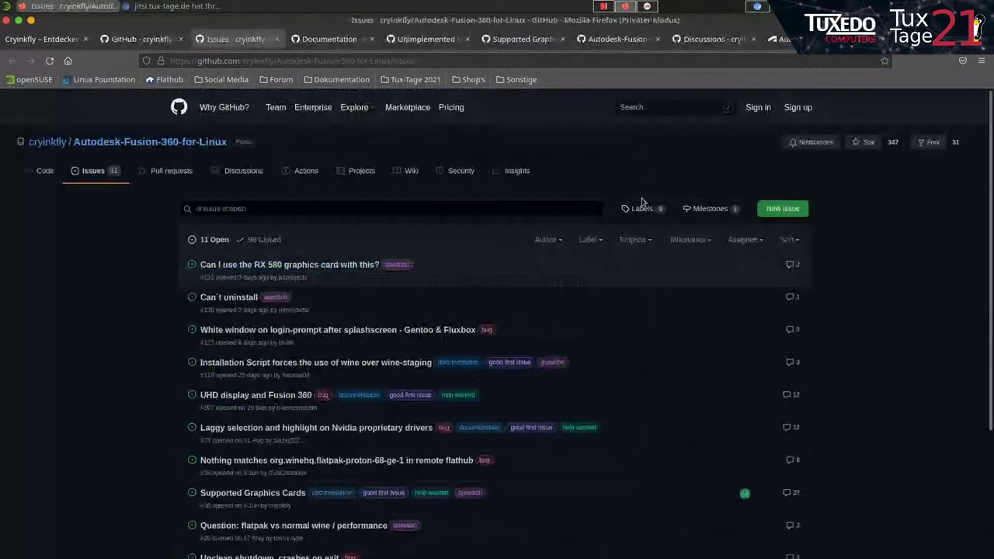
Step: Close the Issues and cryinkfly.de tabs, then scroll the README to the tested work areas table
left_click(277, 39)
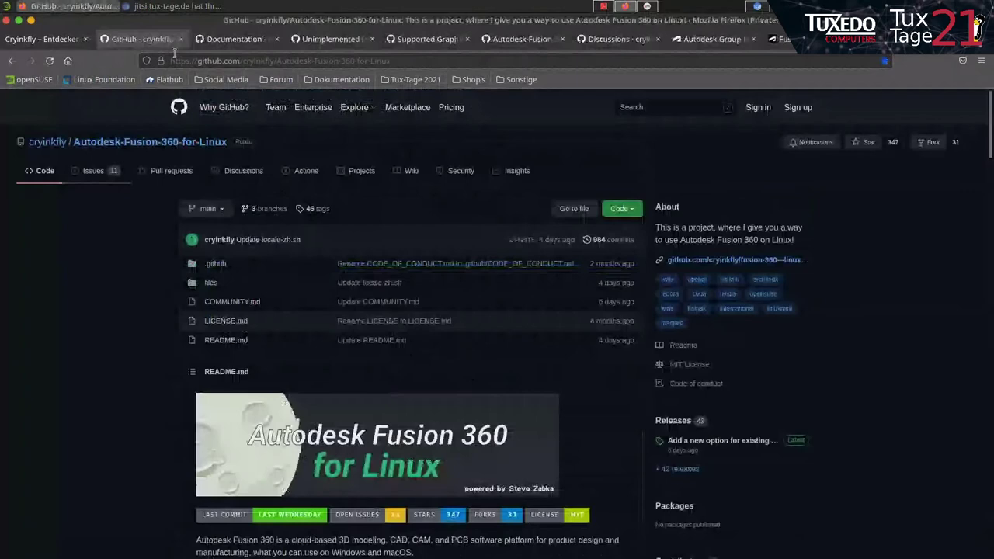
left_click(35, 44)
left_click(84, 40)
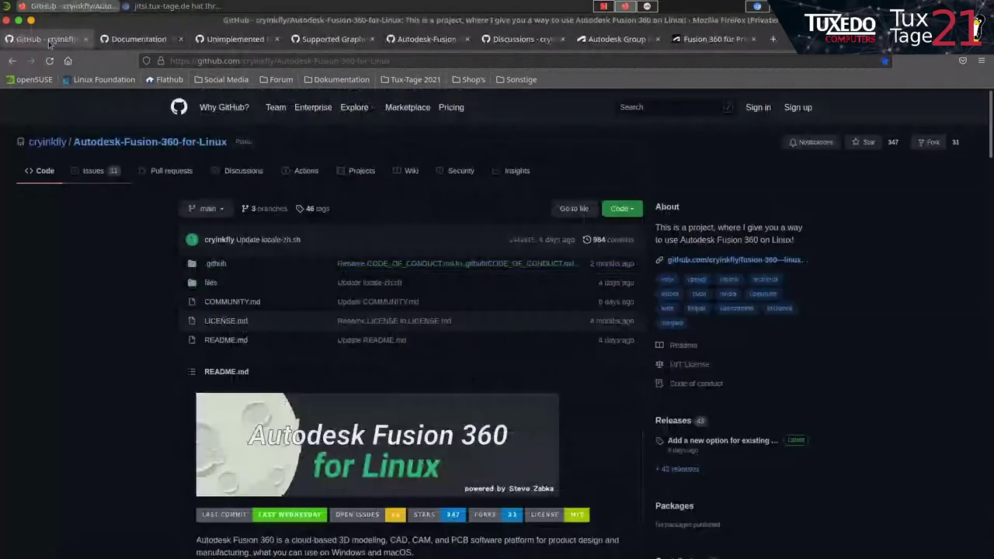
scroll(396, 337, "down", 10)
scroll(388, 372, "down", 10)
scroll(386, 390, "down", 3)
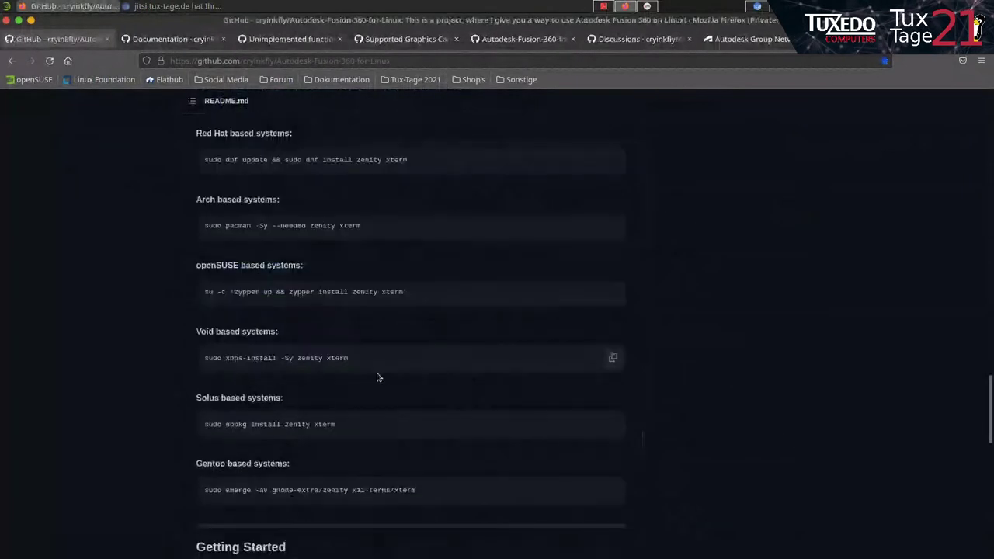
scroll(377, 378, "down", 4)
Step: Scroll to the 'Which work areas and functions have I tested' table and highlight Simulation
scroll(370, 367, "down", 3)
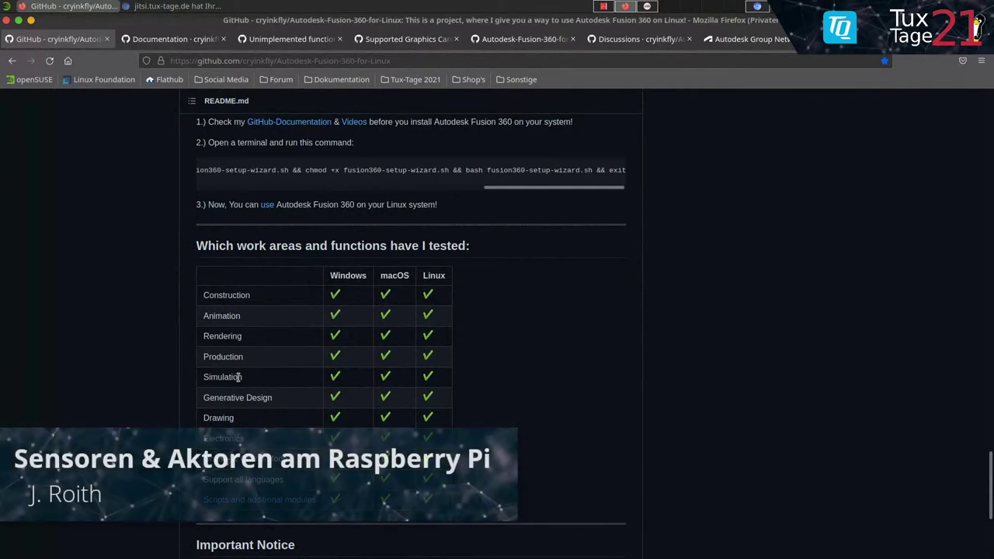
double_click(225, 377)
left_click(254, 380)
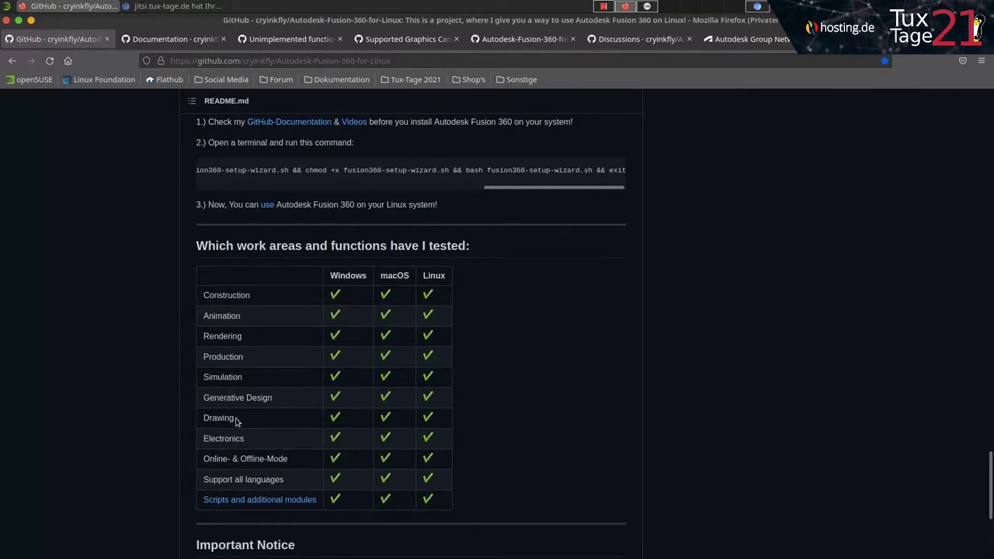
Step: Look at the Zubehör category in the applications menu, then close the menu
left_click(6, 7)
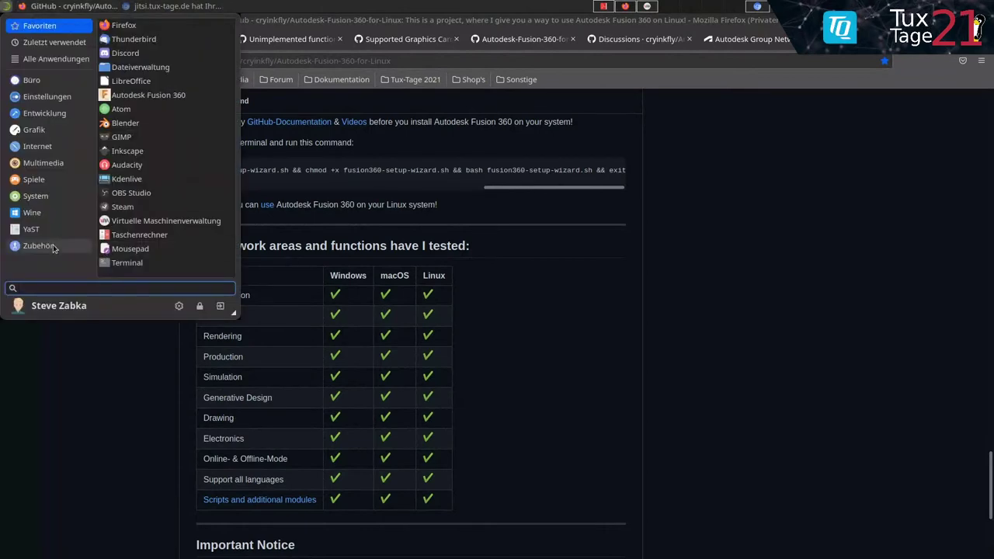
left_click(53, 246)
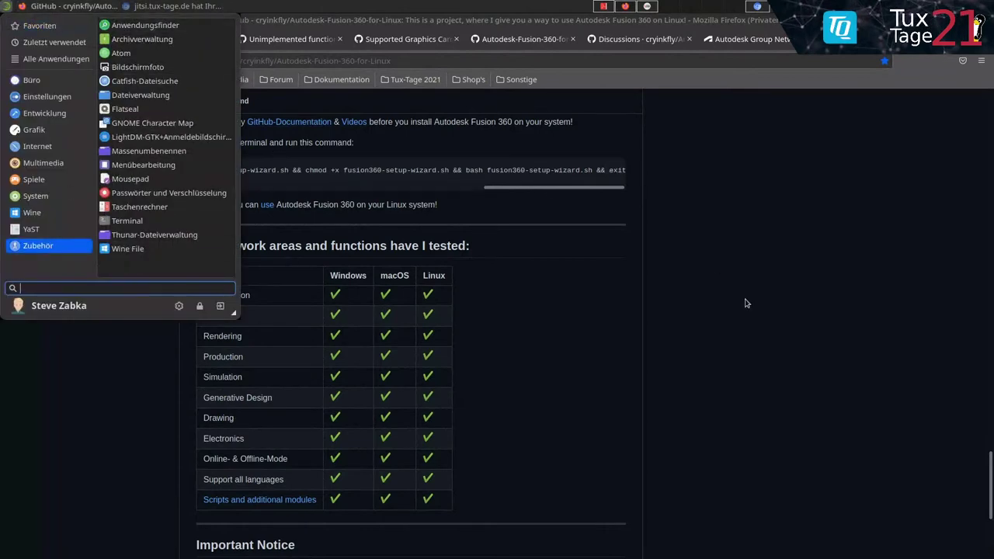
left_click(631, 300)
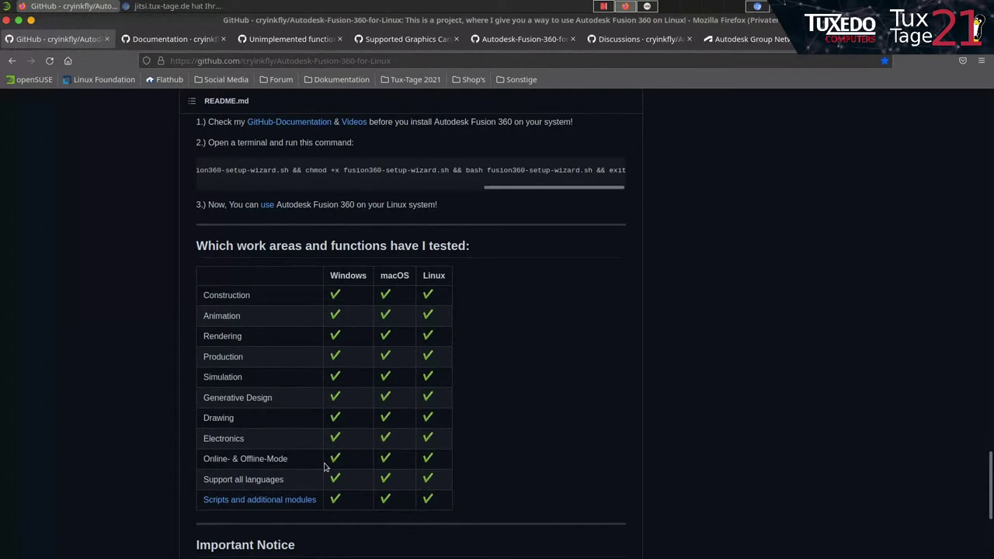
Step: Scroll the README back up to Getting Started, below the Gentoo zenity/xterm command
scroll(324, 468, "down", 2)
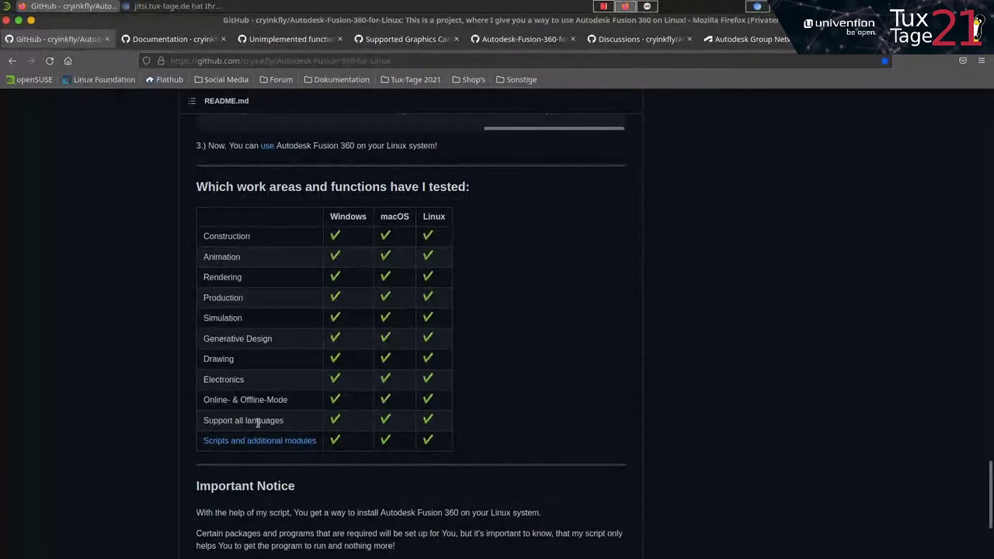
scroll(359, 410, "up", 1)
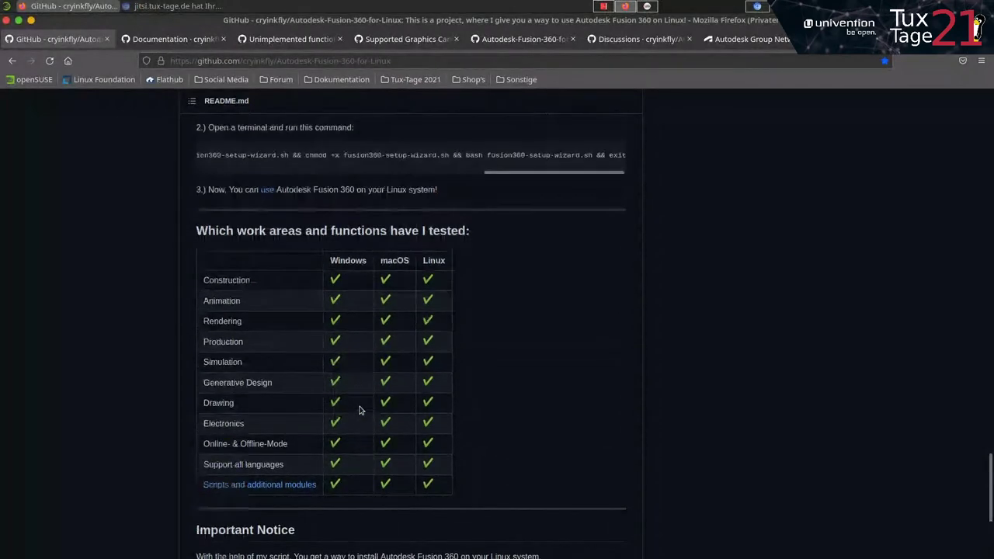
scroll(505, 453, "up", 1)
scroll(520, 471, "up", 2)
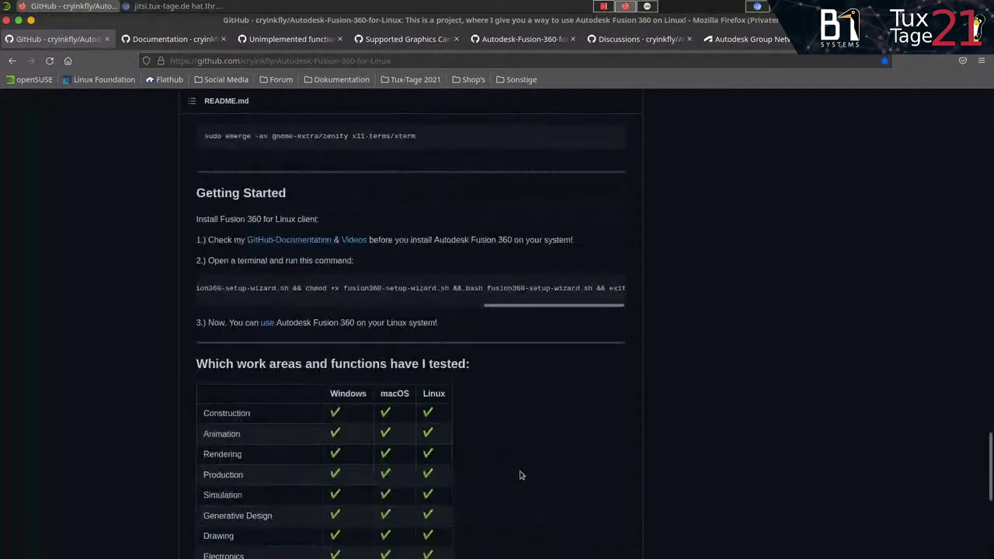
Step: Open the 'special extension' link in a new tab to view the Czech localization for F360
scroll(520, 476, "up", 2)
scroll(550, 465, "up", 3)
scroll(550, 466, "up", 2)
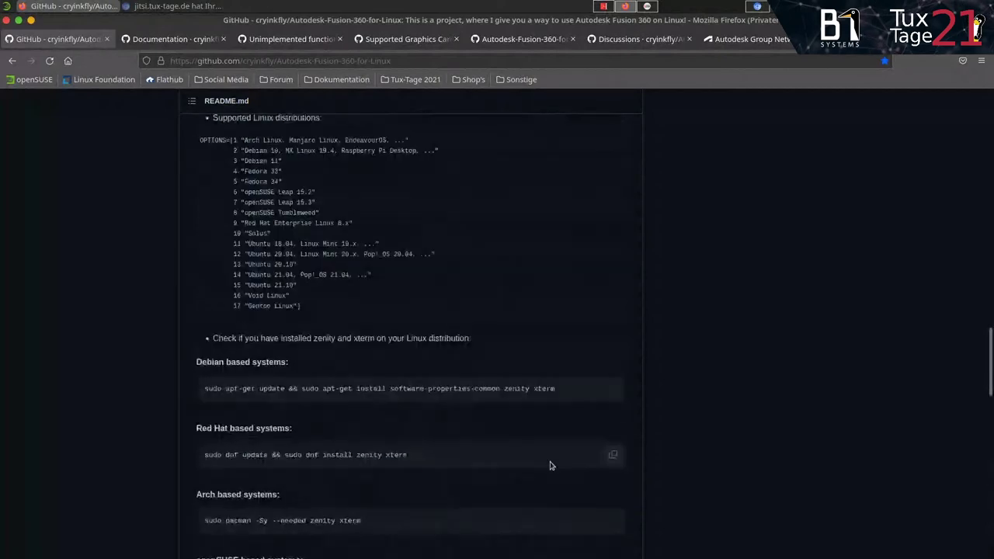
scroll(550, 465, "up", 3)
right_click(556, 358)
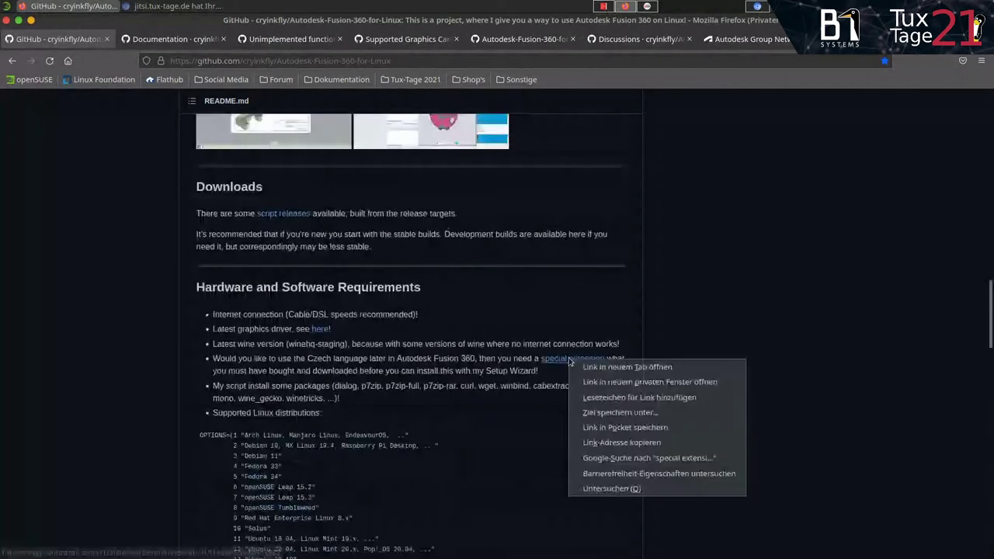
left_click(591, 365)
left_click(142, 38)
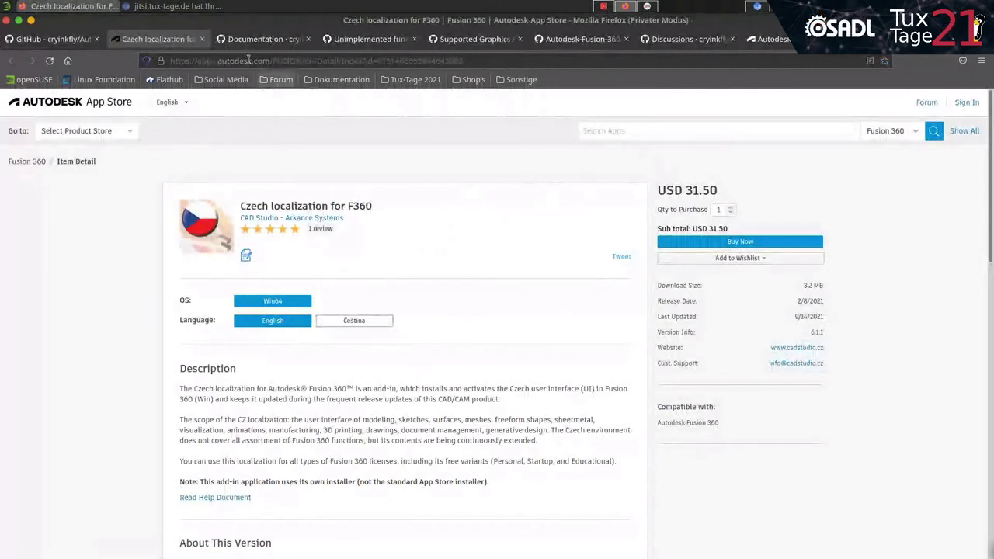
Step: Close the Czech localization tab and scroll the README back to the 'helped' link
left_click(201, 39)
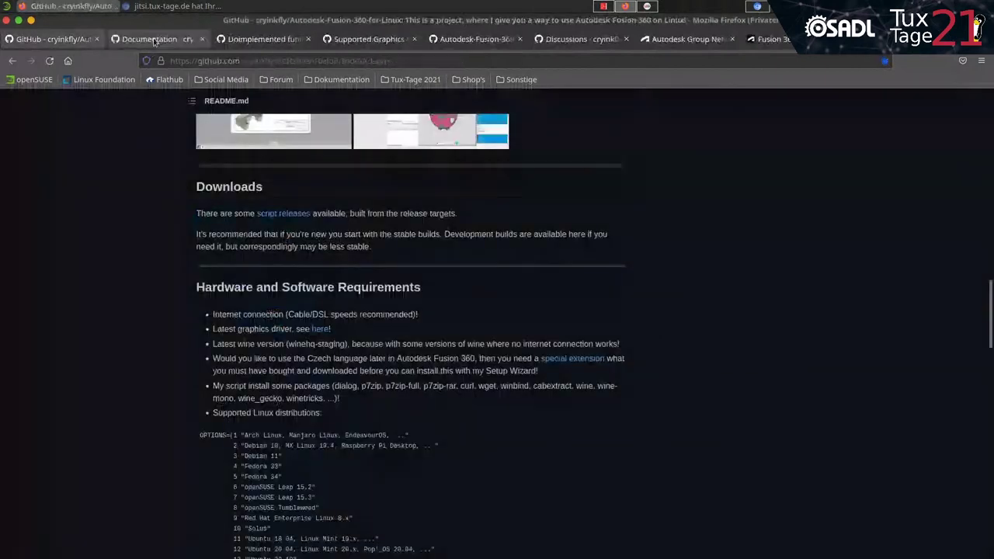
scroll(317, 332, "down", 3)
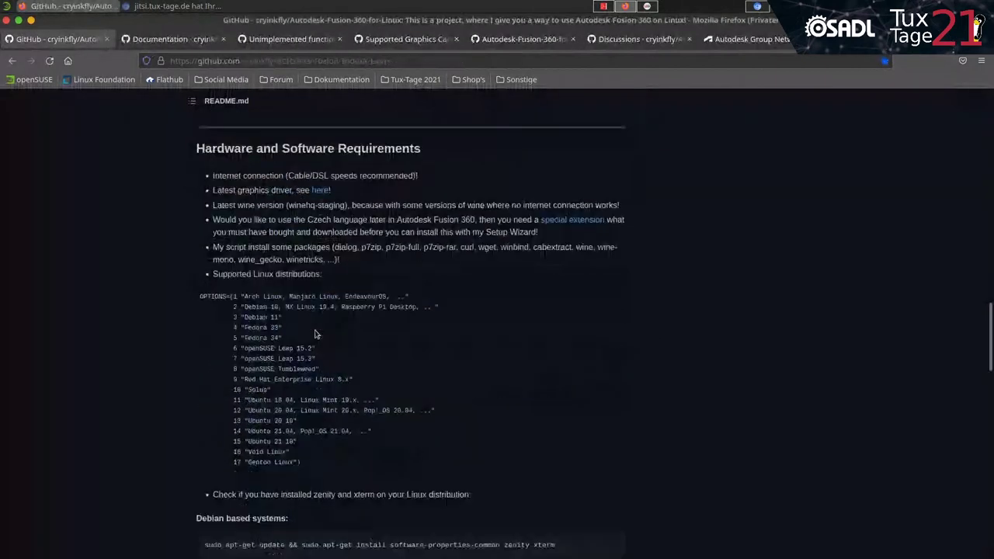
scroll(317, 333, "down", 5)
scroll(317, 332, "down", 4)
scroll(315, 334, "up", 5)
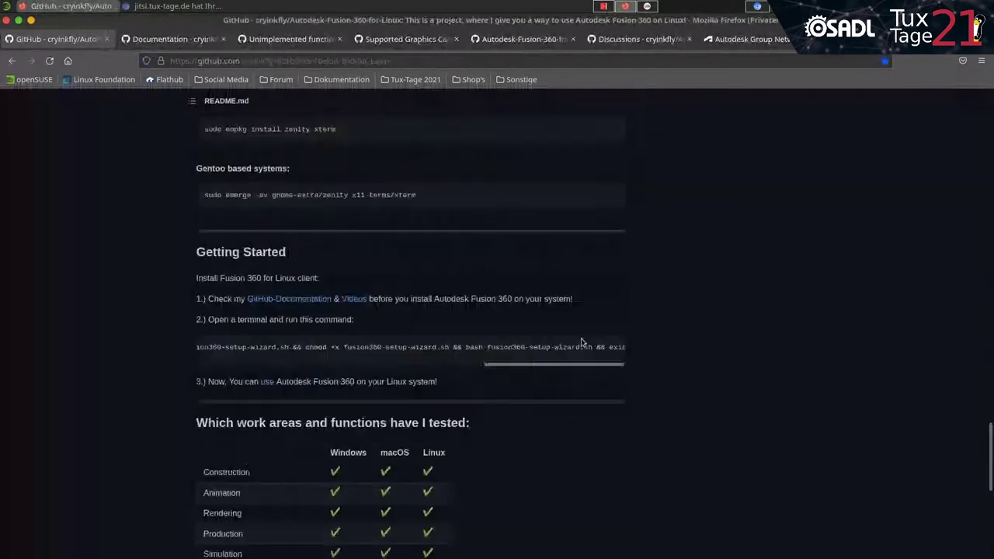
scroll(570, 344, "up", 5)
scroll(570, 344, "up", 6)
scroll(435, 401, "up", 4)
scroll(435, 402, "up", 4)
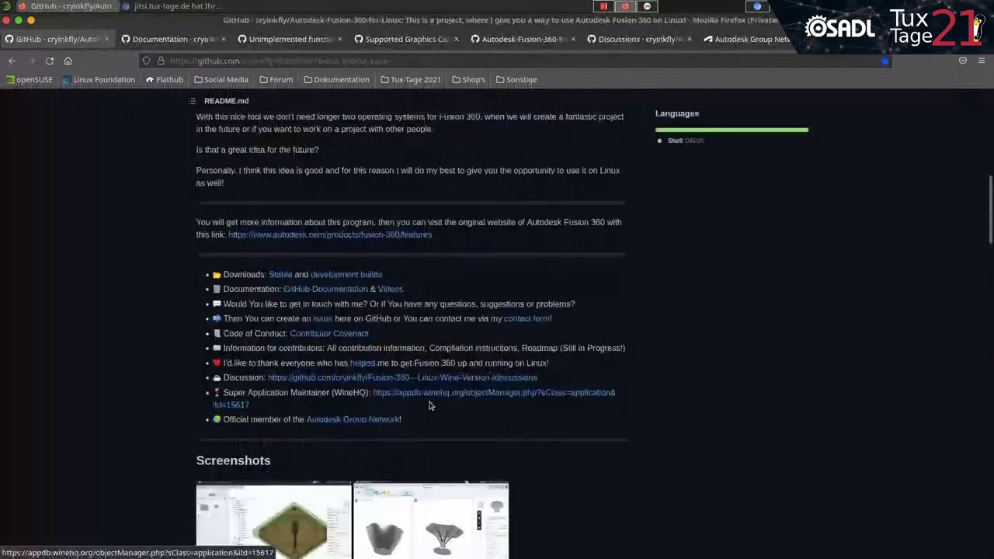
Step: Open the 'helped' link in a new tab and switch to it
right_click(360, 360)
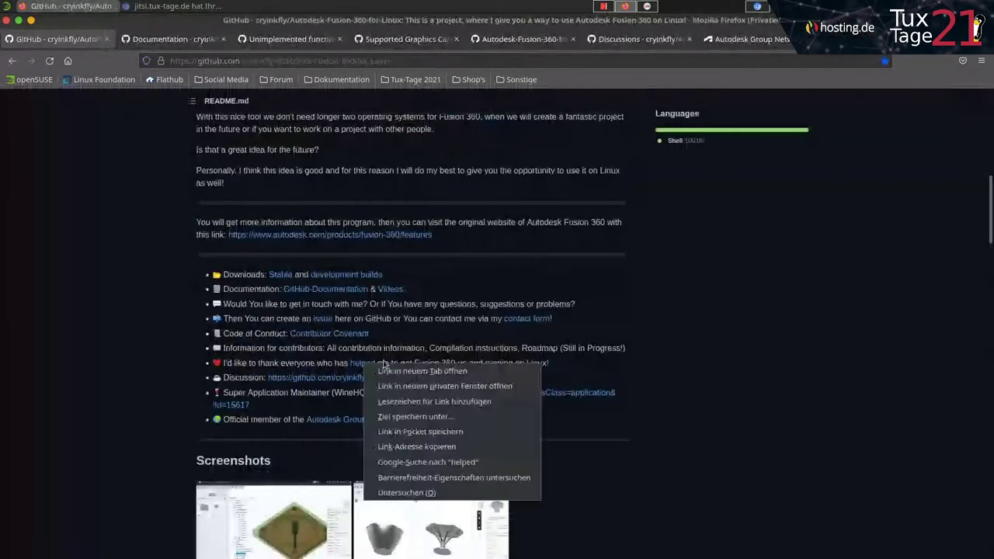
left_click(392, 370)
left_click(142, 42)
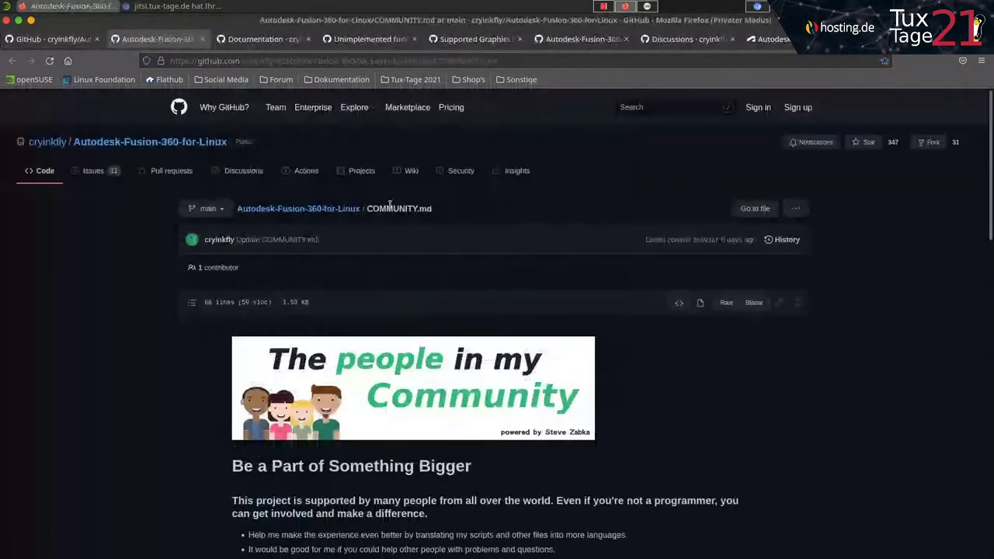
Step: Scroll through COMMUNITY.md, 'Be a Part of Something Bigger', reviewing the contributors
scroll(556, 388, "down", 3)
scroll(547, 324, "down", 2)
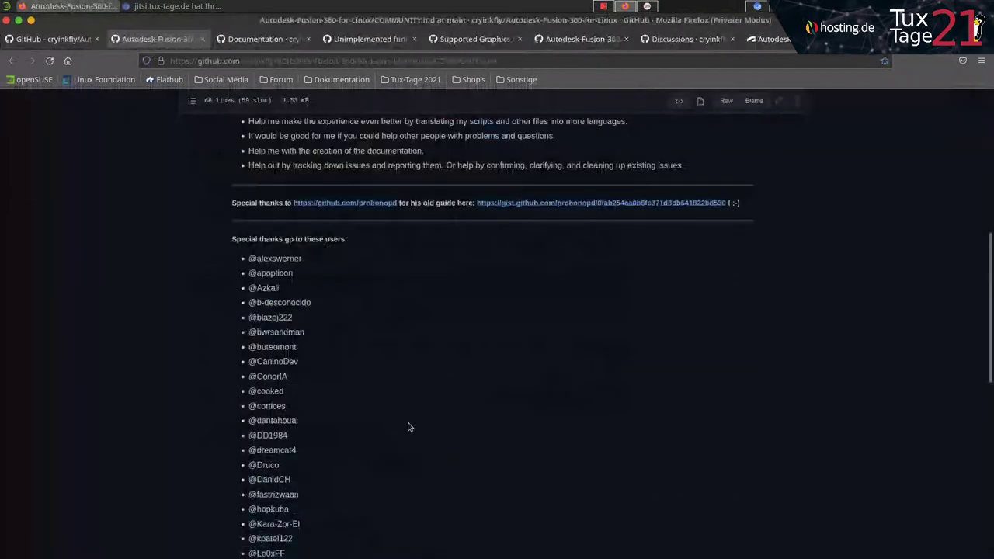
scroll(384, 401, "down", 2)
scroll(380, 399, "down", 3)
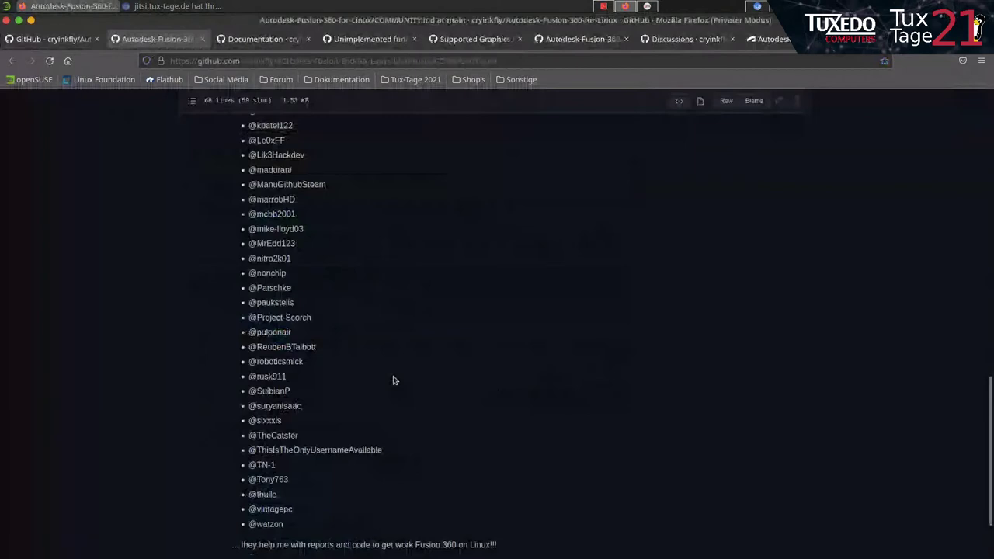
scroll(441, 434, "up", 3)
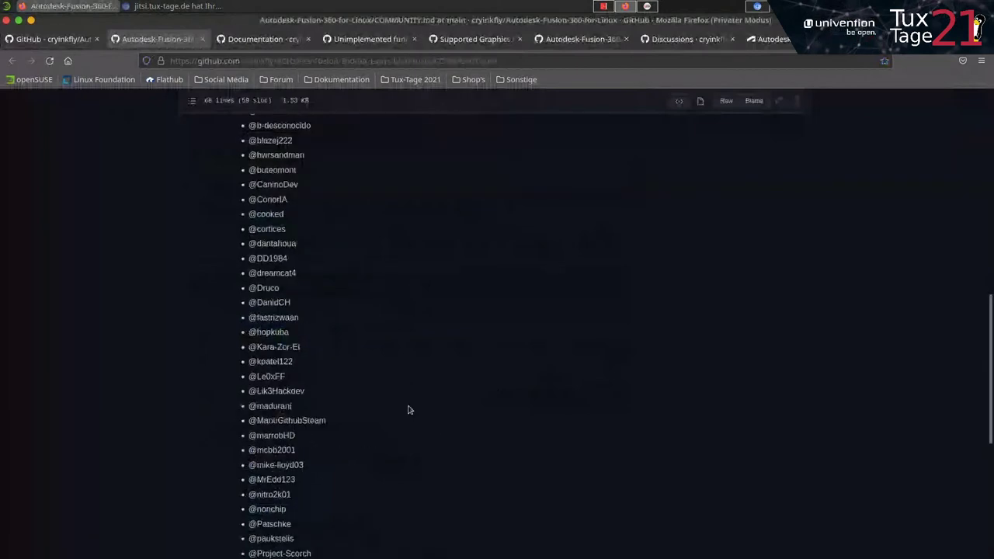
scroll(407, 408, "up", 2)
scroll(403, 407, "up", 2)
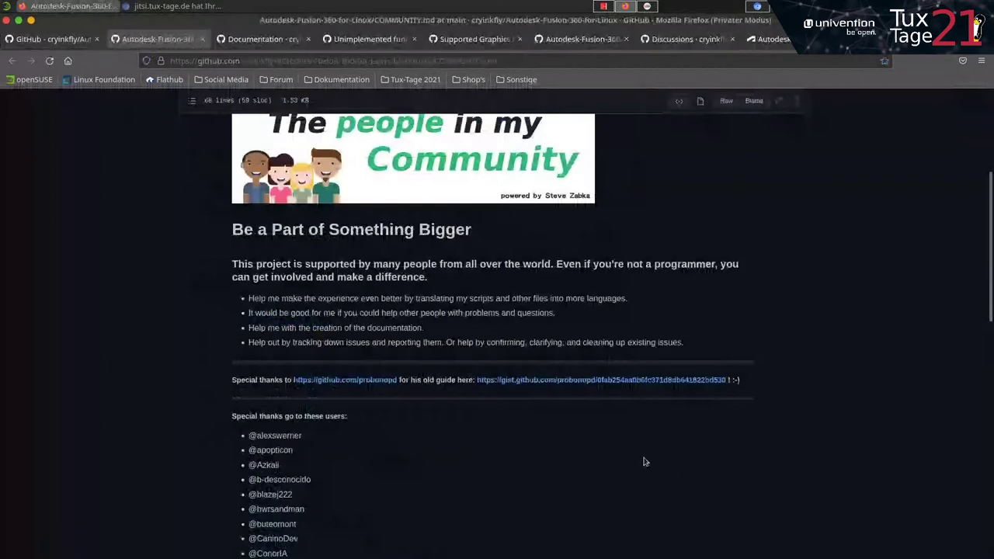
scroll(619, 386, "down", 3)
scroll(635, 388, "up", 1)
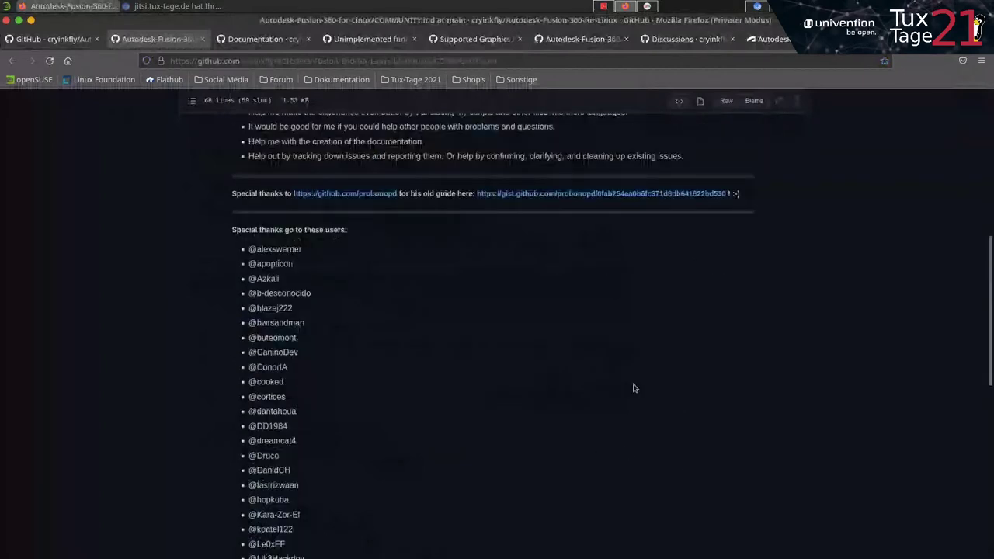
scroll(633, 386, "up", 2)
scroll(633, 386, "up", 1)
scroll(684, 372, "up", 1)
scroll(699, 365, "up", 1)
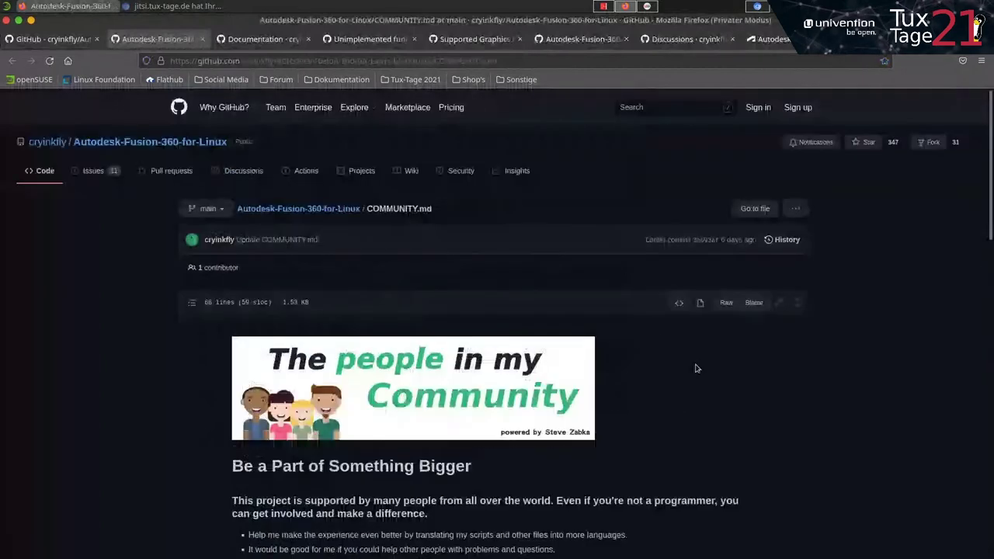
scroll(683, 378, "down", 1)
scroll(681, 378, "up", 1)
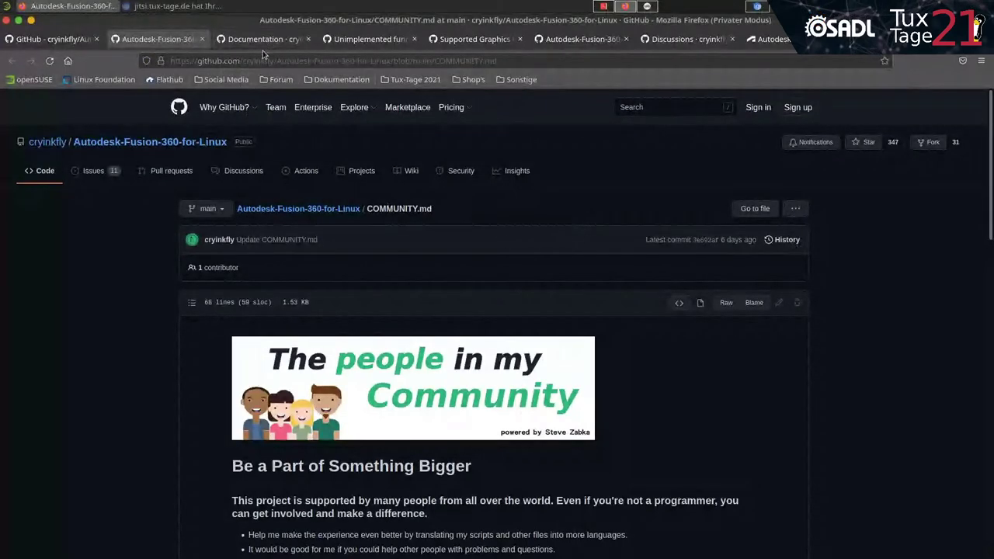
Step: Review the Supported Graphics Cards wiki's hardware requirements and NVIDIA and AMD card lists
left_click(473, 38)
scroll(684, 419, "up", 5)
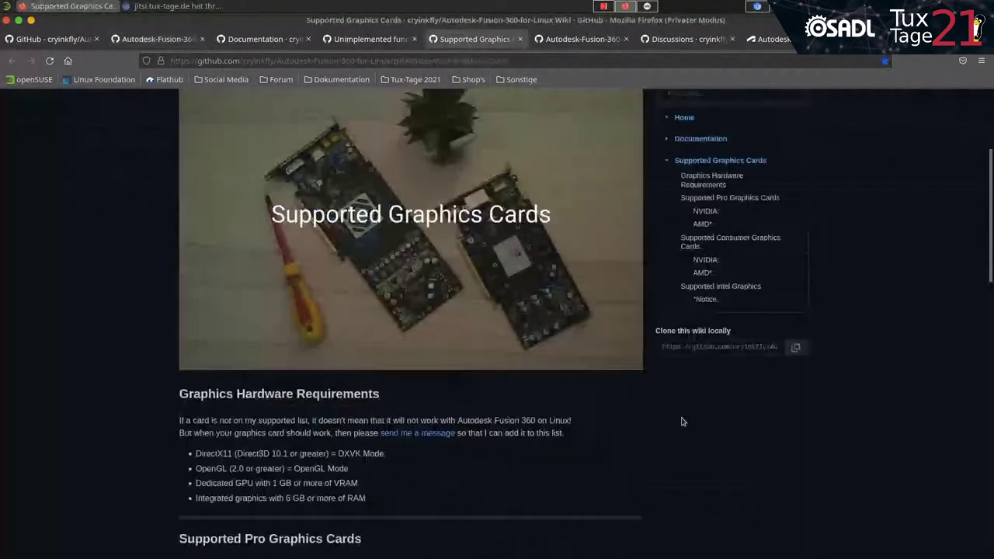
scroll(568, 260, "up", 1)
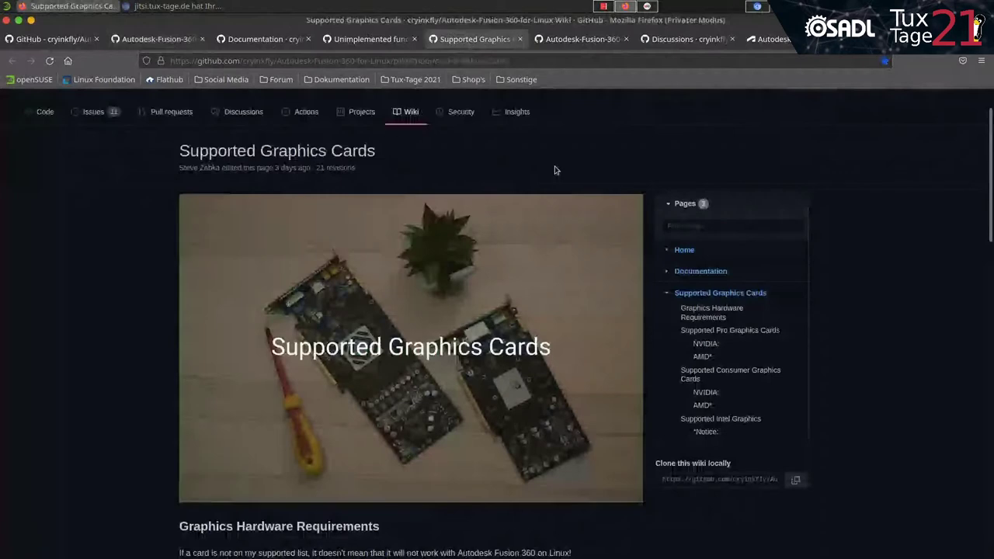
scroll(555, 168, "down", 1)
scroll(297, 140, "up", 1)
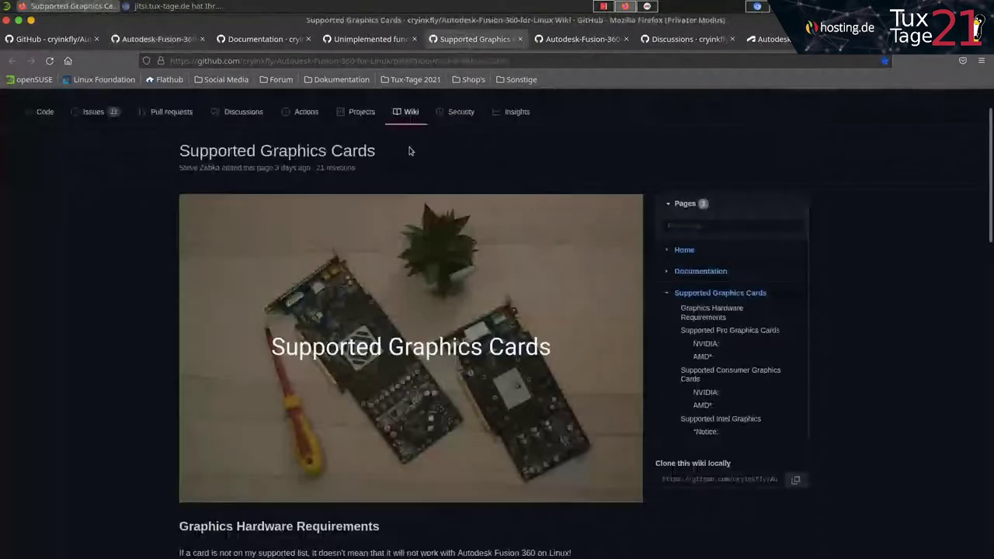
scroll(414, 163, "down", 1)
scroll(418, 186, "down", 2)
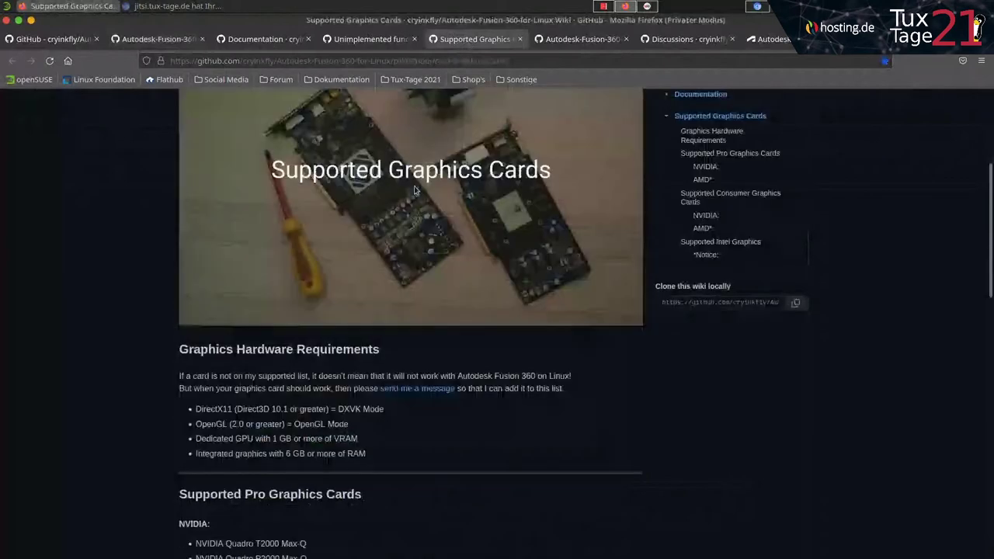
scroll(421, 209, "down", 3)
scroll(425, 244, "down", 3)
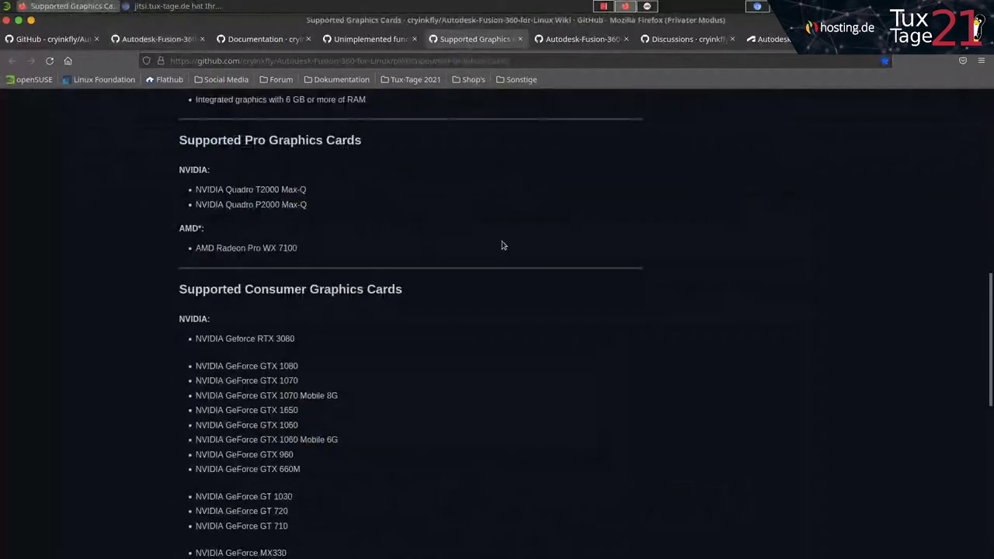
scroll(502, 245, "down", 2)
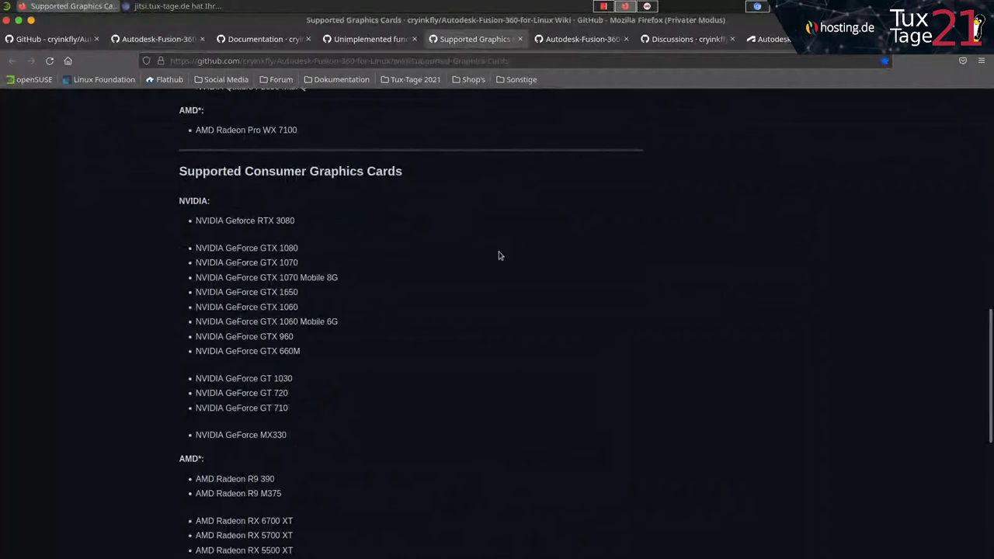
scroll(510, 262, "down", 2)
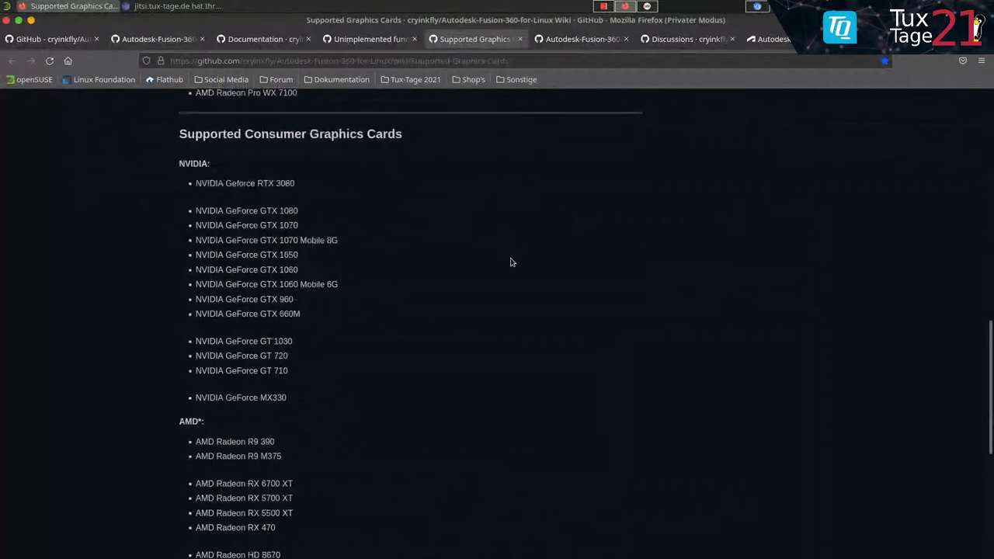
scroll(510, 263, "down", 1)
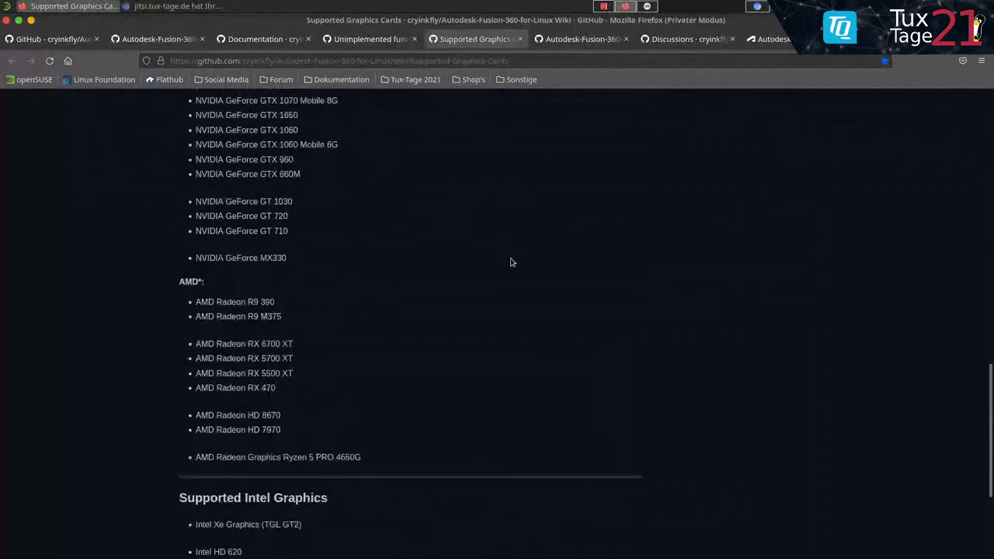
scroll(509, 285, "up", 2)
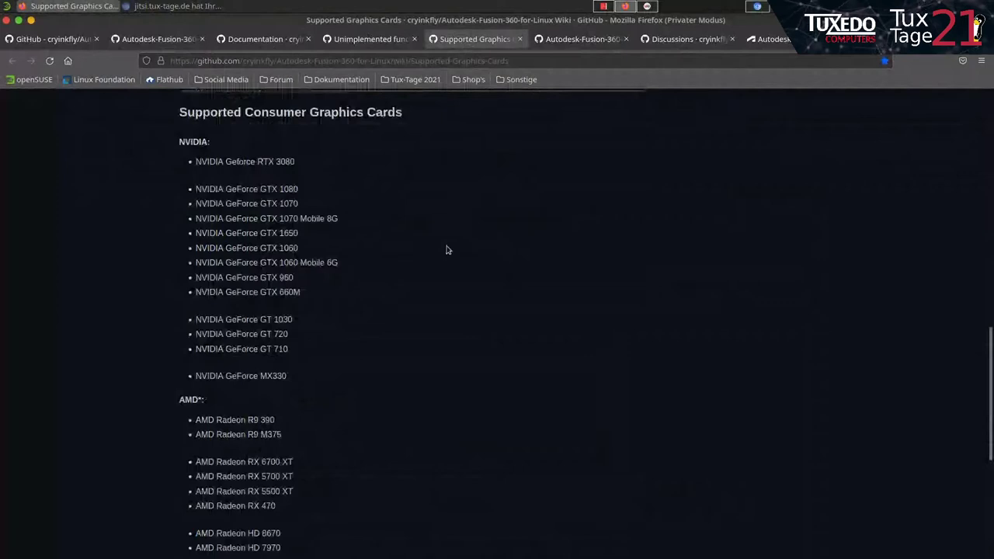
Step: Scroll back up and open the 'send me a message' link in a new tab
scroll(417, 275, "up", 1)
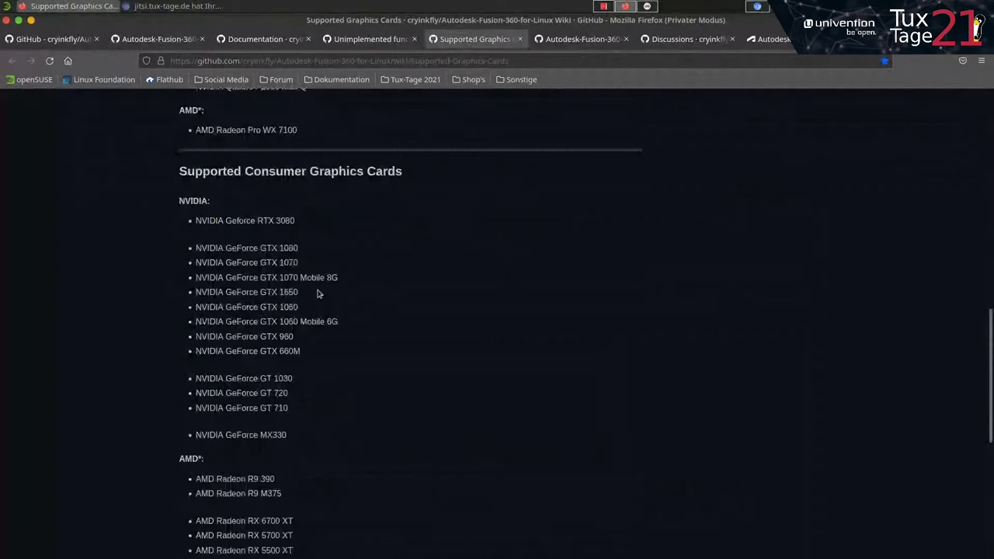
scroll(478, 326, "up", 3)
scroll(481, 333, "up", 1)
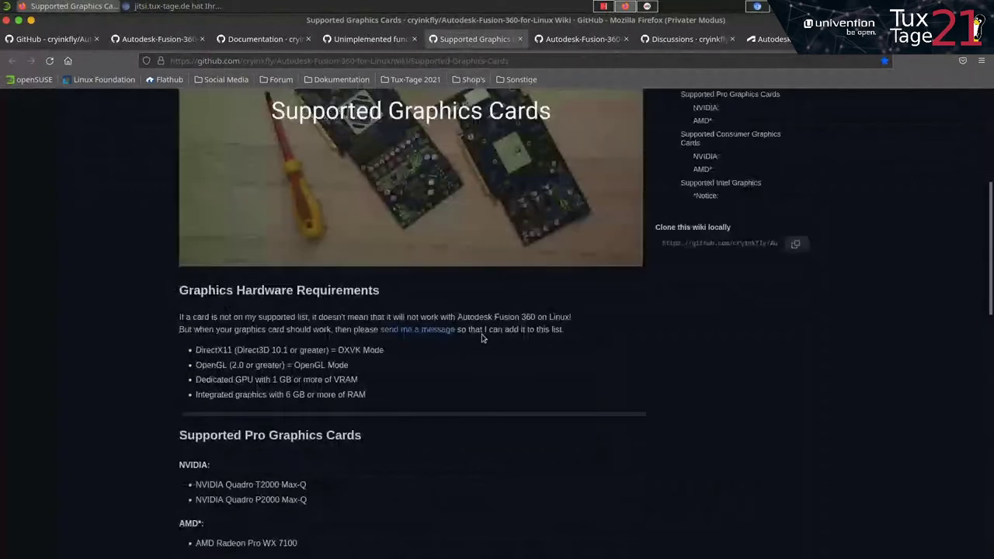
scroll(458, 330, "up", 1)
right_click(432, 329)
left_click(456, 338)
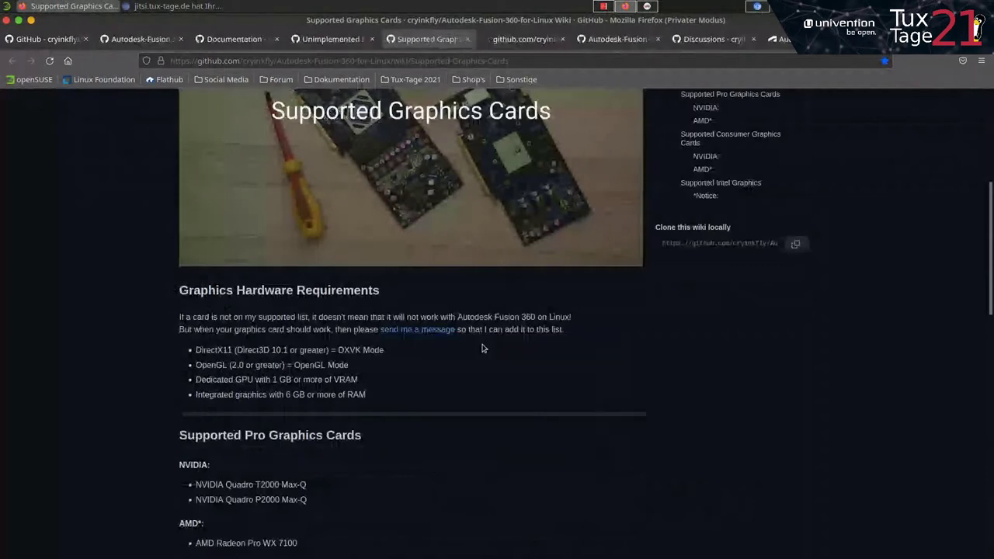
Step: Read issue #30's list of graphics card details to report, highlighting the DXVK mode item
left_click(522, 38)
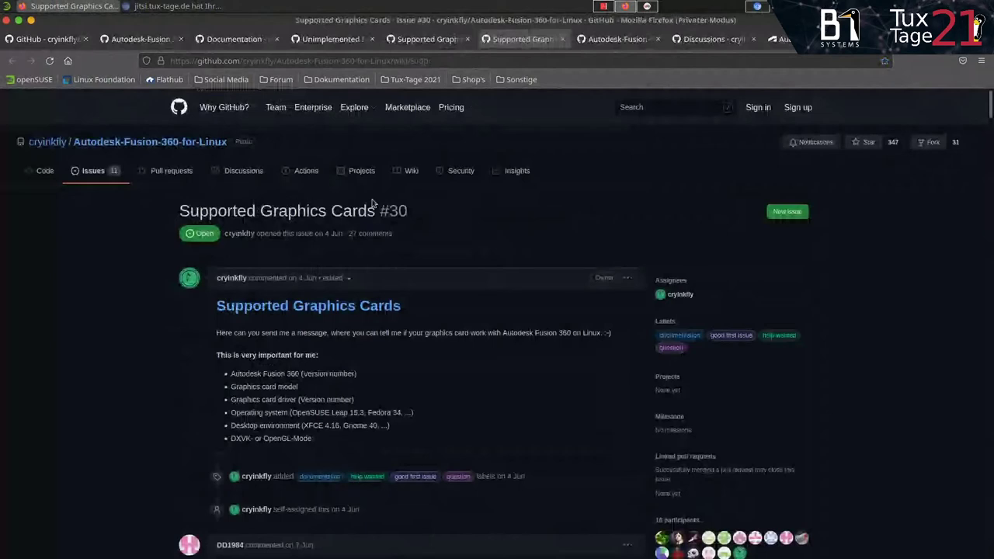
scroll(417, 231, "down", 1)
scroll(417, 232, "down", 3)
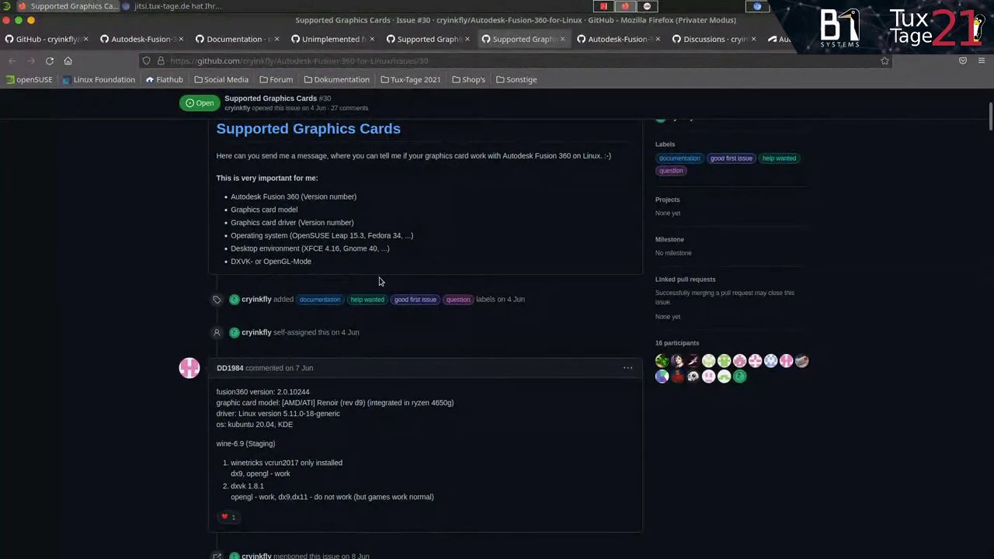
double_click(248, 261)
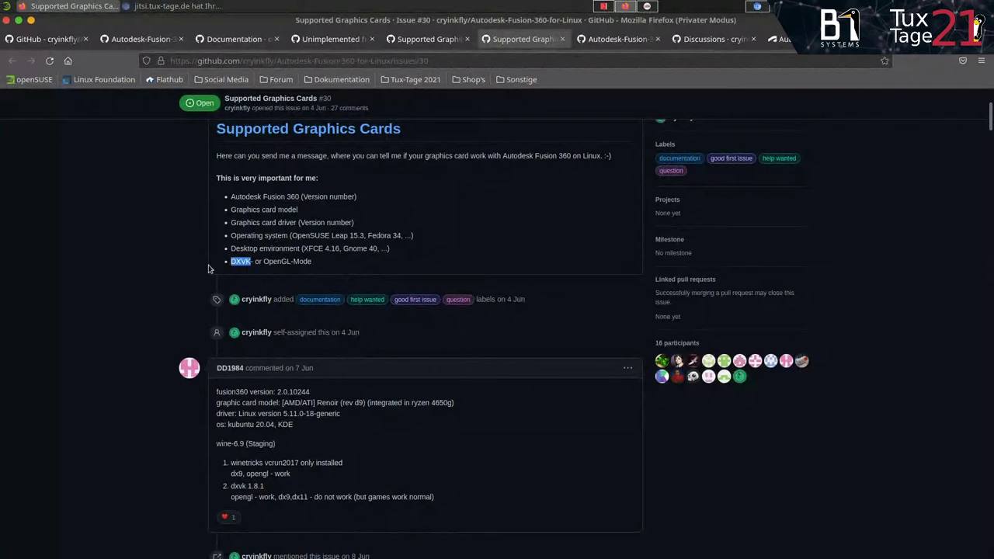
left_click(253, 264)
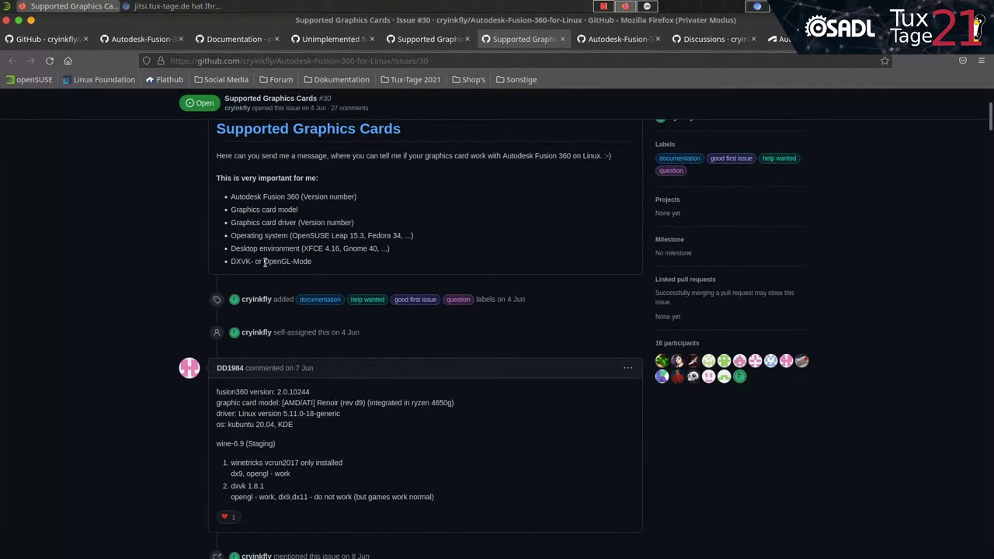
double_click(243, 263)
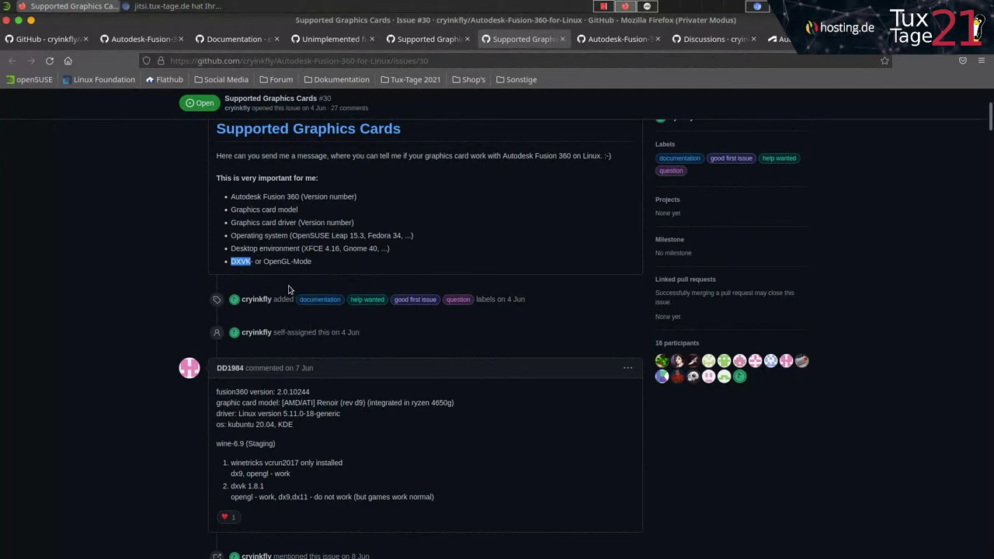
Step: Scroll the graphics cards wiki through the AMD and Intel lists, then switch to Discussions
left_click(407, 40)
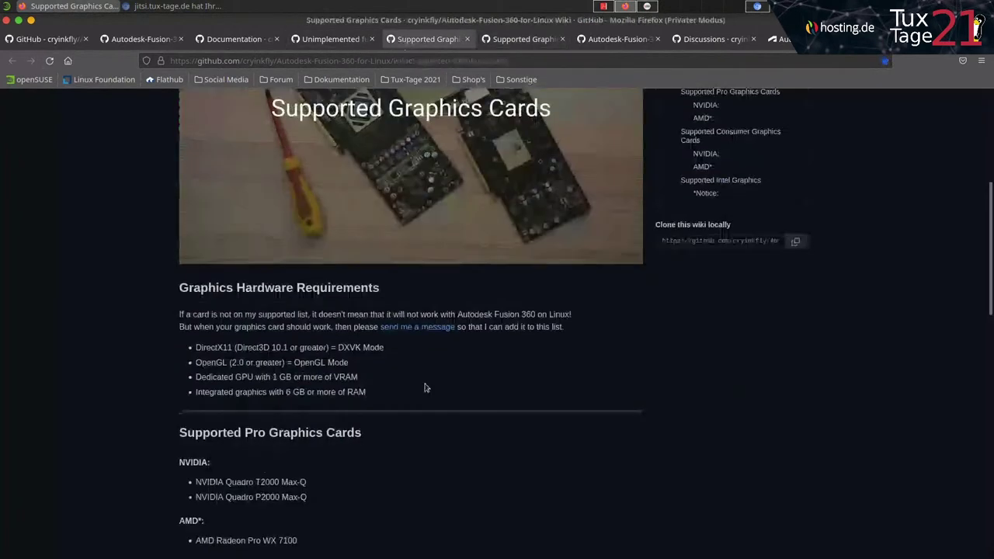
scroll(426, 388, "down", 10)
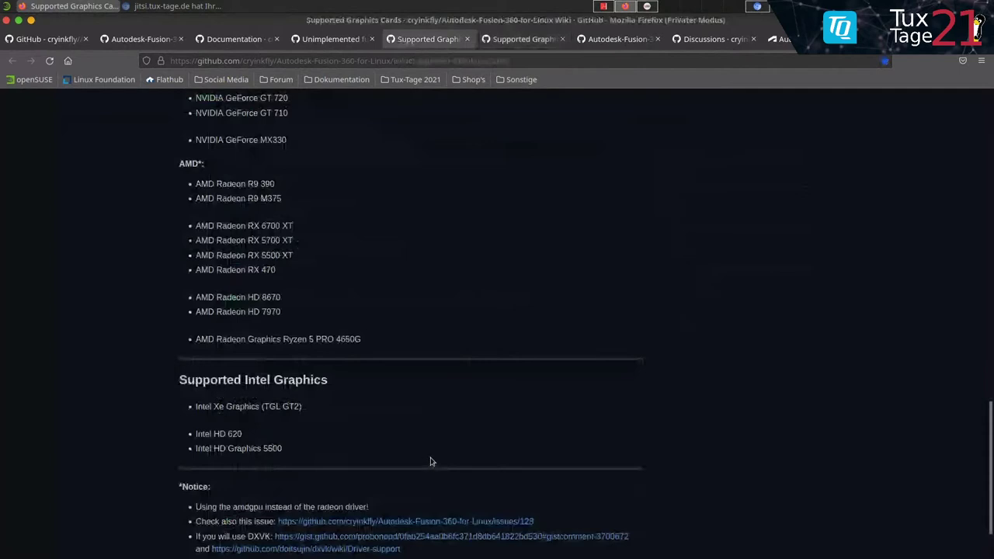
scroll(463, 448, "up", 4)
scroll(469, 403, "up", 2)
scroll(469, 402, "up", 5)
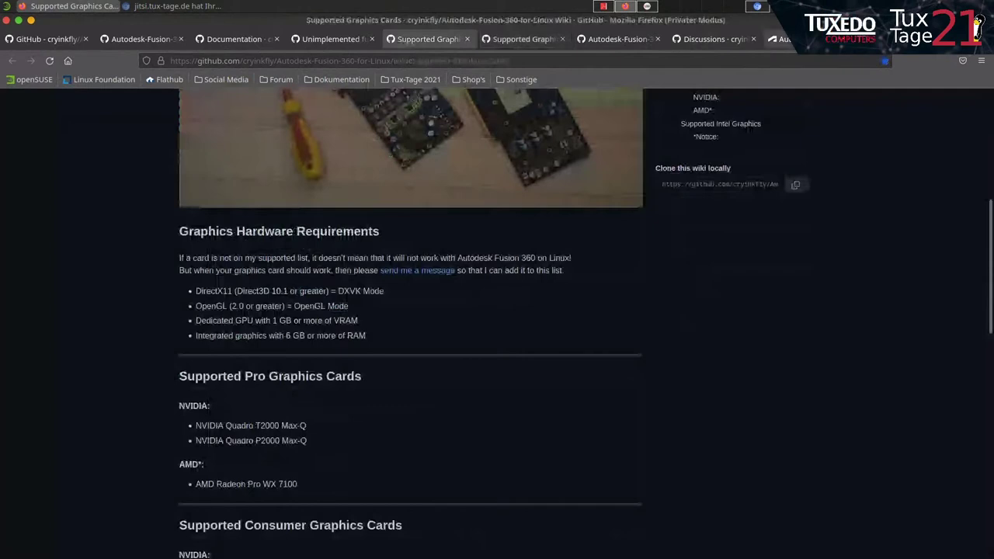
left_click(719, 40)
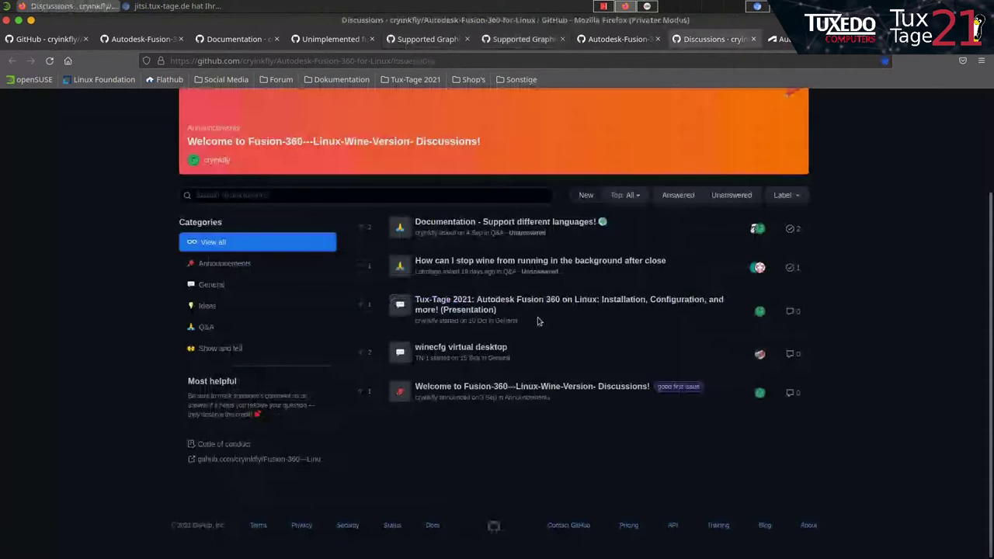
Step: Open the Tux-Tage 2021 presentation discussion #113 and bring up the contact form link's menu
left_click(458, 311)
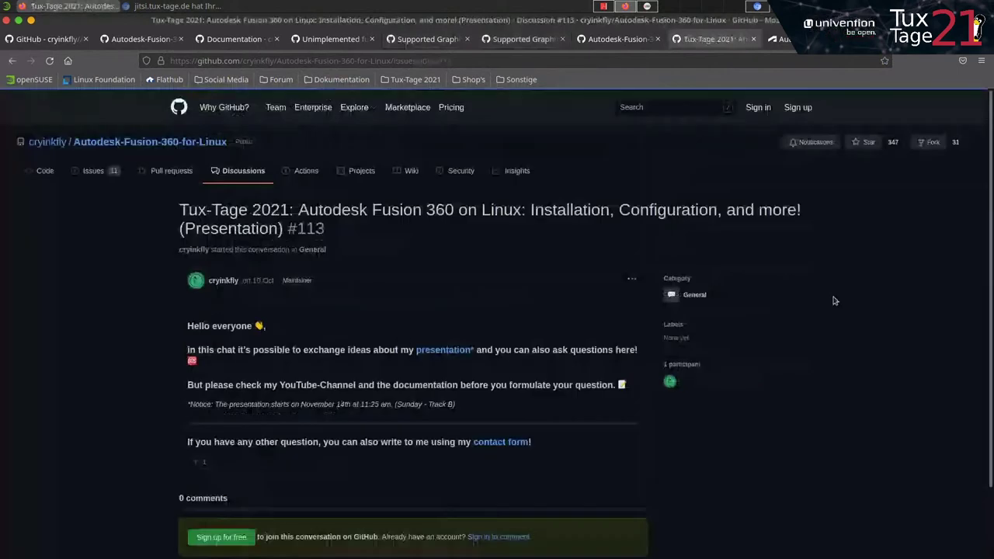
scroll(449, 227, "down", 3)
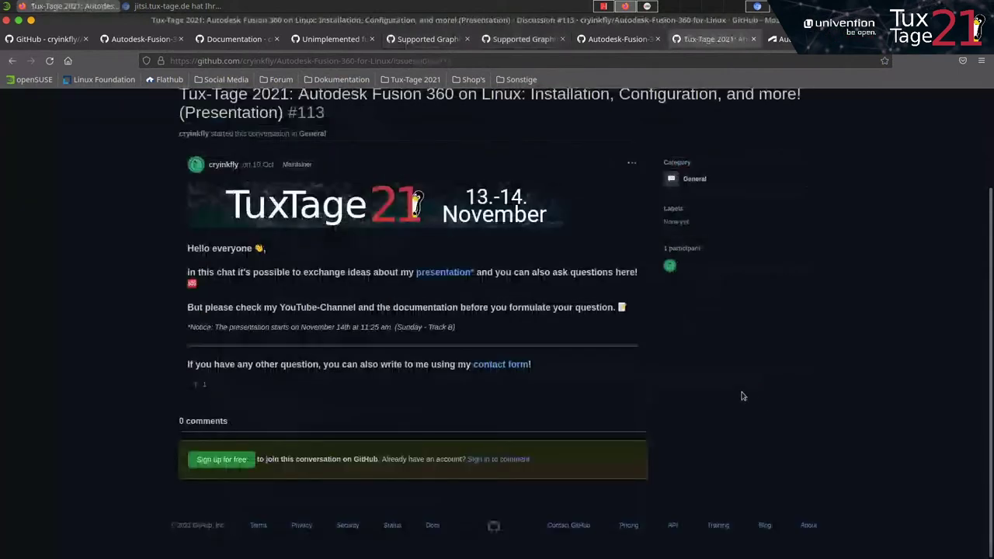
scroll(743, 397, "up", 3)
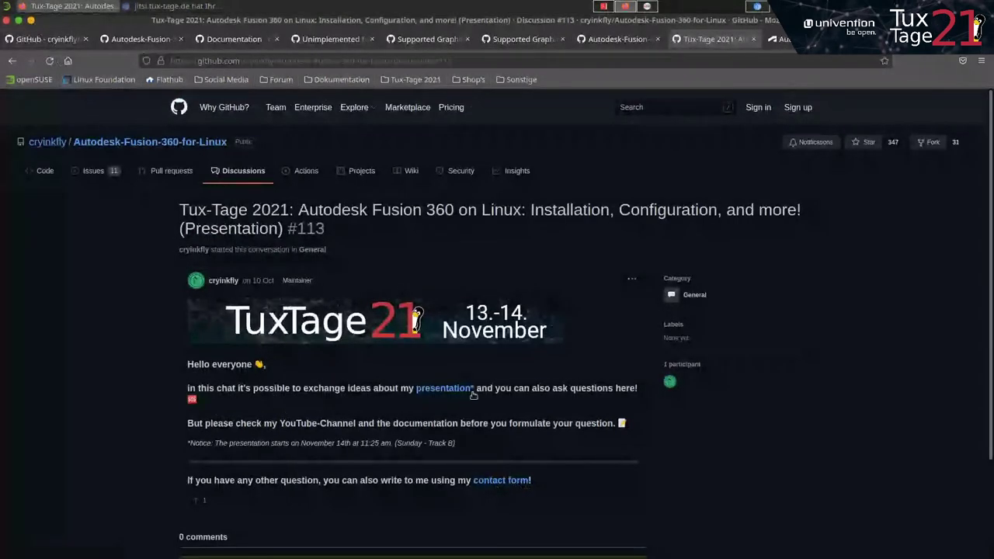
right_click(497, 480)
Step: Open the contact form link in a new tab and view the cryinkfly Contact page
left_click(545, 368)
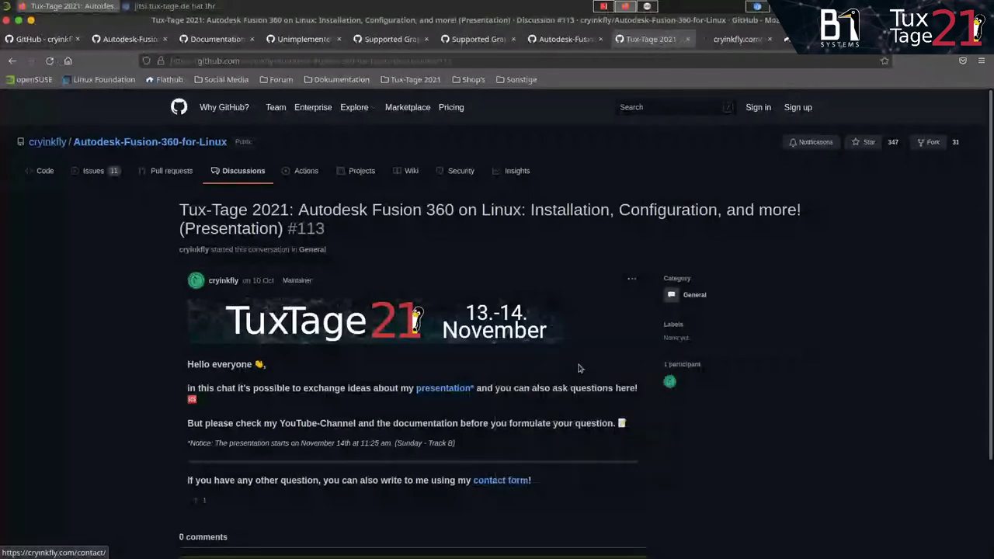
left_click(742, 41)
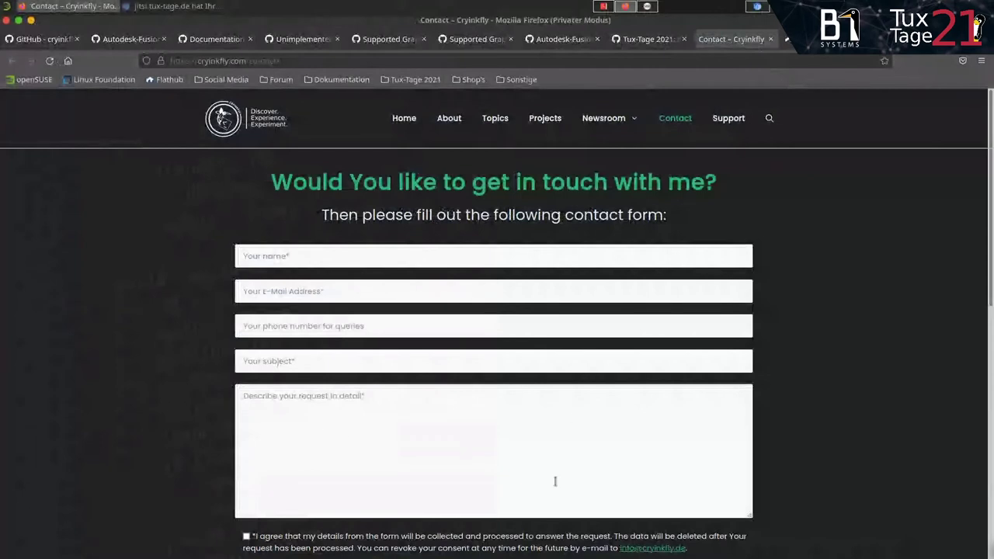
scroll(594, 355, "down", 1)
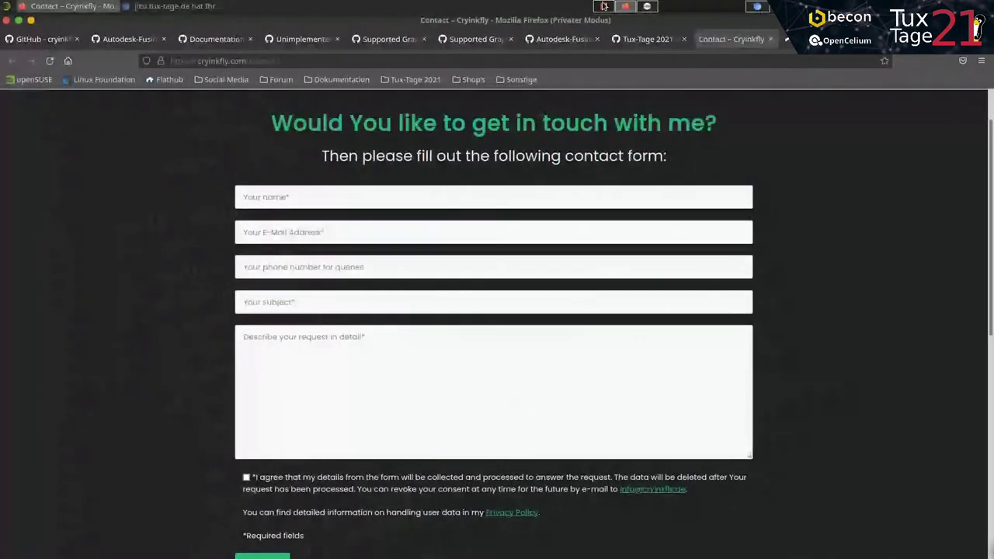
Step: Flip to the presentation slides PDF and back, then switch to the virtual machine window
key("alt+Tab")
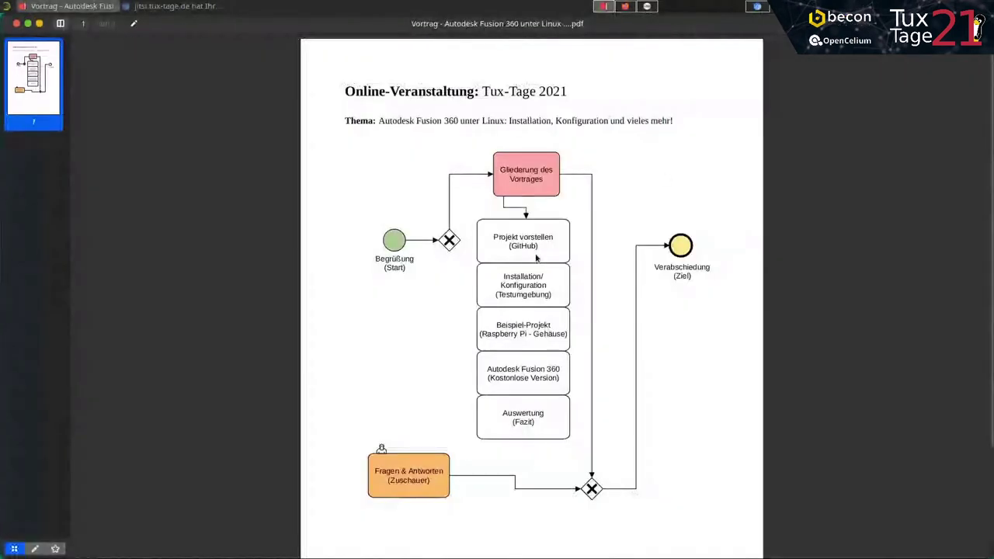
key("alt+Tab")
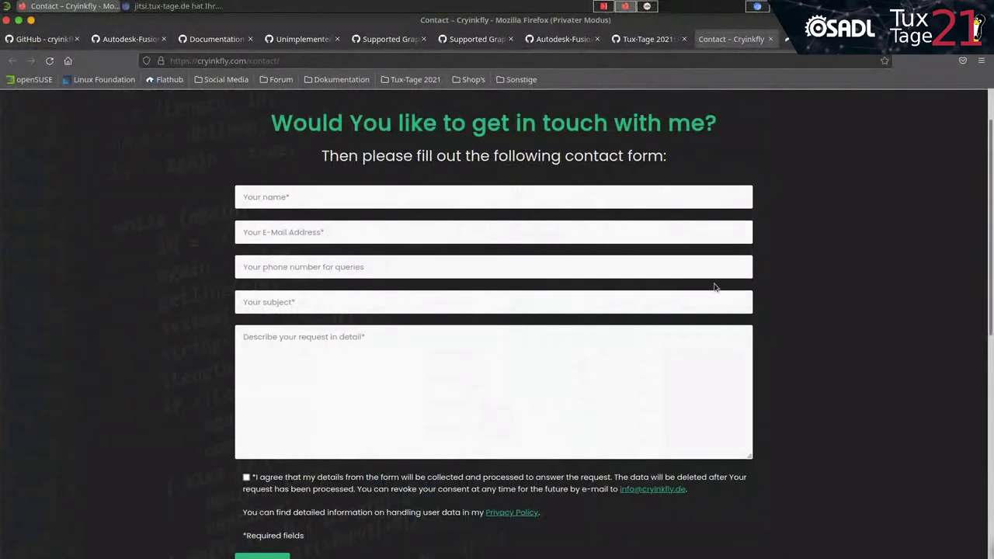
left_click(649, 6)
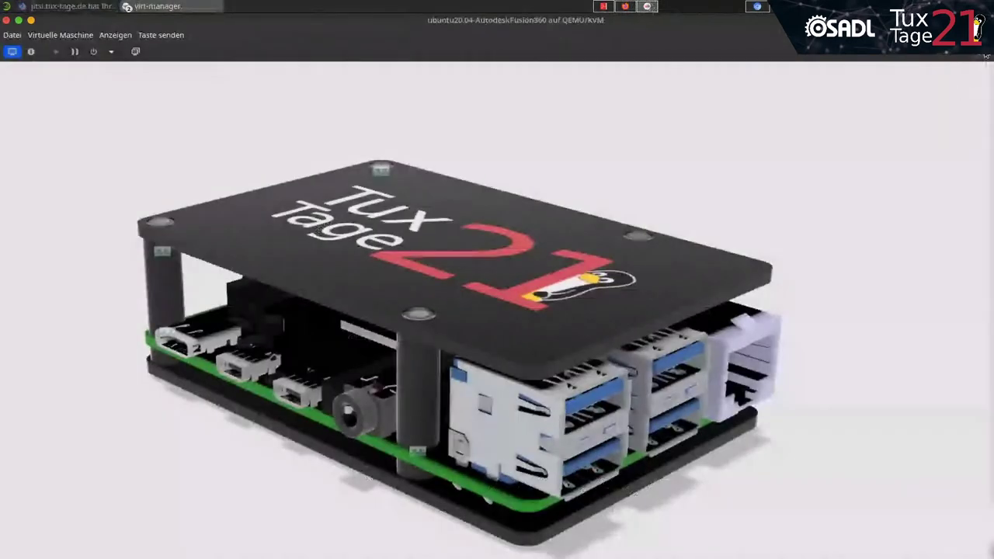
Step: Return the Linux Mint VM to fullscreen, with Firefox on the Fusion 360 repository README
key("F11")
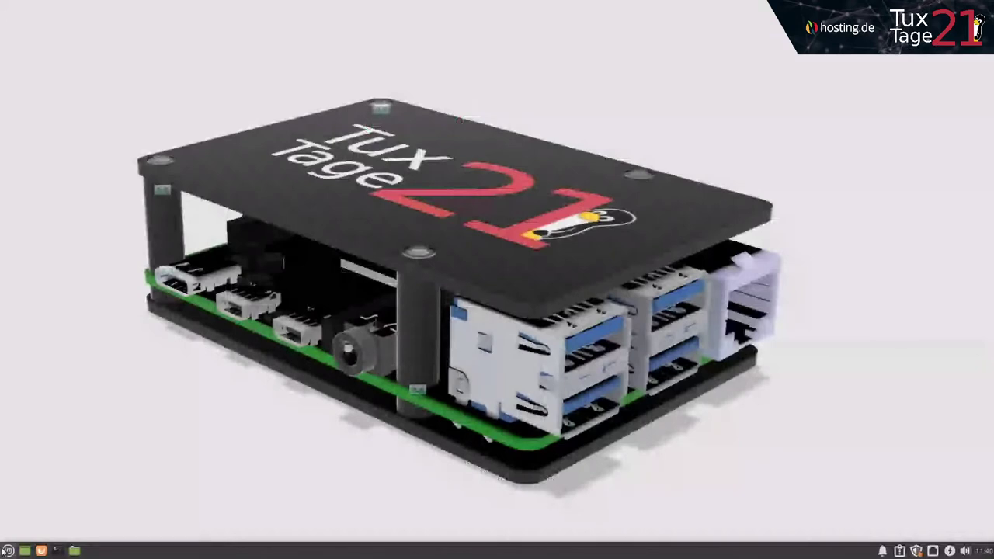
left_click(483, 10)
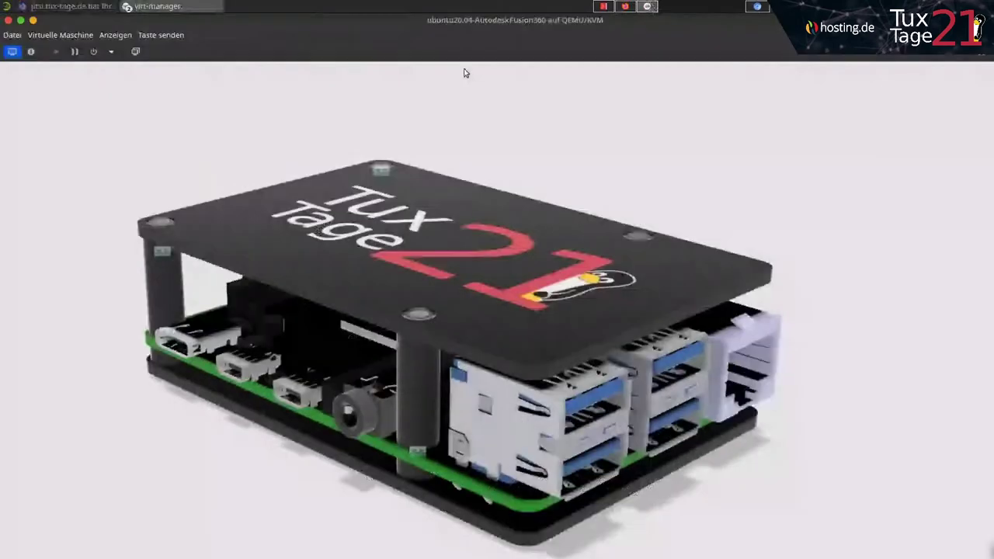
left_click(153, 6)
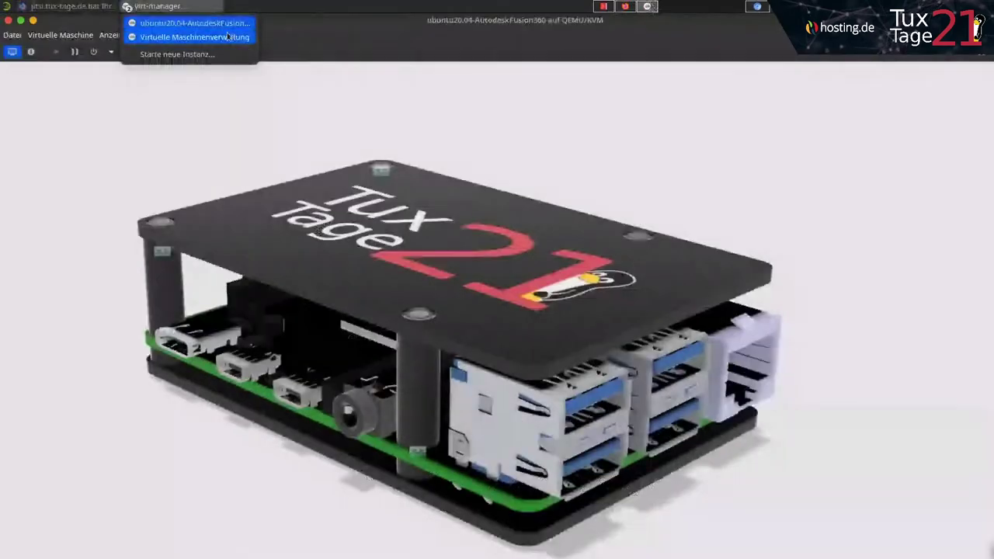
left_click(194, 22)
left_click(980, 56)
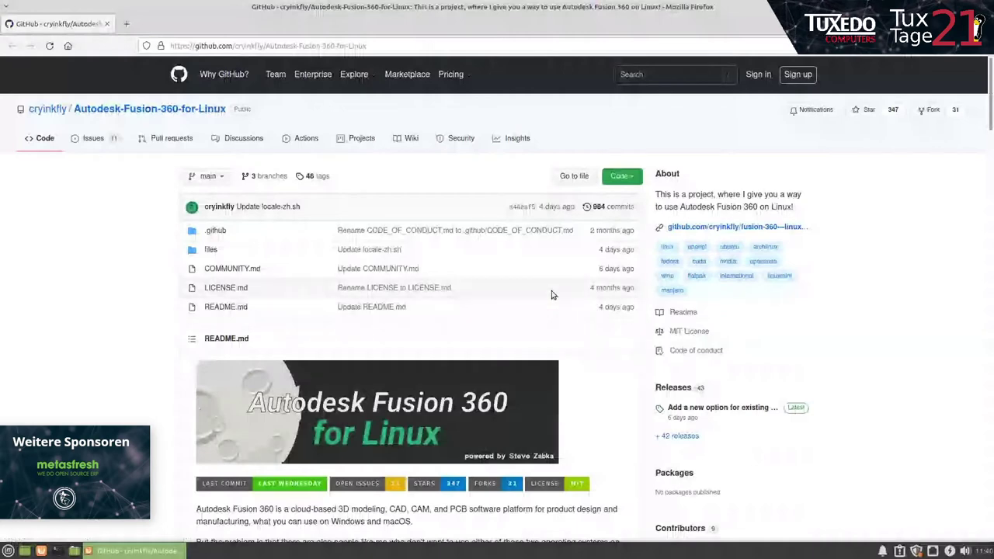
scroll(551, 295, "down", 3)
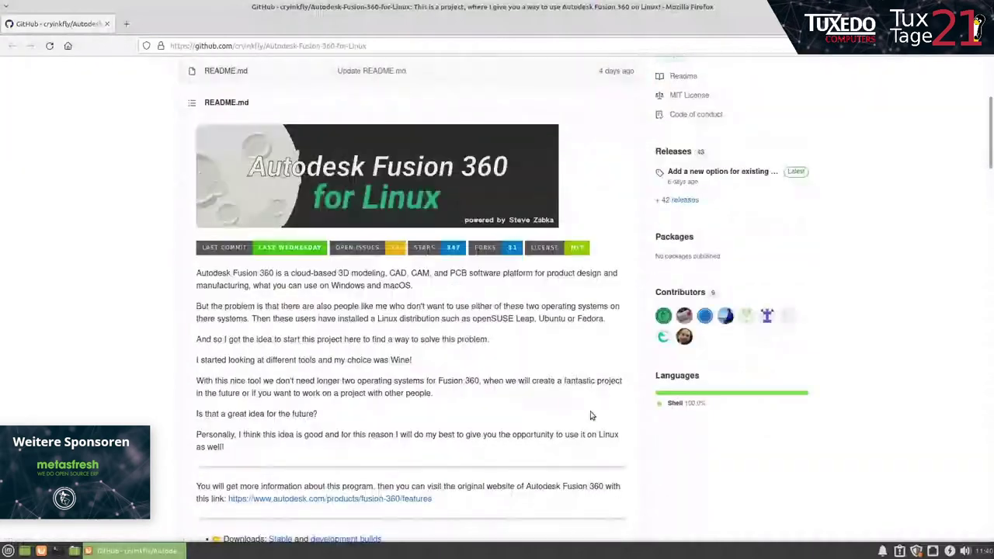
Step: Scroll the GitHub README to Getting Started and copy its setup-script terminal command
scroll(575, 417, "down", 5)
scroll(576, 417, "down", 2)
scroll(586, 421, "down", 3)
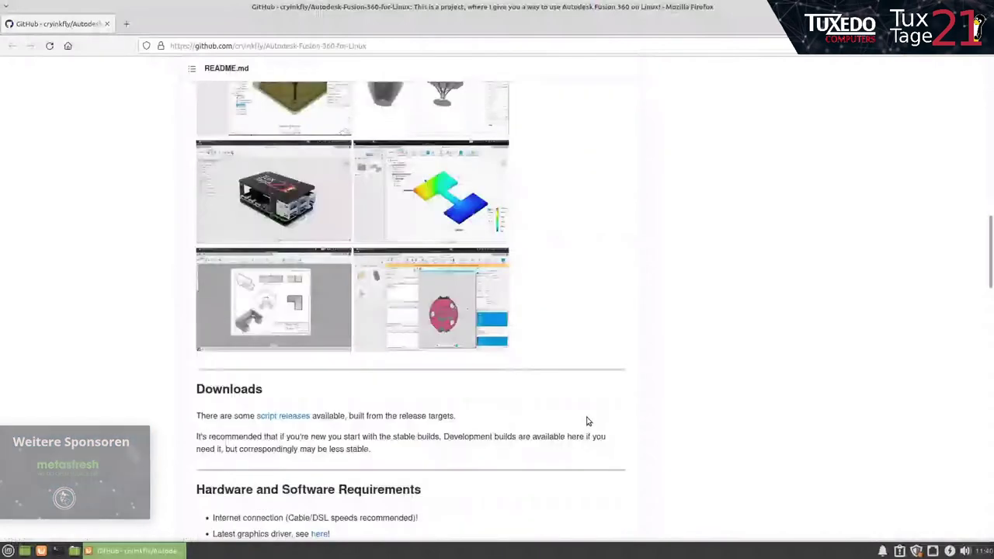
scroll(587, 420, "down", 3)
scroll(587, 421, "down", 3)
scroll(588, 421, "down", 2)
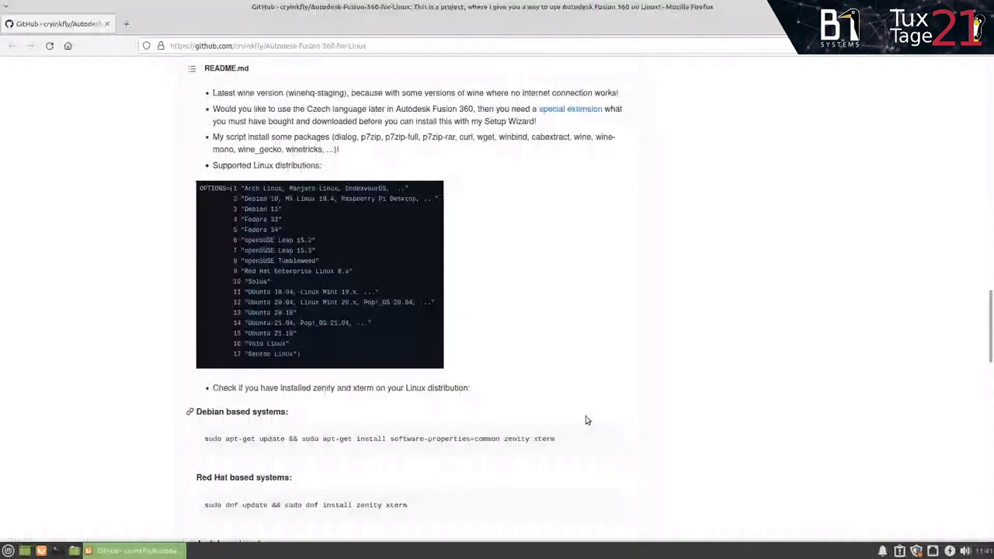
scroll(552, 430, "down", 2)
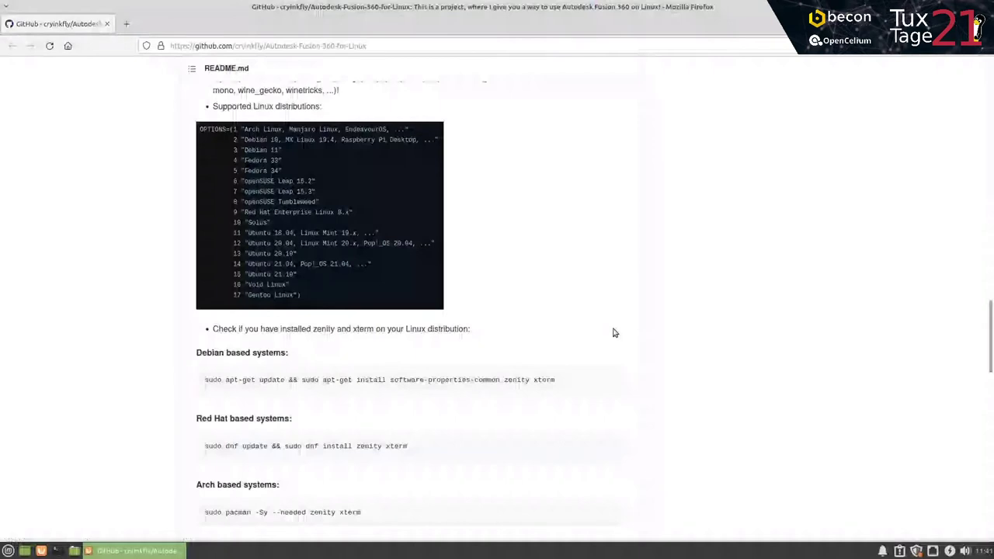
scroll(590, 331, "down", 6)
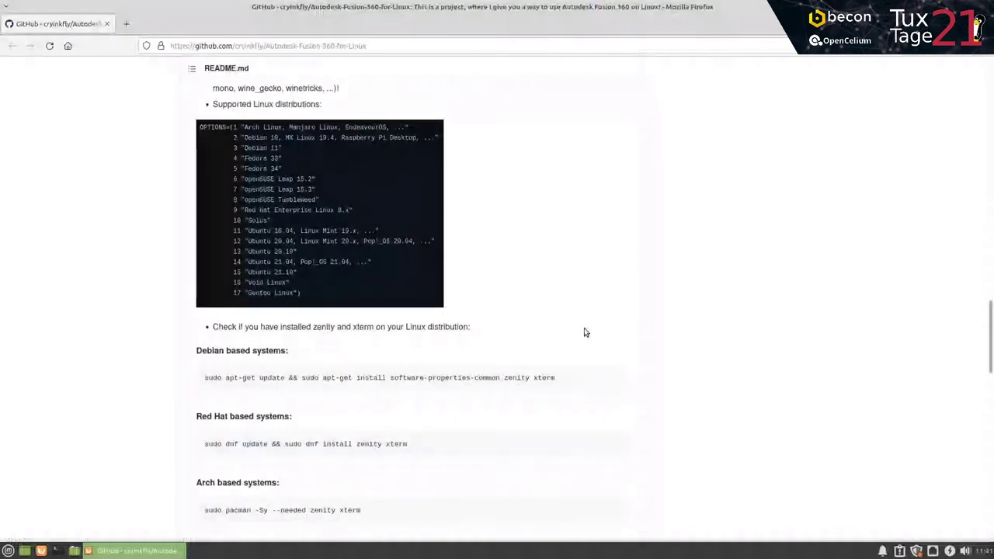
scroll(567, 344, "down", 6)
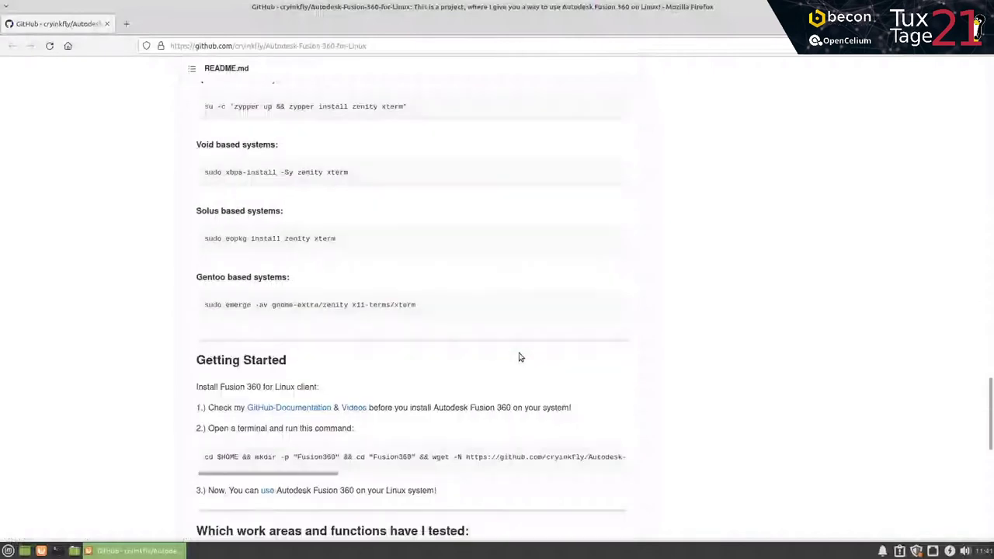
left_click(614, 460)
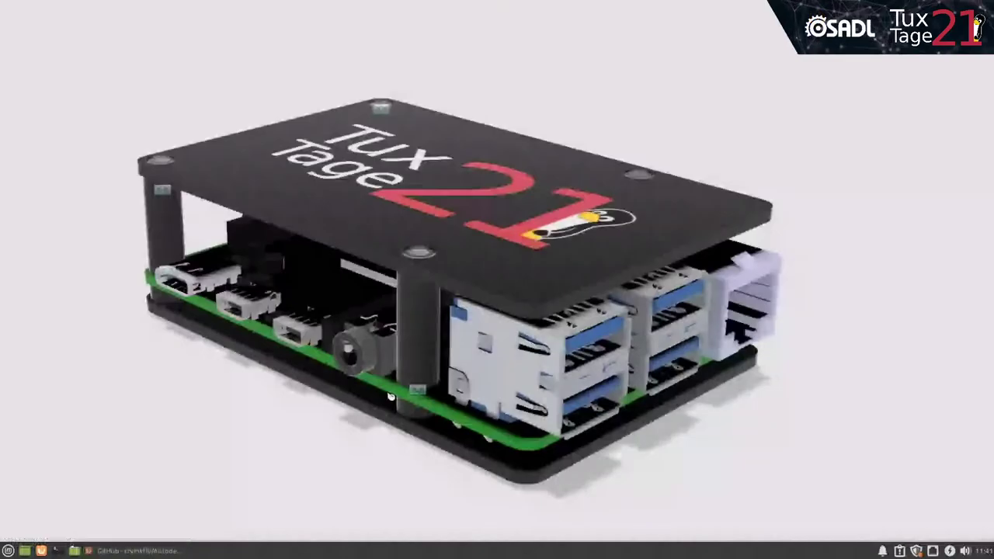
Step: Paste the copied install command into a maximized terminal and confirm the unsafe-paste warning
key("ctrl+alt+t")
left_click(641, 159)
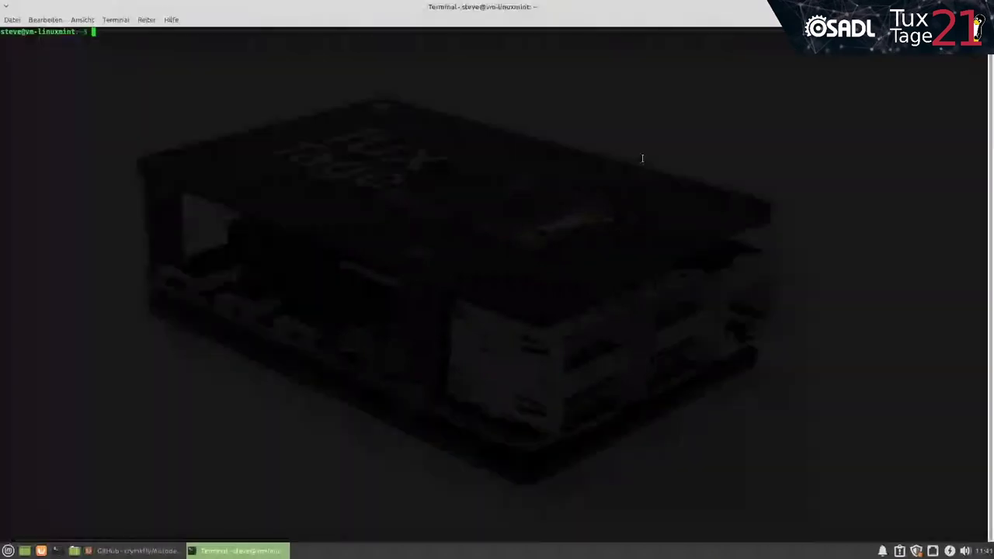
right_click(440, 105)
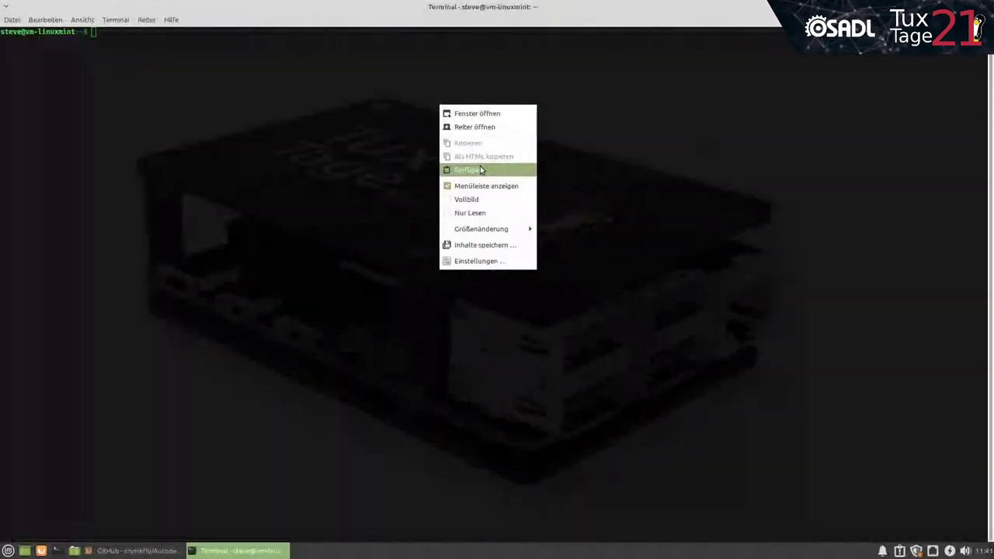
left_click(481, 169)
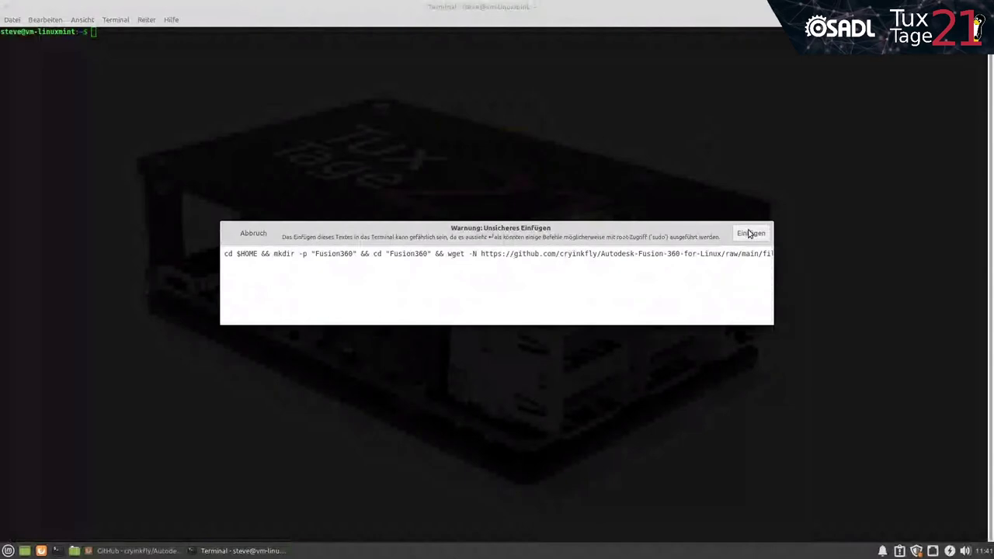
left_click(749, 234)
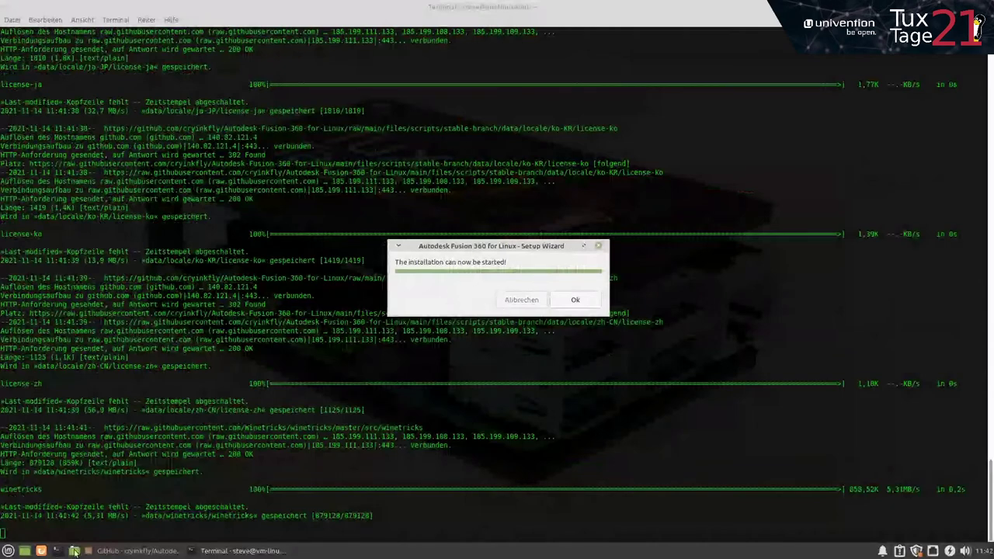
Step: Acknowledge the start, answer Ja to installing, and continue with English (Standard)
left_click(581, 302)
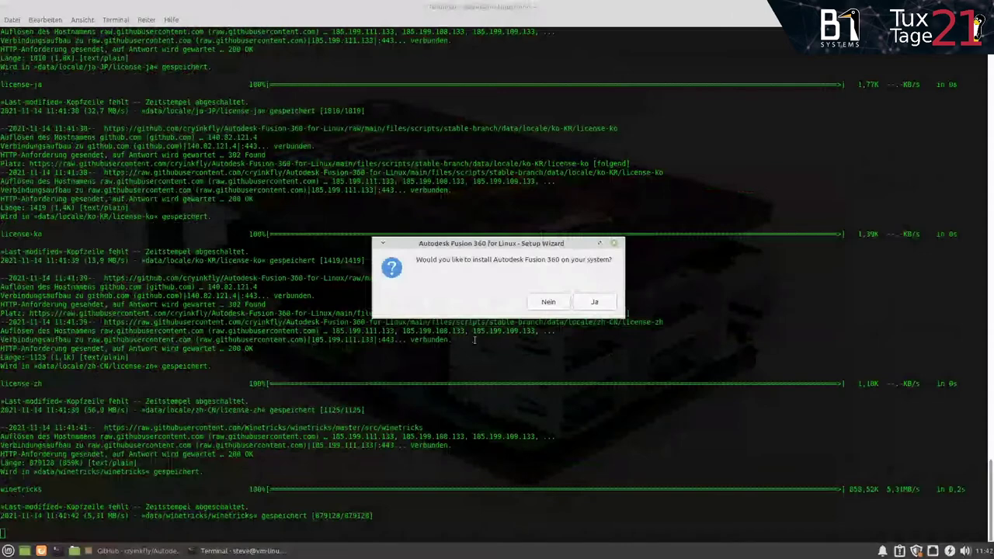
left_click(602, 307)
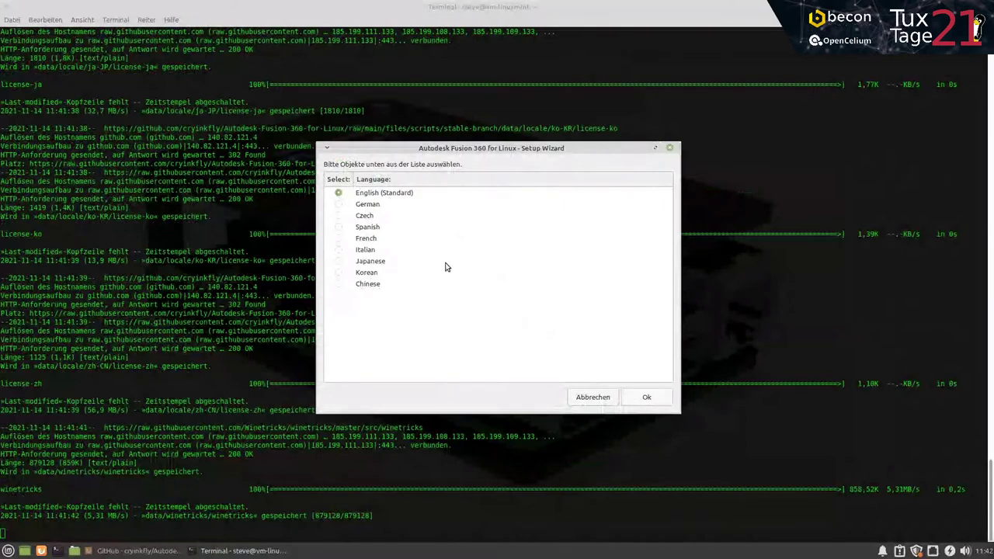
left_click(647, 397)
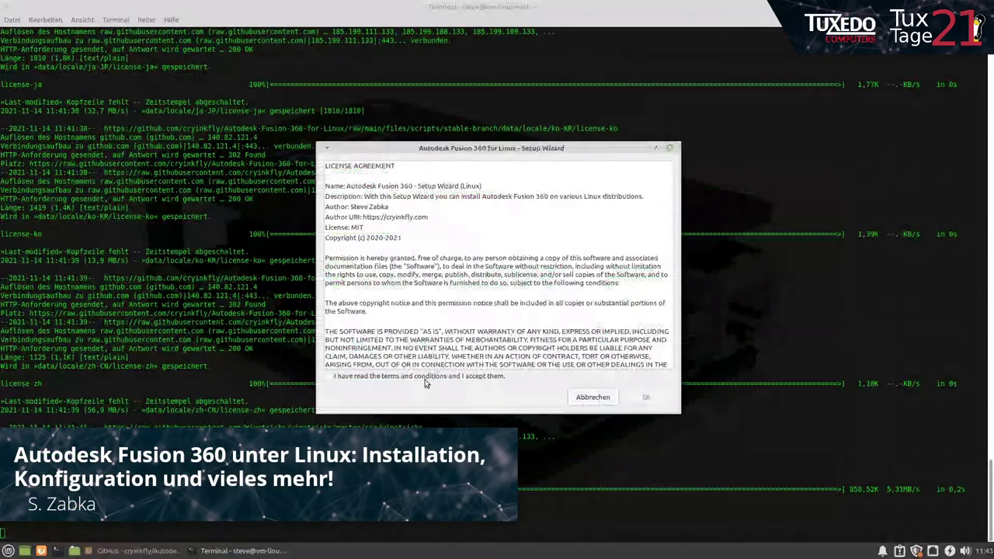
Step: Return to the language choice and switch the wizard to German
left_click(646, 396)
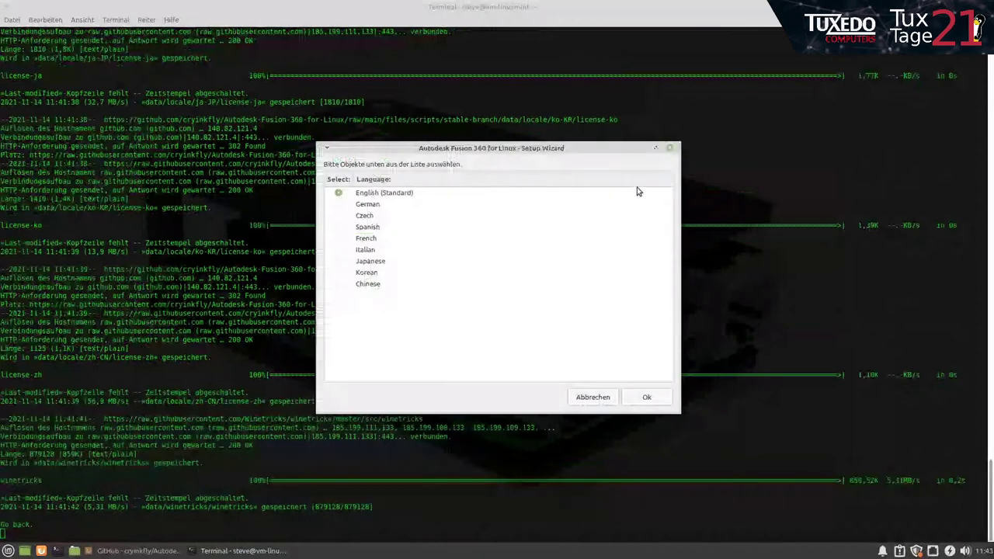
left_click(338, 204)
left_click(643, 396)
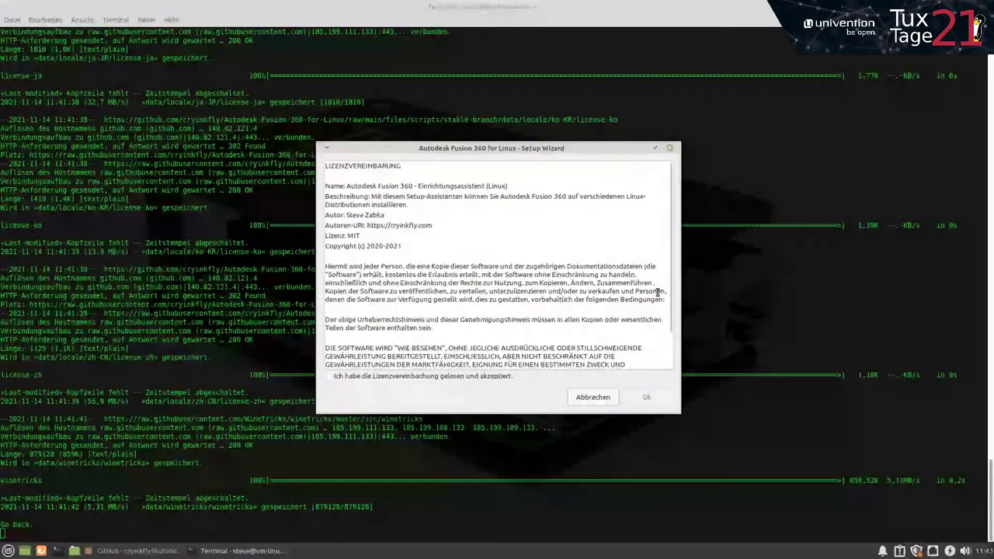
Step: Accept the license agreement, then cancel the installation options and language dialogs
scroll(439, 355, "down", 2)
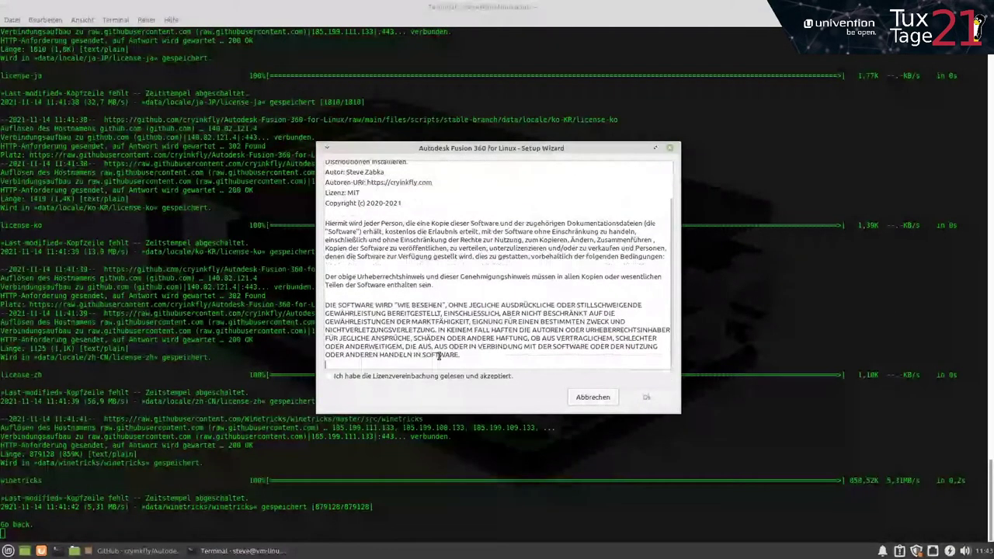
scroll(568, 317, "up", 2)
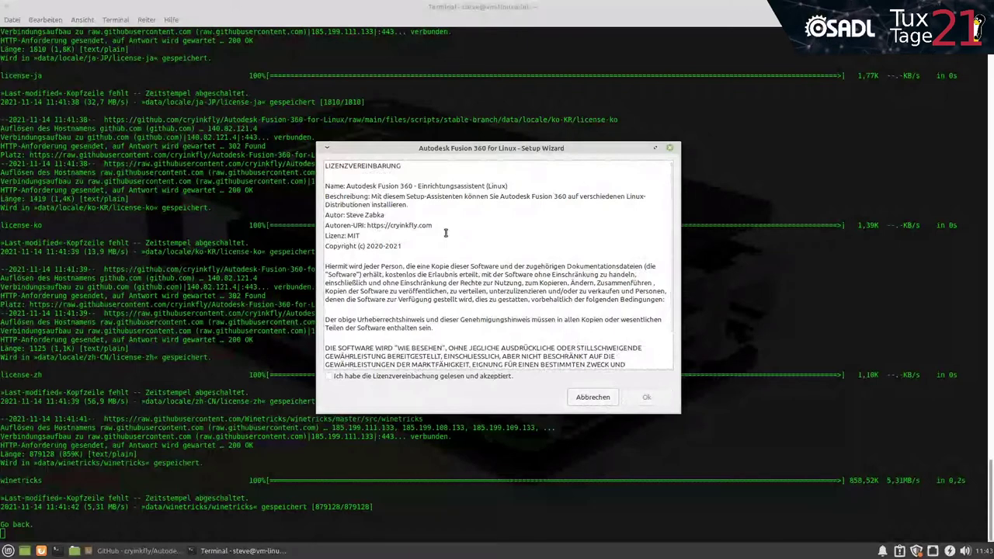
left_click(330, 376)
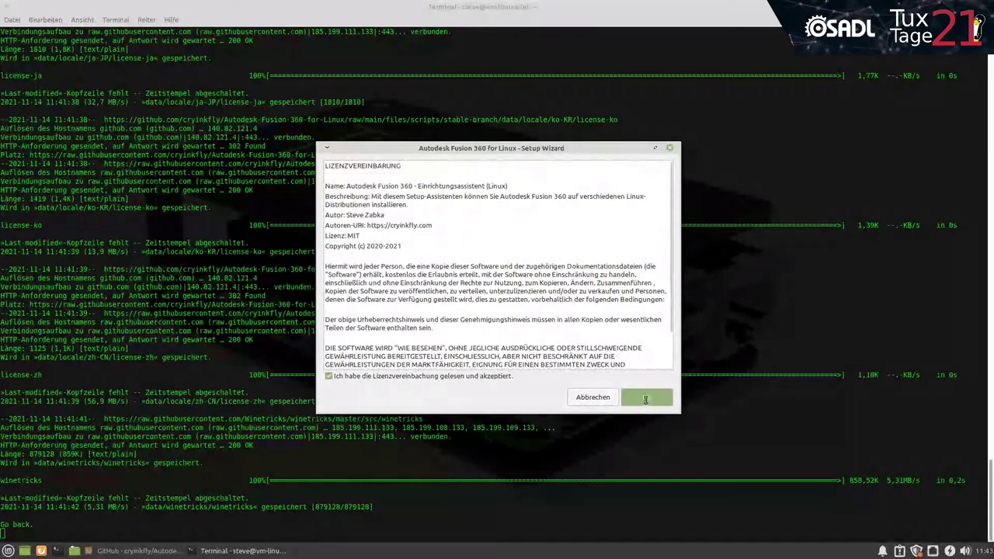
left_click(646, 397)
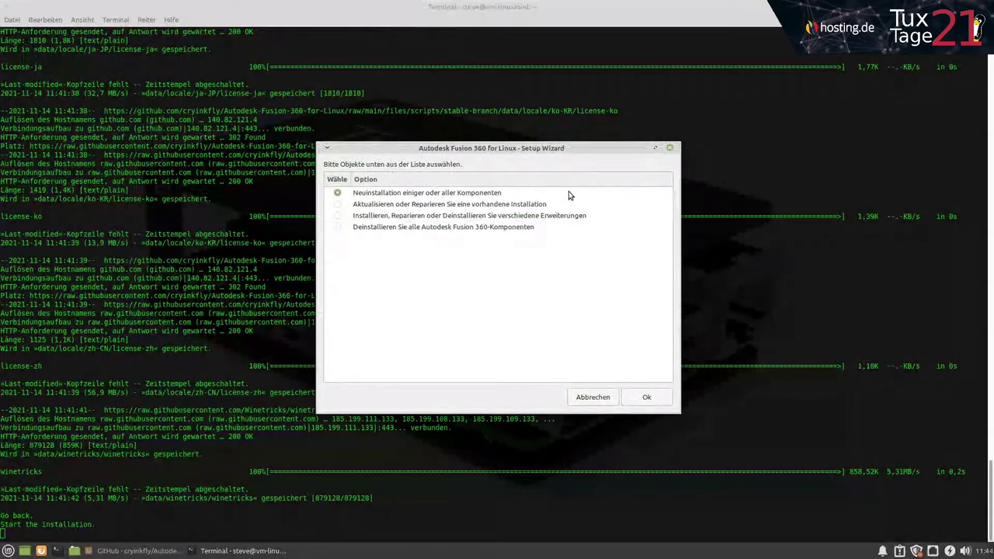
left_click(592, 398)
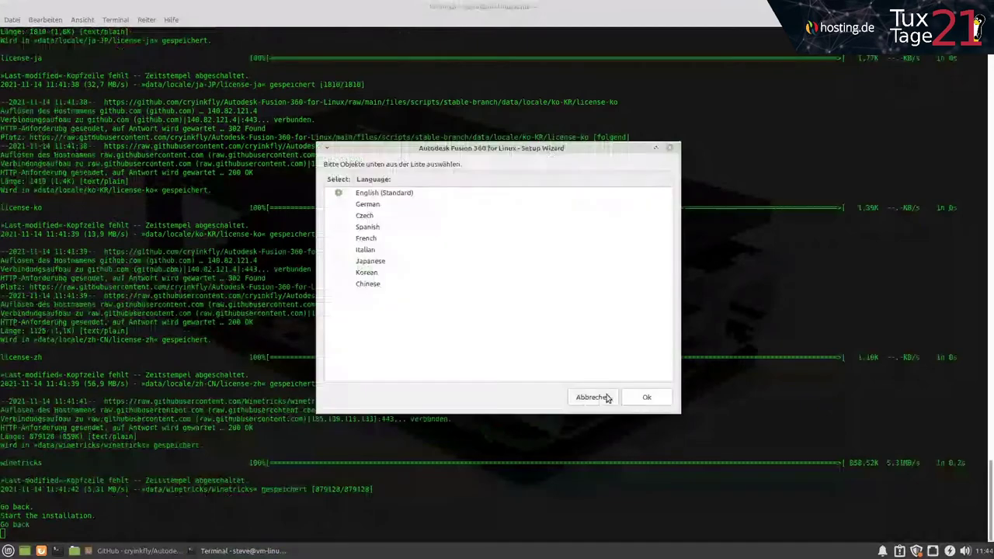
left_click(592, 396)
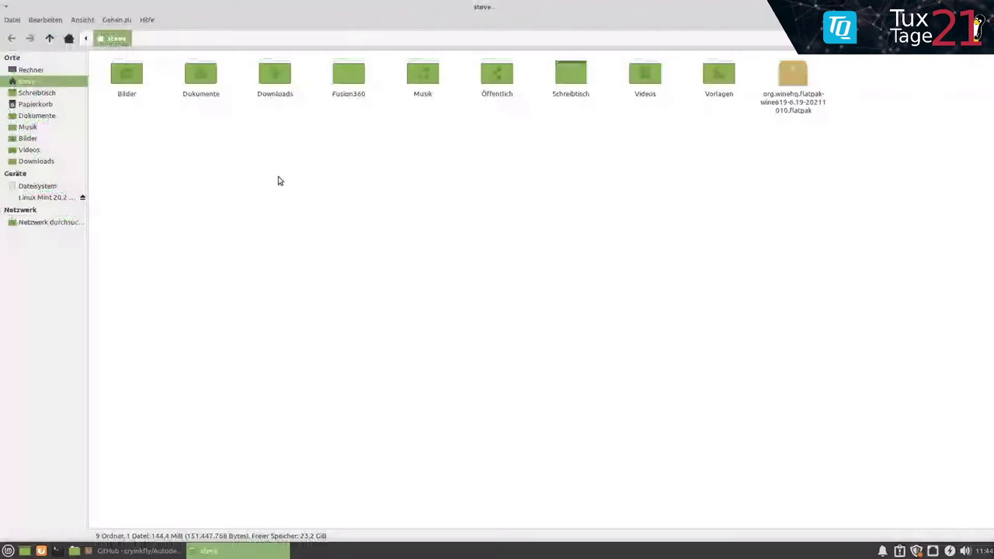
Step: Show hidden files and browse into .local/share/fusion360/logfiles
left_click(117, 19)
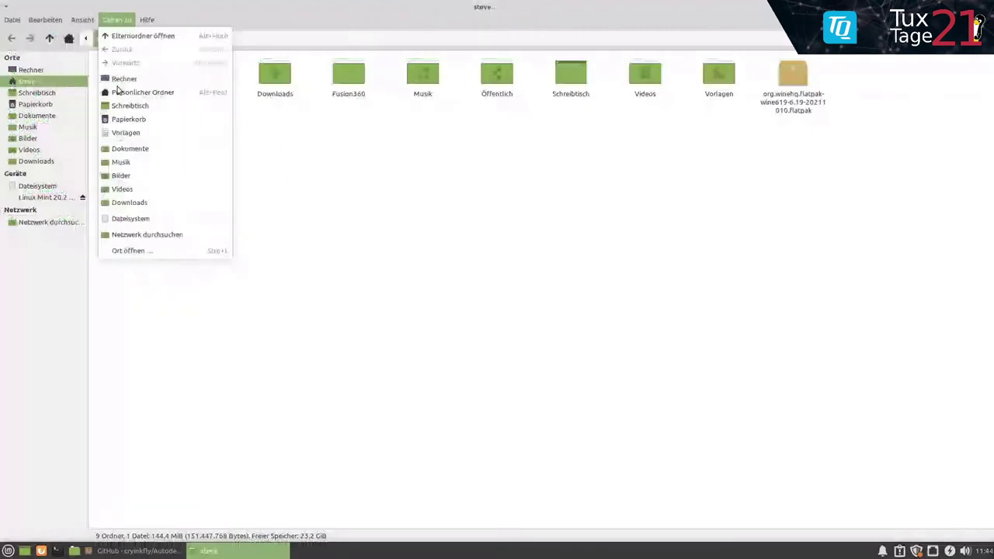
left_click(99, 111)
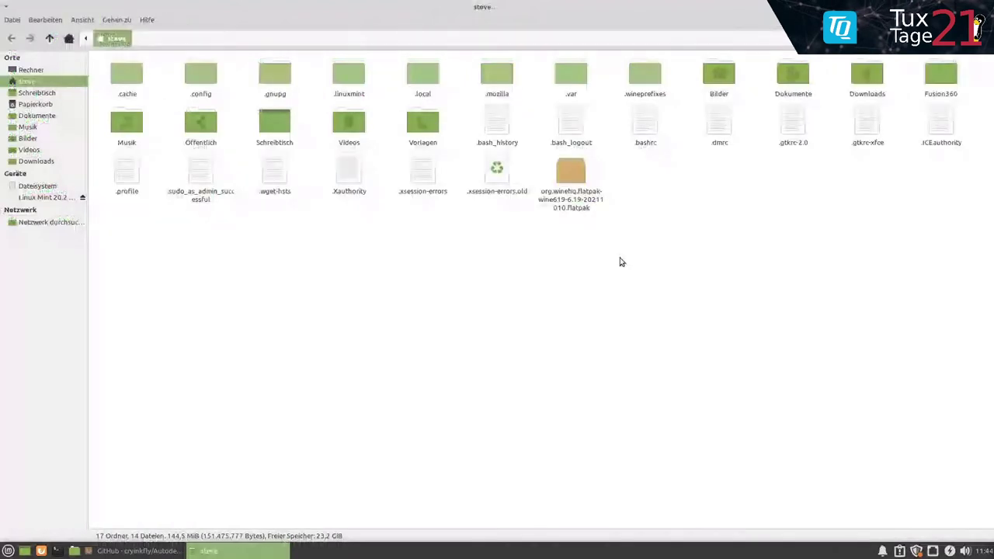
double_click(419, 74)
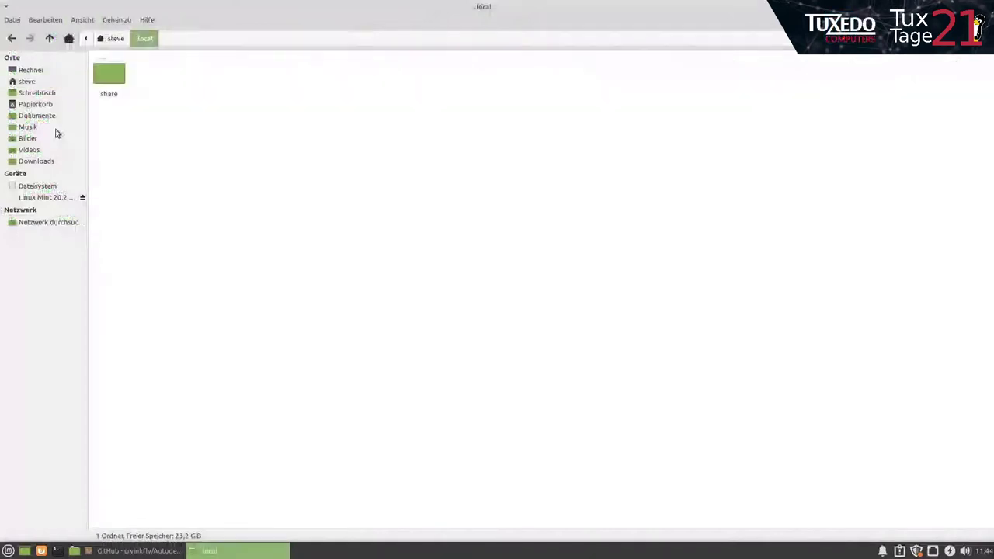
double_click(109, 74)
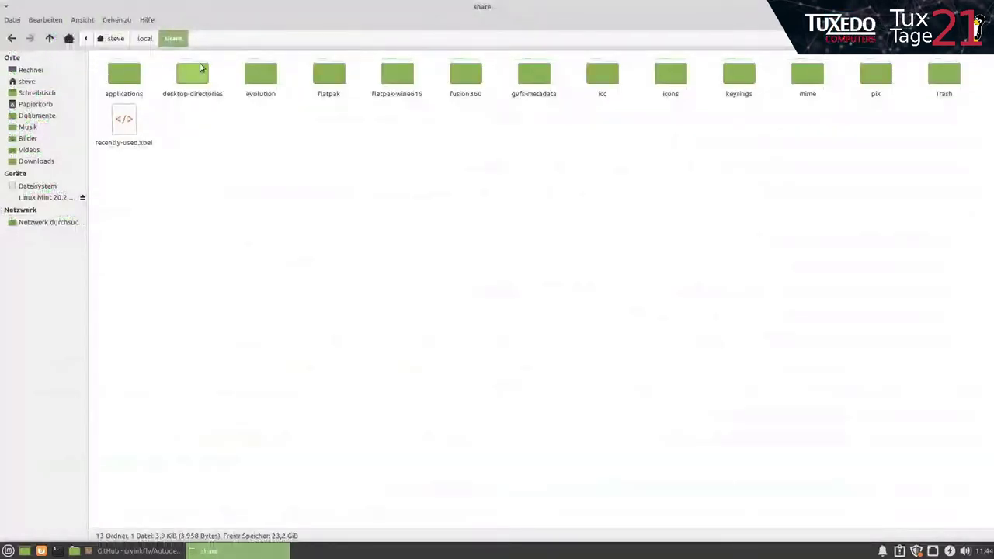
double_click(459, 75)
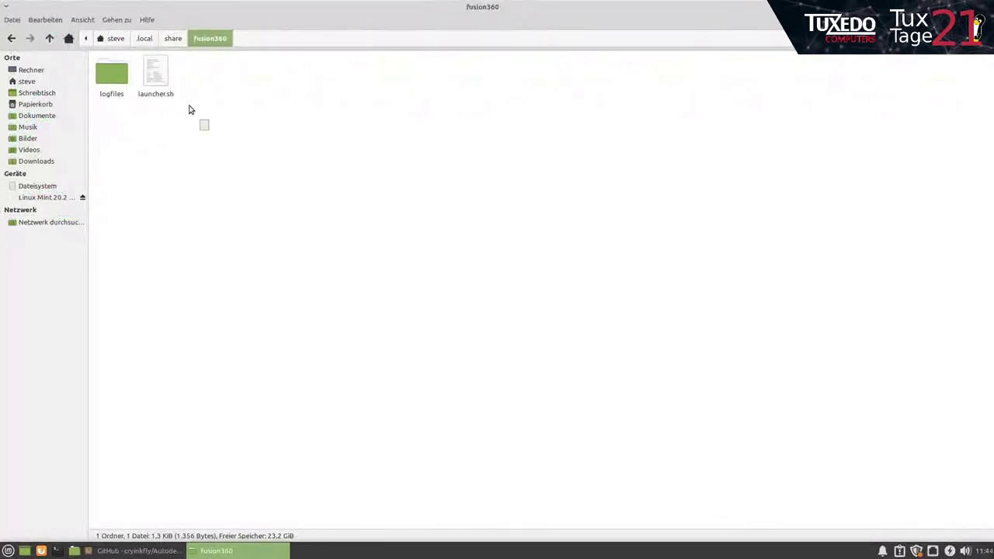
left_click(156, 74)
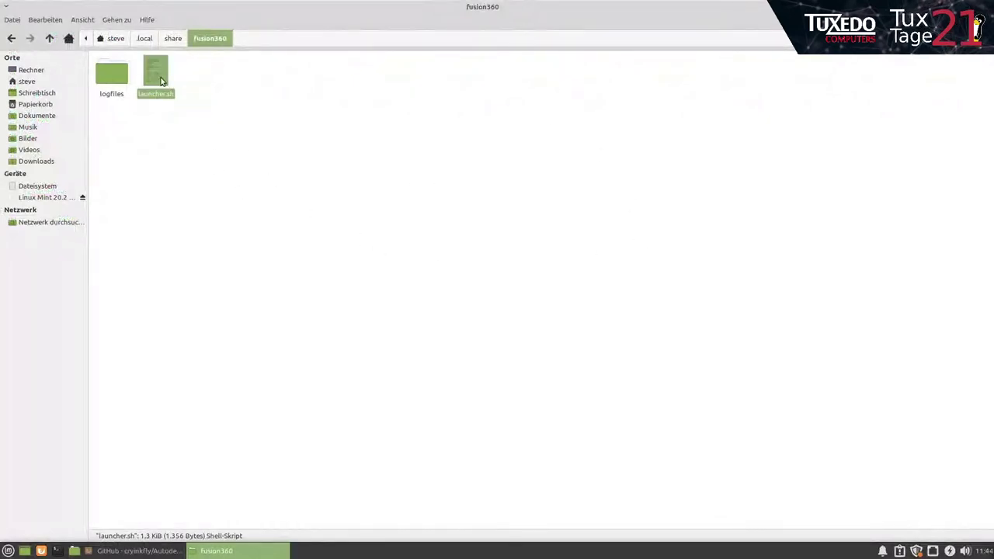
double_click(121, 81)
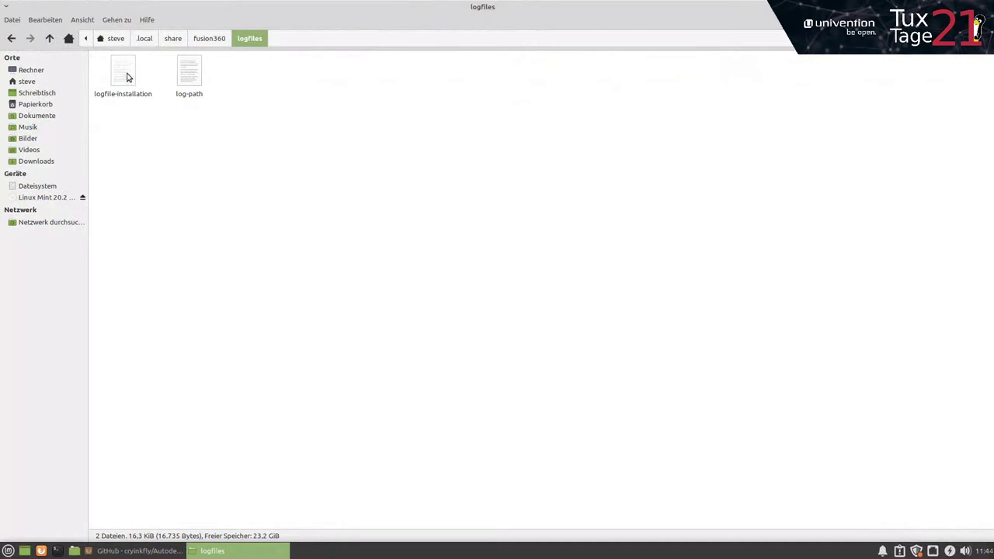
Step: Open logfile-installation in Xed, scroll through it, and quit via Datei > Beenden
right_click(128, 81)
left_click(166, 83)
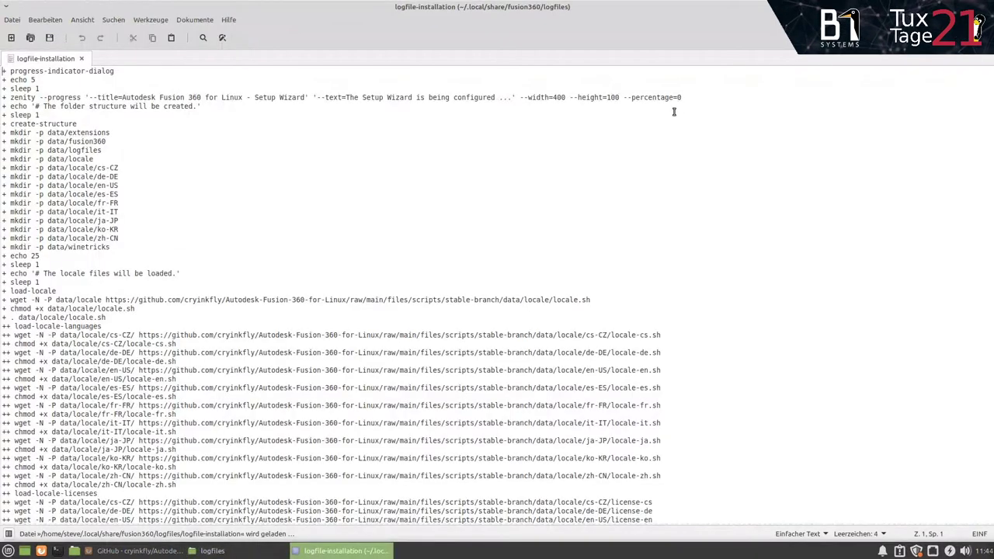
scroll(384, 373, "down", 2)
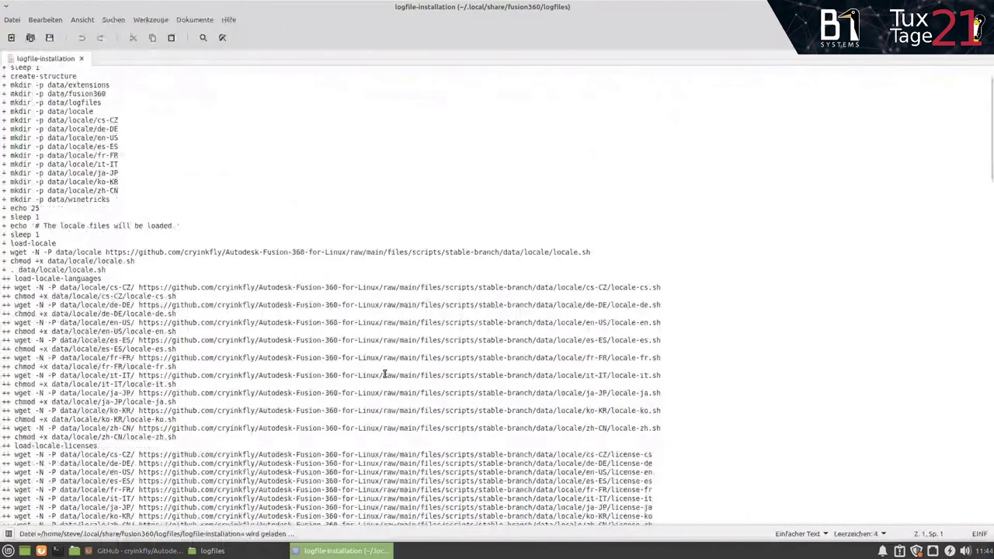
scroll(384, 374, "down", 12)
scroll(383, 368, "down", 12)
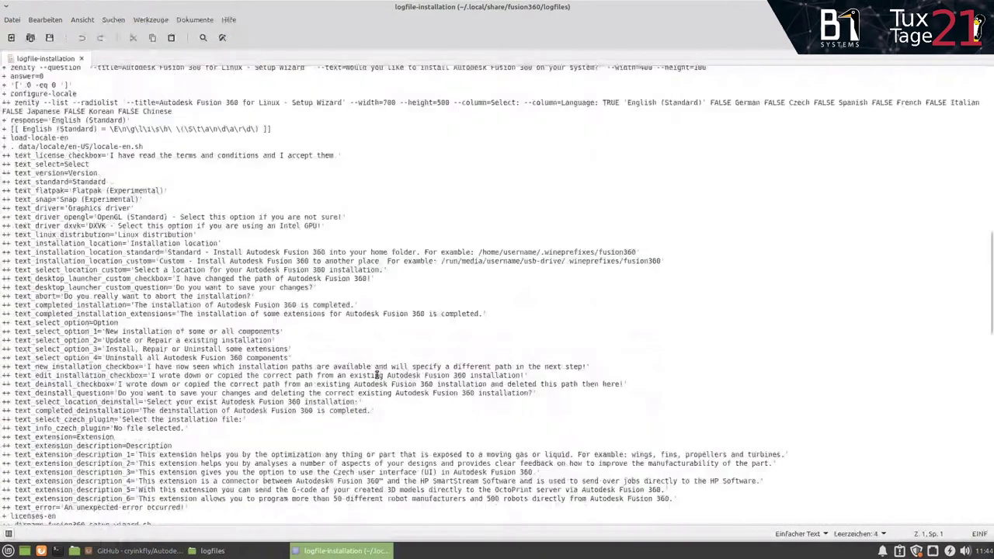
scroll(377, 375, "up", 4)
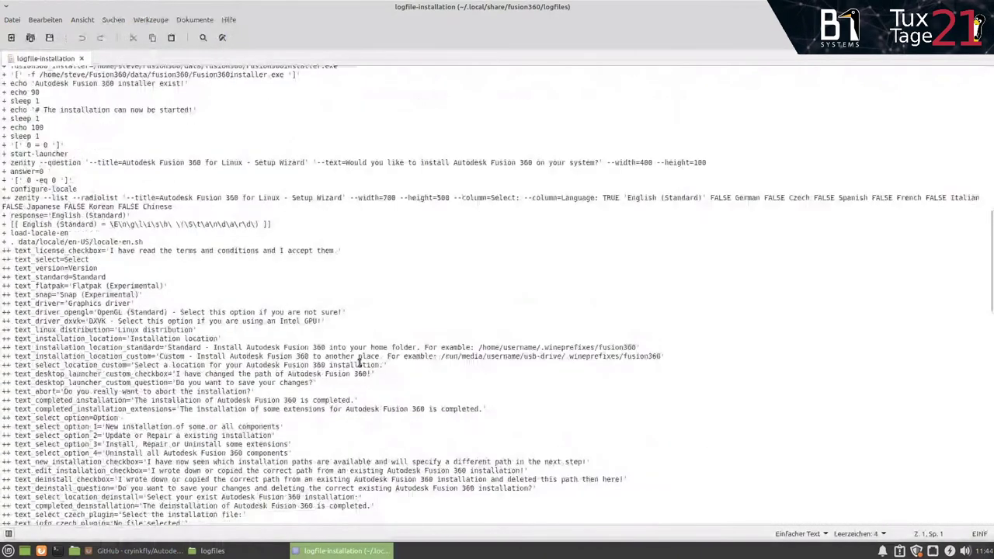
scroll(358, 358, "up", 12)
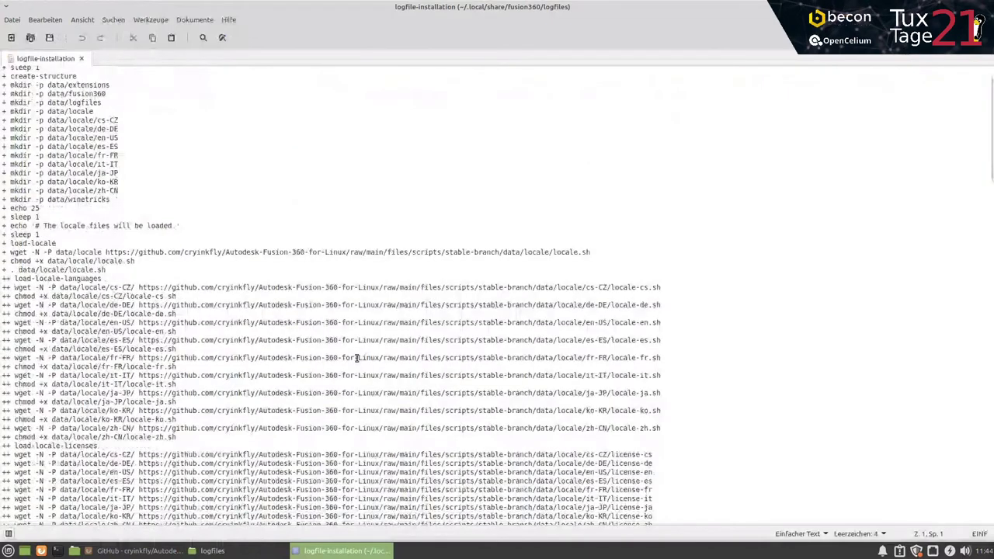
scroll(356, 358, "up", 2)
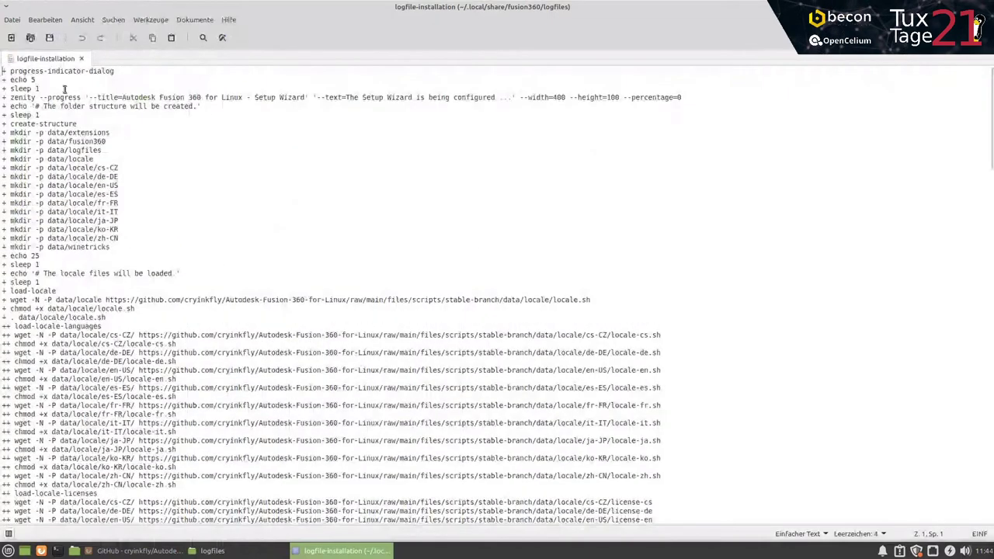
left_click(11, 20)
left_click(43, 175)
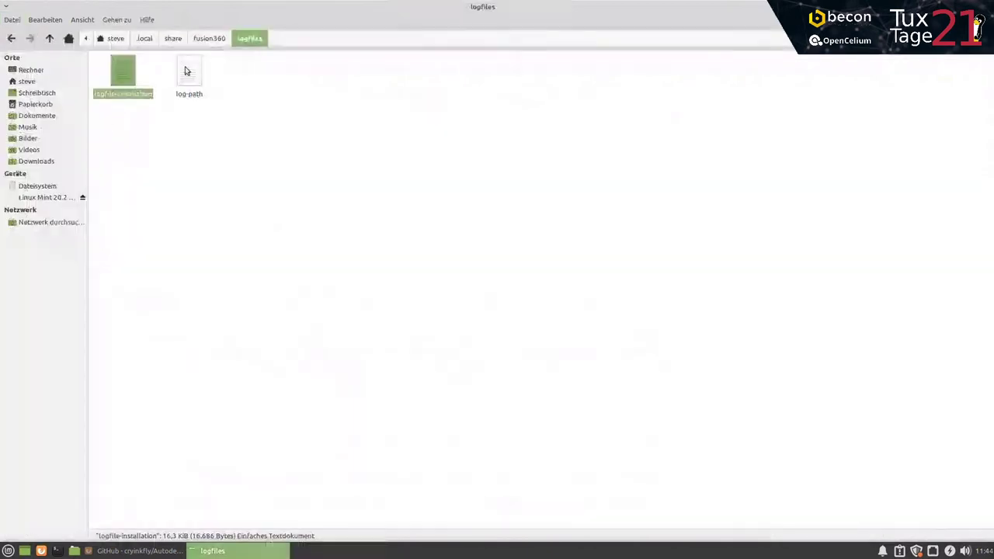
Step: Open log-path in Xed and select its flatpak-wine619 default prefix path
right_click(186, 72)
left_click(210, 75)
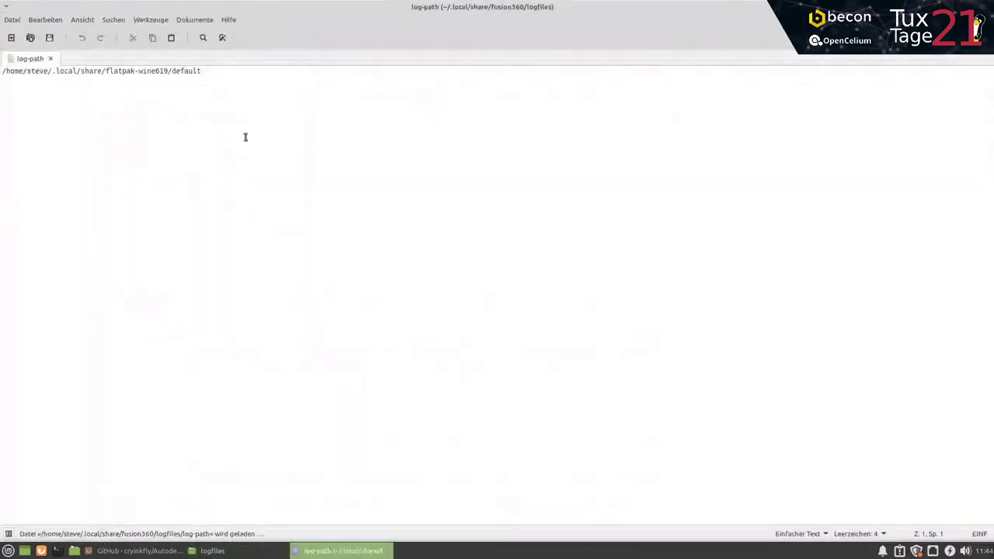
left_click_drag(210, 74, 3, 71)
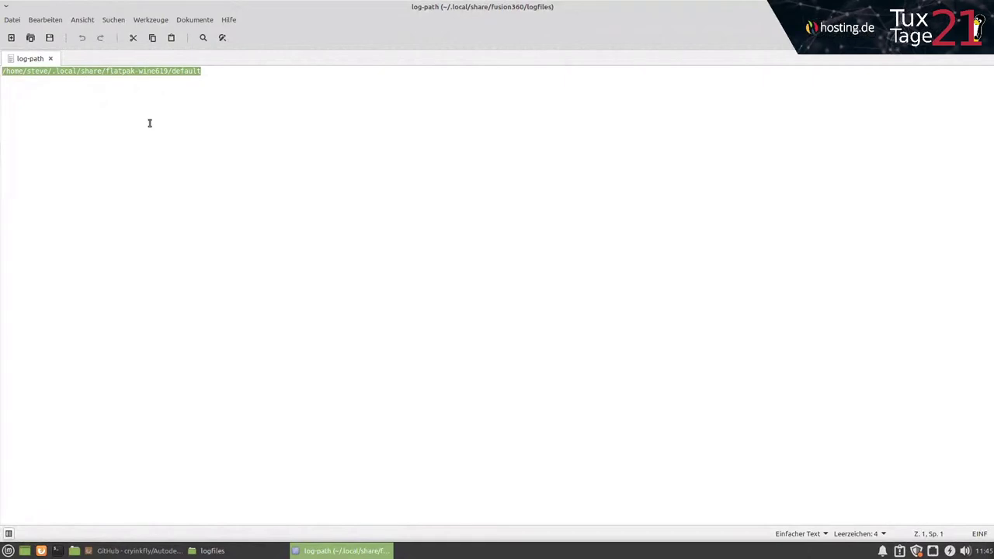
left_click_drag(106, 70, 170, 73)
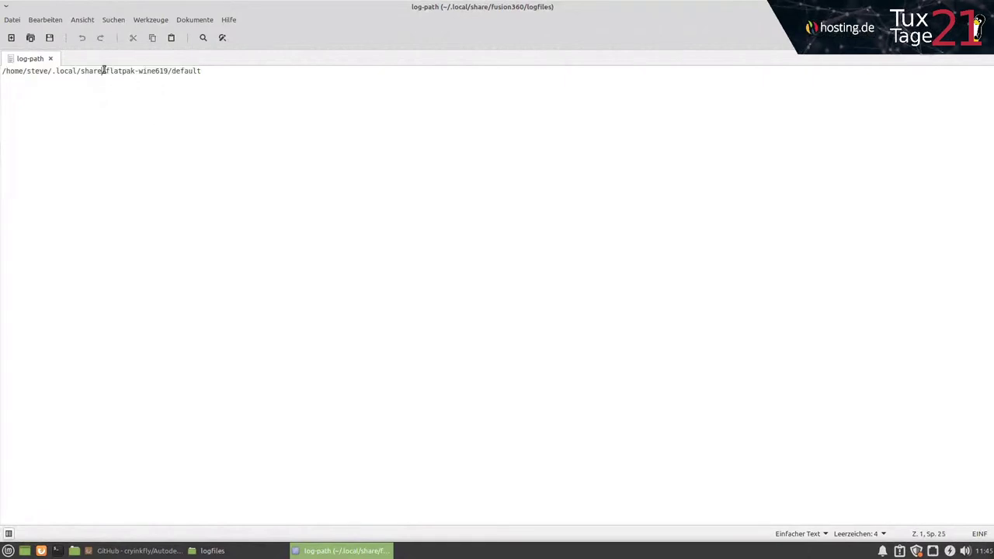
left_click(152, 113)
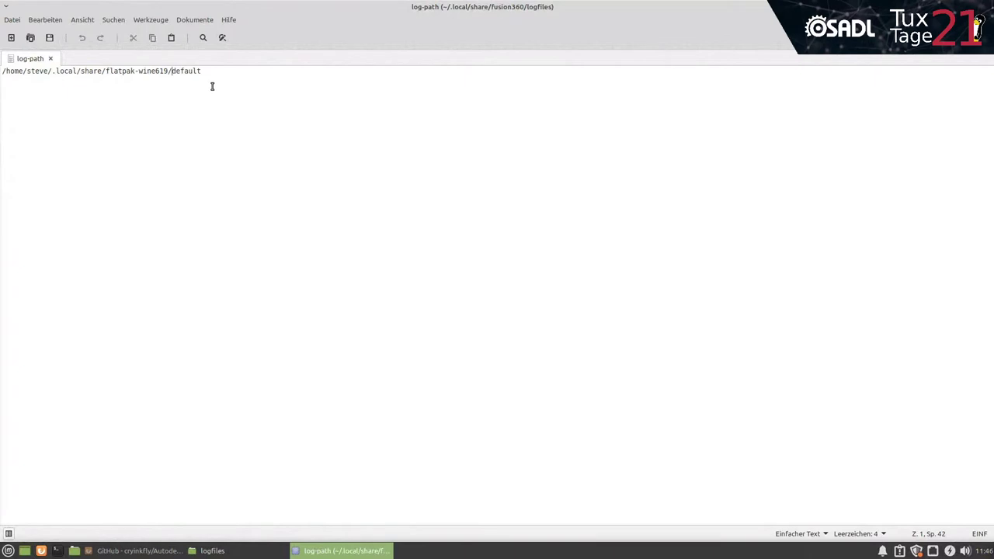
Step: Quit Xed with Datei > Beenden, leaving the log-path file closed
left_click(12, 19)
left_click(41, 169)
Step: Move the log-path file to the trash and open a new terminal window
left_click(240, 122)
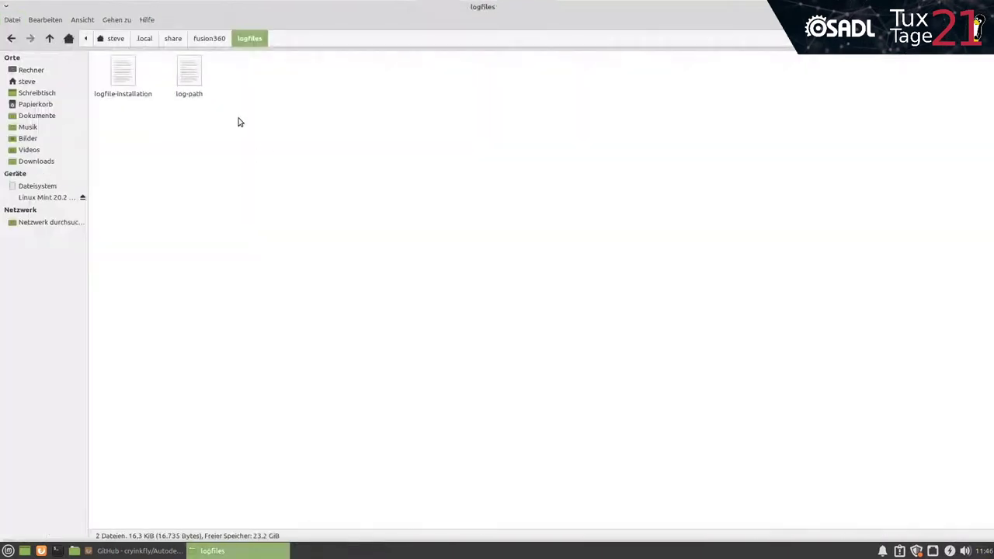
left_click(188, 74)
right_click(197, 84)
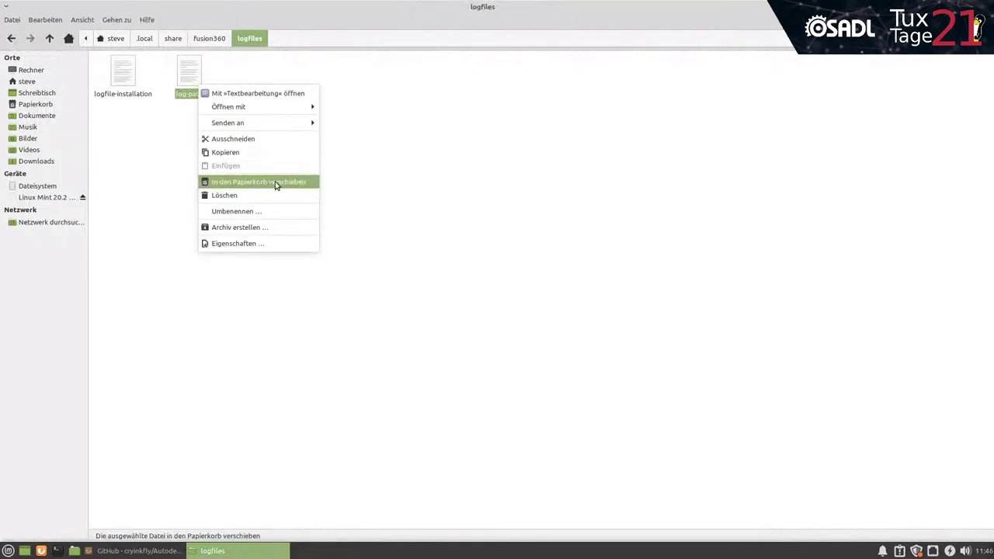
left_click(275, 184)
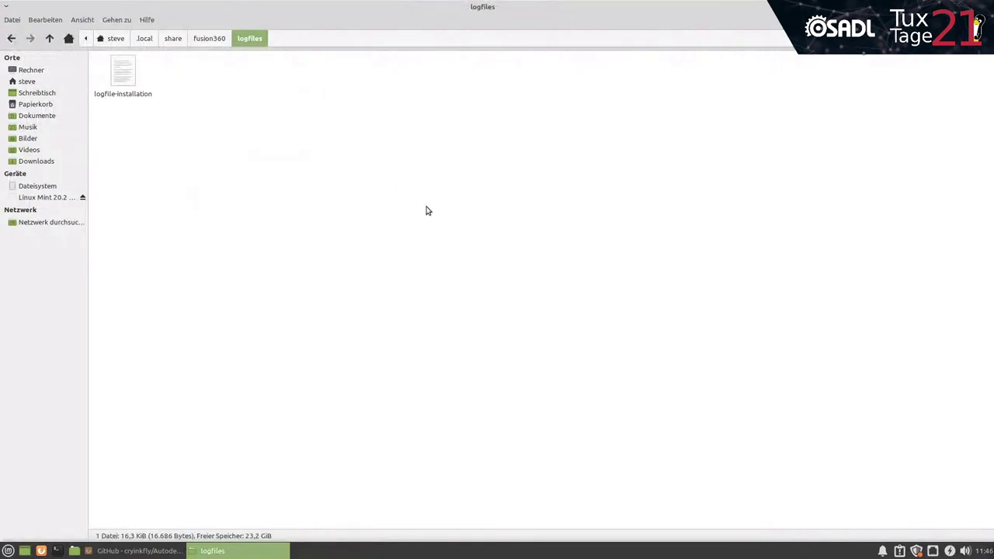
left_click(56, 550)
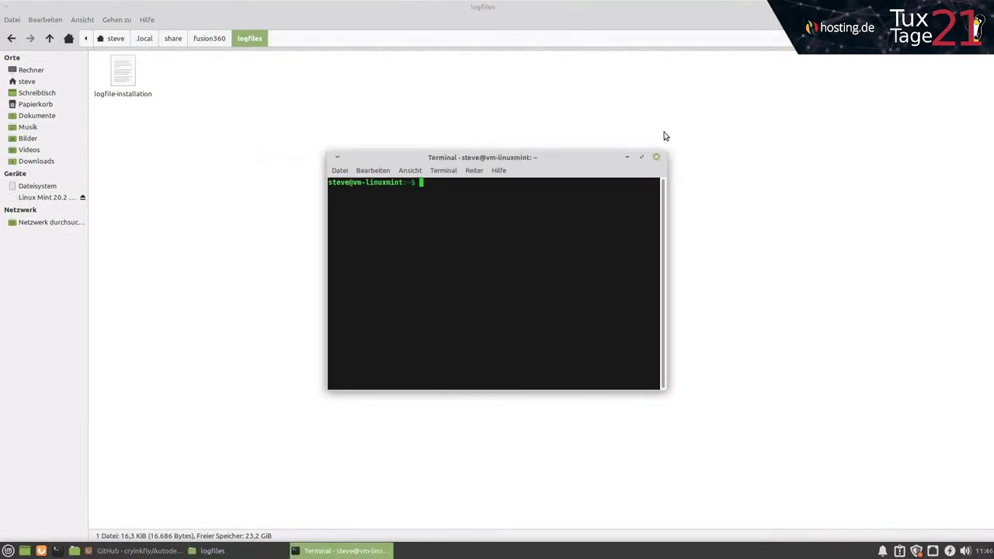
Step: Maximize the terminal, then paste and run the cd/mkdir/wget/bash setup wizard command
left_click(641, 157)
key("ctrl+shift+v")
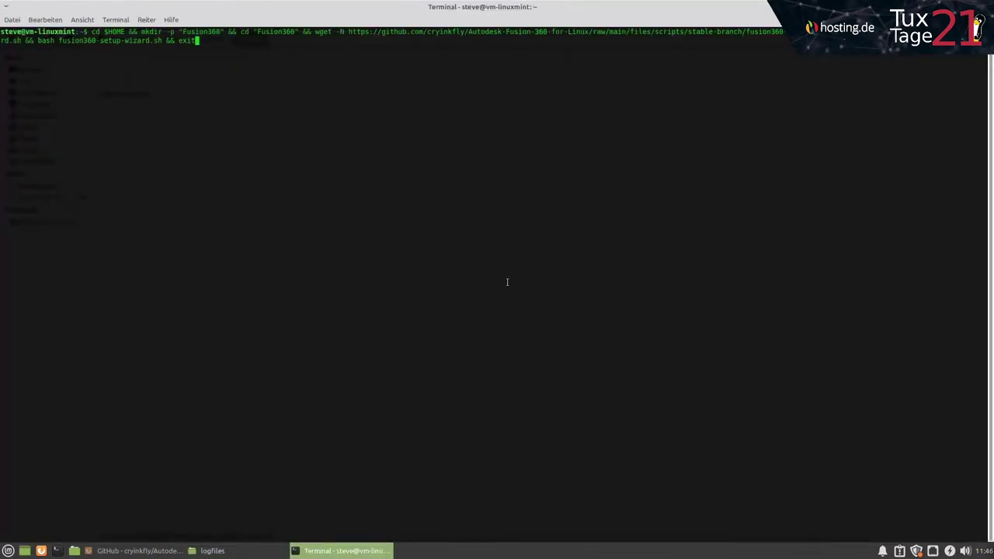
key("Return")
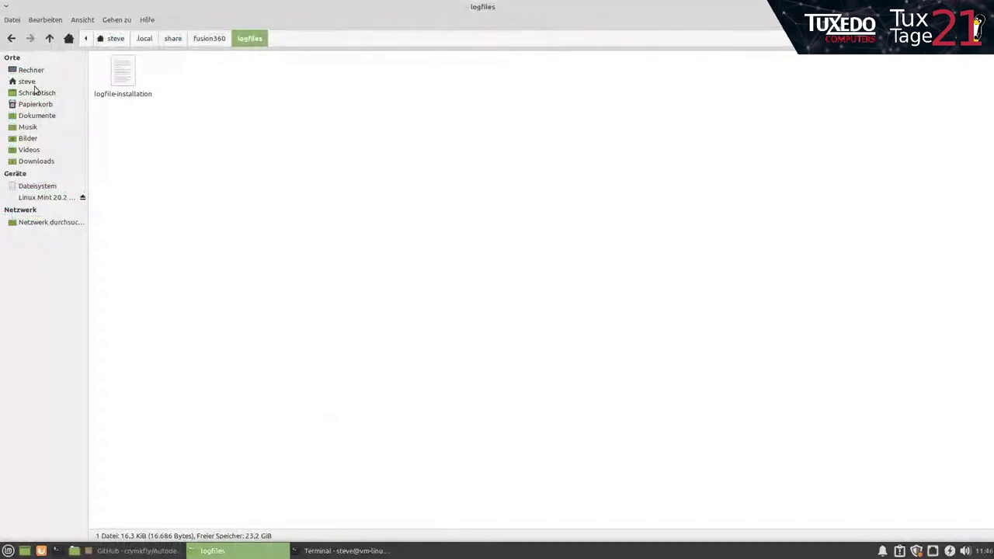
Step: Go to the home folder in Nemo and open the Fusion360 folder
left_click(29, 81)
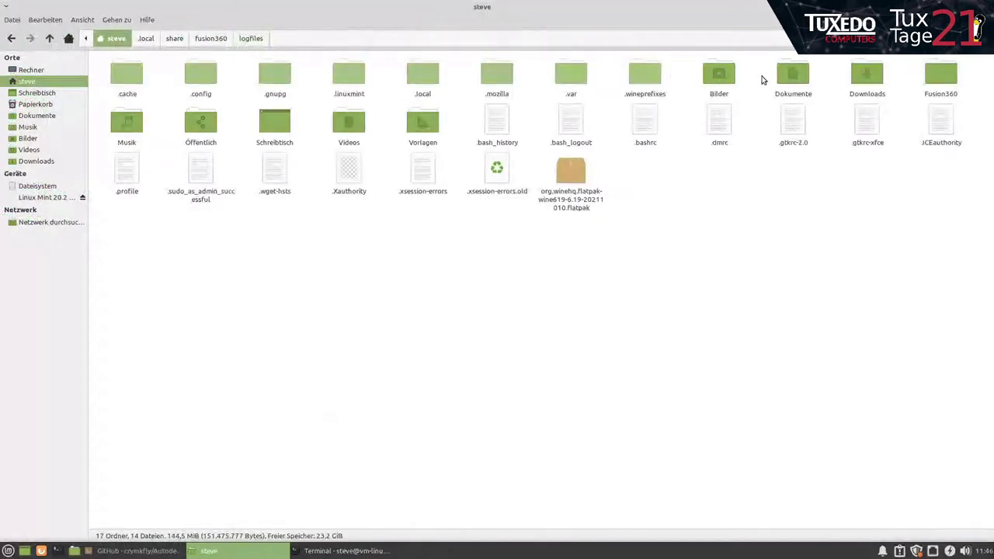
double_click(940, 74)
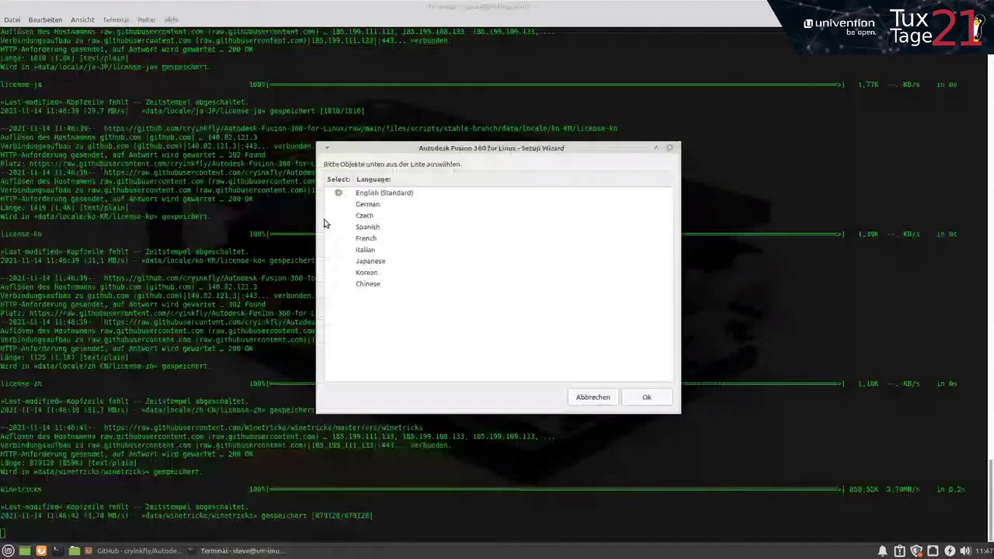
Step: Confirm English as the wizard language and accept the license agreement
left_click(645, 397)
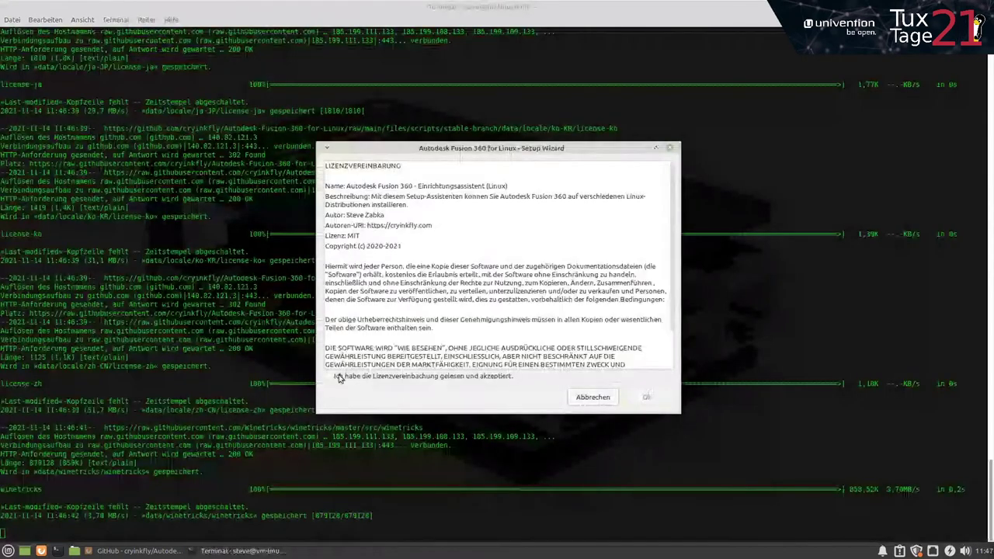
left_click(359, 380)
left_click(632, 394)
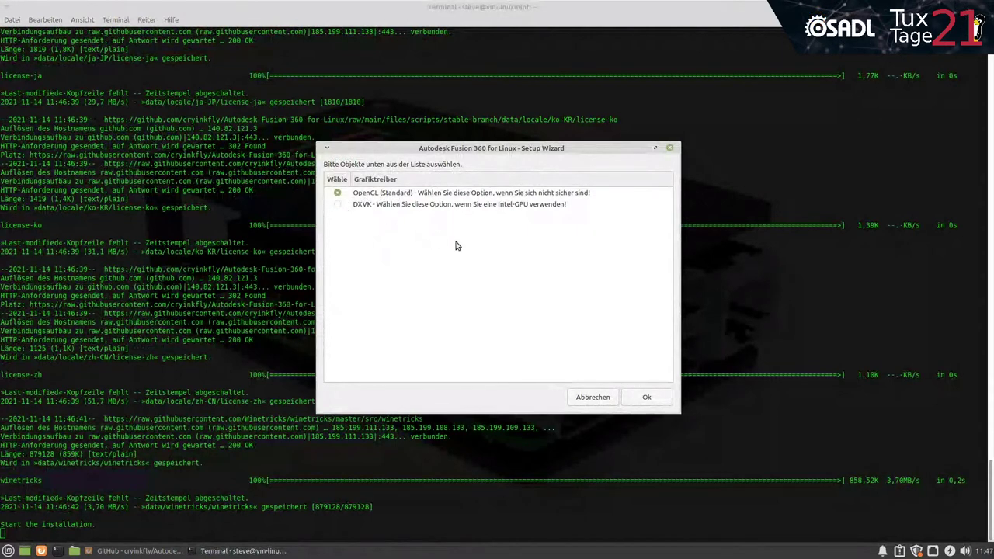
Step: Back out of the graphics driver and language pages, then decline the install question to exit
left_click(592, 399)
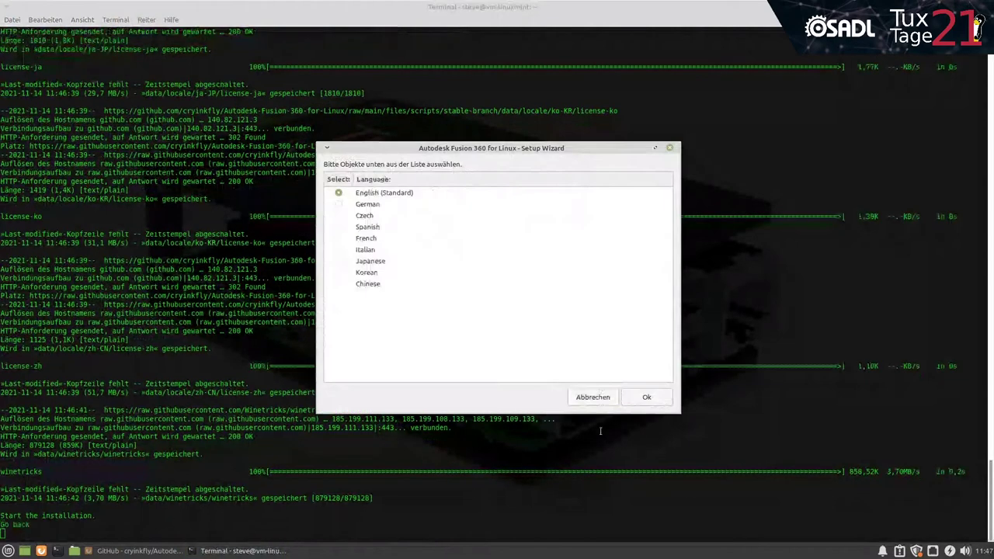
left_click(594, 401)
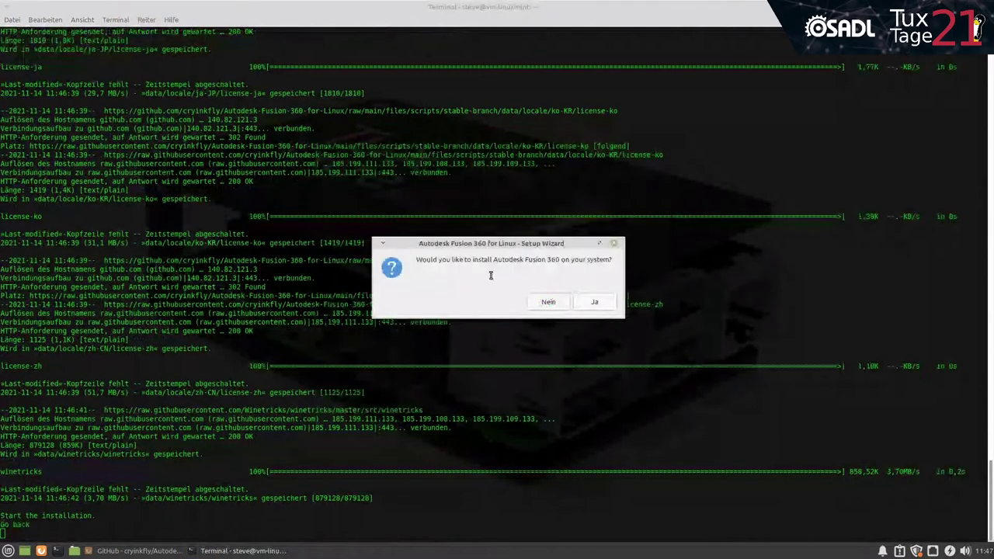
left_click(603, 305)
left_click(603, 307)
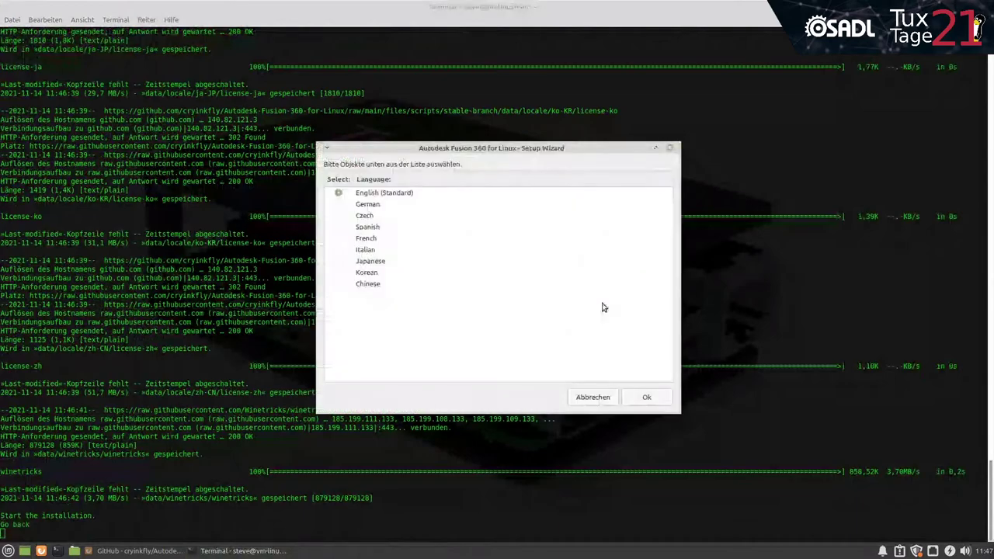
left_click(532, 400)
left_click(559, 306)
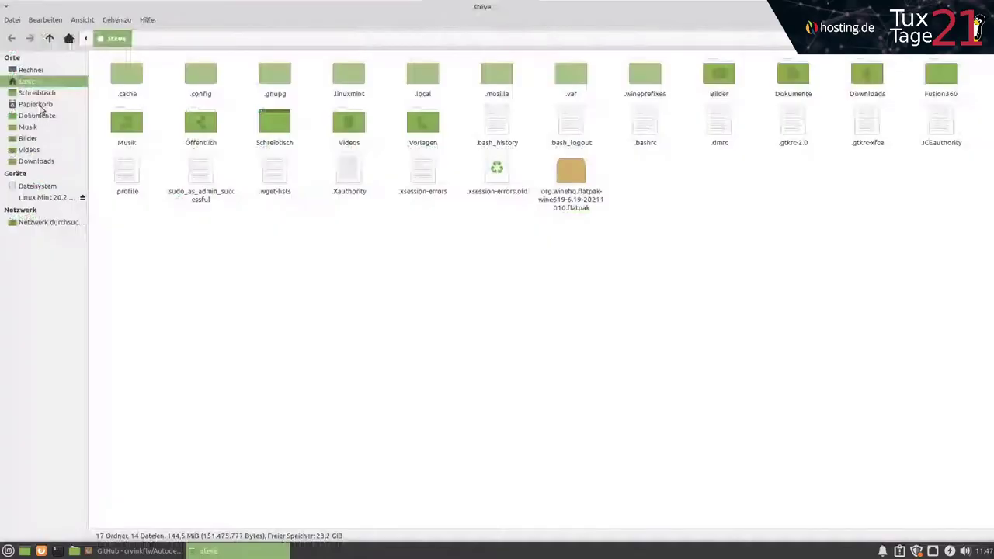
Step: Permanently delete the file in the Trash folder
left_click(35, 104)
right_click(115, 78)
left_click(166, 179)
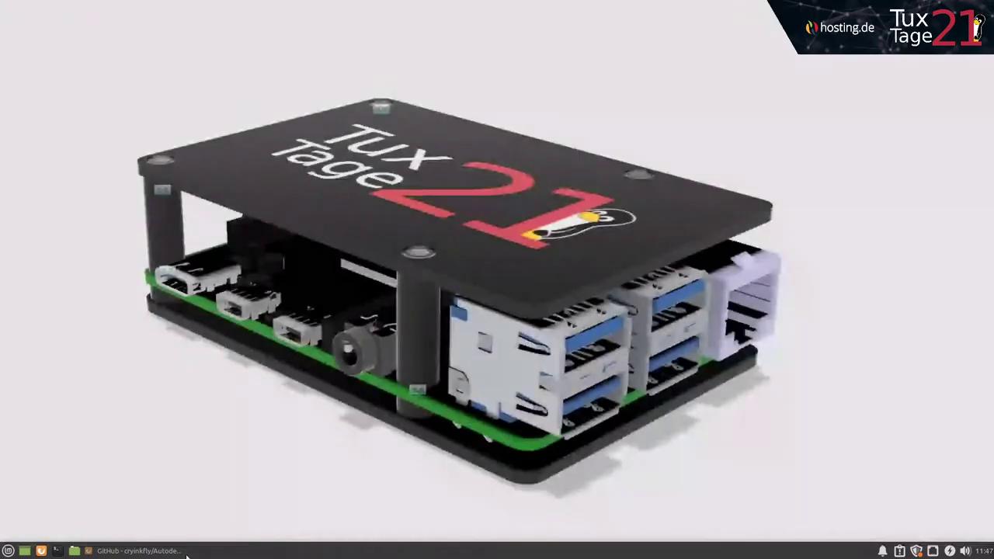
Step: In a maximized terminal, run the pasted cryinkfly cd/mkdir/wget install command
left_click(56, 551)
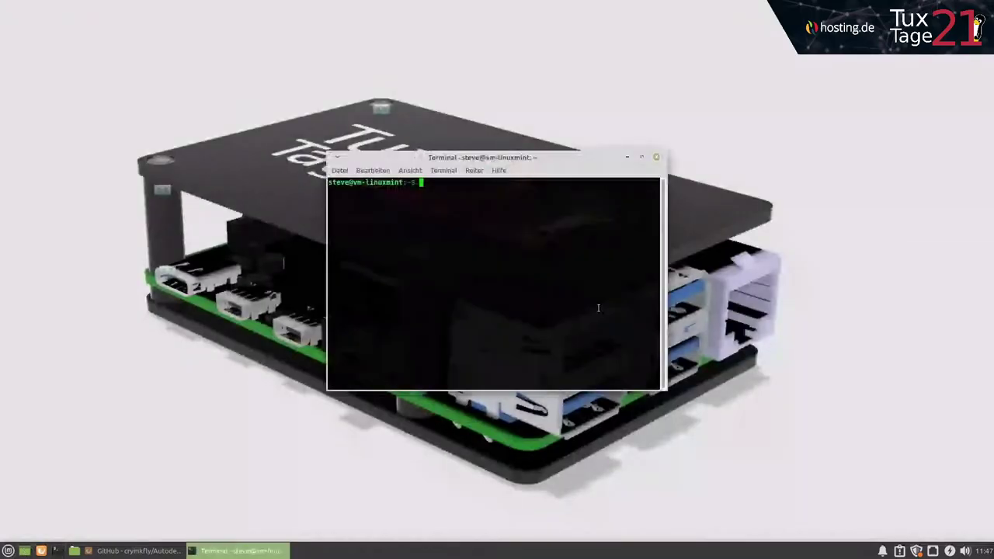
left_click(641, 157)
key("ctrl+shift+v")
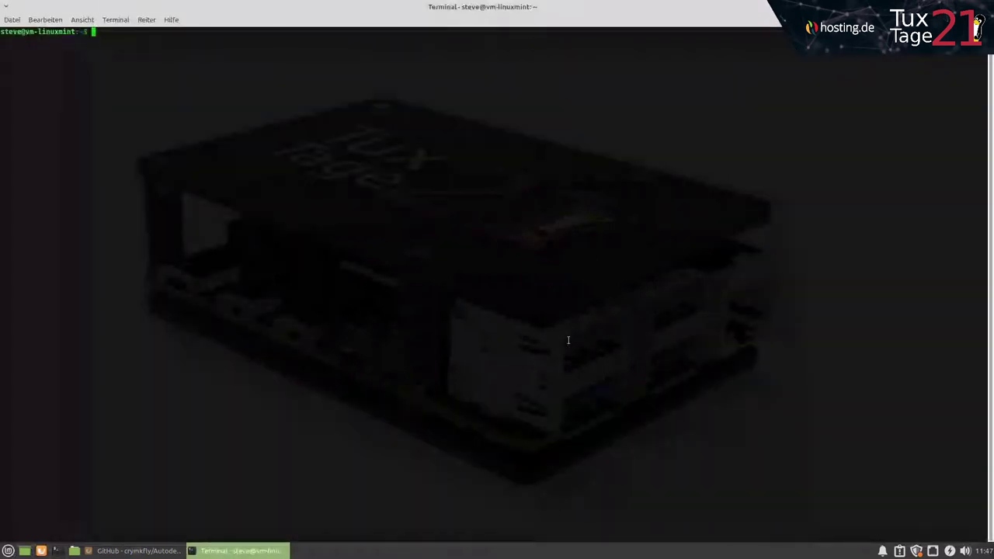
key("Return")
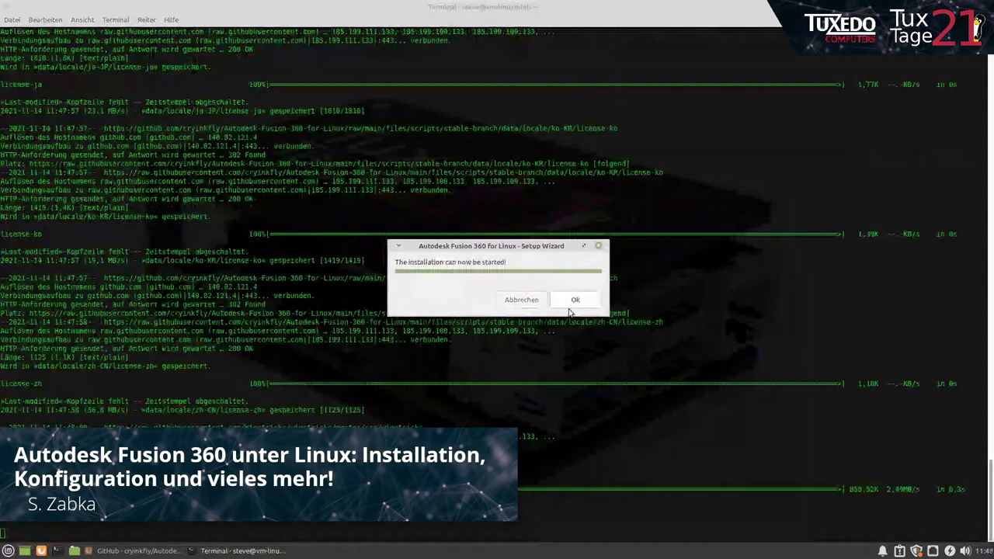
Step: Confirm the installation can start and agree to install Fusion 360 on the system
left_click(573, 303)
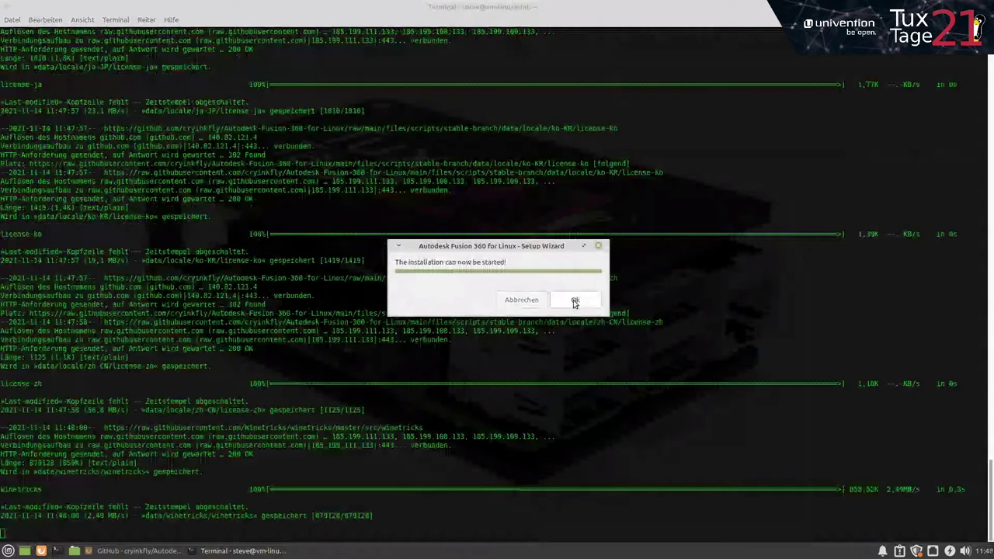
left_click(574, 303)
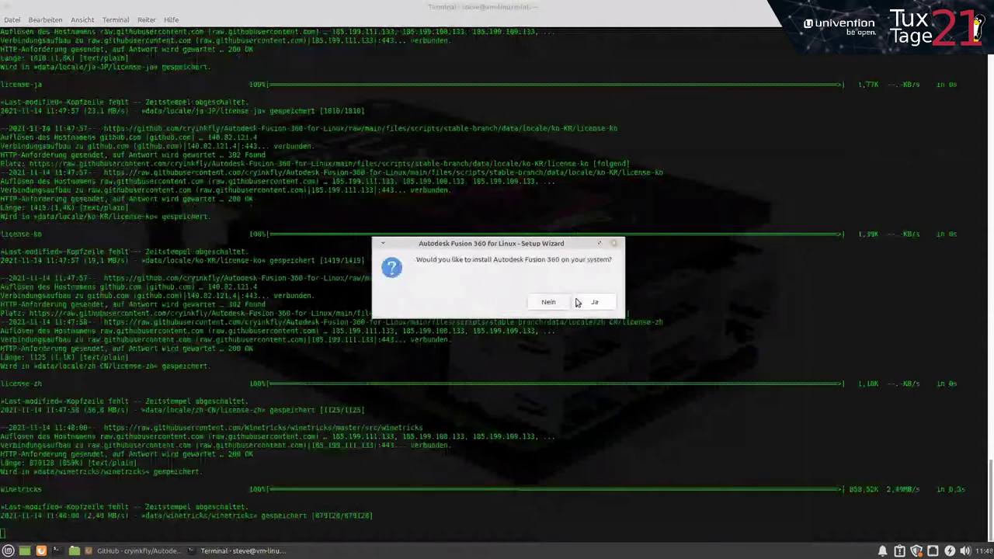
left_click(595, 302)
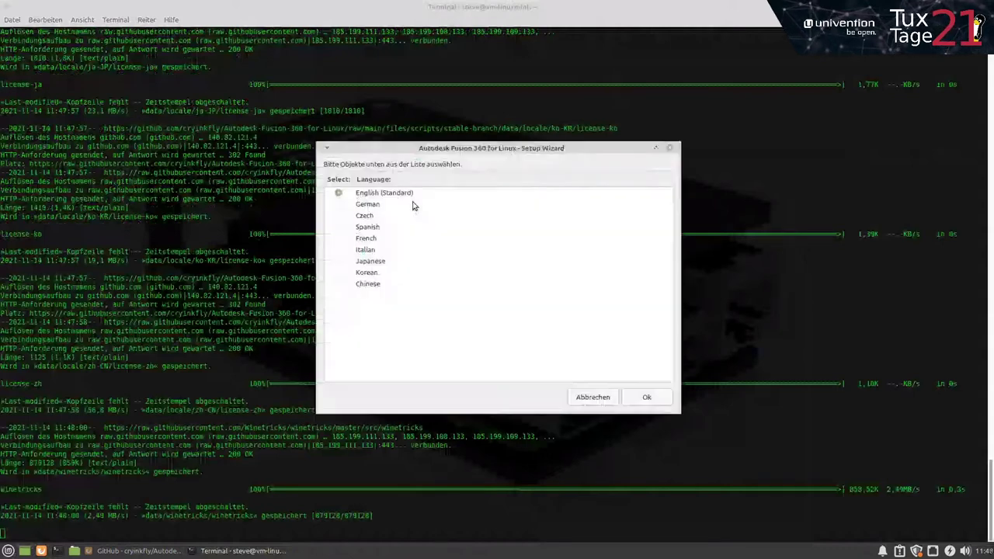
Step: Select German as the setup language and accept the license agreement
left_click(412, 204)
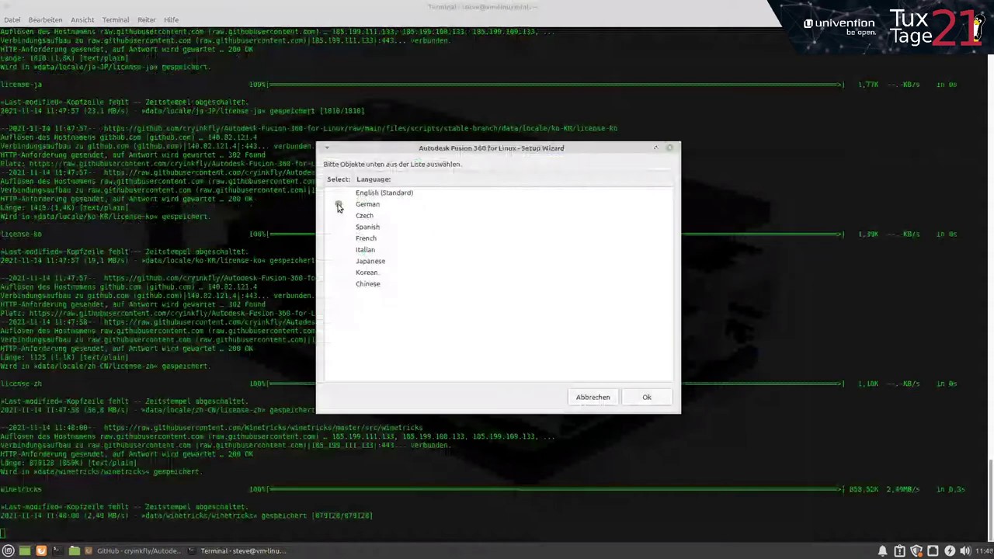
left_click(648, 397)
left_click(329, 375)
left_click(644, 398)
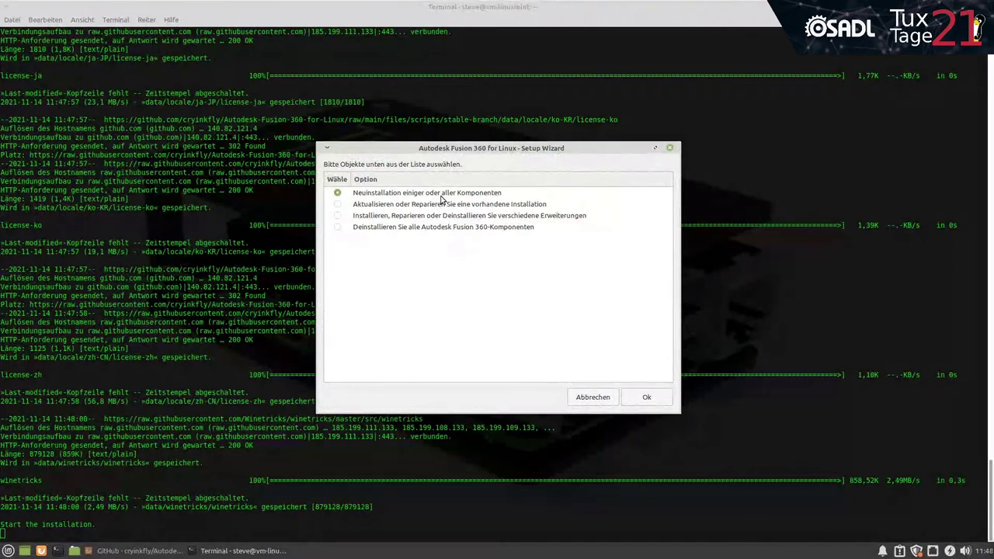
Step: Choose Neuinstallation, acknowledge the default installation path, and keep OpenGL (Standard) graphics
left_click(645, 398)
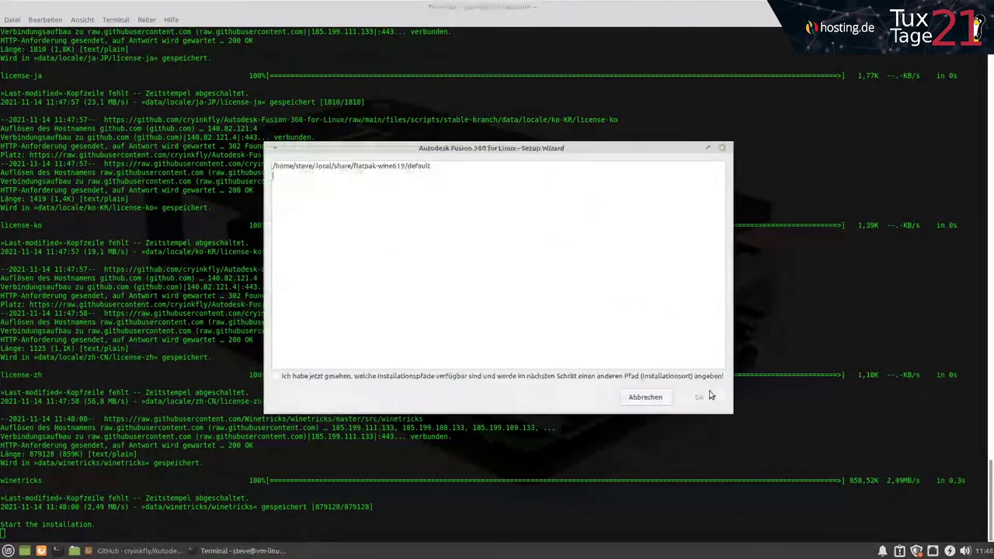
left_click_drag(444, 166, 273, 167)
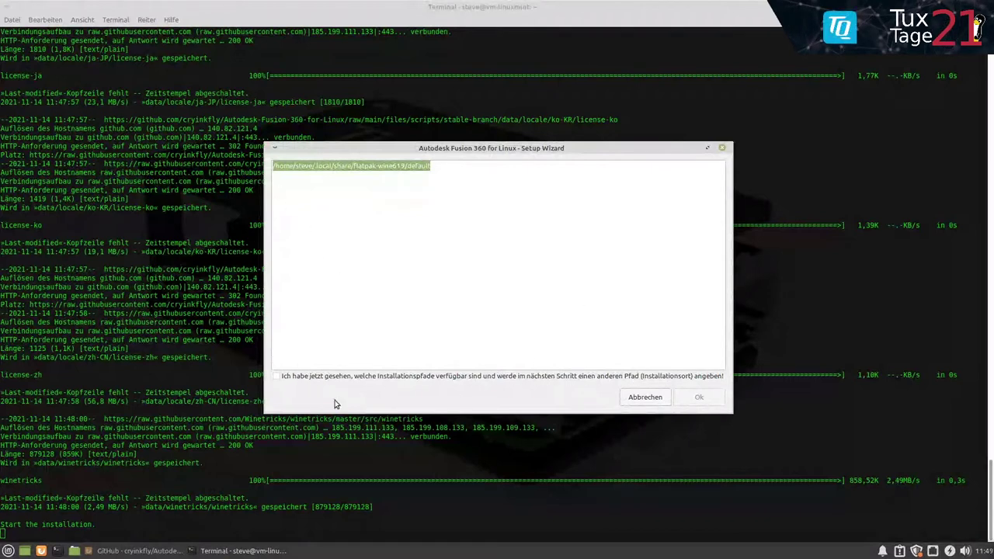
left_click(277, 376)
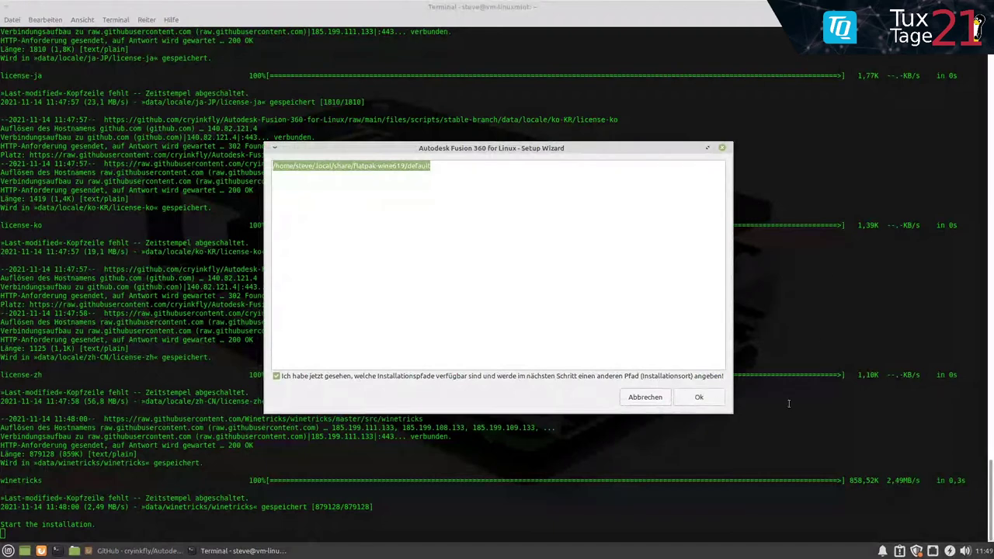
left_click(699, 397)
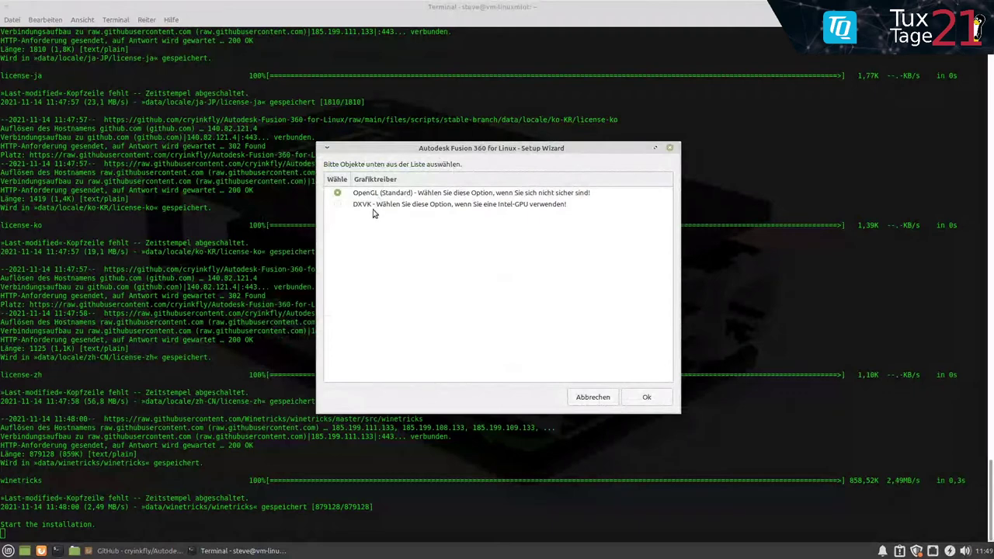
left_click(646, 398)
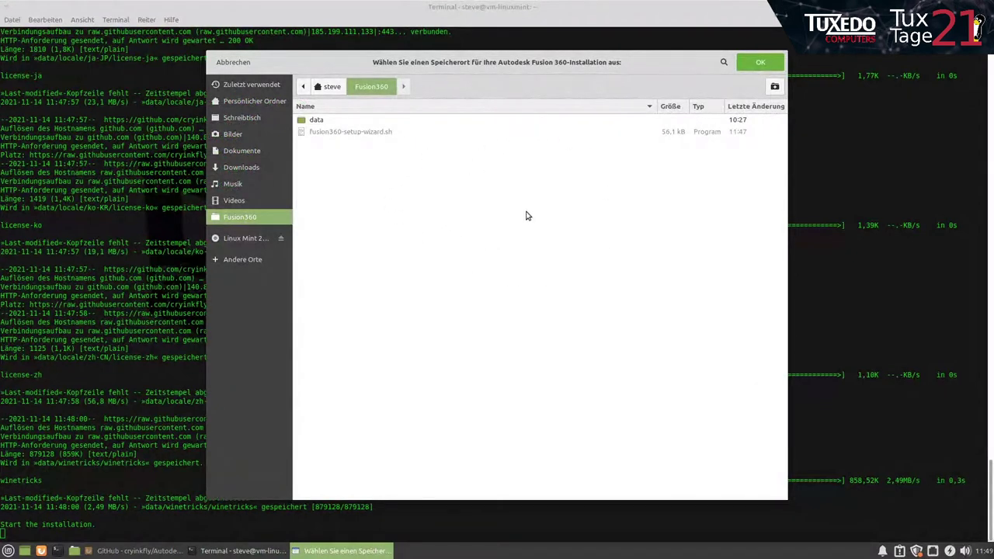
Step: Pick the fusion360 folder under the home folder's .wineprefixes as the install location
left_click(330, 86)
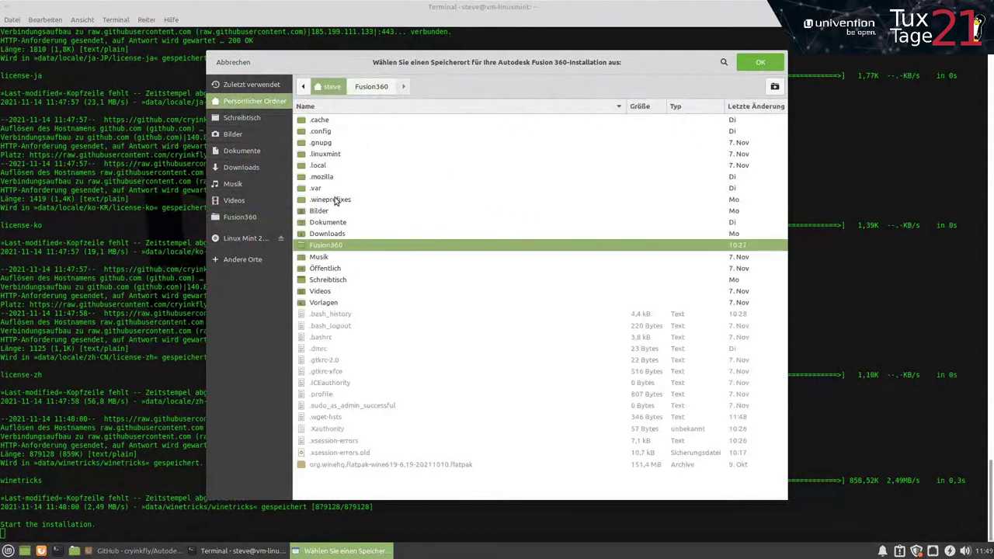
left_click(334, 201)
double_click(334, 201)
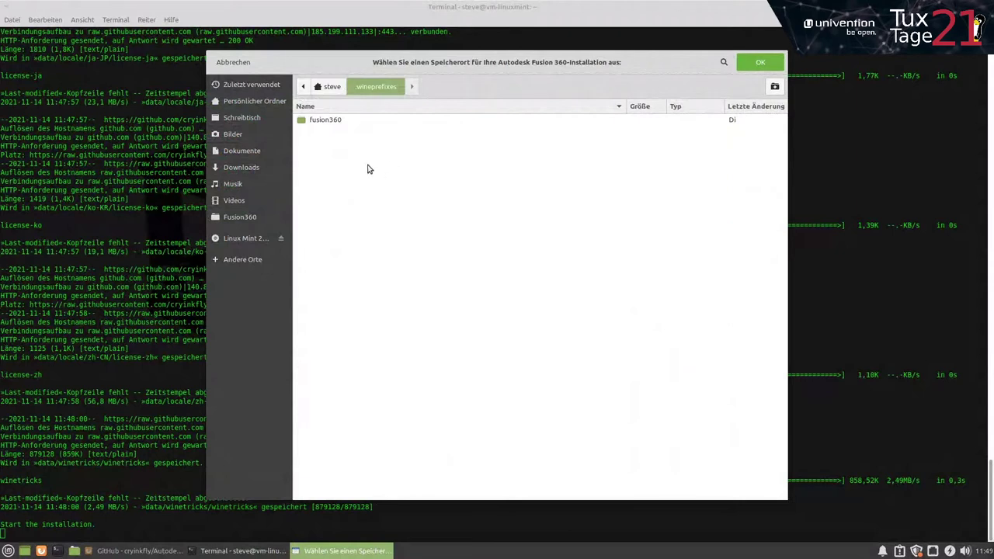
left_click(332, 123)
double_click(331, 122)
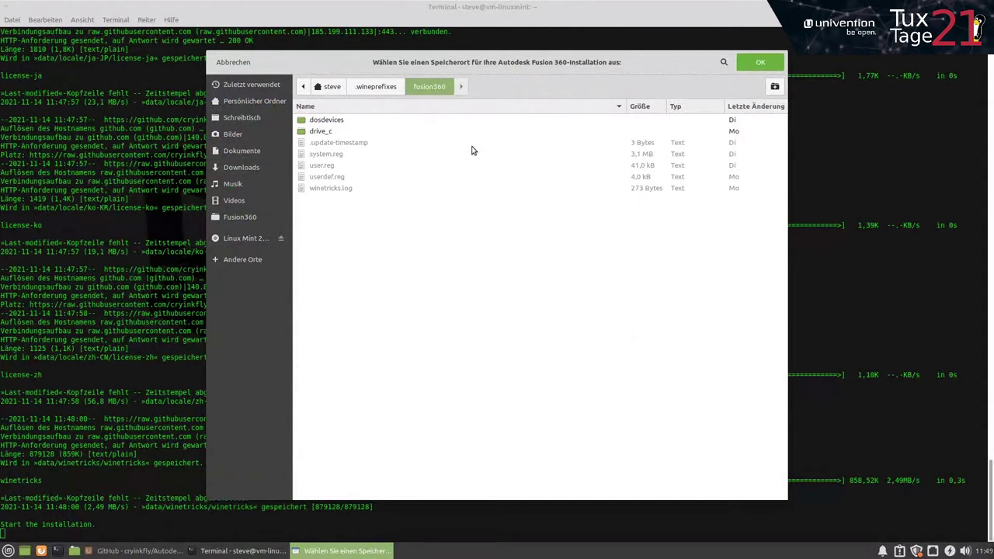
left_click(335, 89)
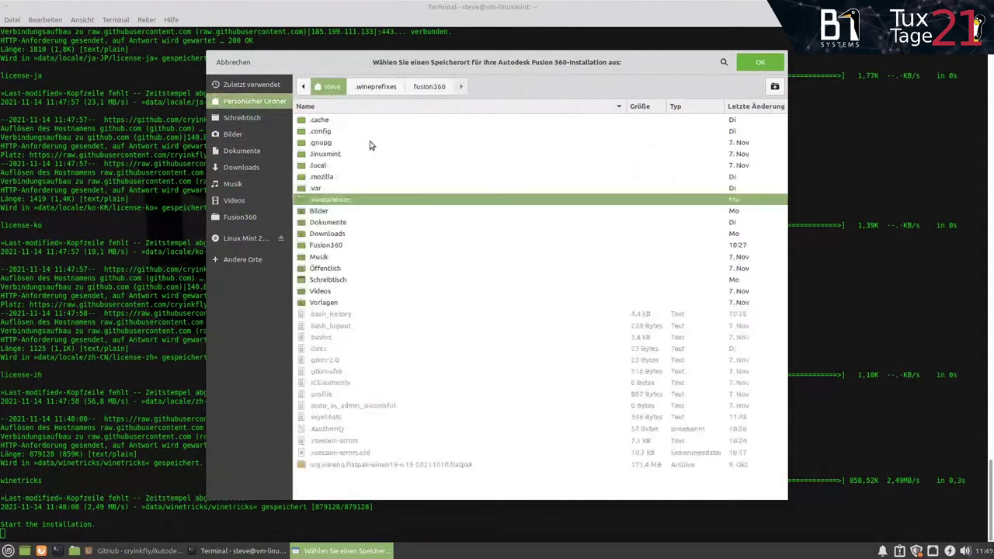
left_click(379, 88)
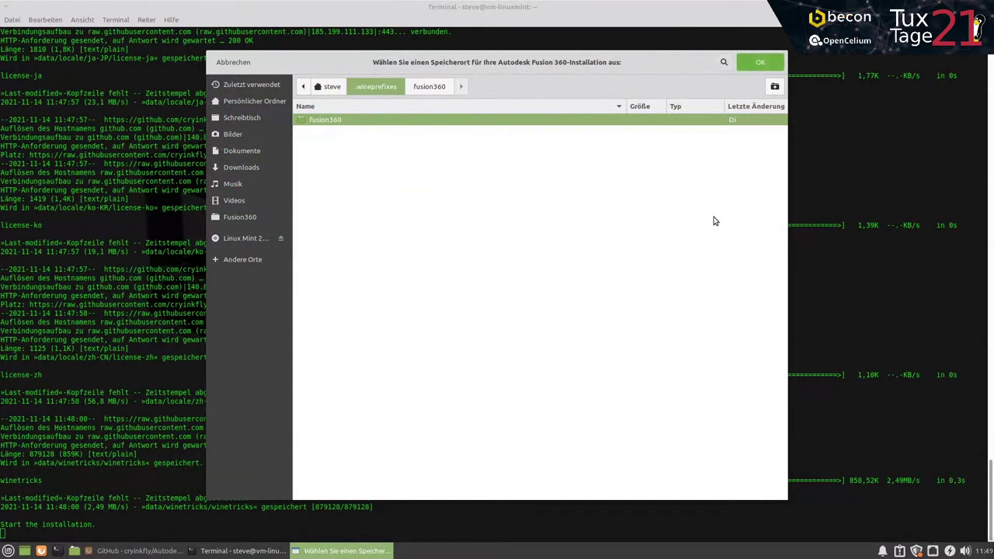
left_click(235, 62)
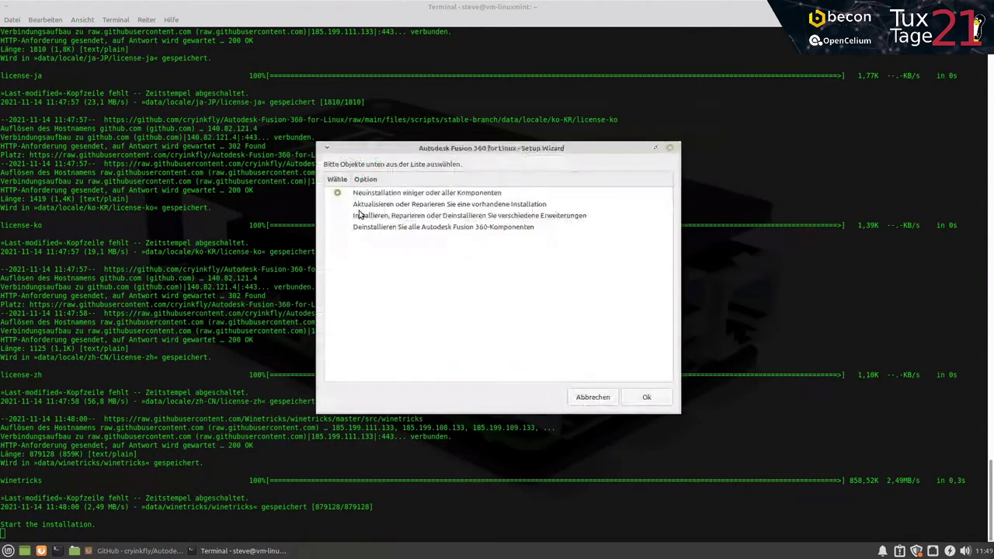
Step: View the Aktualisieren oder Reparieren path page, cancel, then select the extensions option
left_click(338, 204)
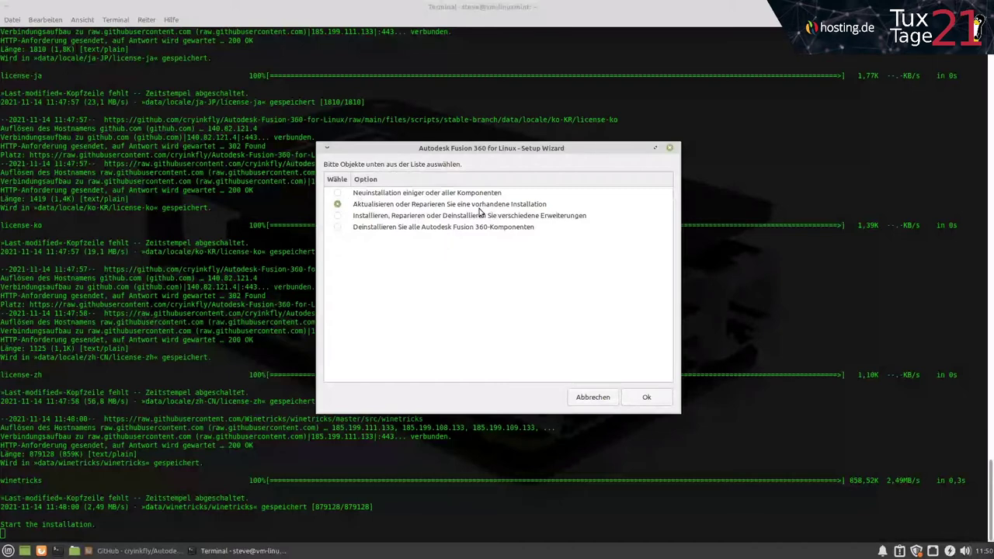
left_click(647, 397)
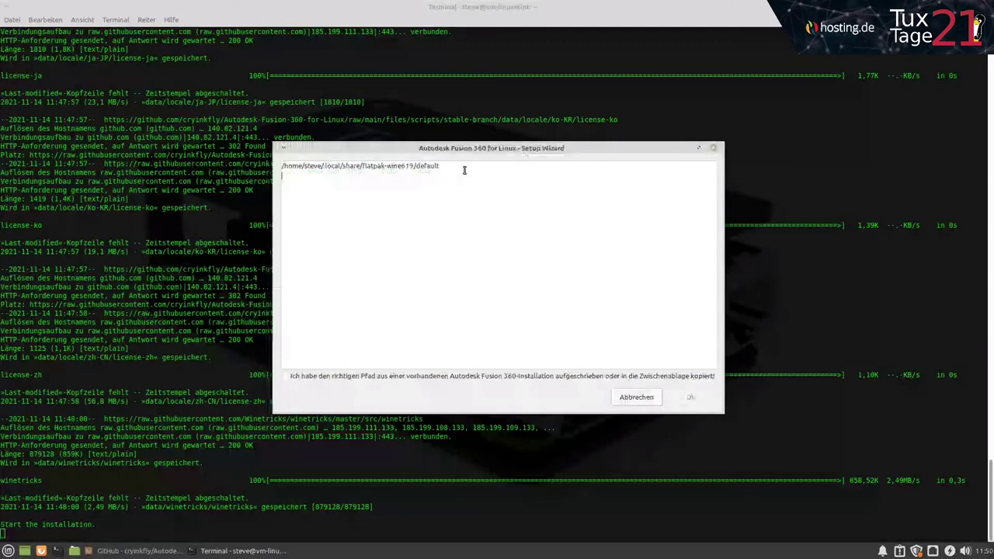
left_click_drag(455, 165, 283, 166)
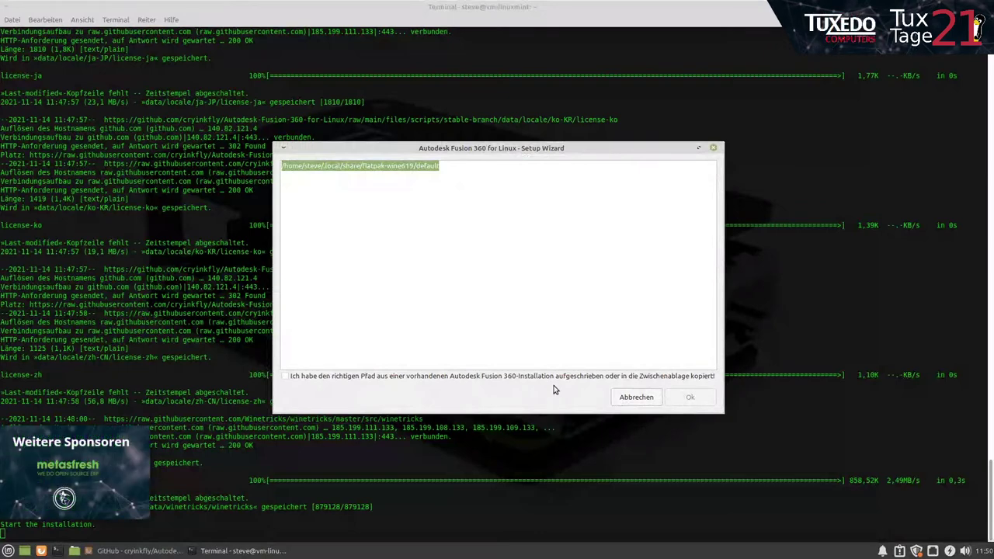
left_click(626, 398)
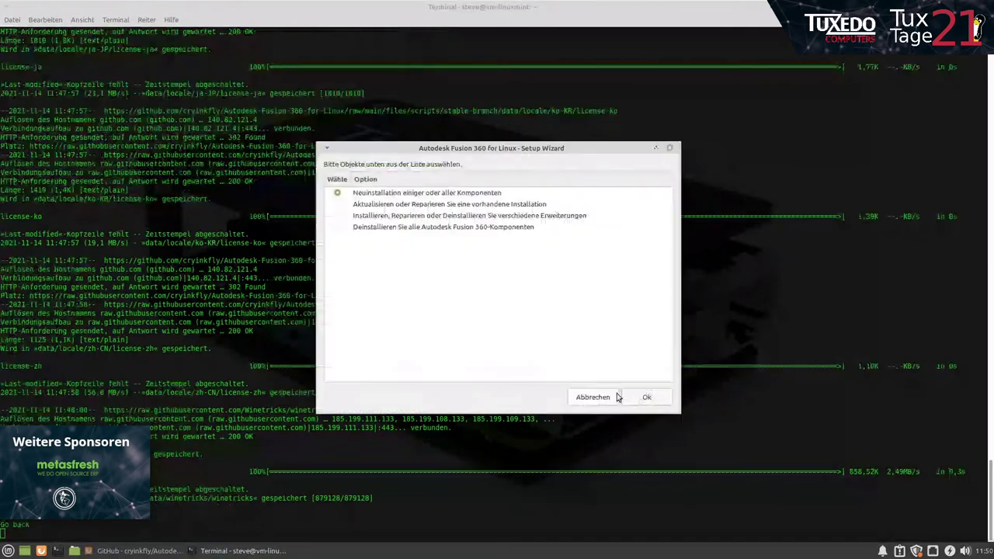
left_click(337, 216)
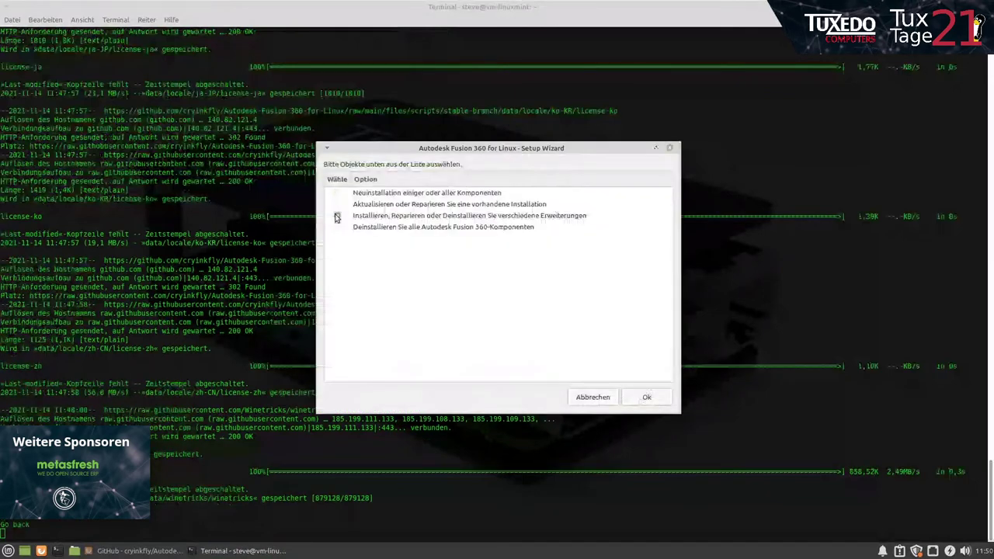
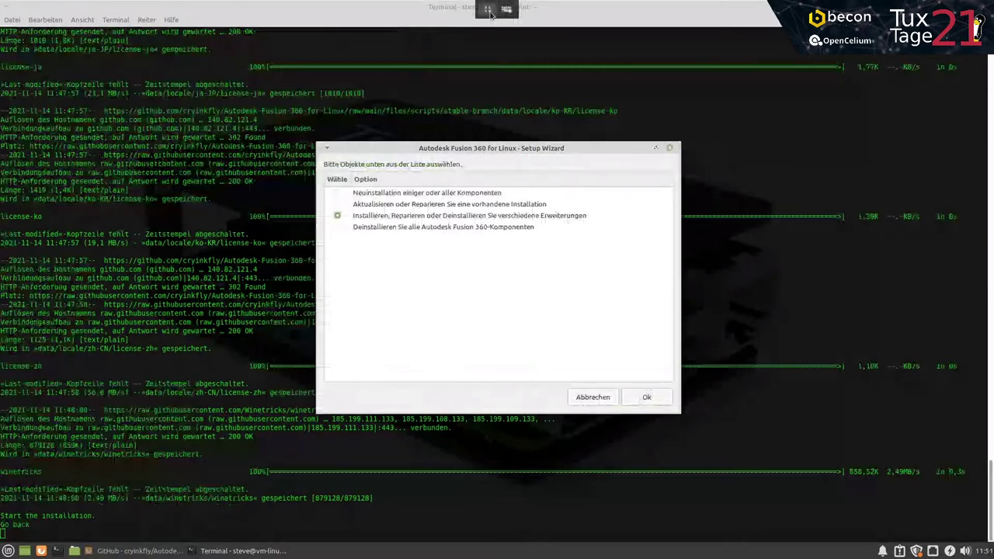
Step: Leave the VM's fullscreen view and bring the host Firefox window forward
left_click(493, 10)
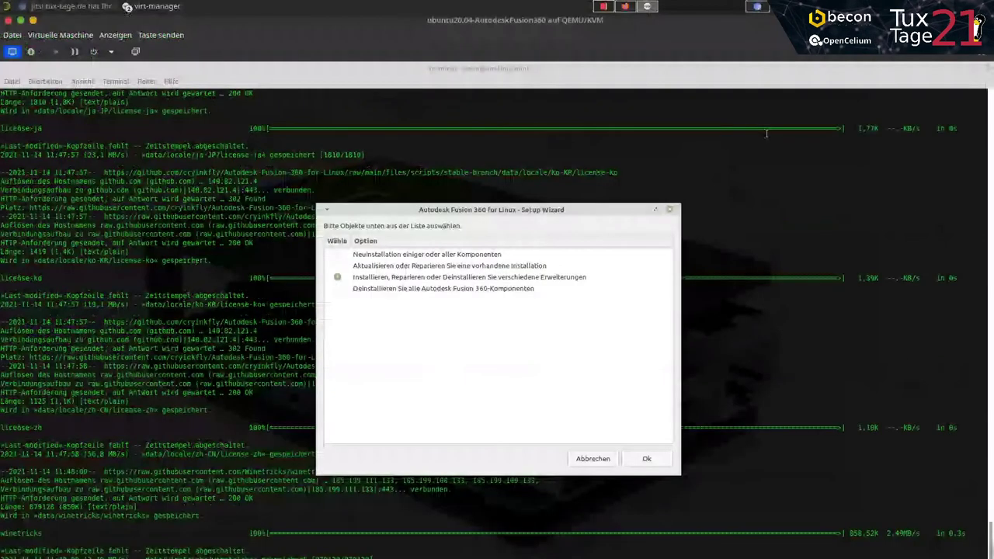
left_click(623, 6)
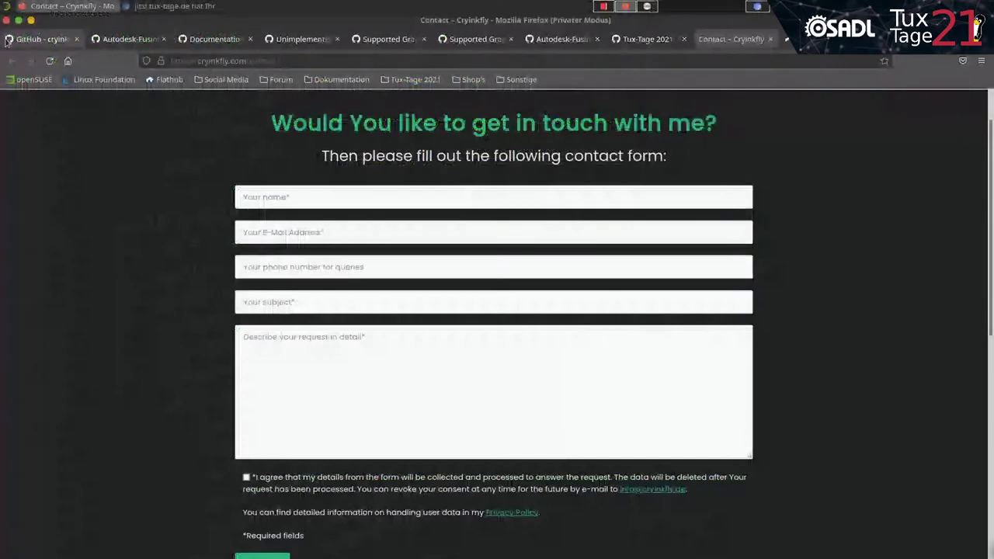
Step: On GitHub, open the README of Fusion 360 extensions tested on Linux
left_click(7, 38)
left_click(330, 40)
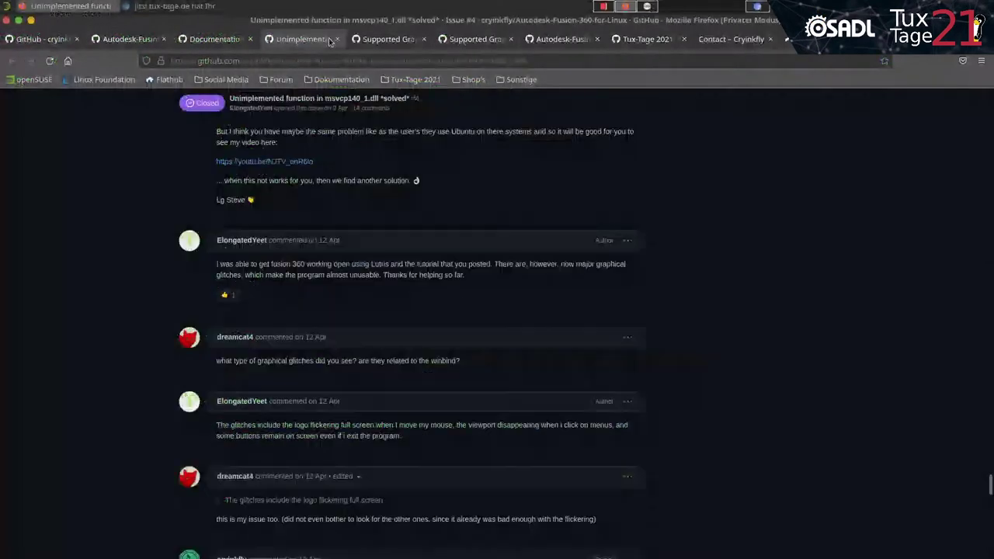
left_click(541, 40)
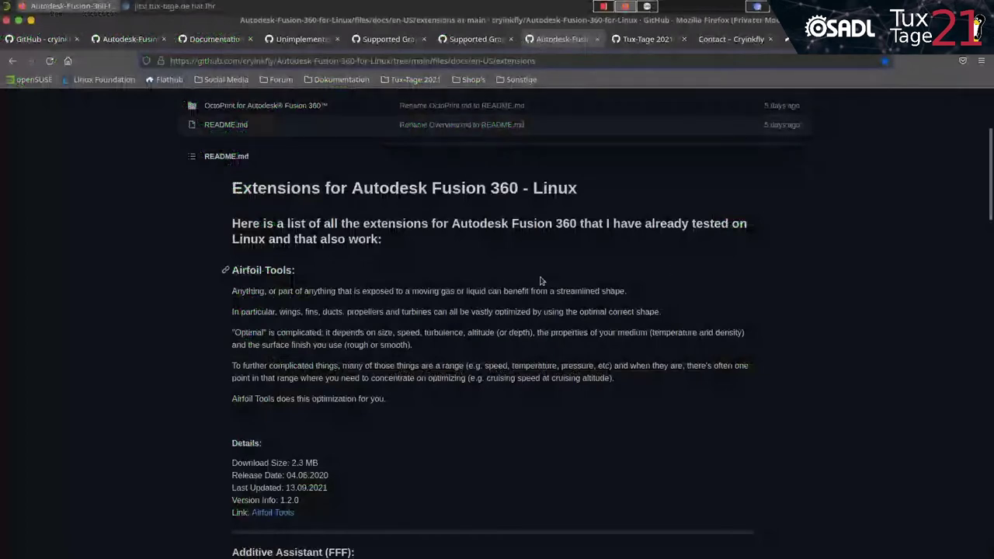
scroll(264, 344, "up", 2)
Step: Scroll down through the extension list, reading OctoPrint, RoboDK, Czech localization and others
scroll(263, 209, "down", 3)
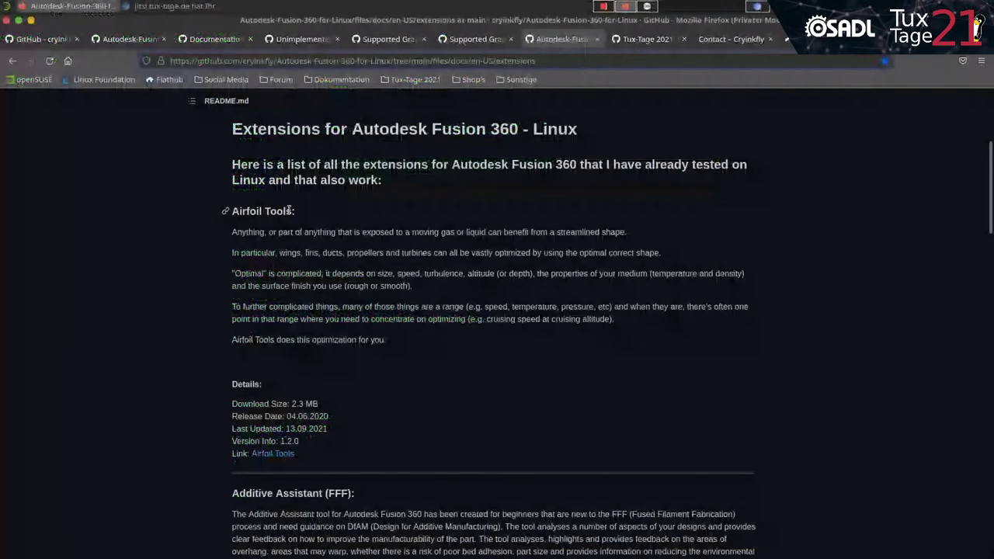
scroll(359, 216, "down", 1)
scroll(339, 207, "down", 4)
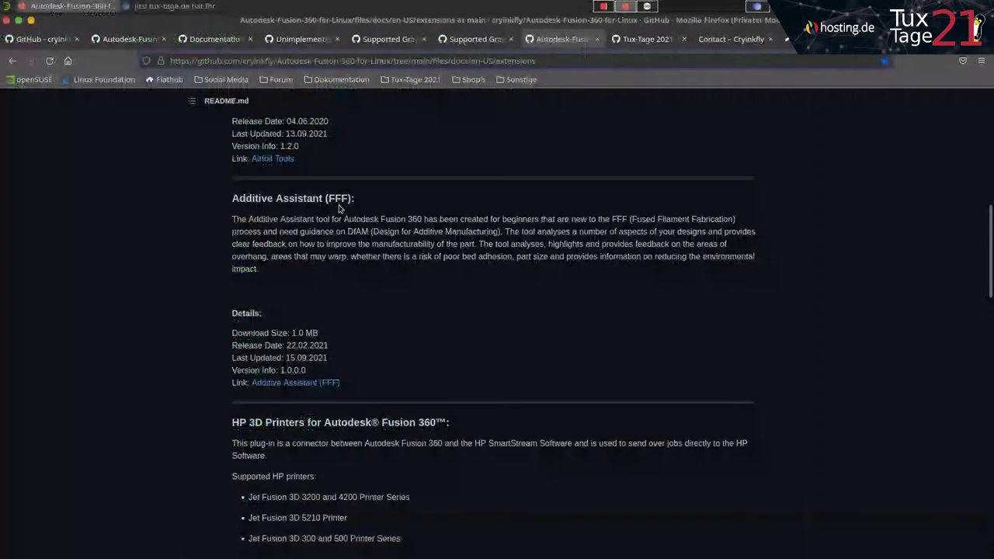
scroll(340, 207, "down", 1)
scroll(251, 316, "down", 1)
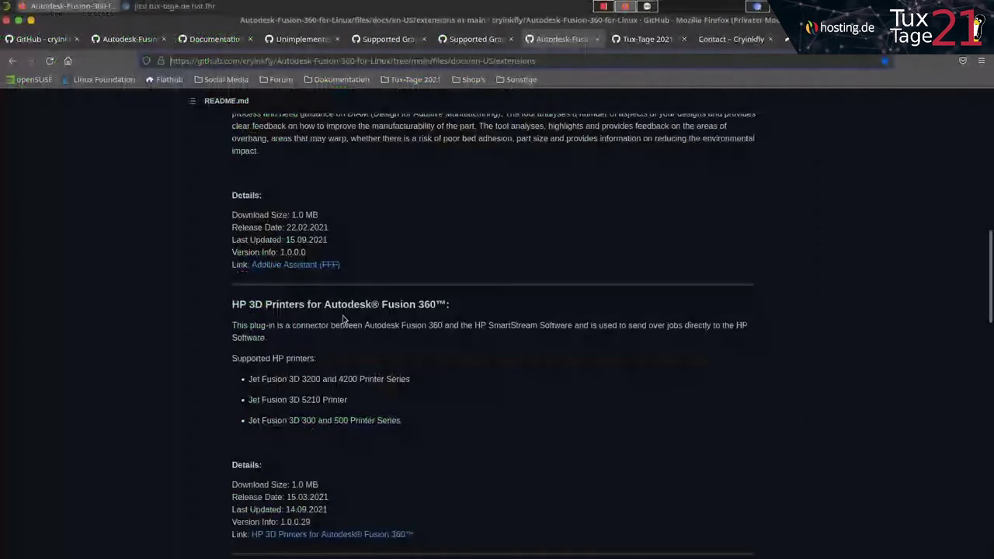
scroll(350, 316, "down", 2)
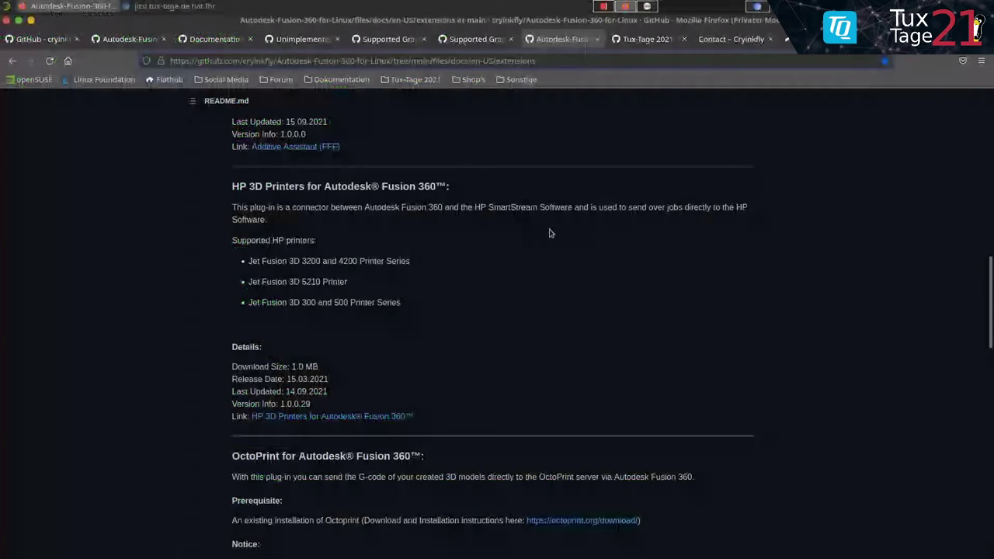
scroll(545, 246, "down", 3)
scroll(388, 264, "down", 2)
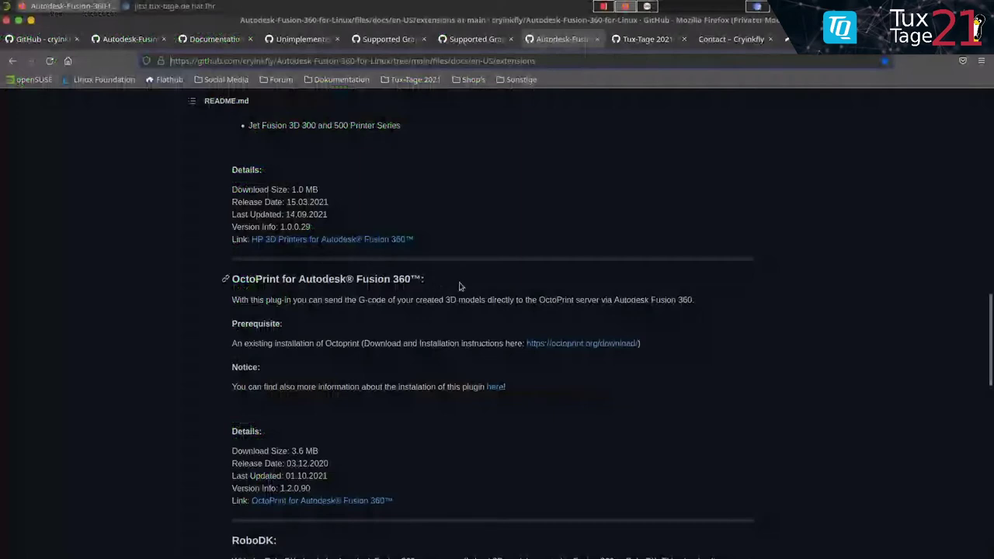
scroll(405, 207, "down", 3)
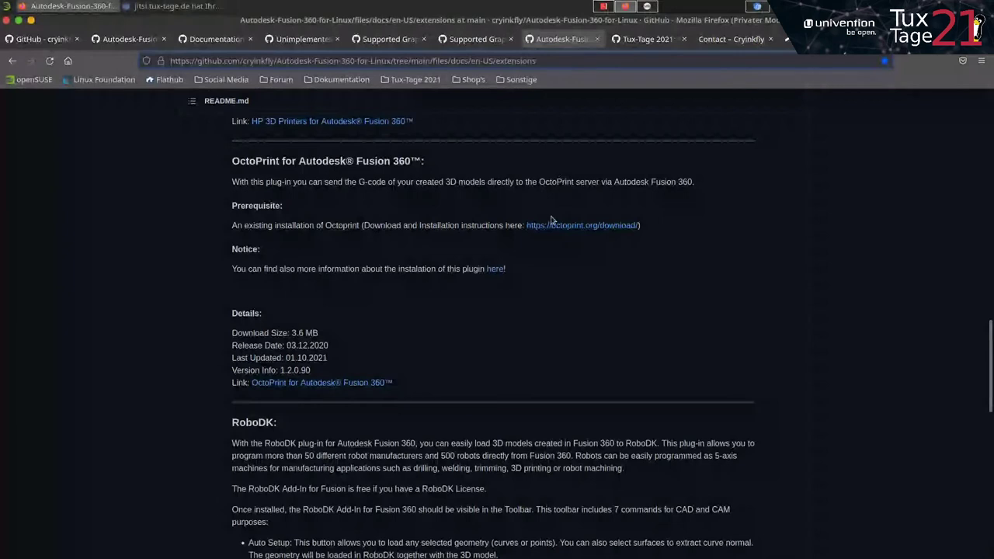
scroll(626, 295, "down", 3)
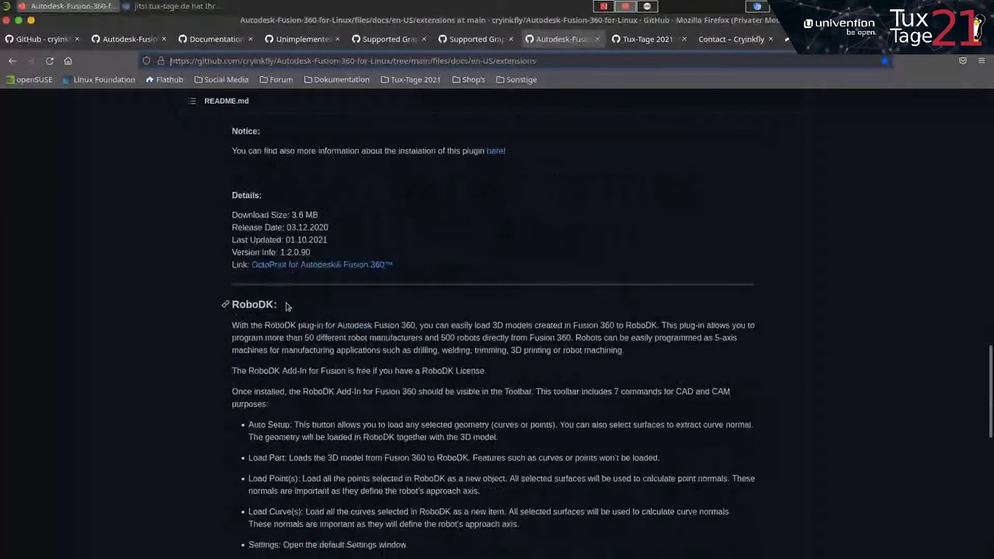
scroll(435, 323, "down", 1)
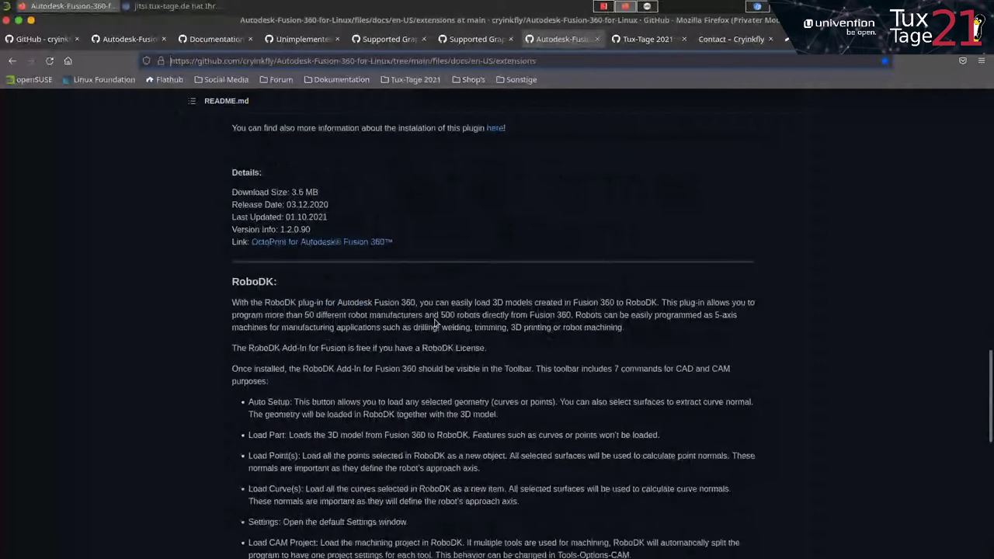
scroll(435, 323, "down", 5)
scroll(435, 316, "down", 1)
scroll(435, 316, "down", 1)
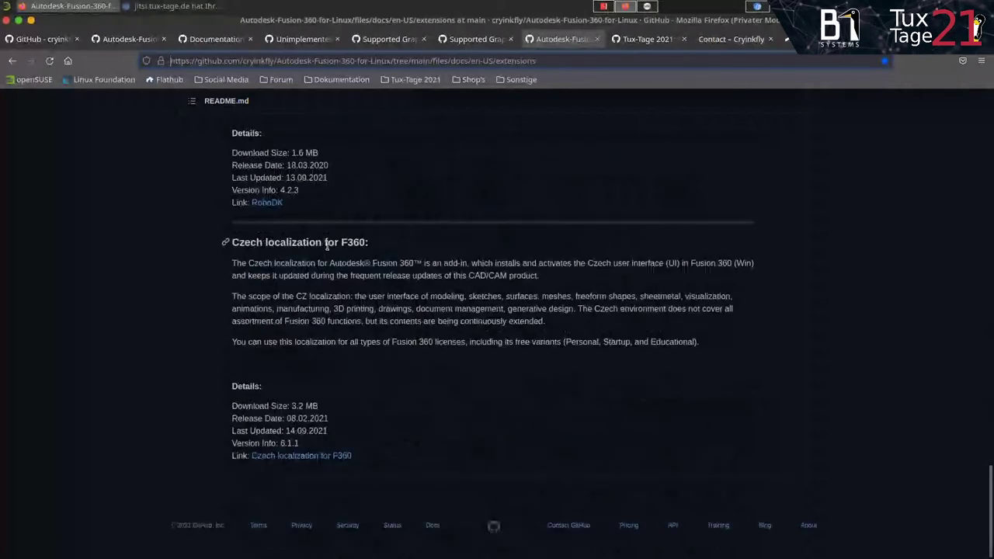
Step: Scroll the extensions README back up toward the top of the repository page
scroll(587, 288, "up", 4)
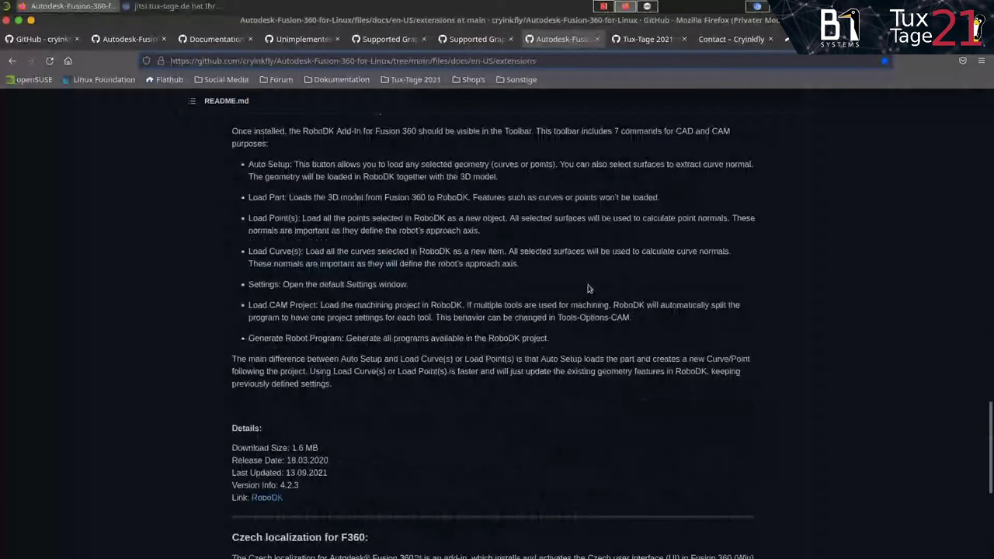
scroll(590, 310, "up", 5)
scroll(610, 373, "up", 2)
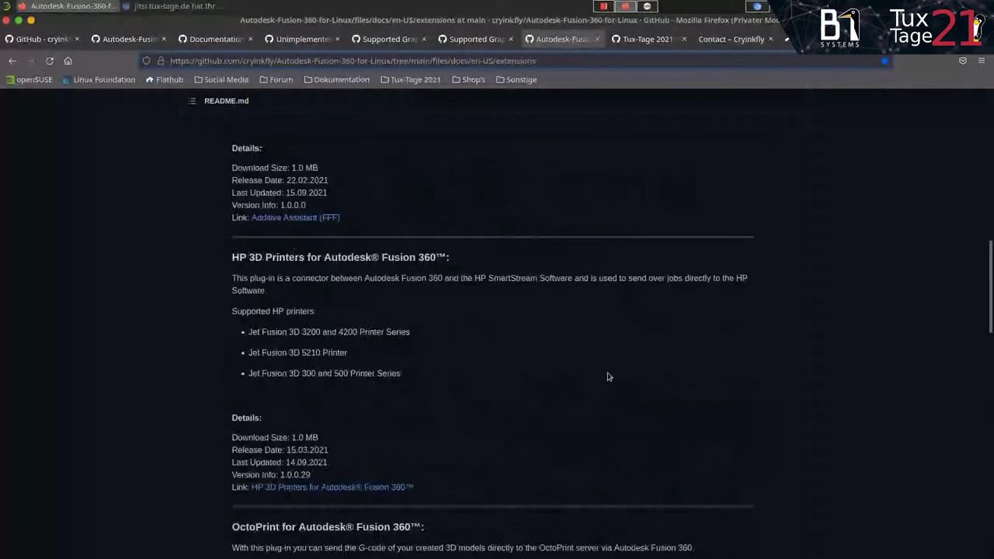
scroll(609, 379, "up", 2)
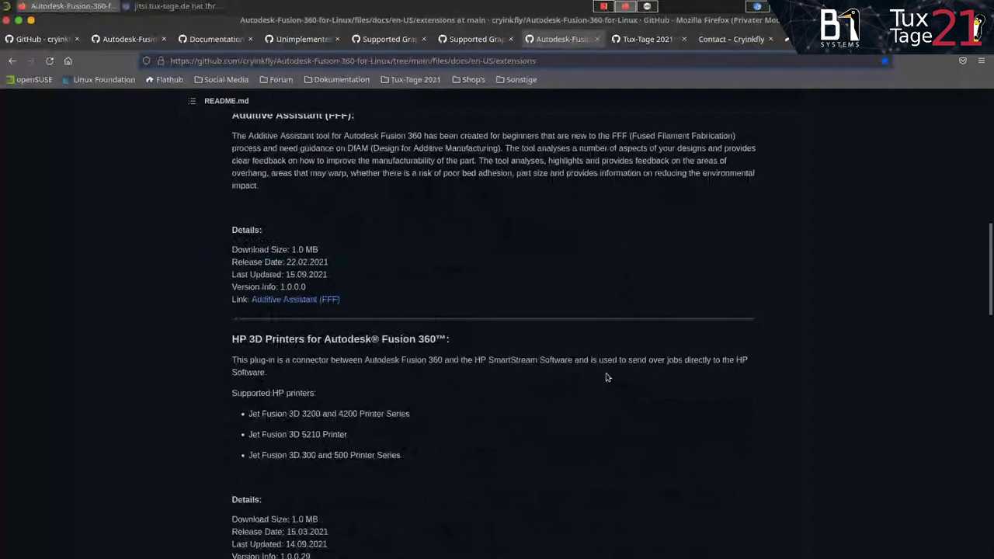
scroll(334, 345, "up", 1)
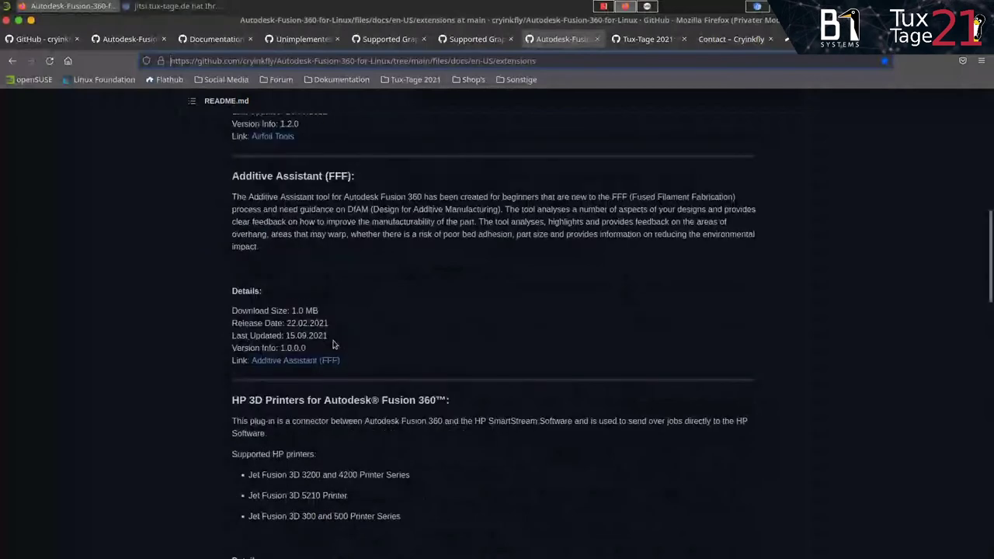
scroll(334, 345, "up", 1)
scroll(349, 353, "down", 1)
scroll(373, 369, "down", 5)
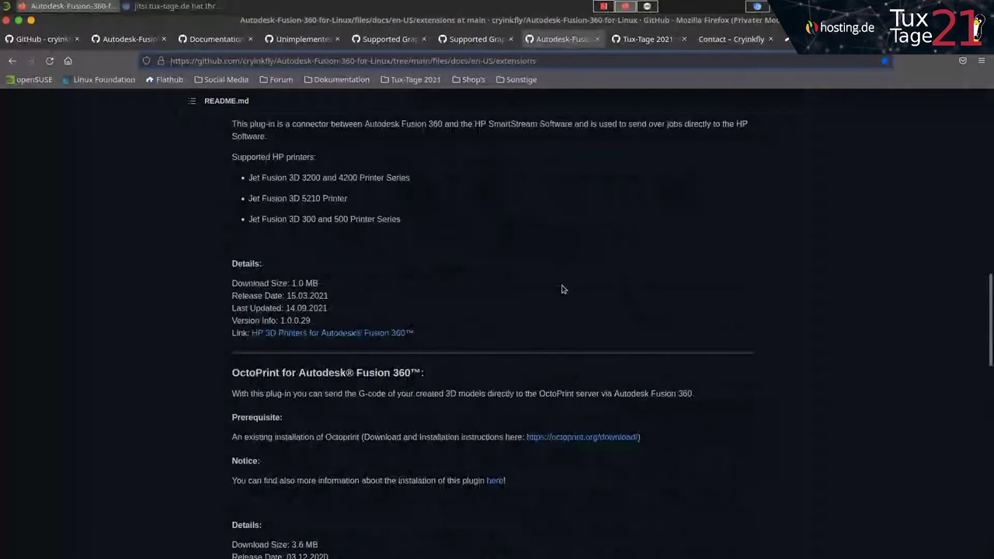
Step: Finish reviewing the page and return to the VM's Fusion 360 setup wizard
scroll(579, 330, "up", 5)
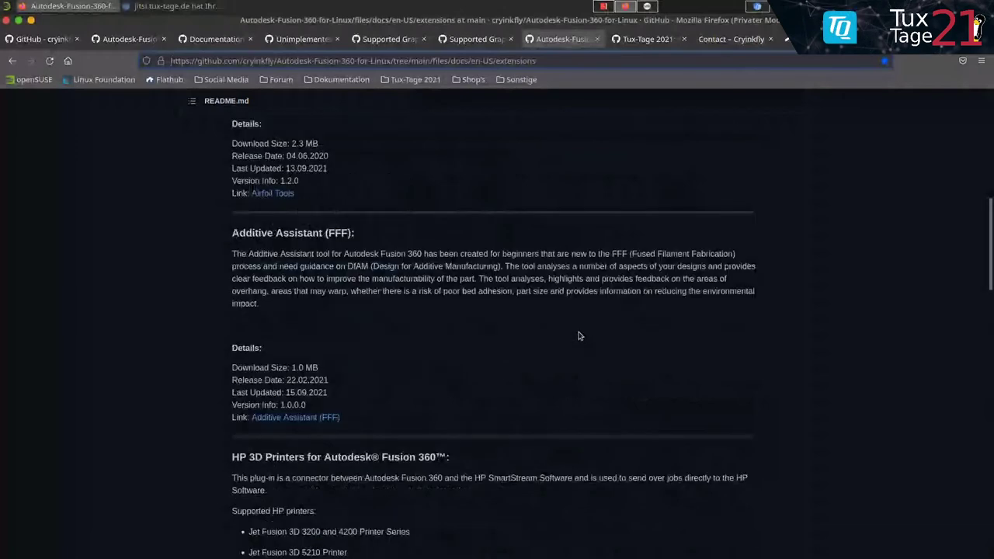
scroll(574, 330, "up", 10)
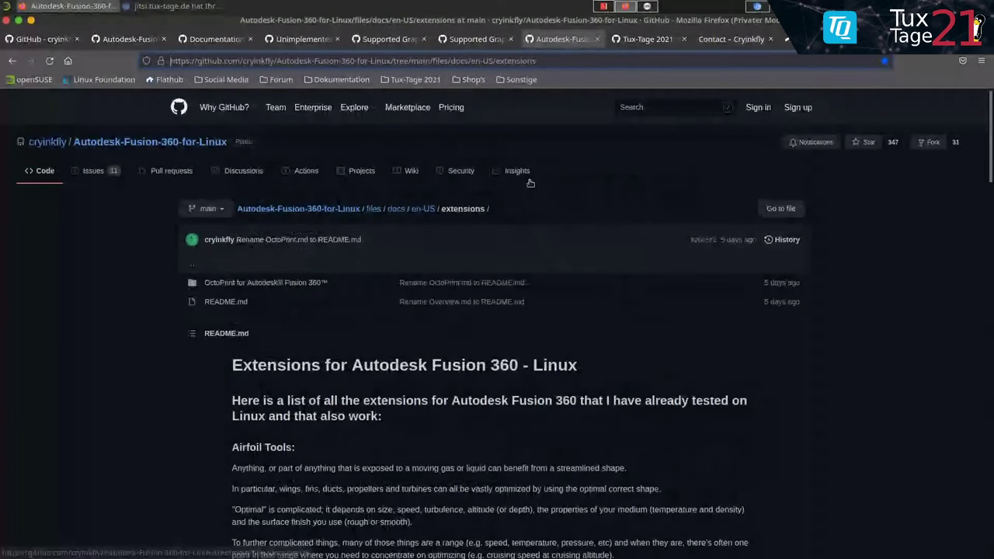
scroll(488, 321, "down", 3)
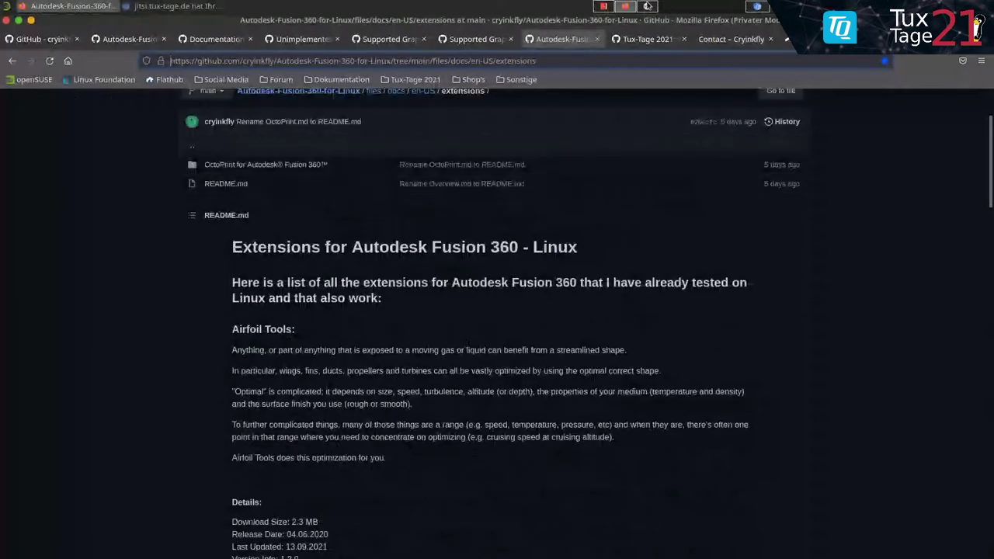
left_click(648, 6)
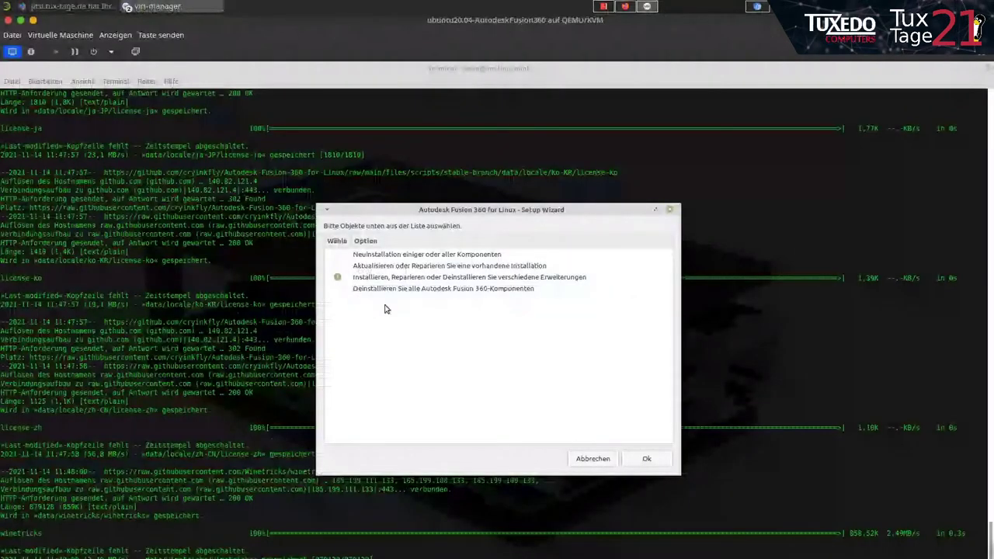
Step: Choose extension management and set the target to the ~/.wineprefixes/fusion360 prefix
left_click(646, 458)
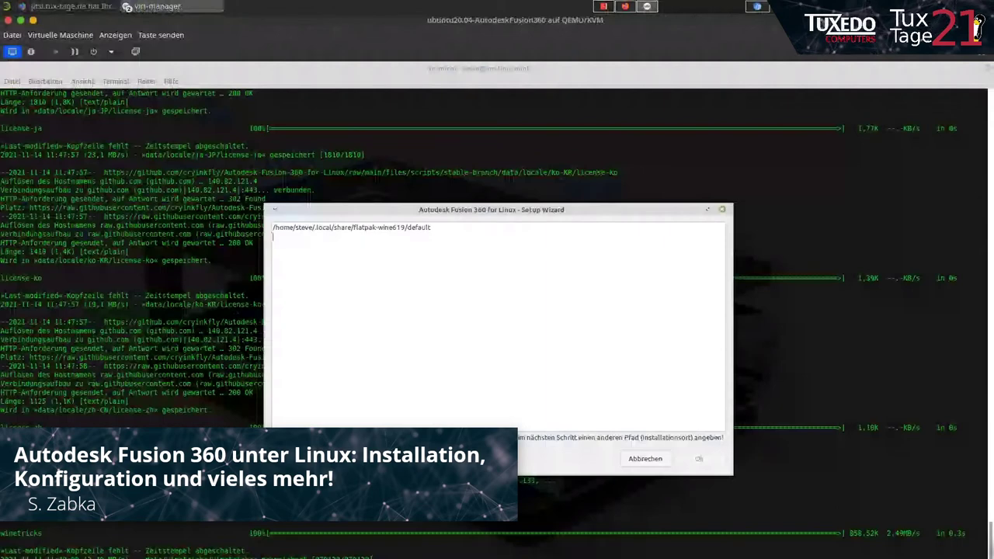
left_click(535, 437)
left_click(699, 458)
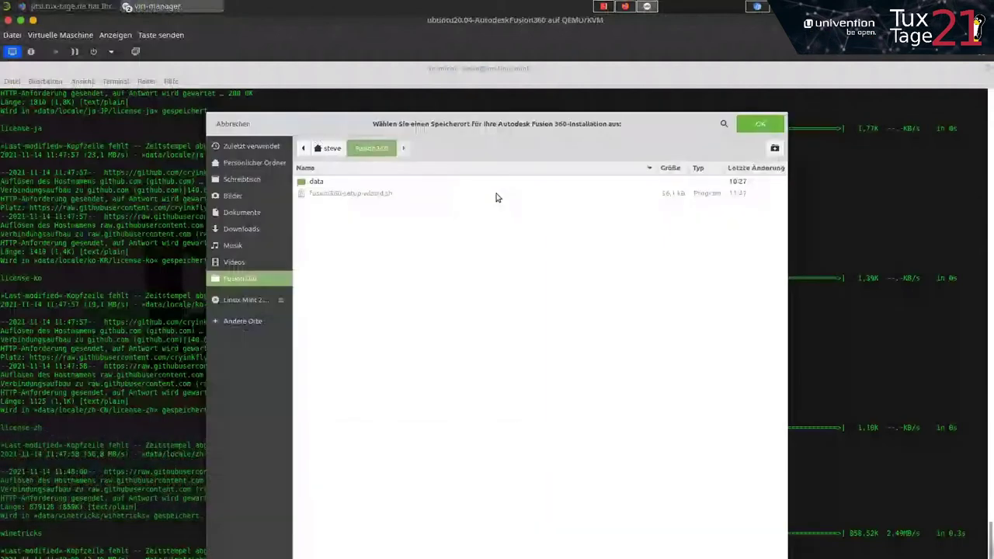
left_click(333, 148)
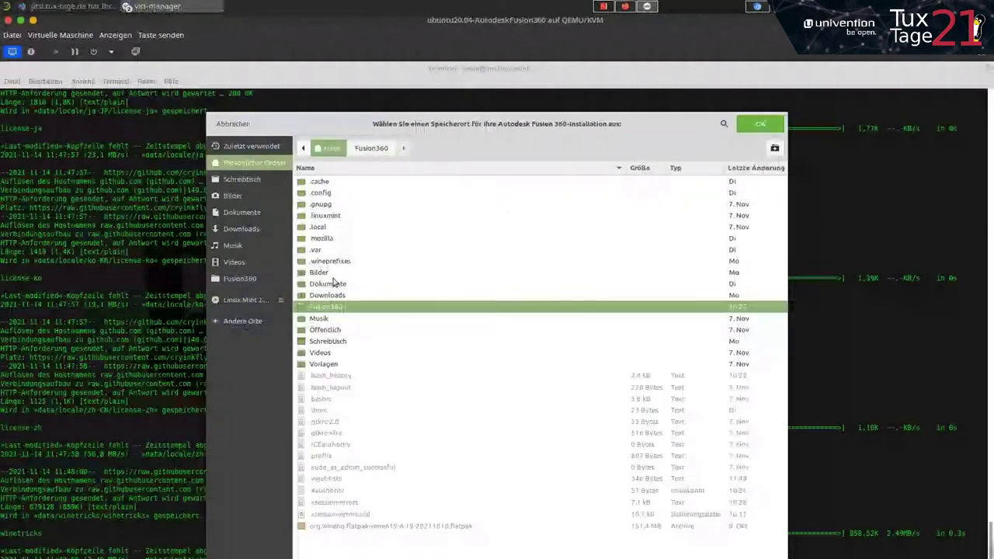
double_click(331, 261)
double_click(332, 184)
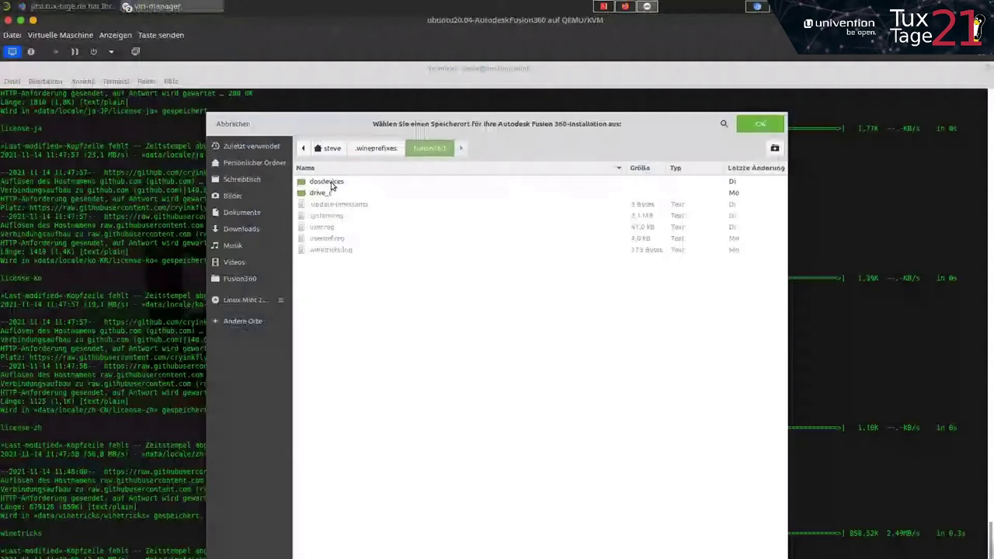
left_click(759, 126)
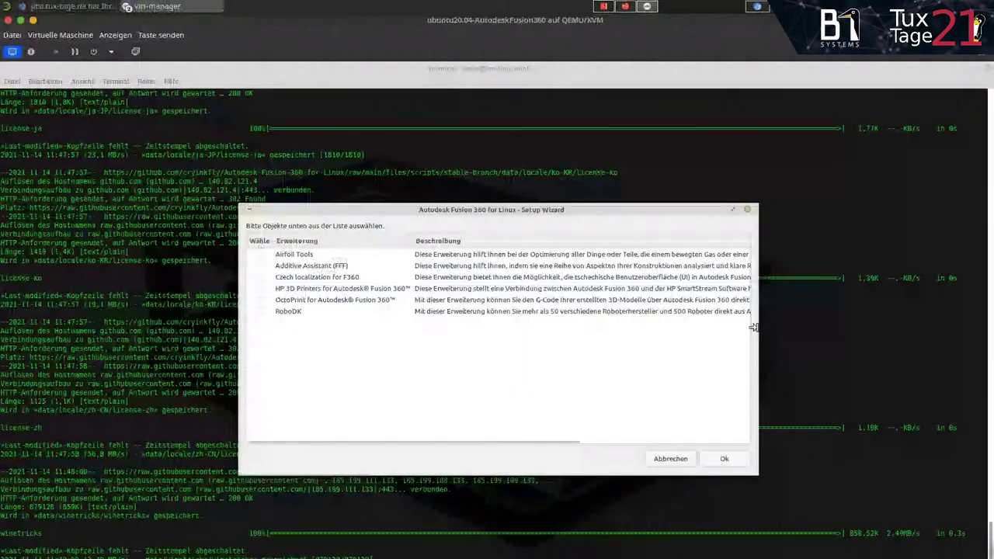
Step: Move and widen the extension list dialog to show full descriptions
left_click_drag(753, 327, 986, 327)
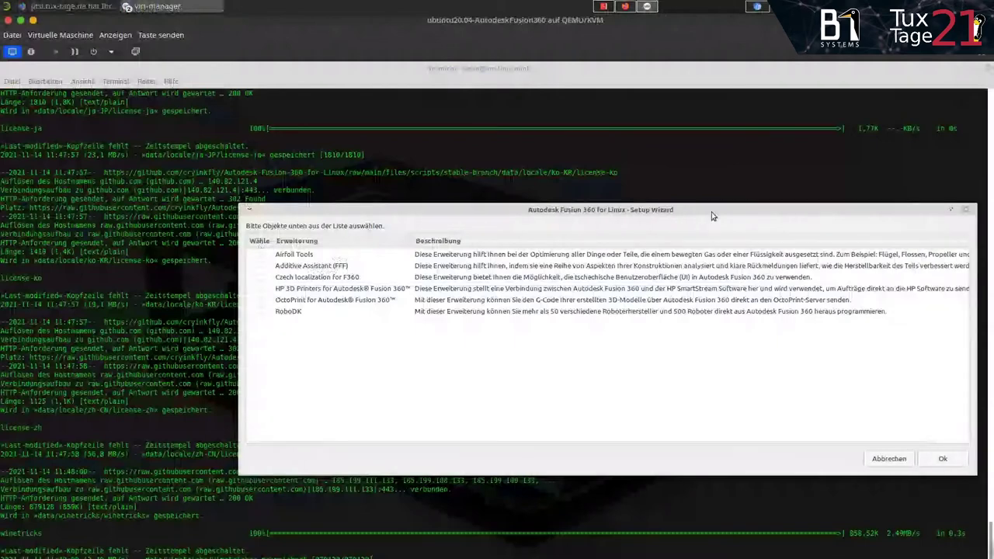
left_click_drag(713, 216, 526, 194)
left_click_drag(787, 298, 917, 298)
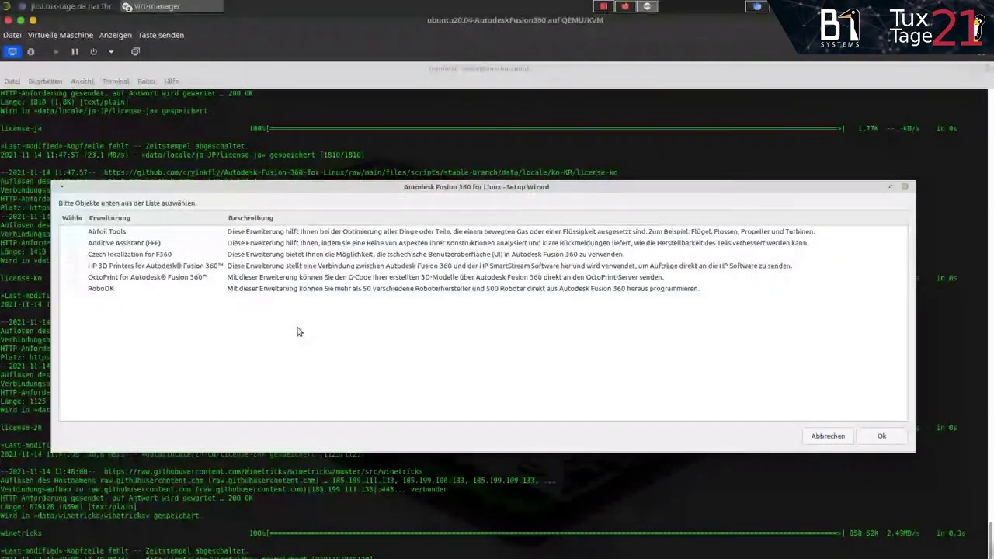
Step: Select only Airfoil Tools, deselecting Additive Assistant (FFF), and start the installation
left_click(73, 231)
left_click(72, 243)
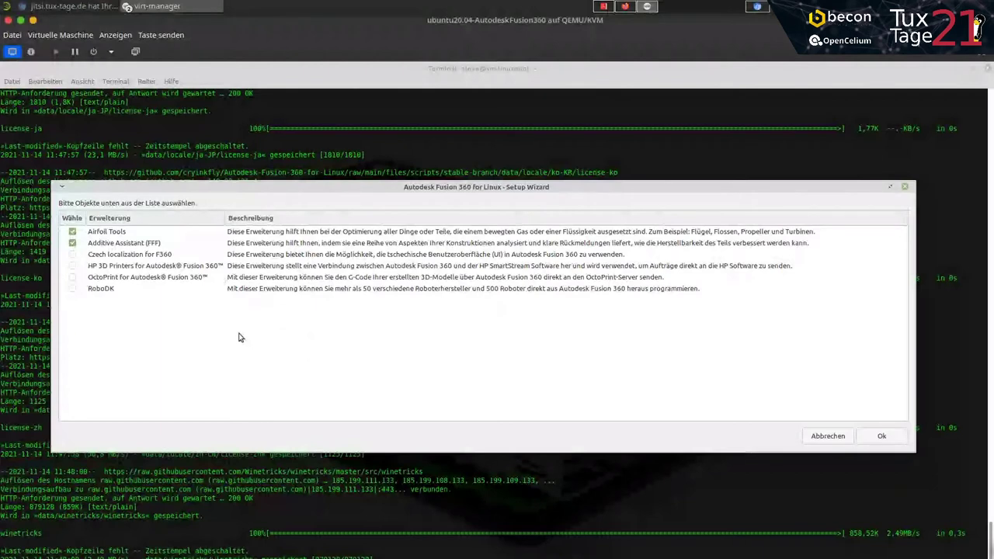
left_click(72, 243)
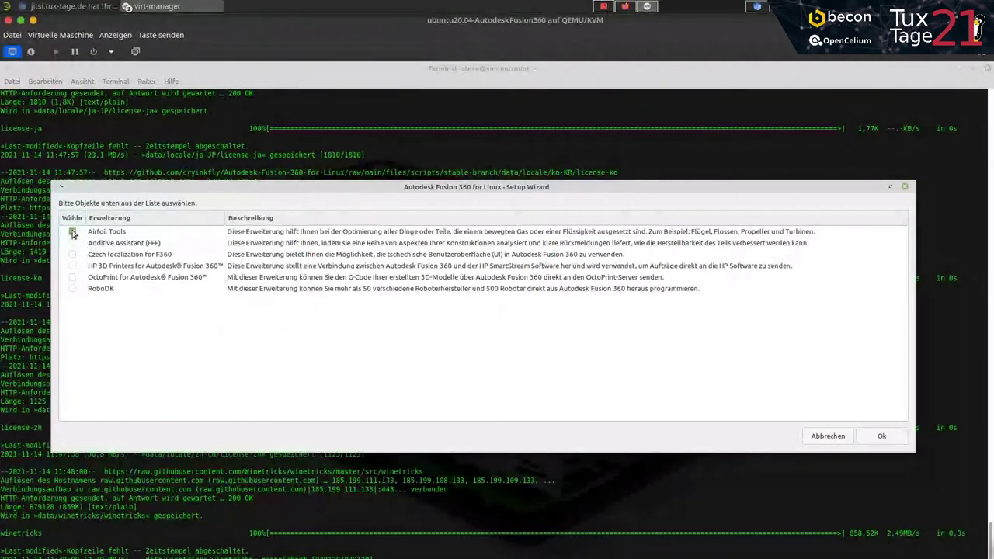
left_click(72, 231)
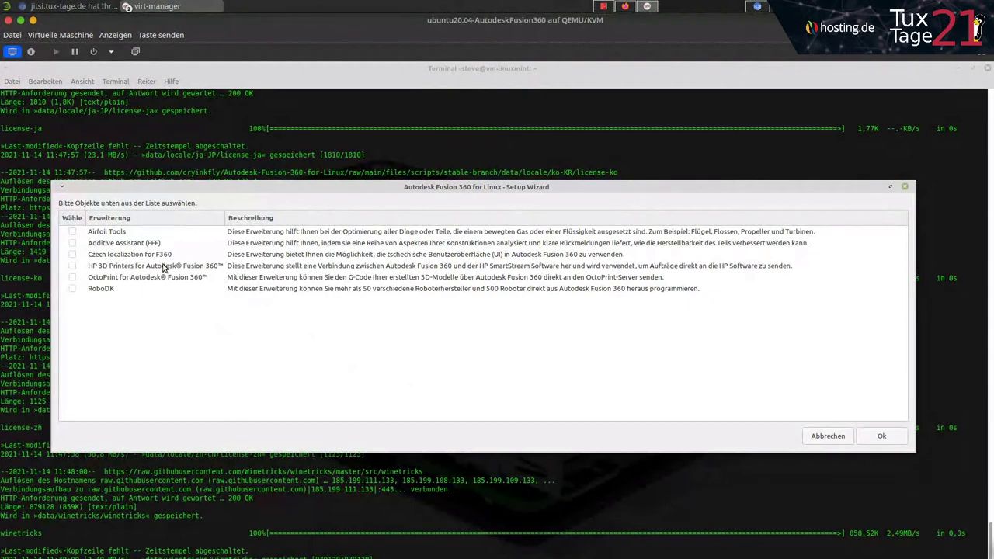
left_click(72, 232)
left_click(883, 436)
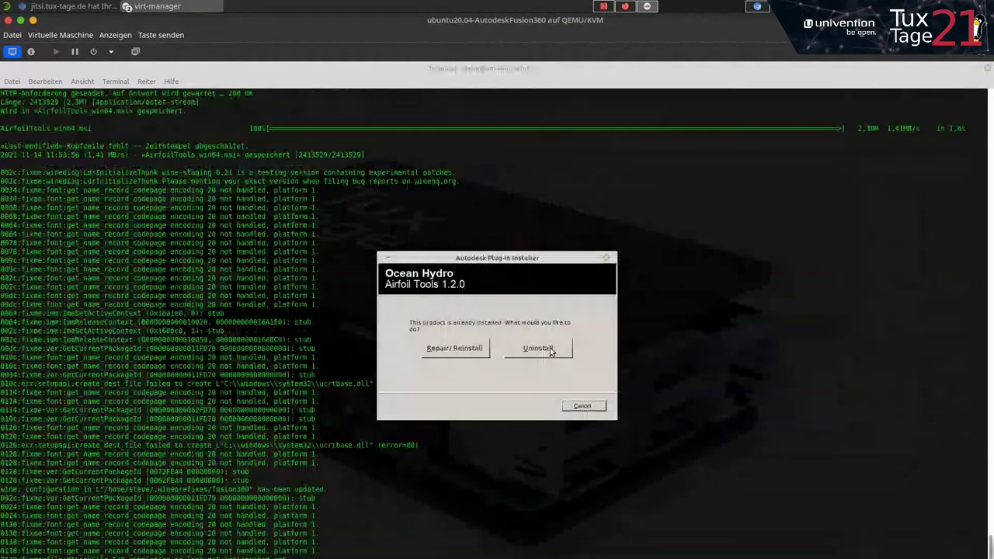
Step: Repair/reinstall Airfoil Tools 1.2.0, then dismiss the success and Informationen dialogs
left_click(457, 355)
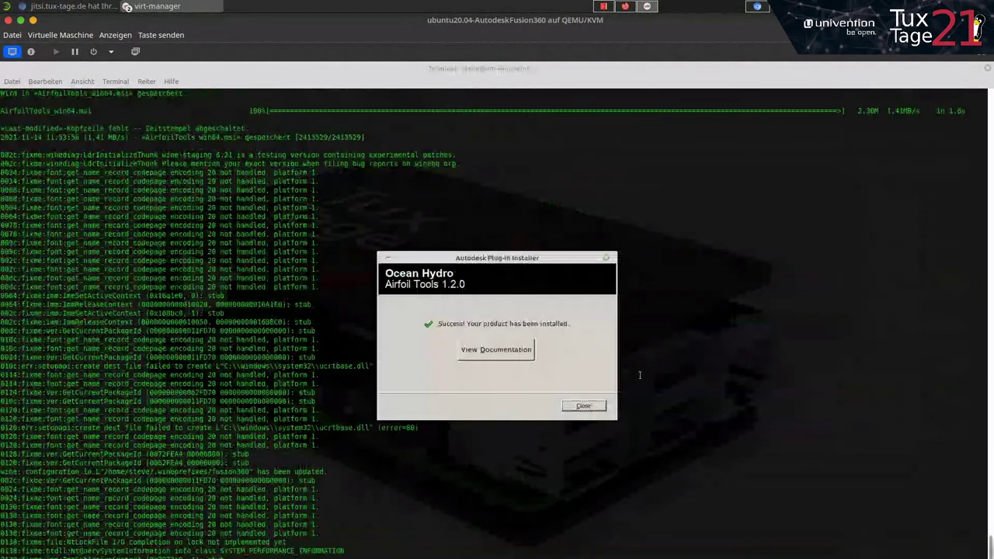
left_click(584, 406)
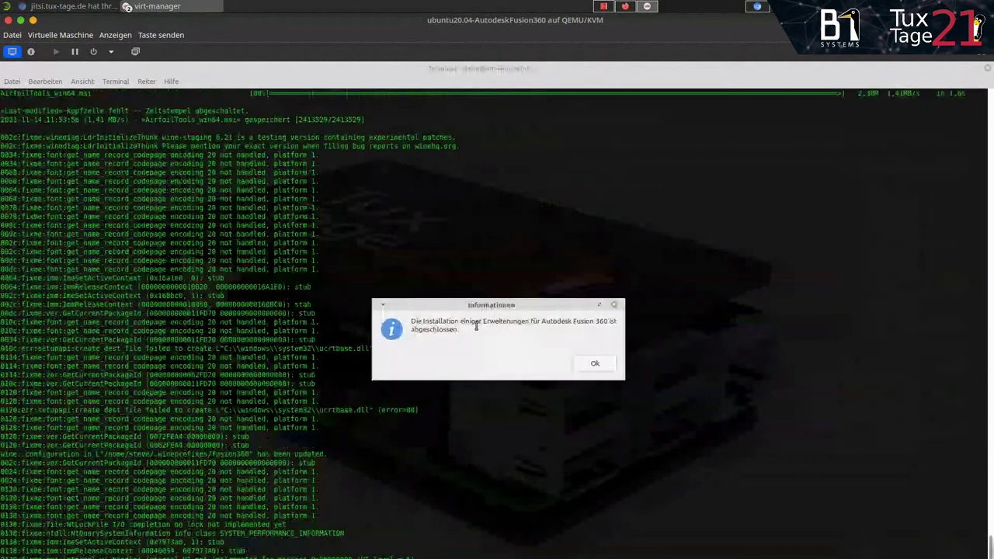
left_click(585, 364)
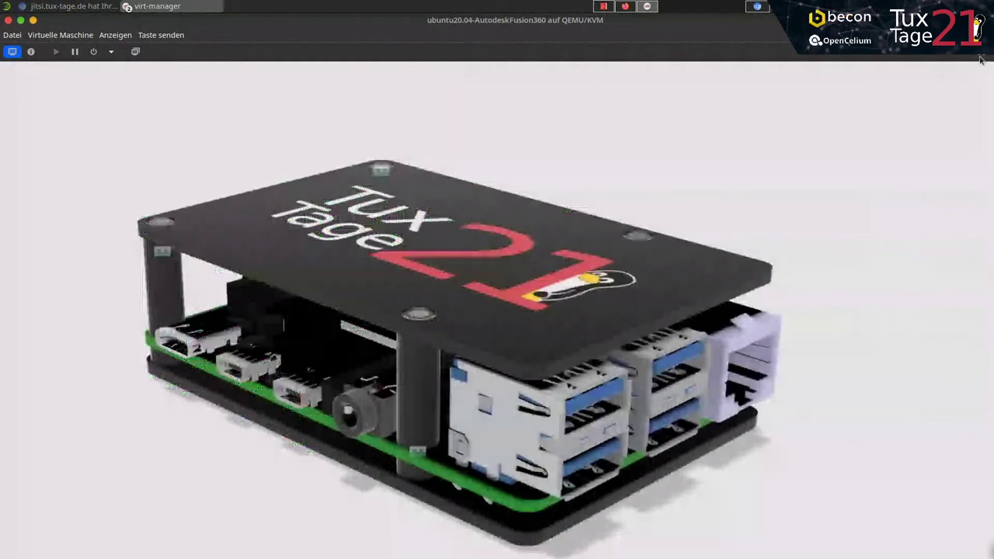
Step: Relaunch the Fusion 360 setup by pasting and running the install command in a new terminal
key("F11")
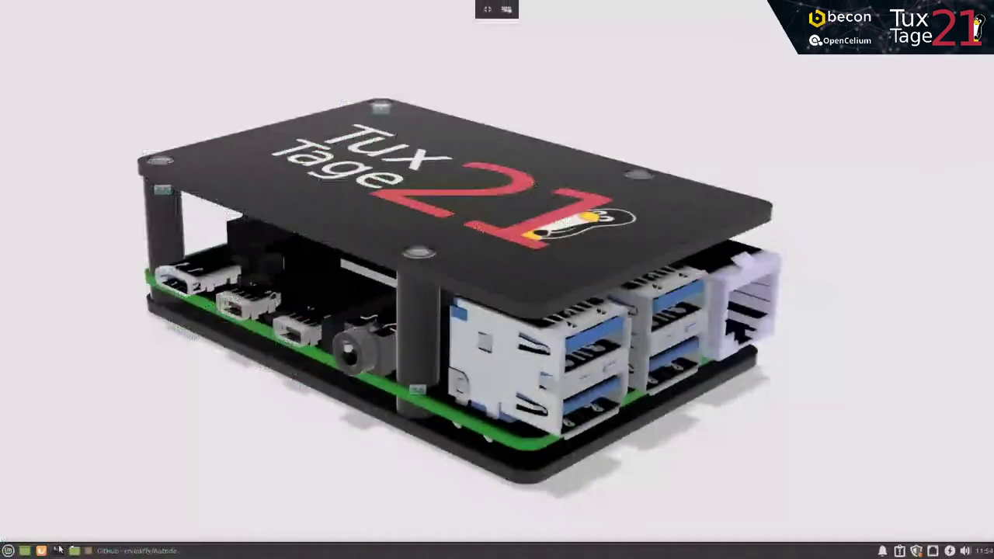
left_click(58, 549)
type("cd $HOME && mkdir -p \"Fusion360\" && cd \"Fusion360\" && wget -N https://github.com/cryinkfly/Autodesk-Fusion-360-for-Linux/raw/main/files/scripts/stable-branch/fusion360-setup-wizard.sh && chmod +x fusion360-setup-wizard.sh && bash fusion360-setup-wizard.sh && exit")
key("Return")
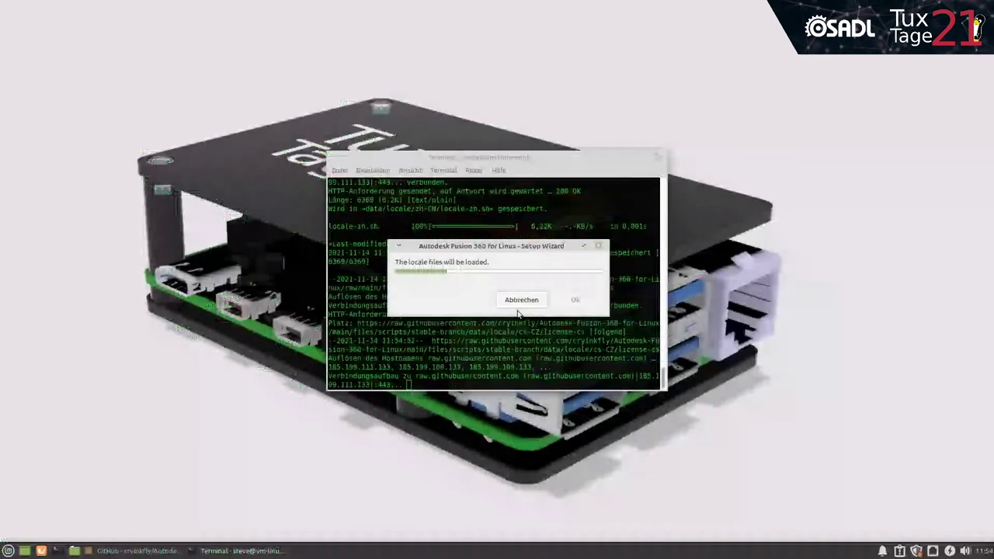
left_click(136, 550)
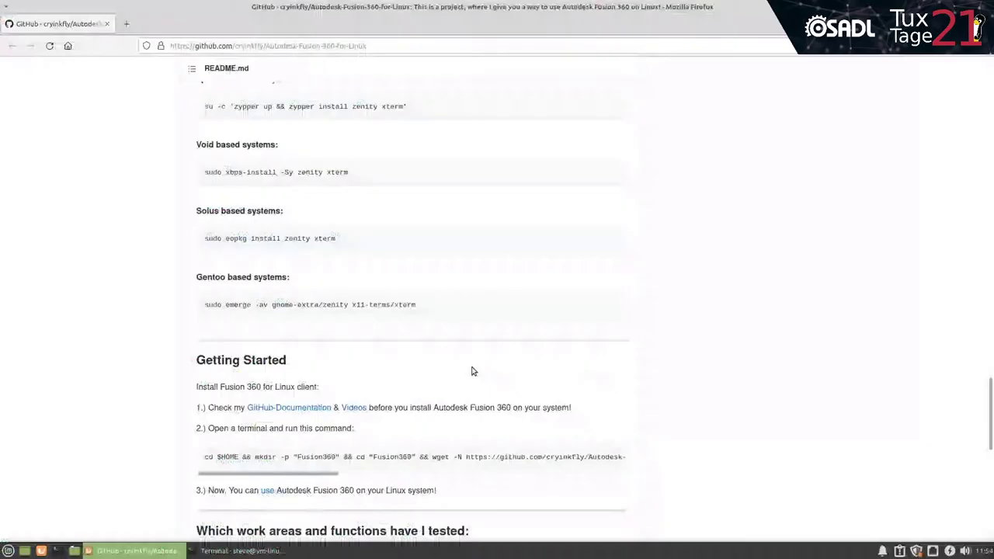
Step: Copy the Fusion 360 install command from the README's Getting Started section
left_click(612, 457)
left_click_drag(505, 465, 618, 467)
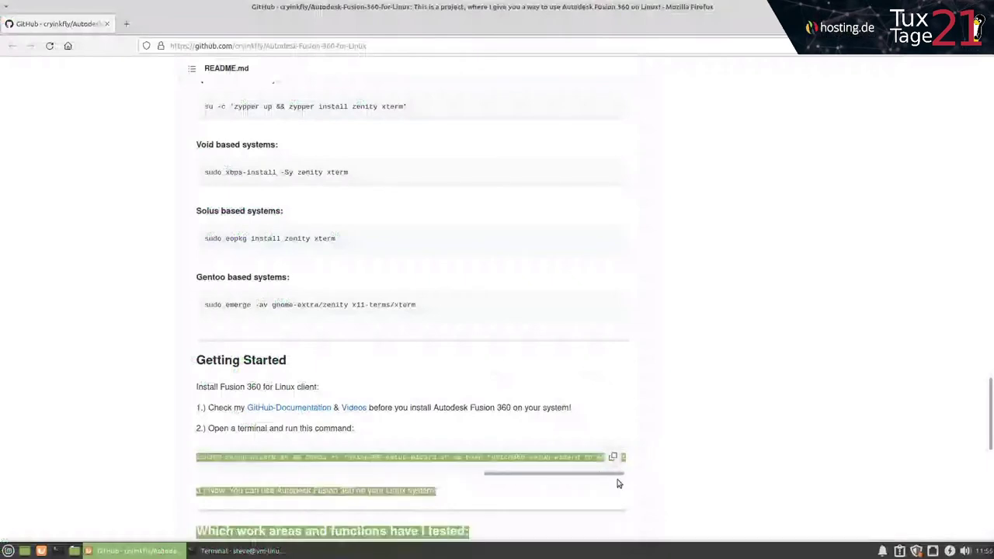
mouse_move(619, 468)
left_mouse_down()
mouse_move(630, 464)
mouse_move(616, 459)
left_mouse_up()
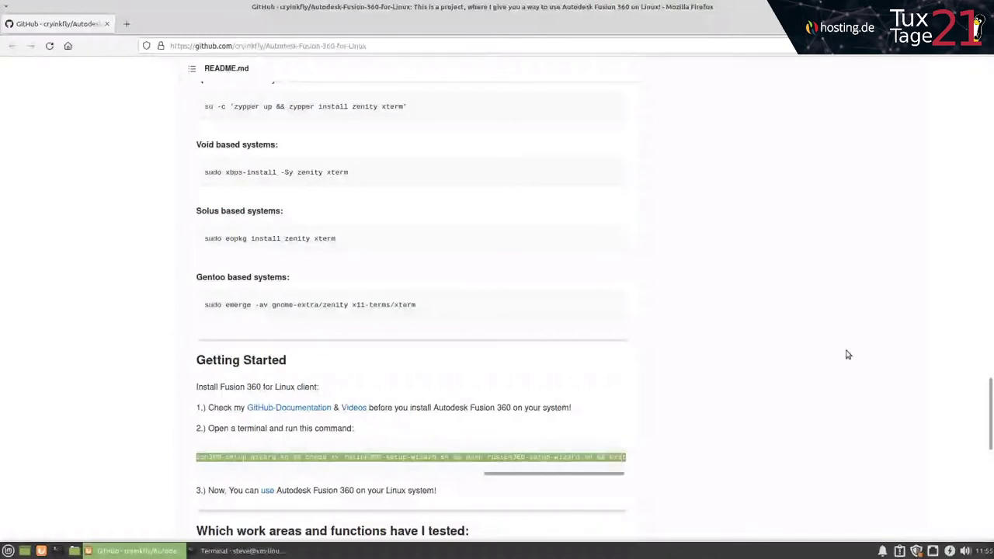
left_click(604, 457)
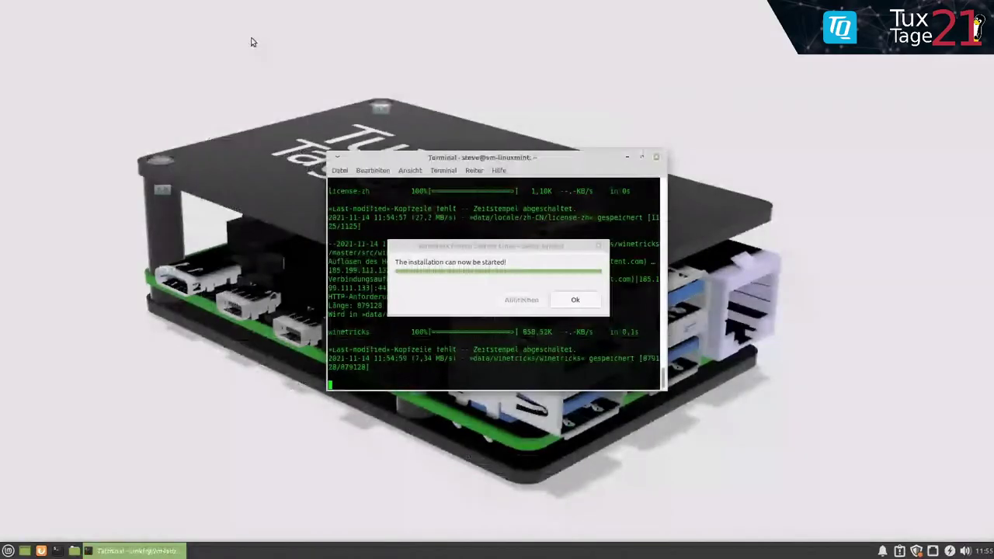
Step: Agree to install, choose Deutsch as setup language, and accept the licence agreement
left_click(575, 299)
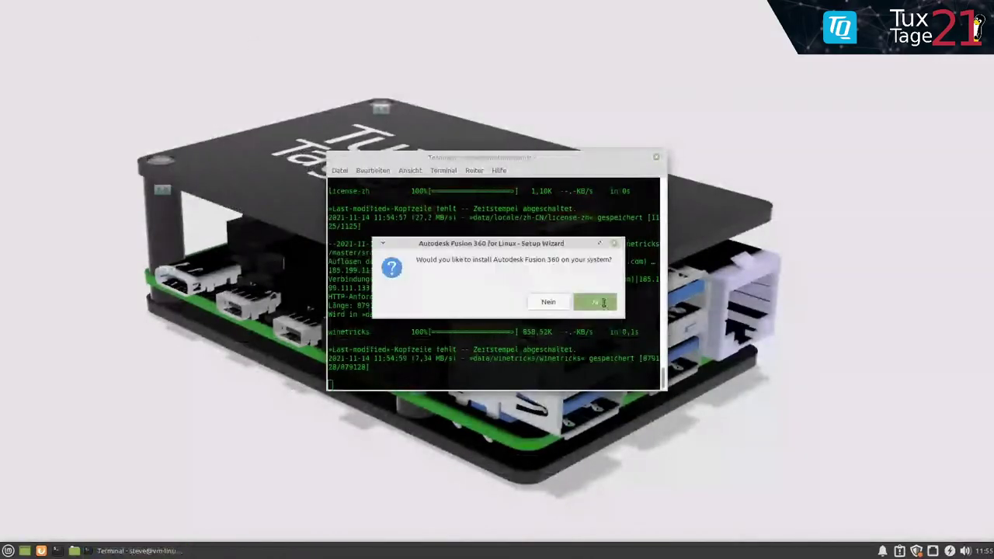
left_click(595, 302)
left_click(339, 203)
left_click(633, 398)
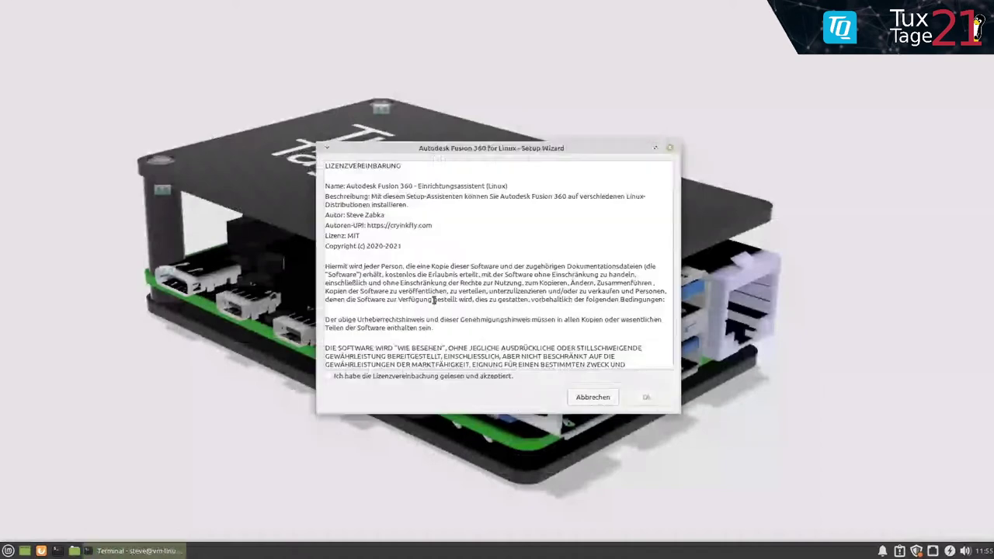
left_click(333, 380)
left_click(639, 393)
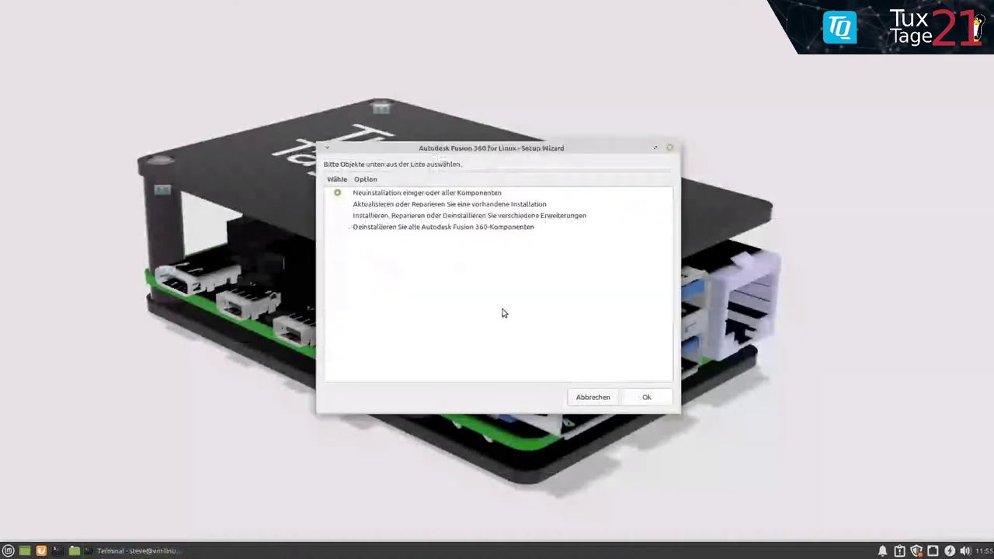
left_click(338, 228)
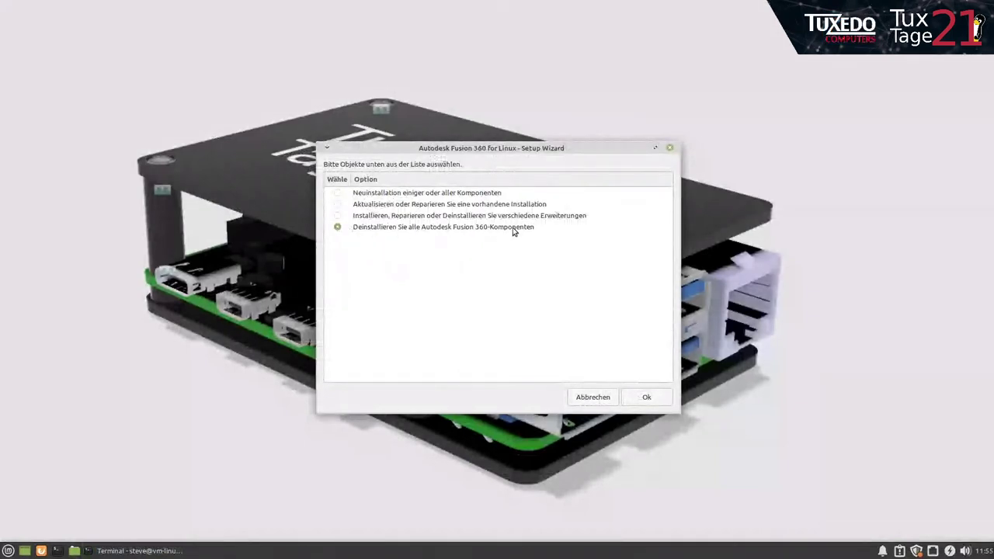
left_click(646, 399)
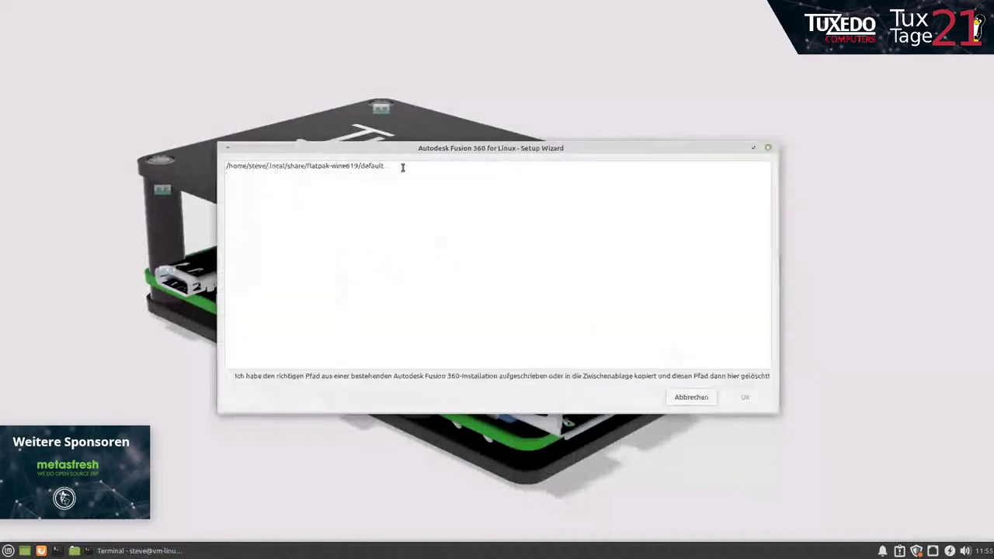
left_click_drag(402, 167, 224, 166)
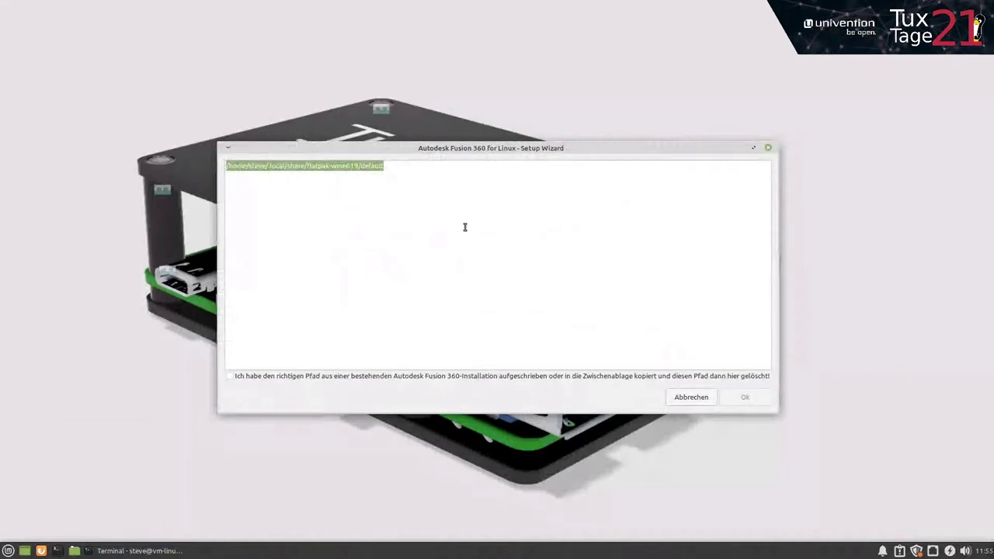
key("ctrl+x")
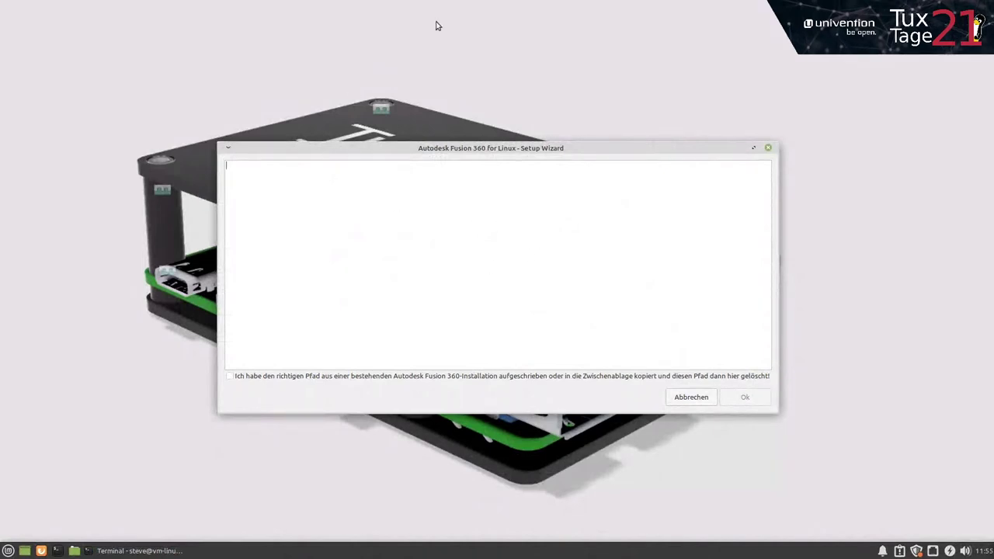
left_click(239, 379)
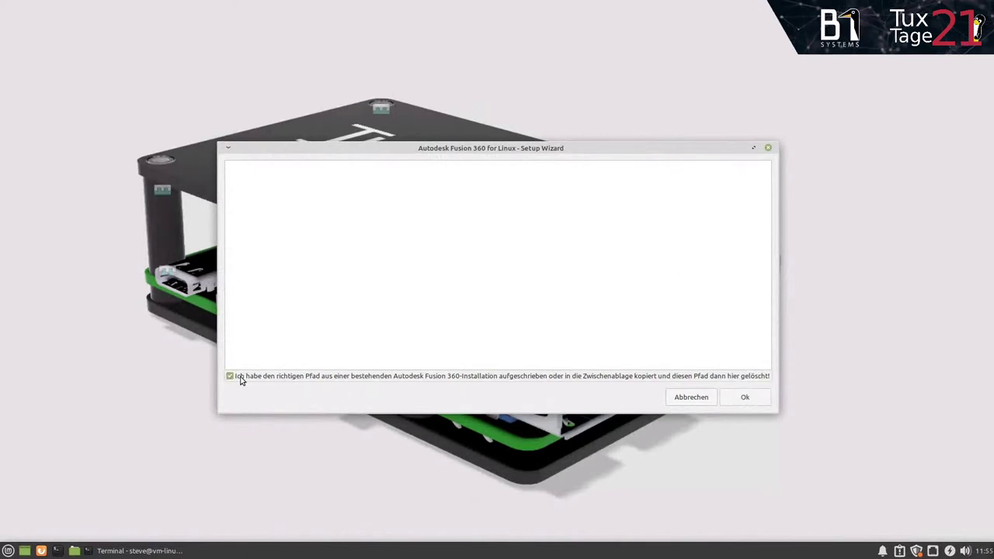
left_click(753, 400)
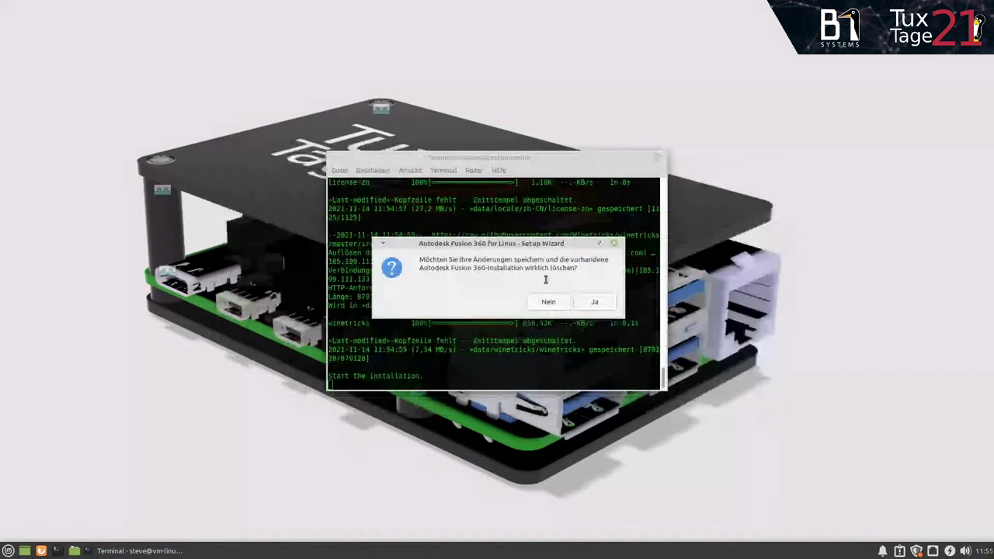
left_click(548, 301)
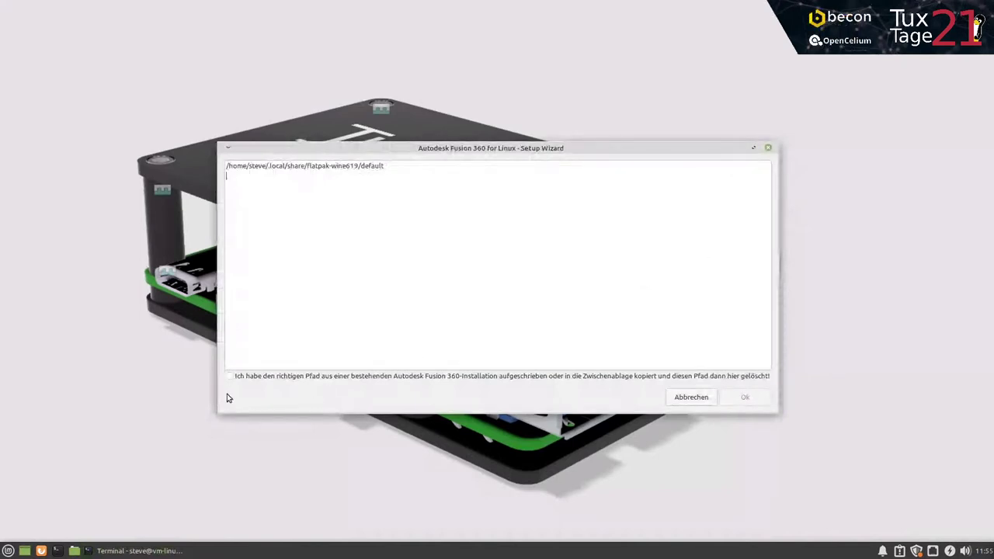
left_click(230, 376)
left_click_drag(427, 167, 147, 166)
key("BackSpace")
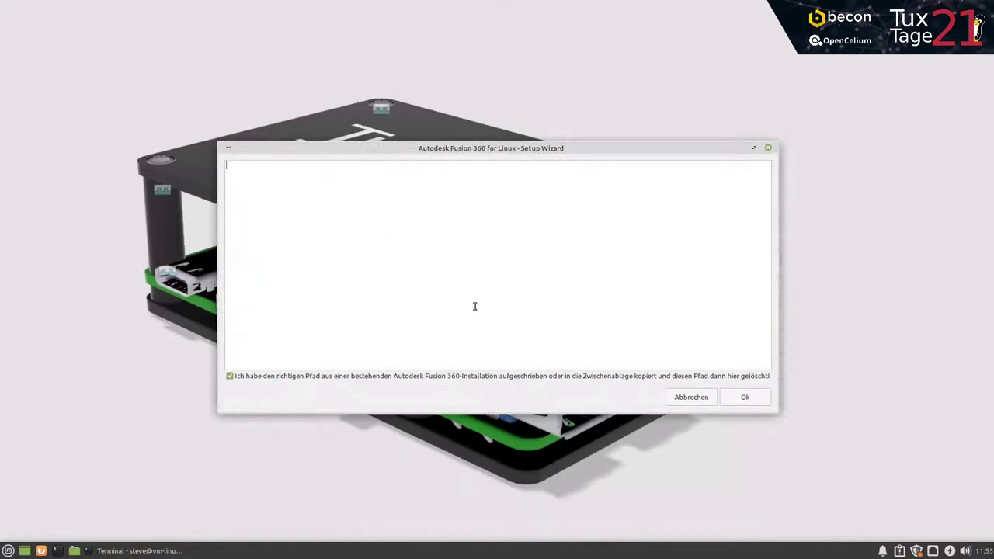
left_click(738, 397)
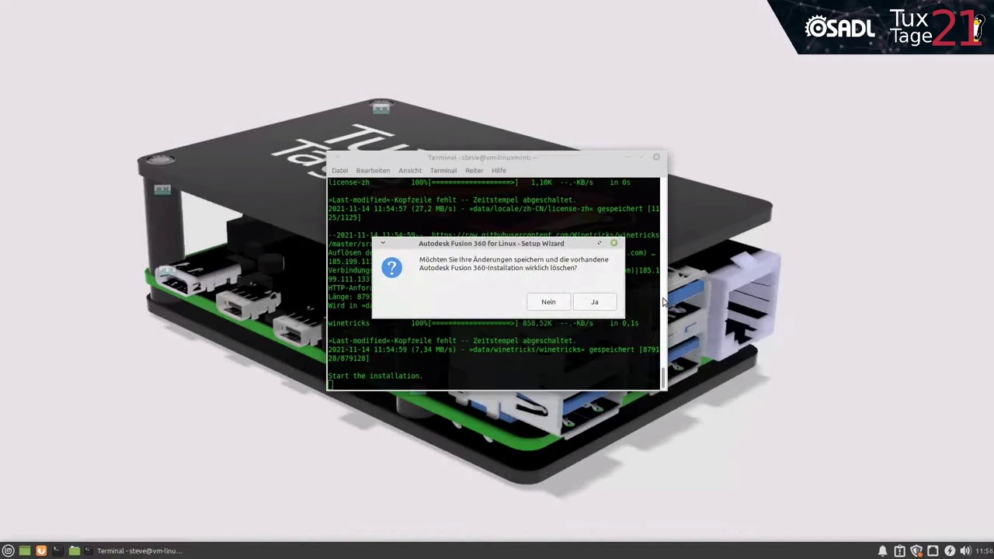
left_click(551, 305)
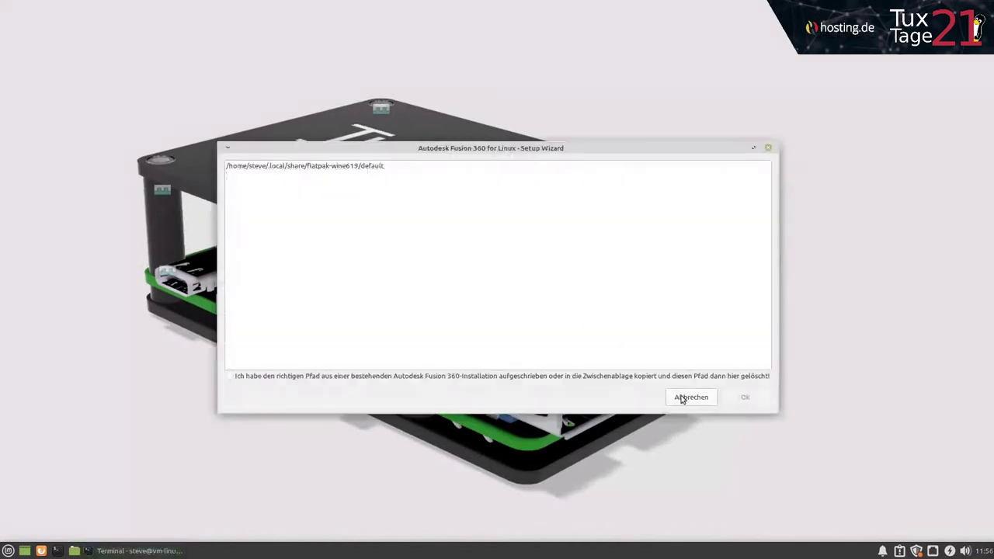
left_click(688, 397)
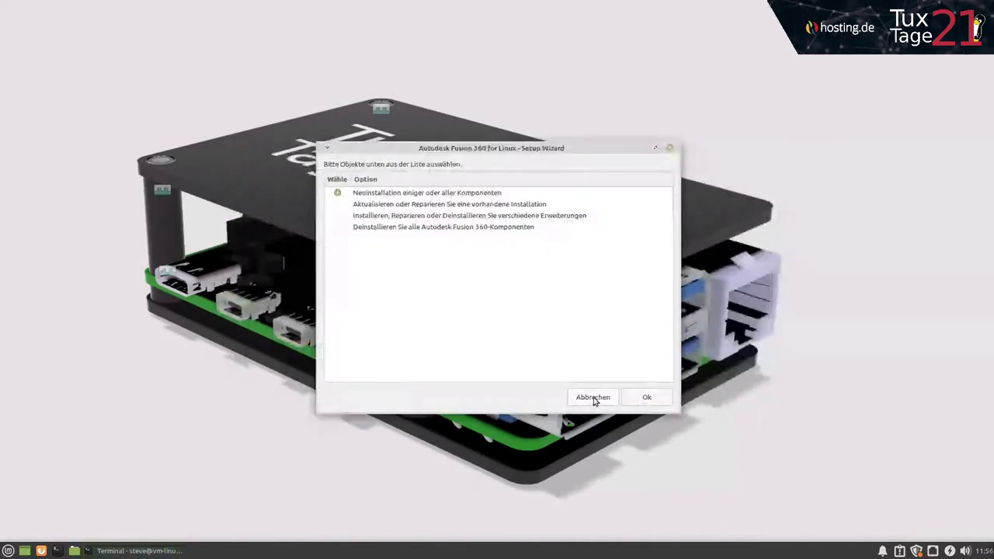
Step: Proceed with a new installation, confirming the install paths and graphics driver choice
left_click(646, 398)
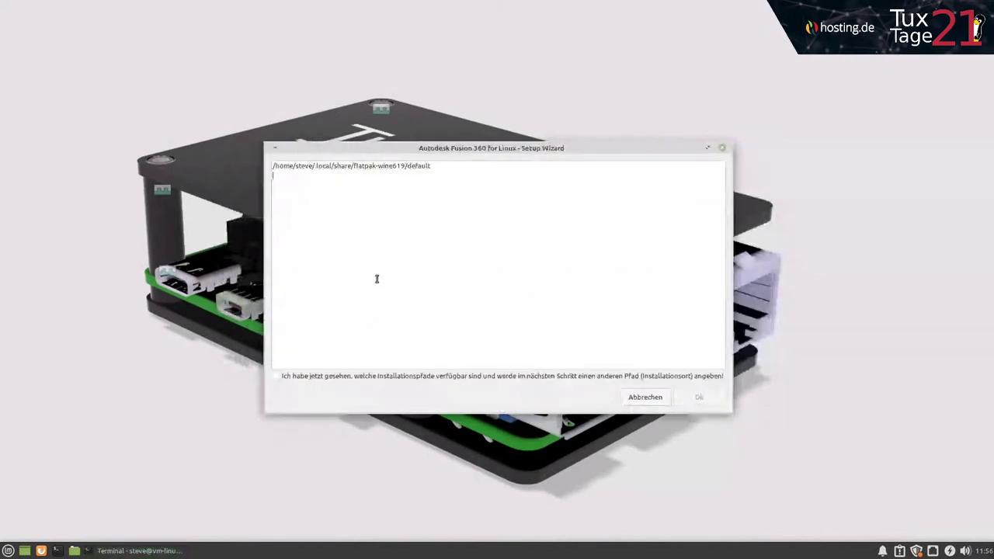
left_click(278, 377)
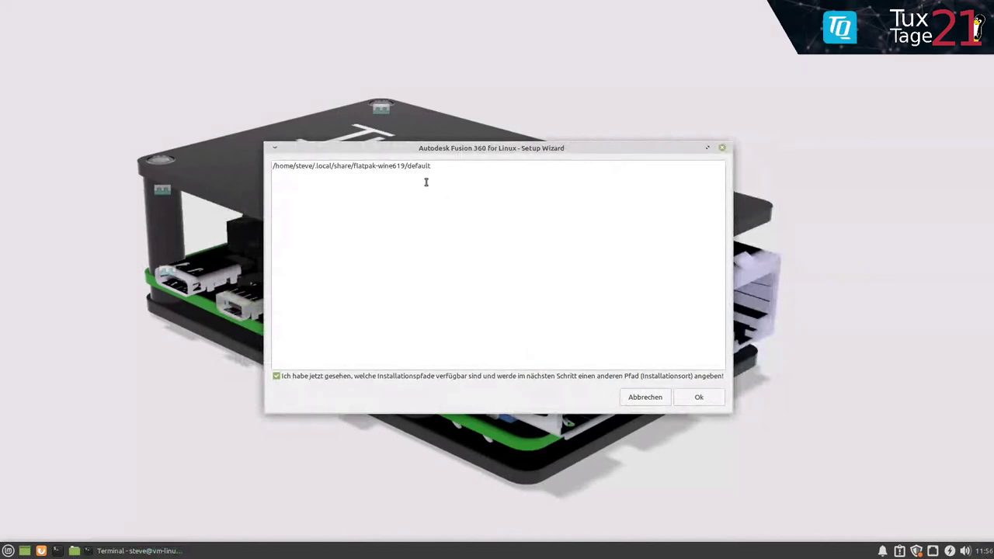
left_click(695, 398)
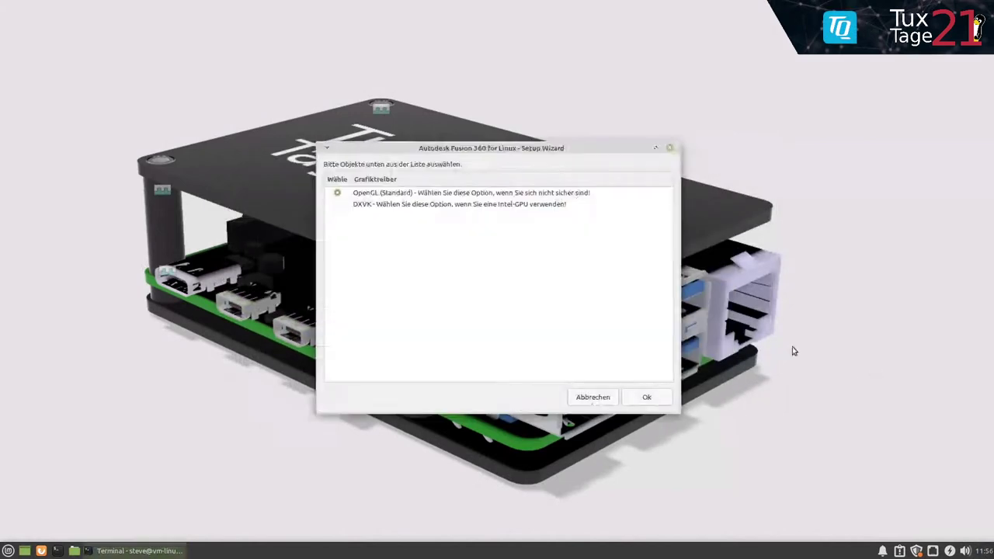
left_click(647, 397)
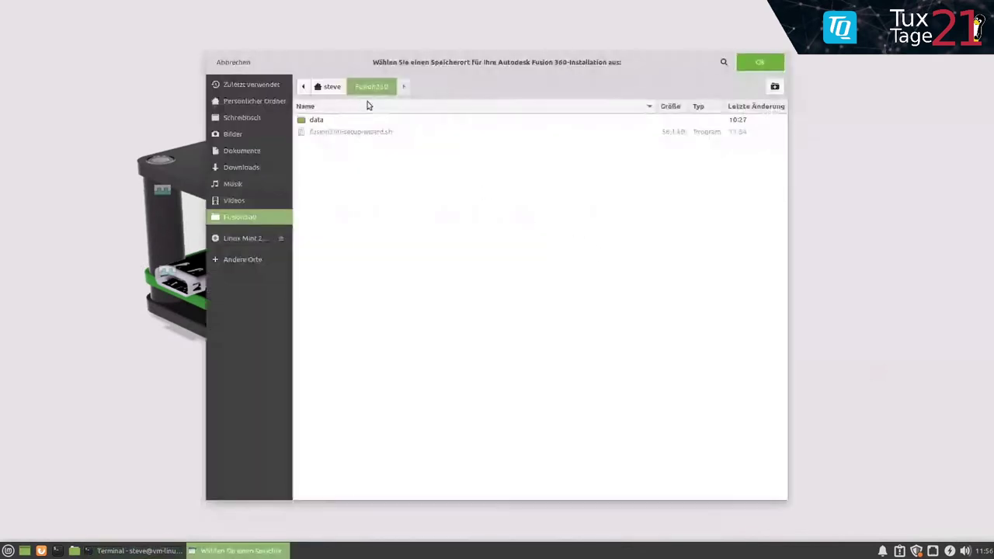
Step: Create a fusion380 folder in ~/.wineprefixes and accept it as the install location
left_click(330, 86)
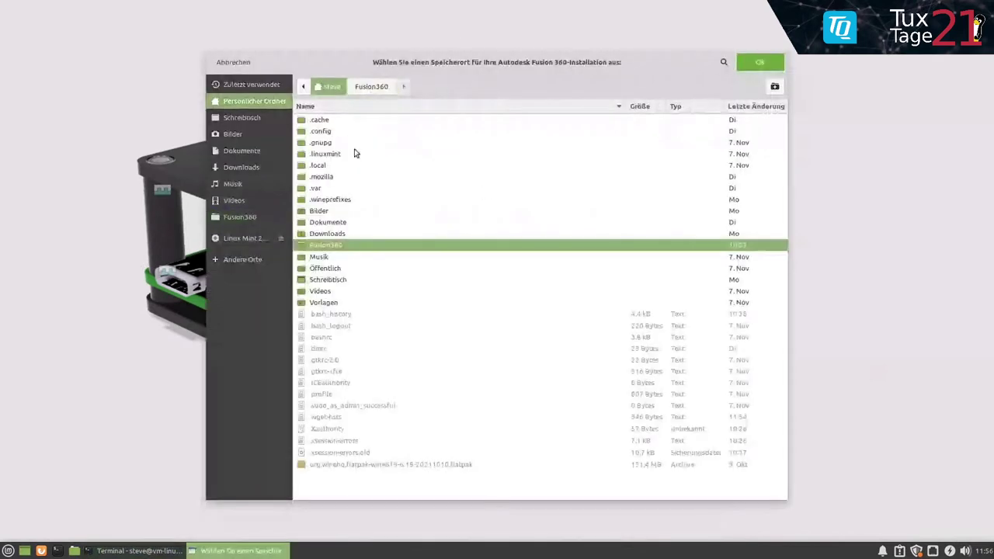
double_click(342, 200)
left_click(775, 87)
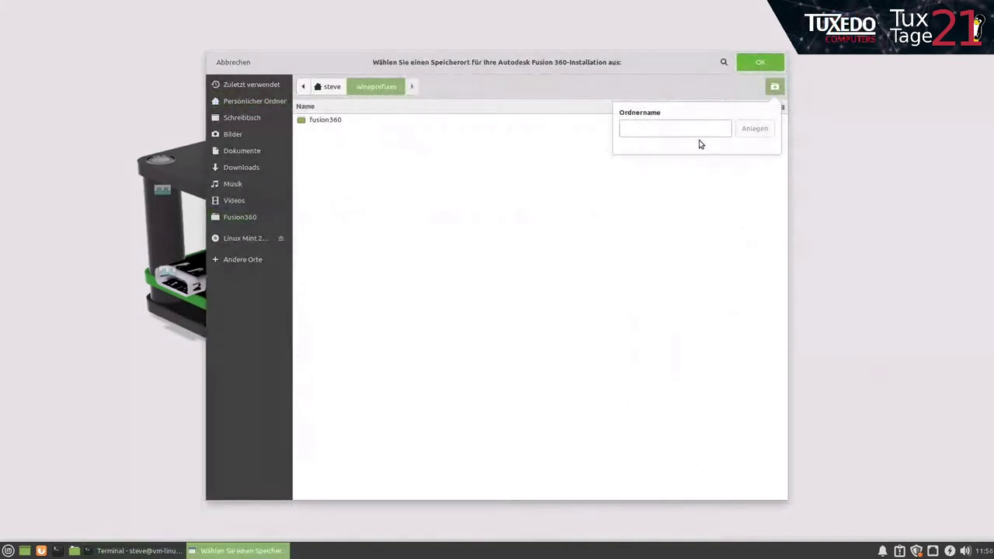
type("fusion36")
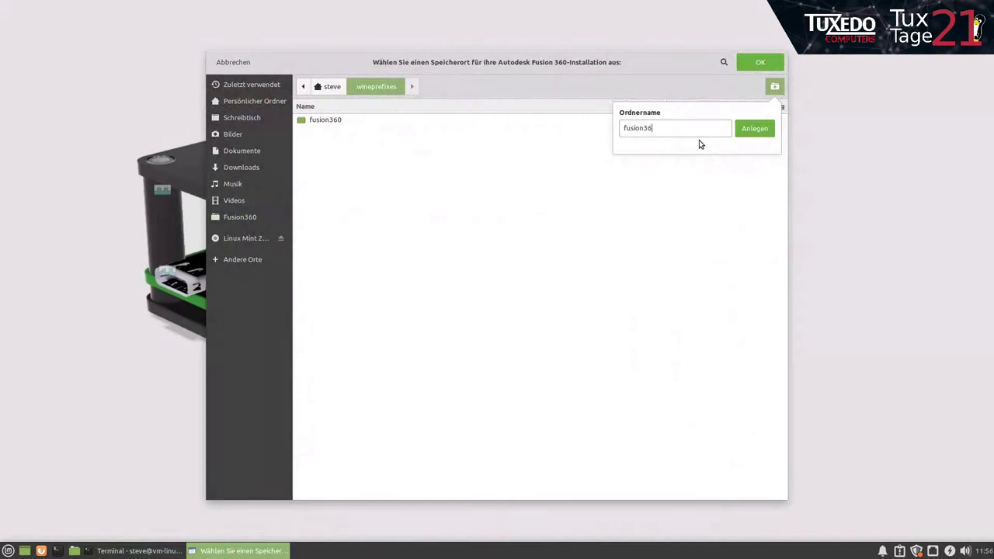
type("0-")
key("BackSpace")
key("BackSpace")
key("BackSpace")
type("80")
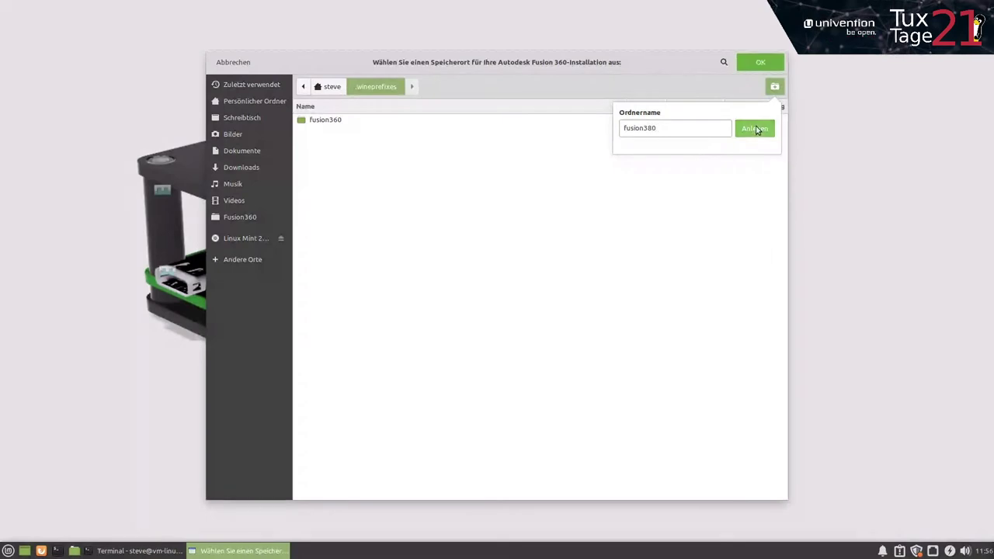
left_click(755, 129)
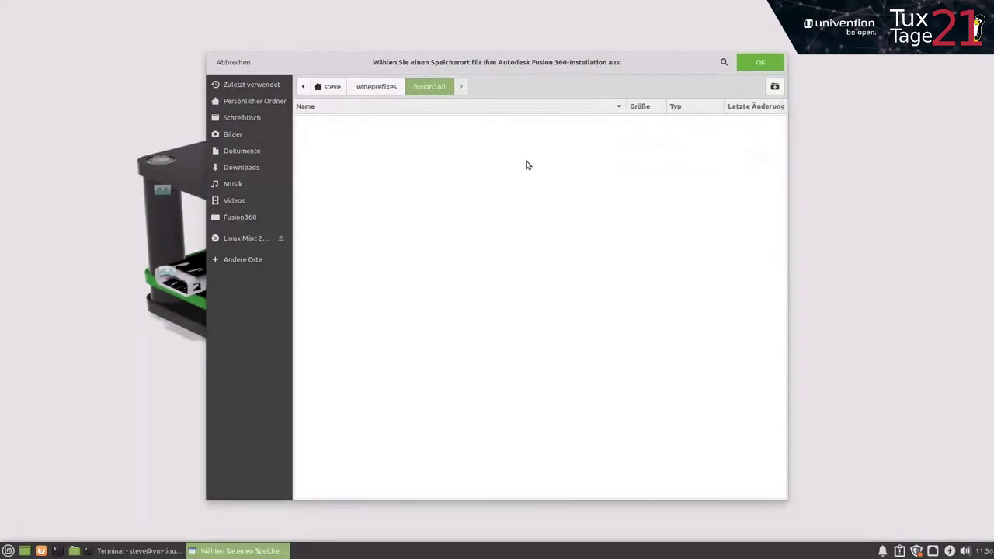
left_click(760, 63)
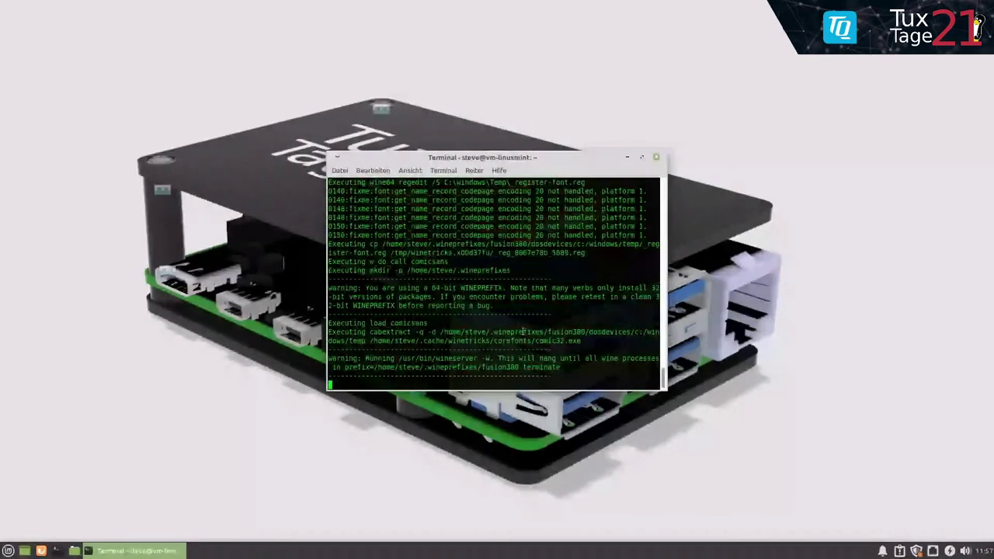
Step: Interrupt the running setup with Ctrl+C and close the installer terminal window
key("ctrl+c")
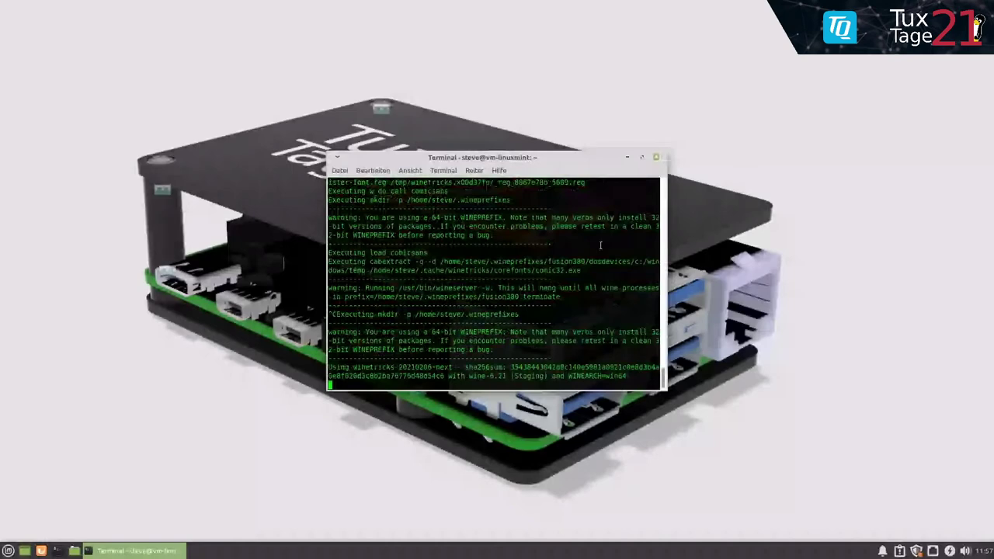
left_click(658, 156)
left_click(563, 318)
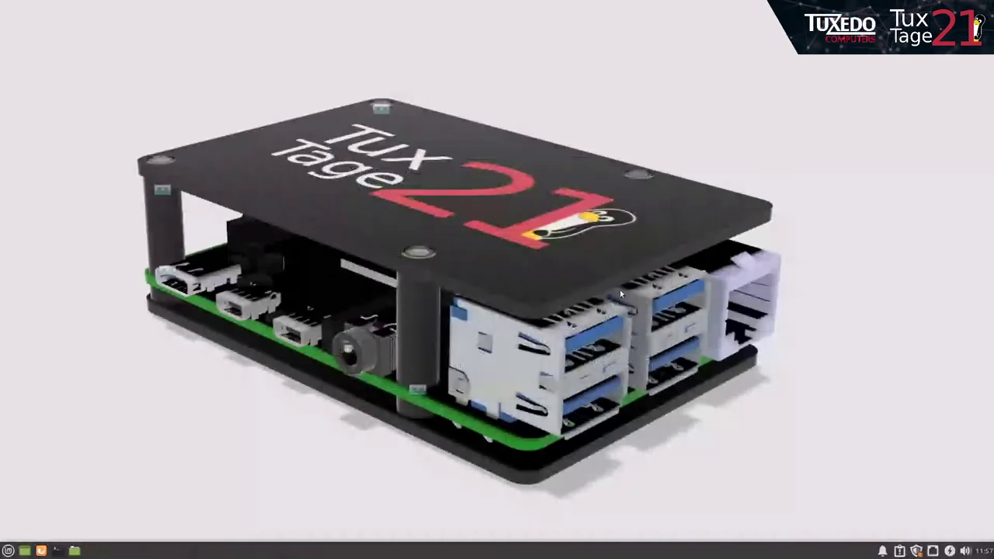
Step: Open the home Fusion360 folder in the file manager and select NMachineSpecificOptions.xml
left_click(75, 552)
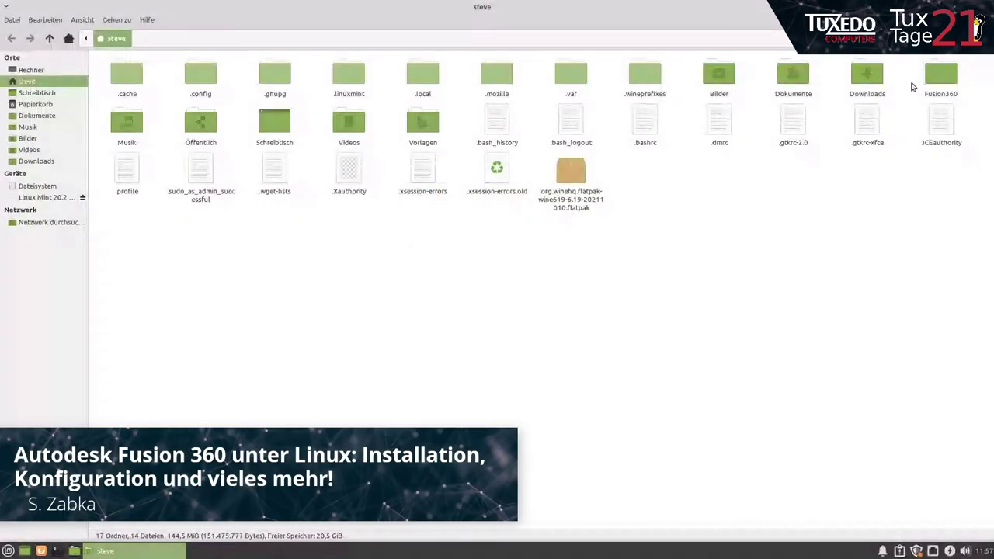
double_click(940, 75)
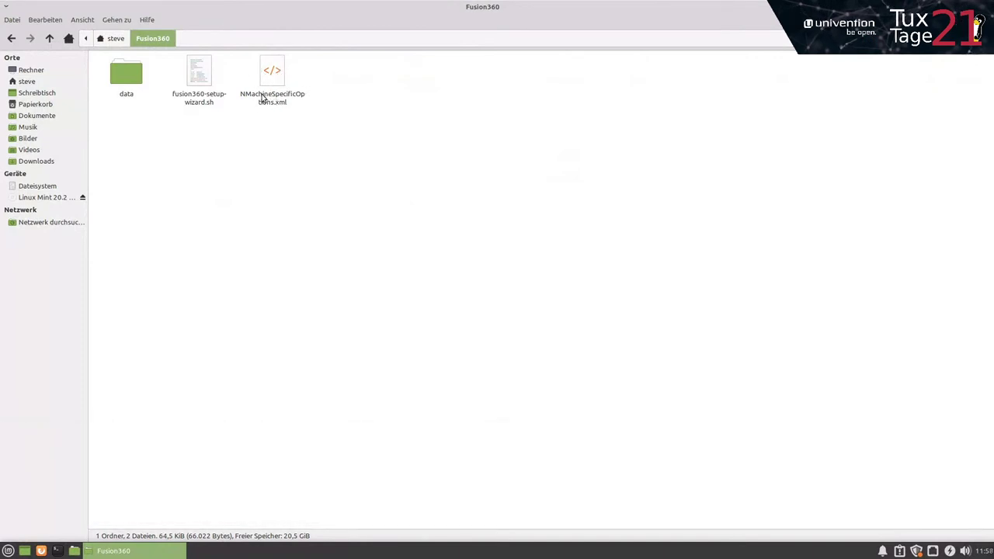
left_click(268, 96)
right_click(273, 72)
left_click(311, 80)
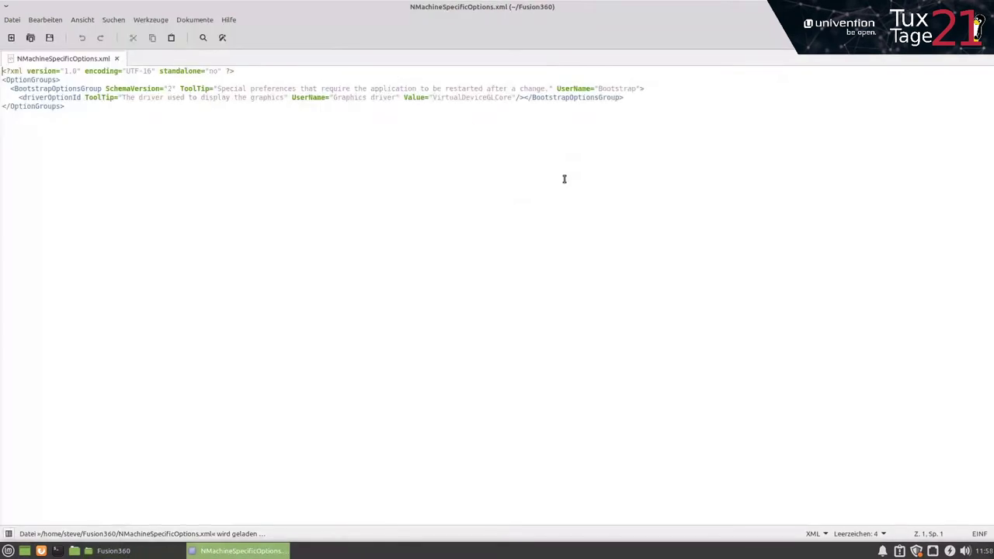
left_click_drag(432, 97, 513, 97)
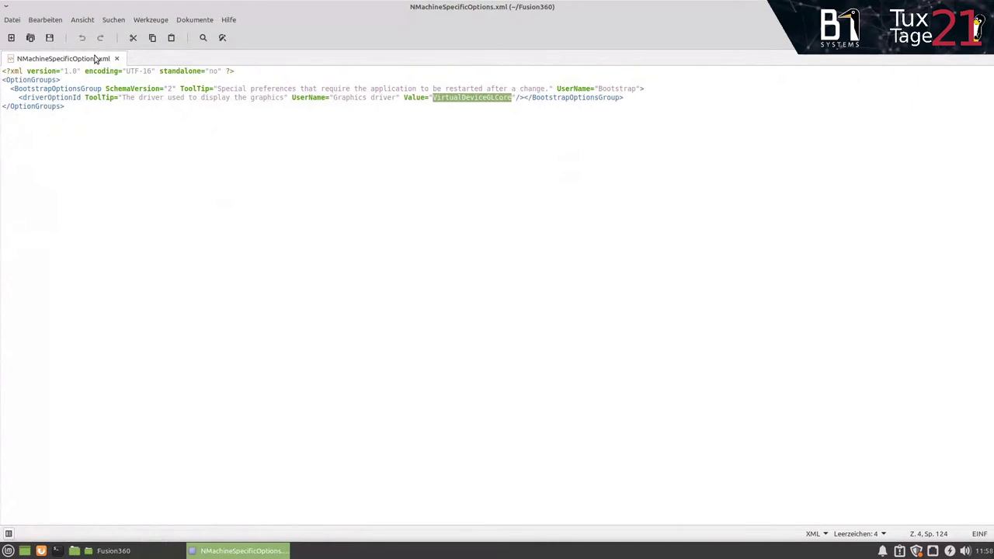
left_click(12, 19)
left_click(23, 154)
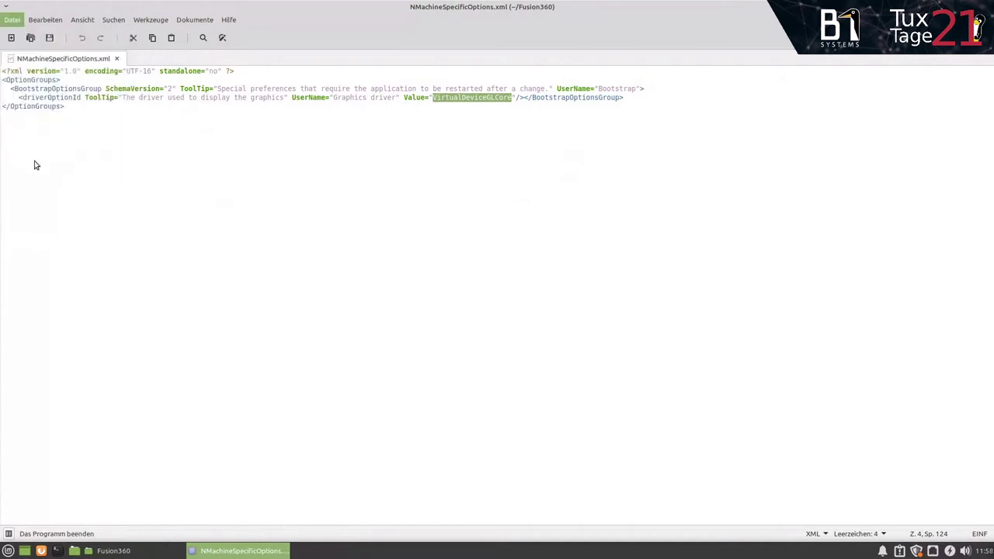
left_click(204, 77)
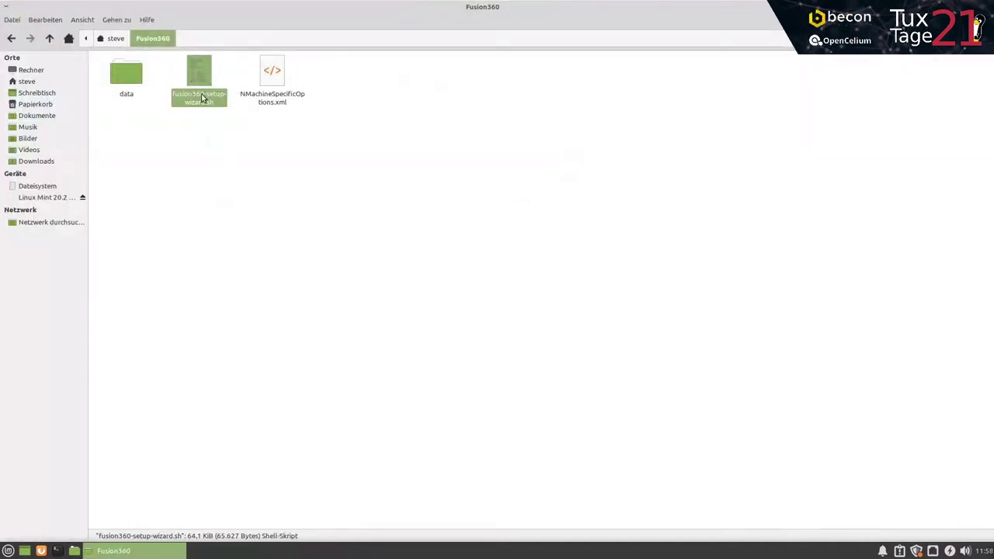
Step: Browse the data folder's extensions and fusion360 subfolders, inspecting Fusion360installer.exe
double_click(128, 76)
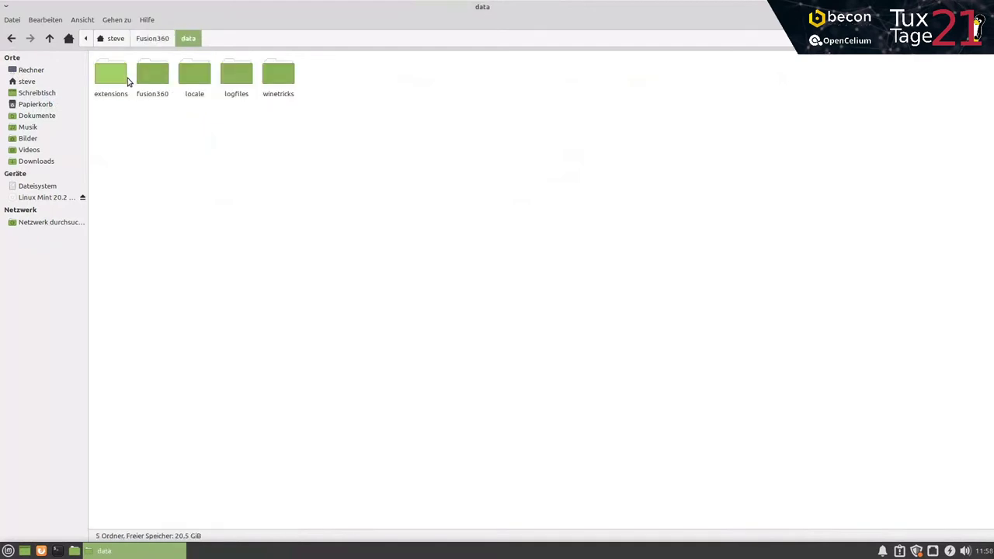
double_click(114, 67)
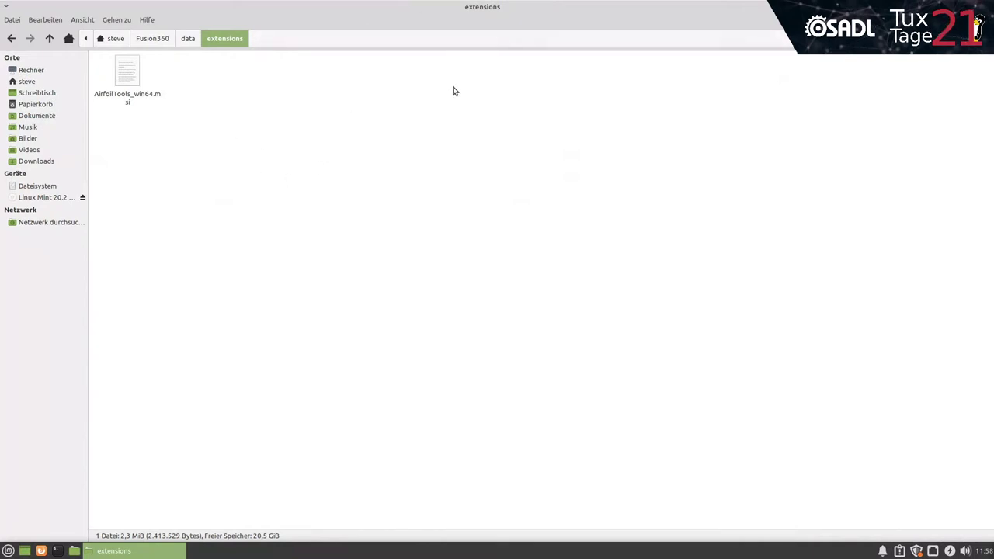
left_click(189, 41)
double_click(155, 71)
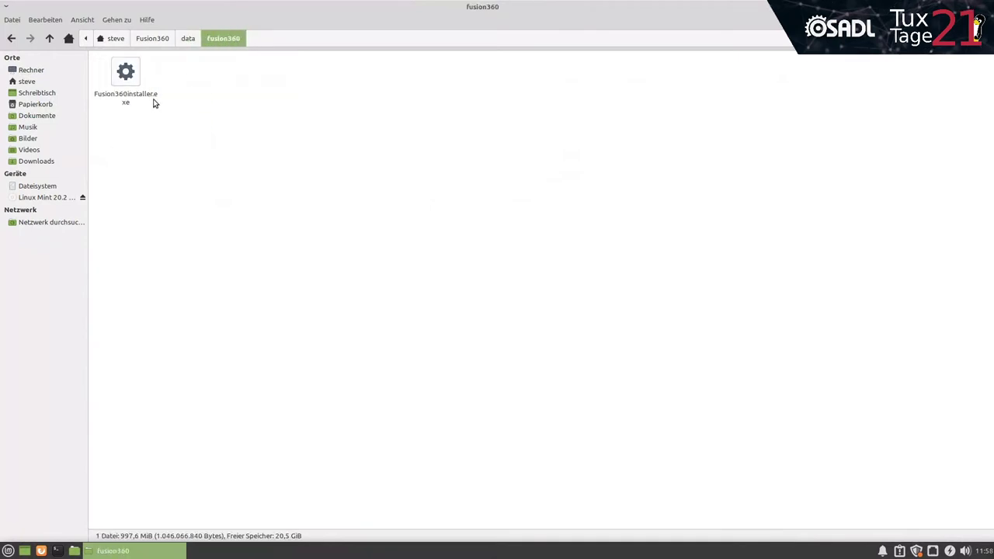
left_click(139, 76)
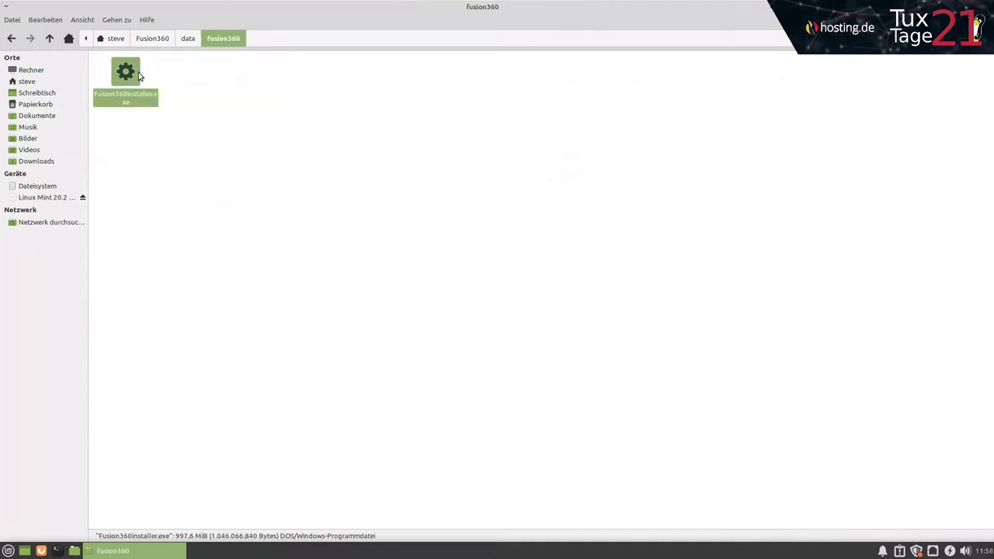
Step: Go back to data, enter the locale folder and open locale.sh in the text editor
left_click(189, 40)
left_click(199, 71)
double_click(199, 72)
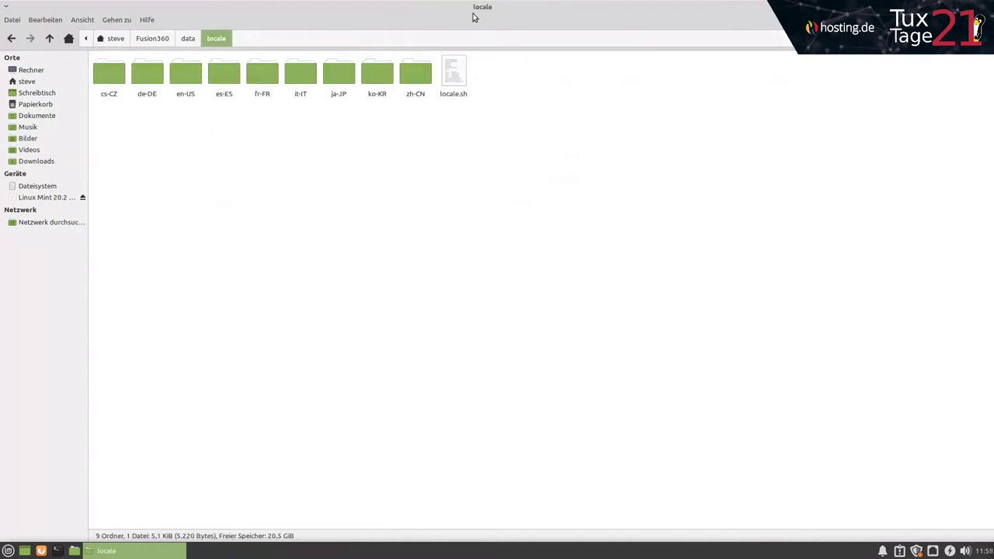
right_click(455, 71)
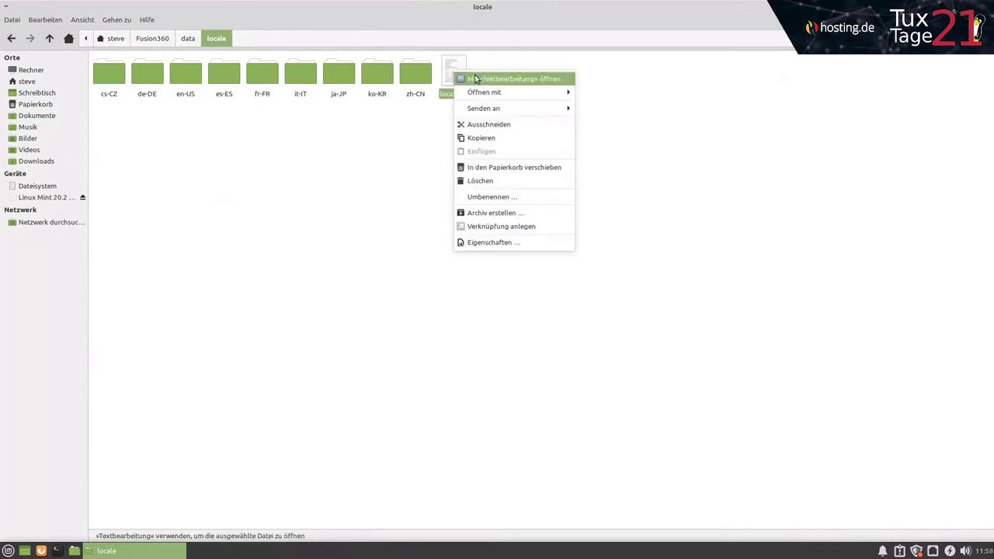
left_click(486, 82)
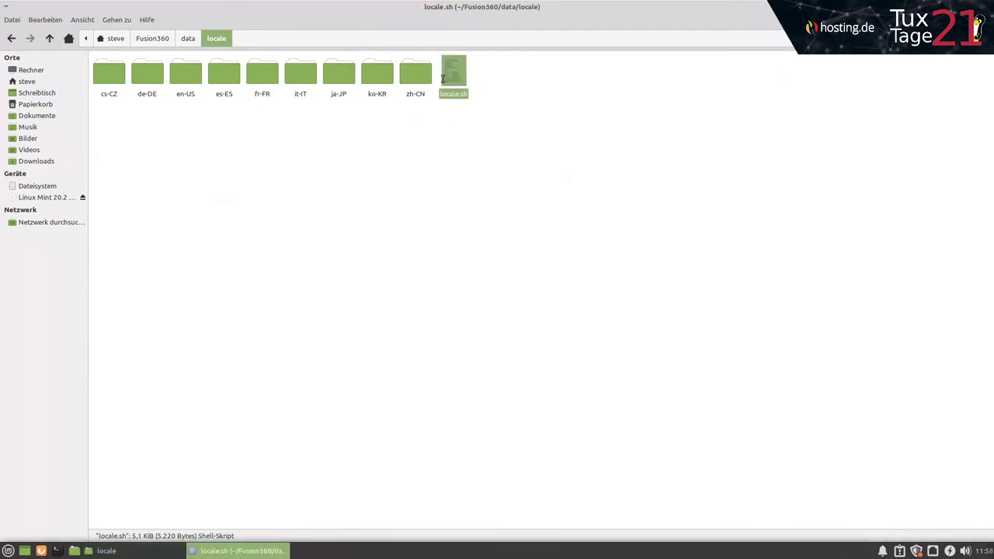
Step: Scroll through locale.sh in the editor, then close it
scroll(497, 338, "down", 2)
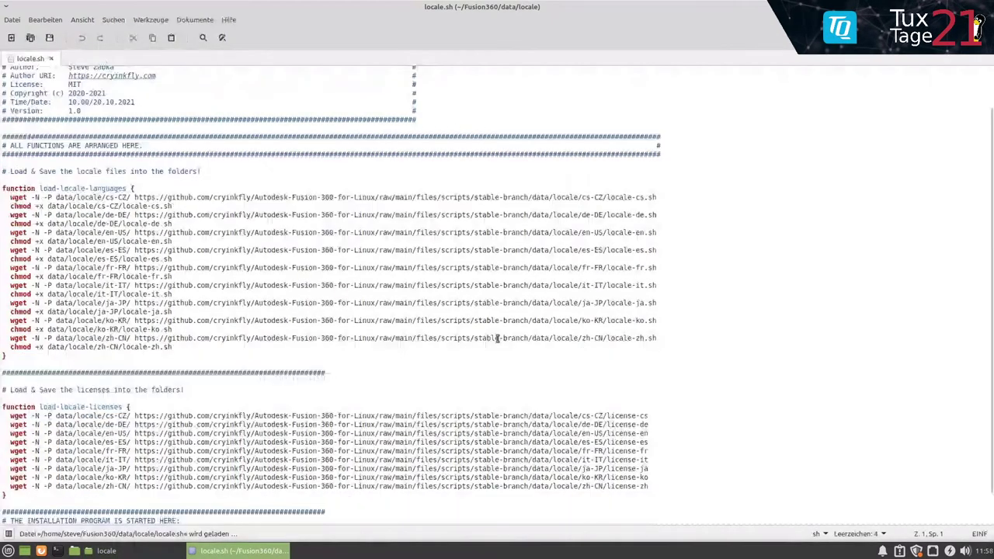
scroll(497, 338, "down", 2)
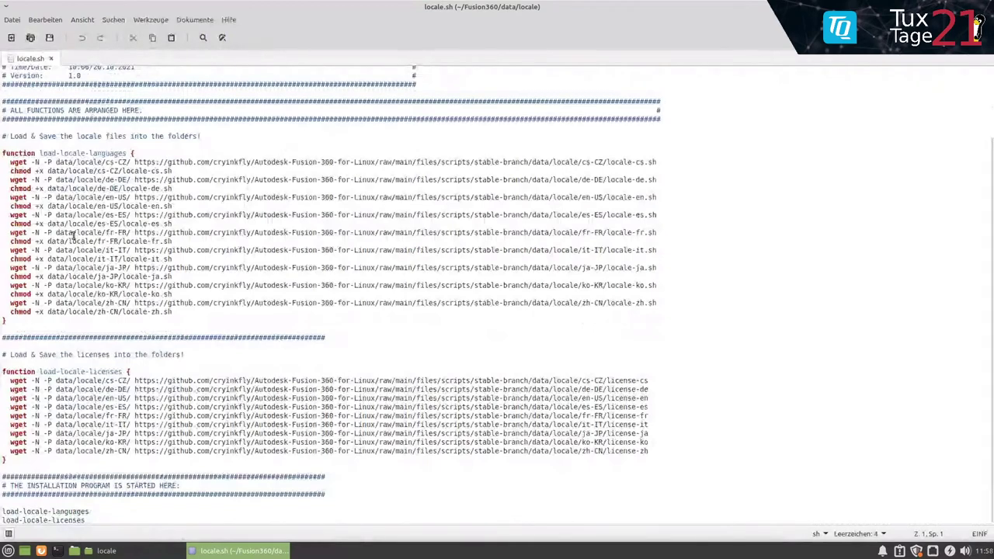
scroll(394, 284, "up", 3)
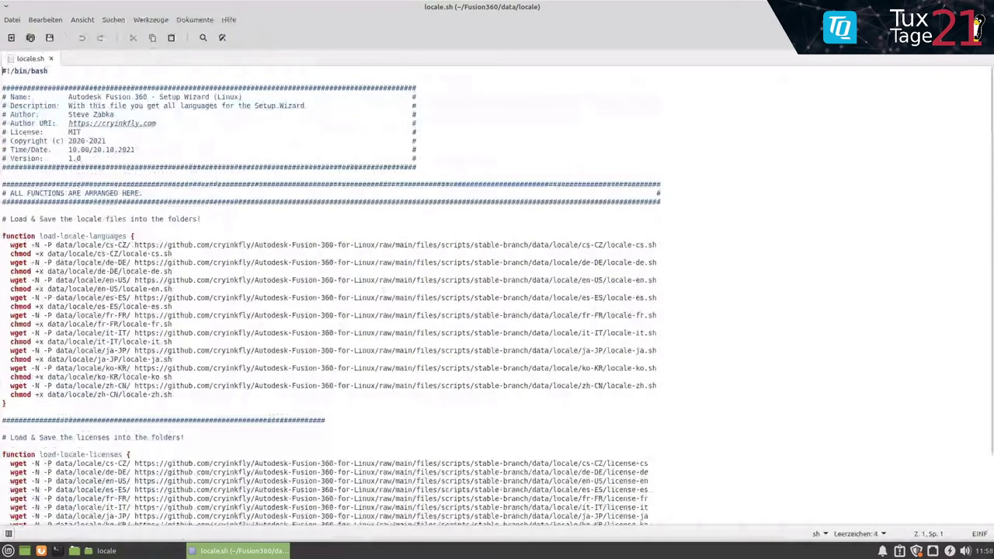
key("ctrl+q")
Step: Open locale-cs.sh from the cs-CZ folder, read its Czech strings, then close it
double_click(109, 71)
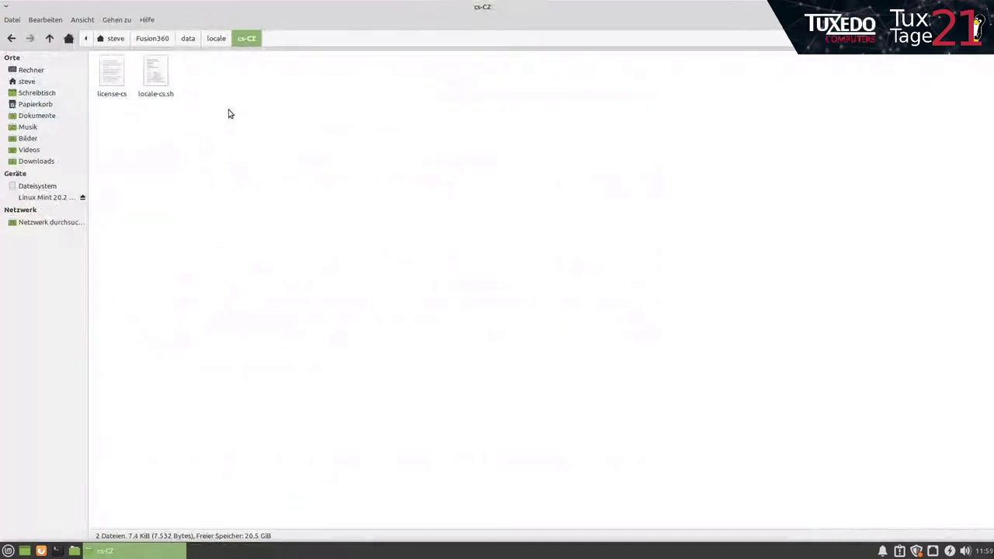
right_click(157, 72)
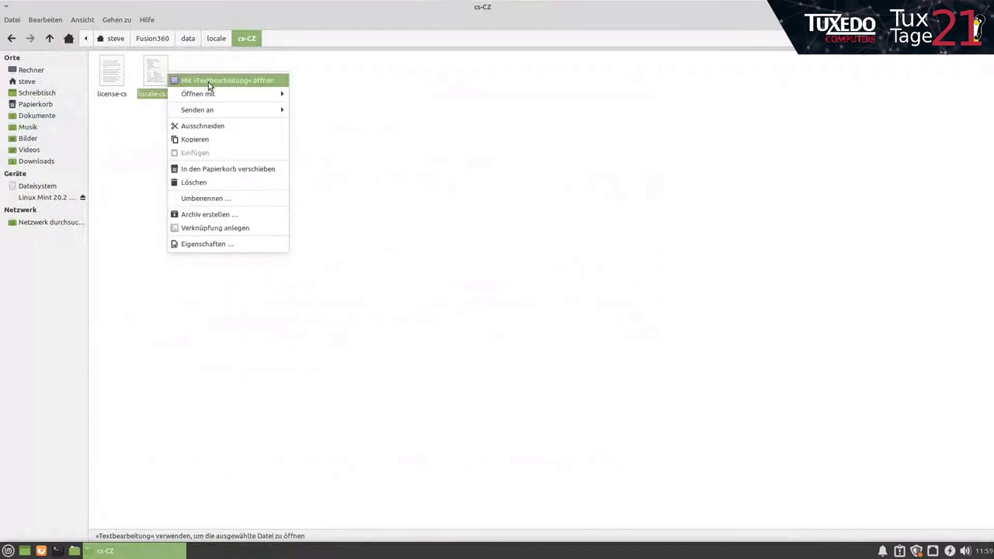
left_click(202, 77)
scroll(326, 408, "down", 1)
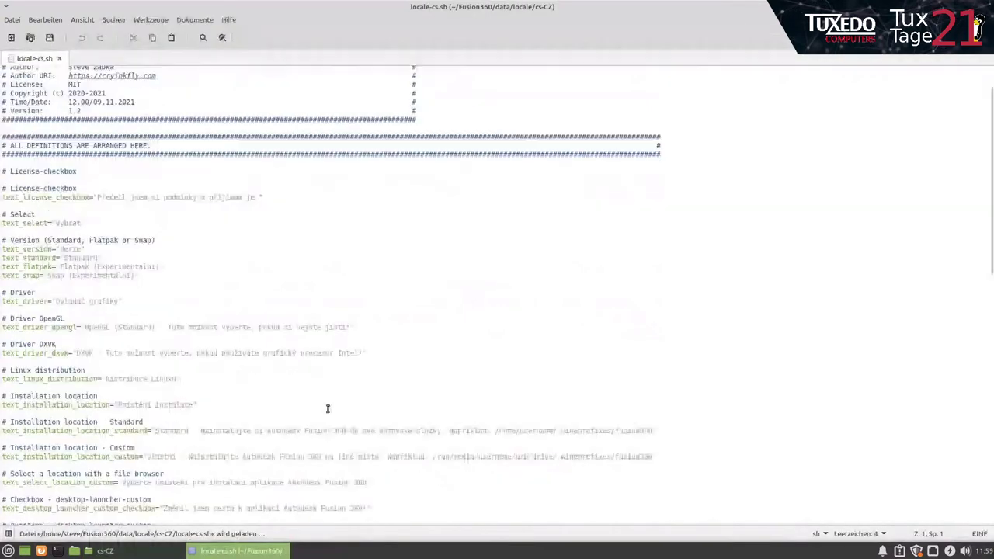
scroll(327, 409, "down", 2)
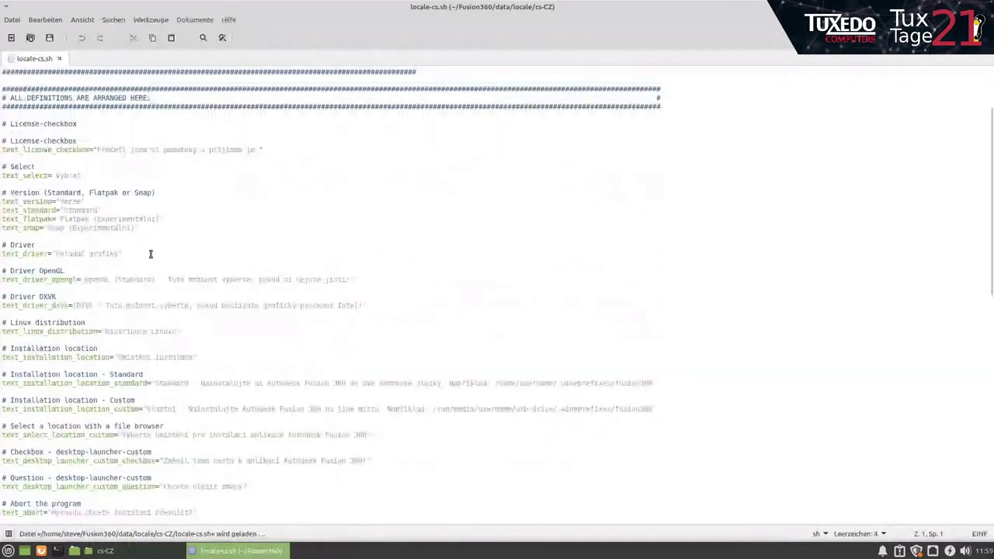
scroll(211, 258, "down", 5)
scroll(326, 245, "down", 6)
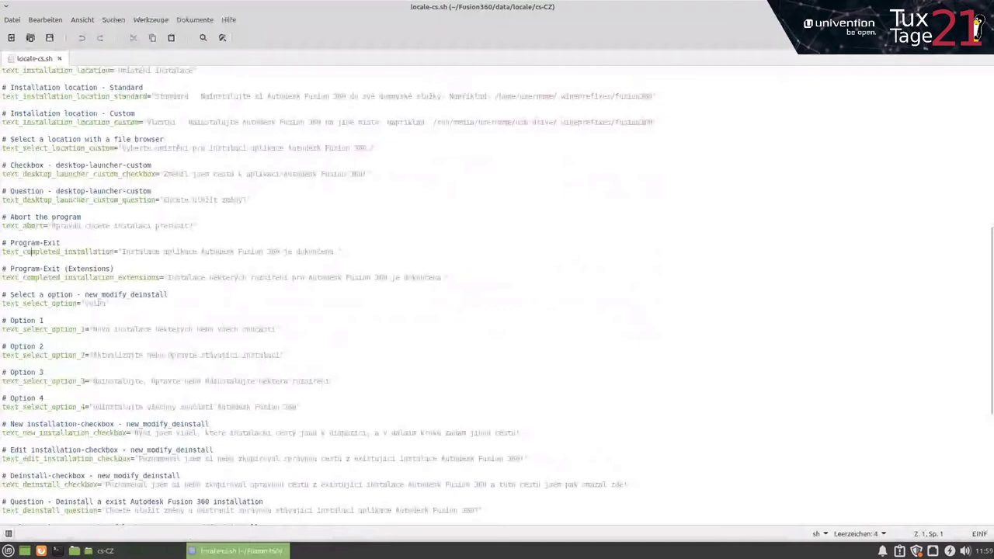
key("ctrl+q")
left_click(51, 39)
Step: Read the stored path in the logfiles folder's log-path file, then close it
left_click(51, 39)
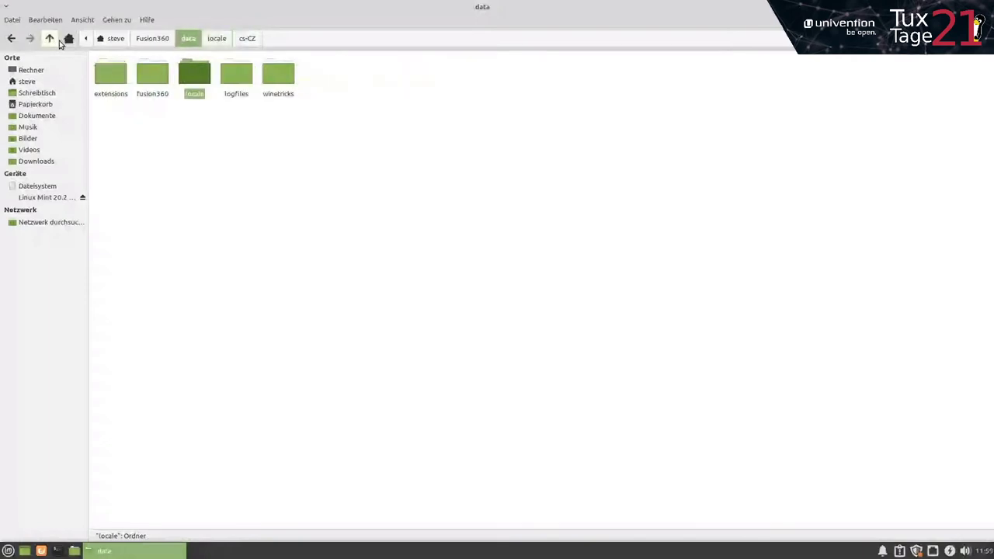
double_click(242, 81)
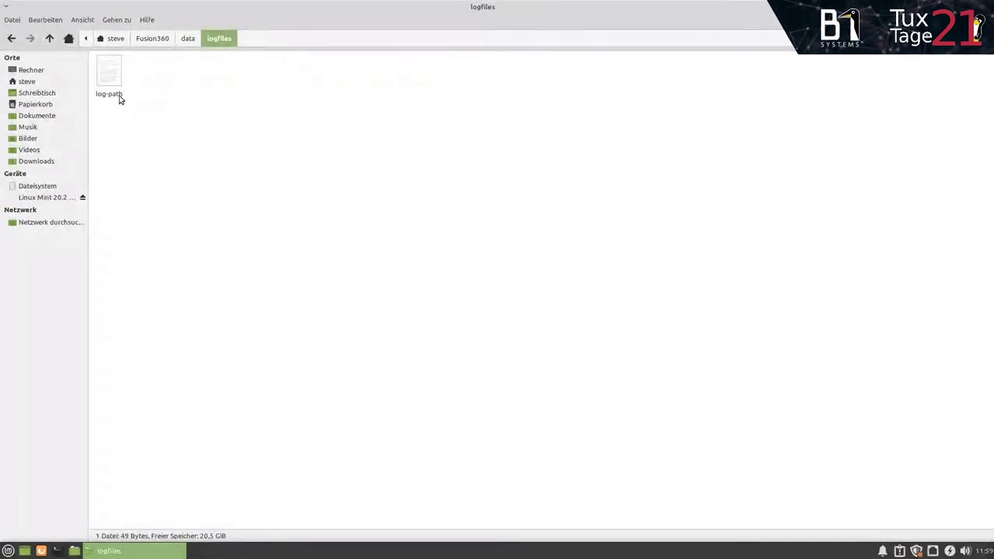
right_click(113, 71)
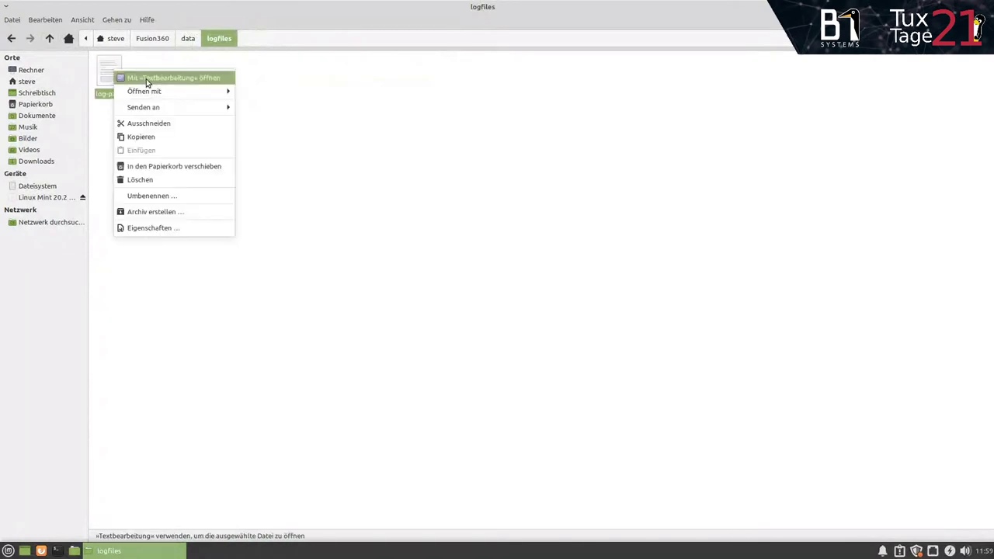
left_click(152, 80)
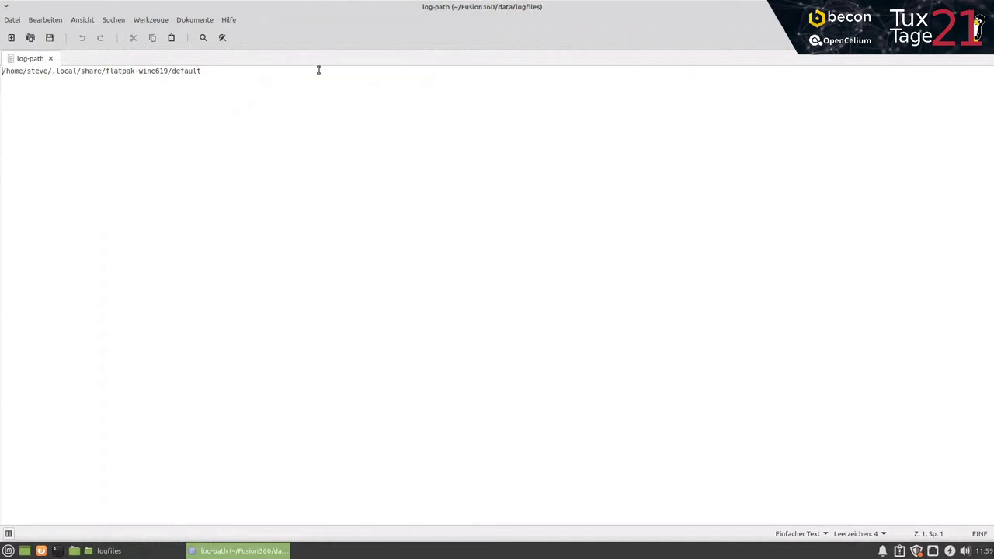
key("ctrl+q")
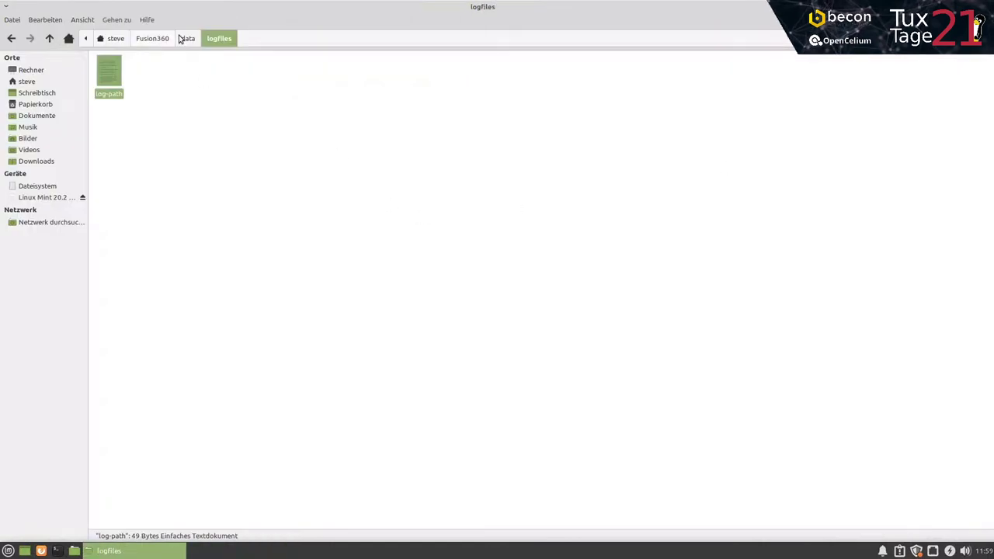
Step: Return to the data folder and open the winetricks folder
left_click(182, 39)
left_click(272, 74)
double_click(272, 74)
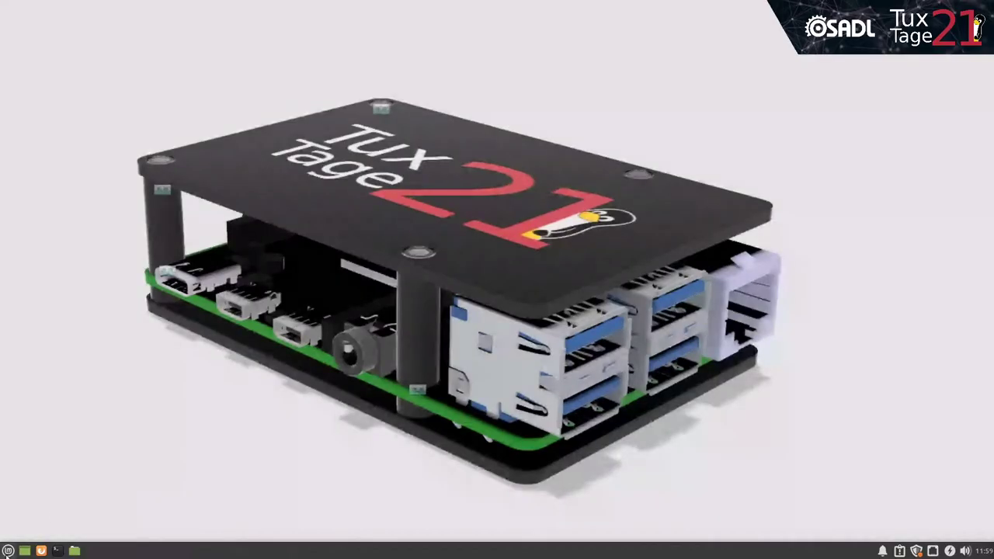
Step: Exit the VM's fullscreen, close the talk outline PDF, and show the application list
left_click(489, 9)
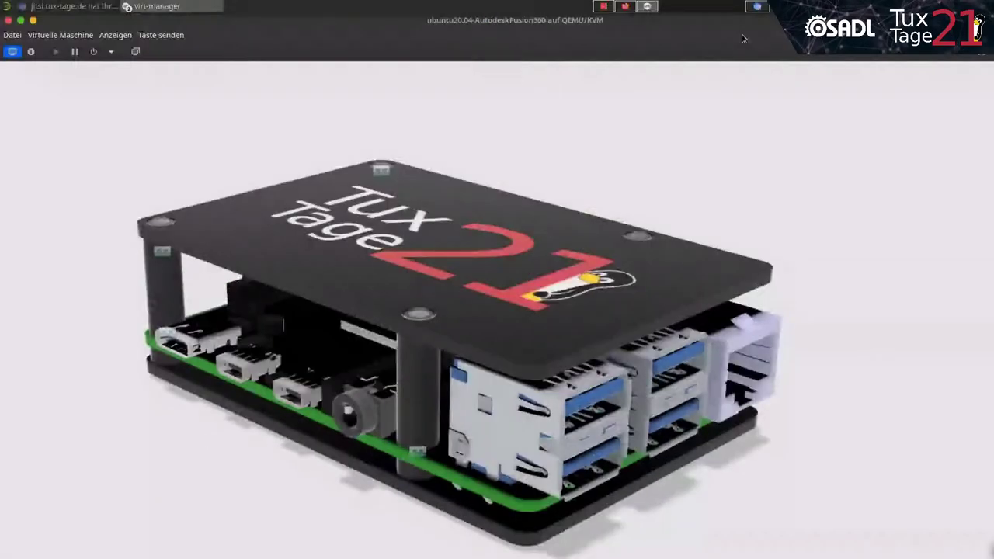
left_click(605, 7)
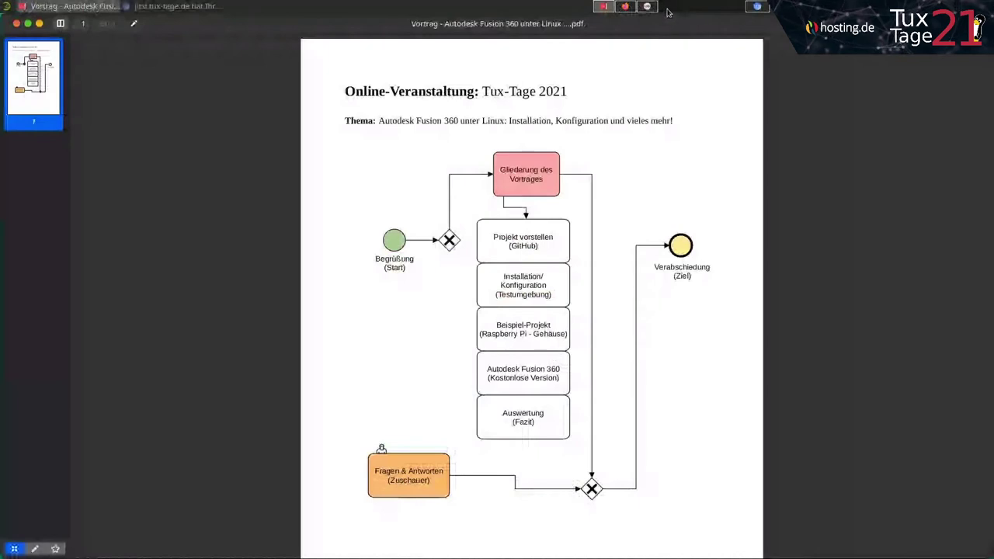
left_click(16, 23)
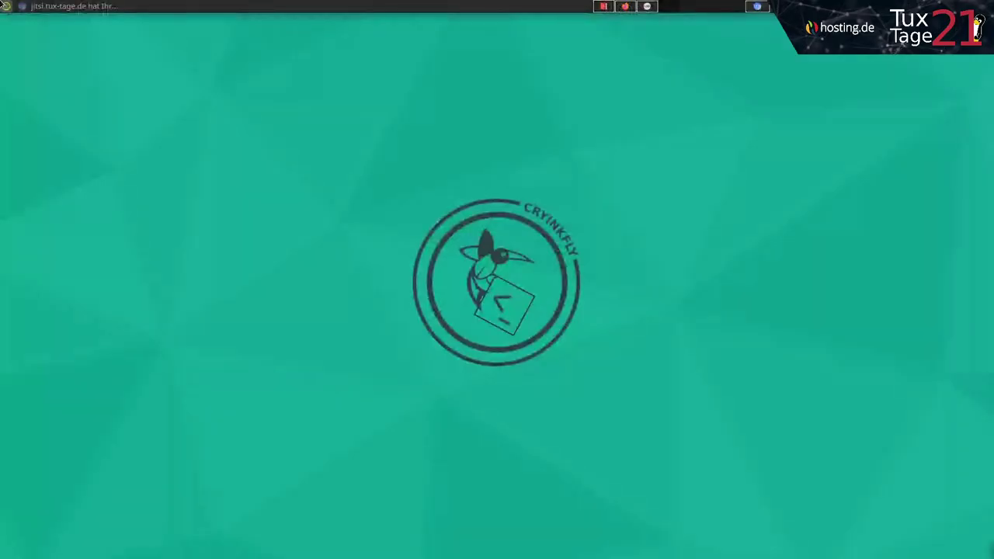
left_click(5, 5)
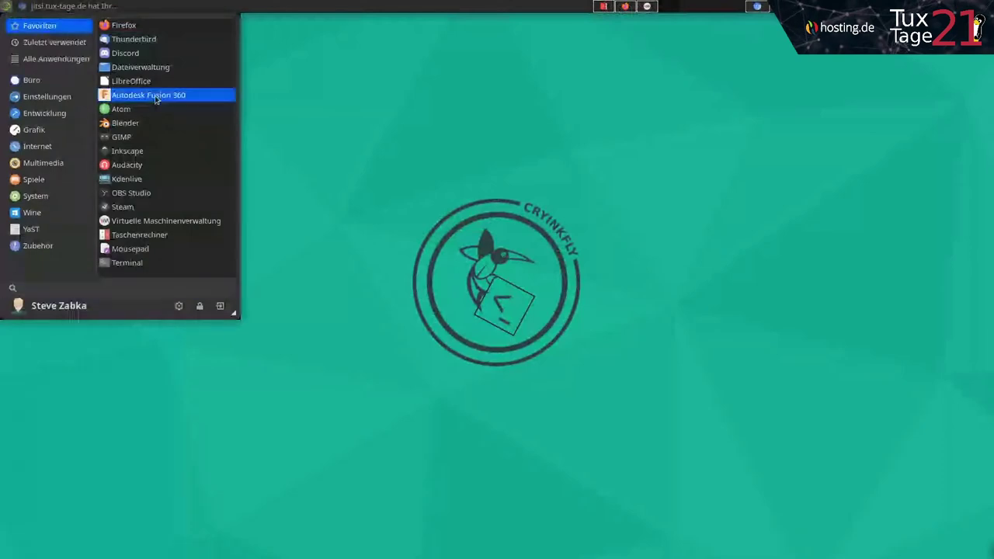
right_click(159, 95)
left_click(205, 169)
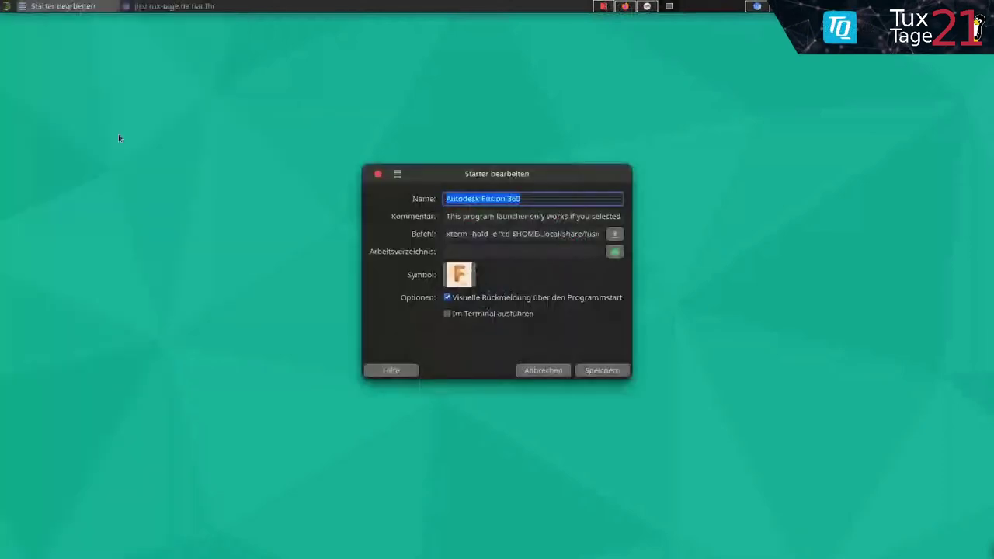
left_click_drag(631, 281, 970, 279)
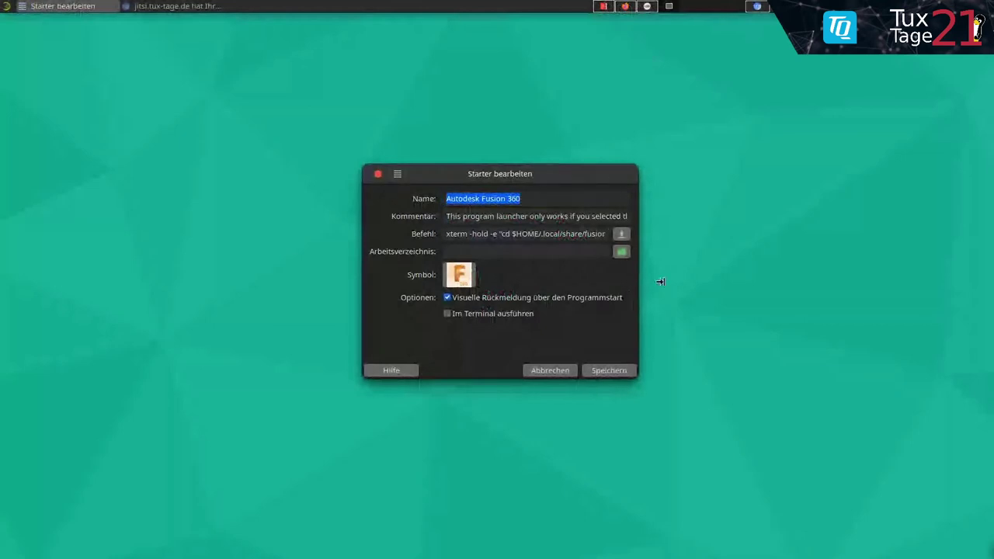
left_click_drag(723, 177, 439, 150)
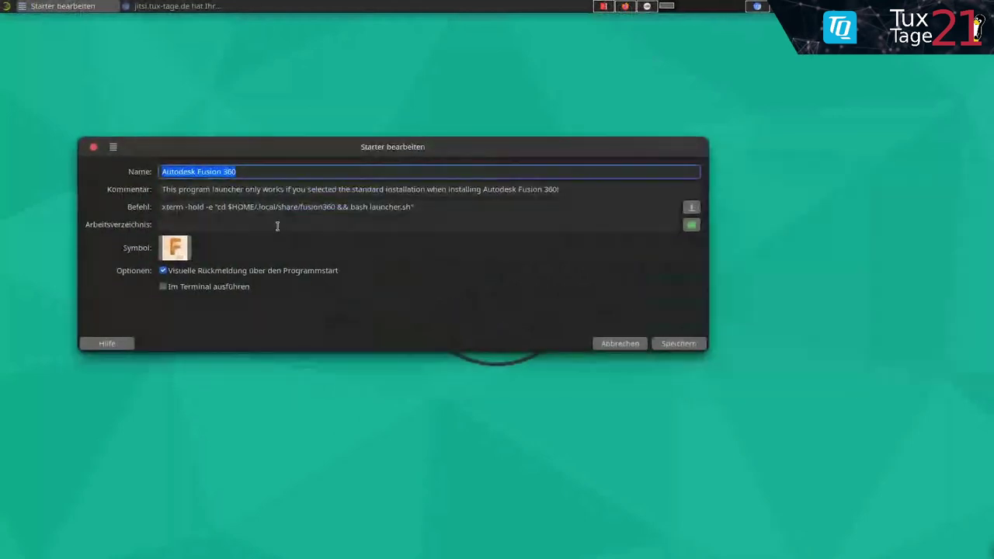
left_click(6, 5)
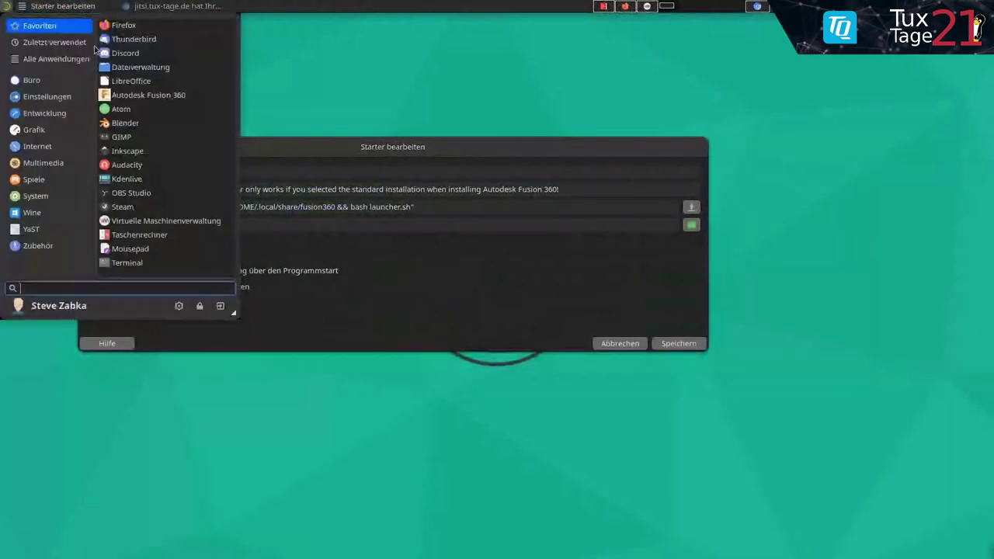
left_click(334, 146)
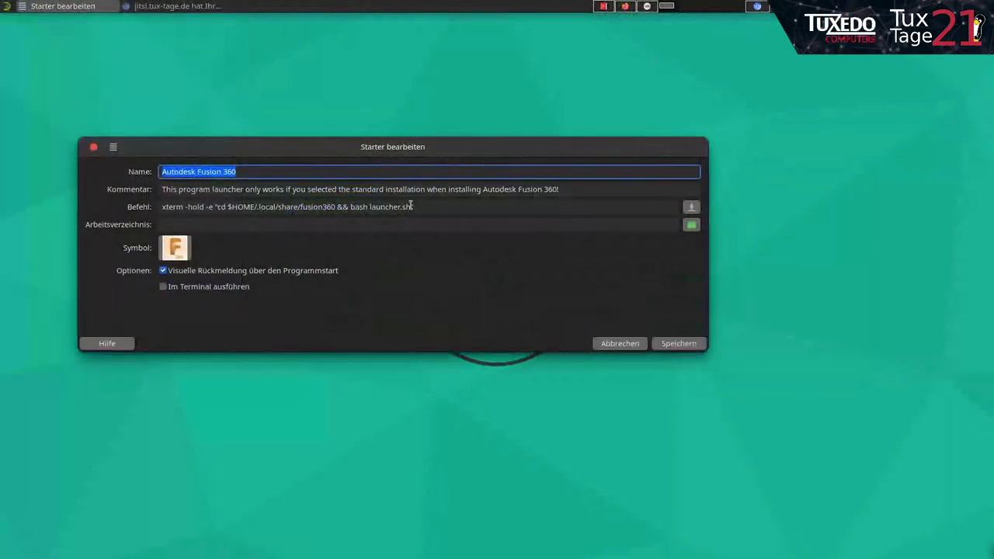
left_click(6, 6)
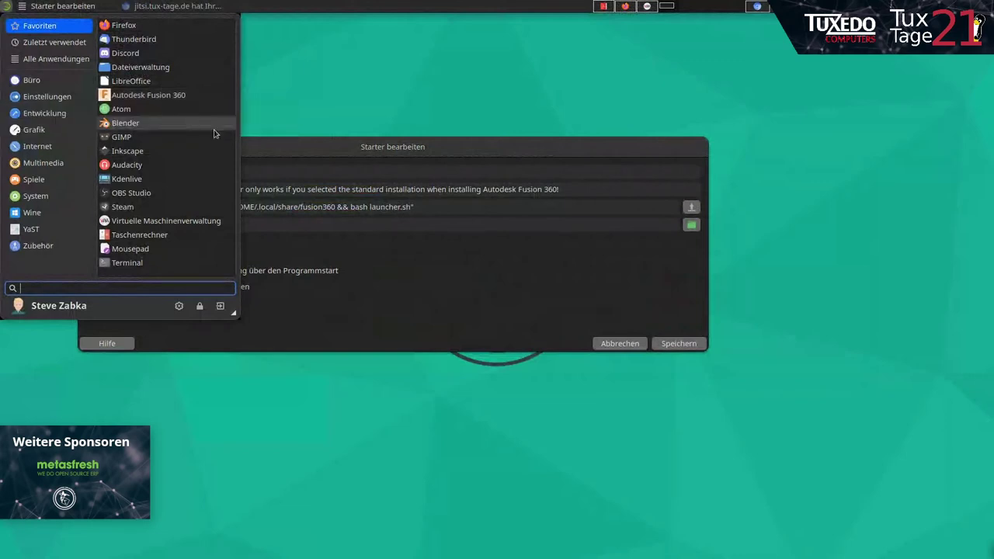
left_click(272, 147)
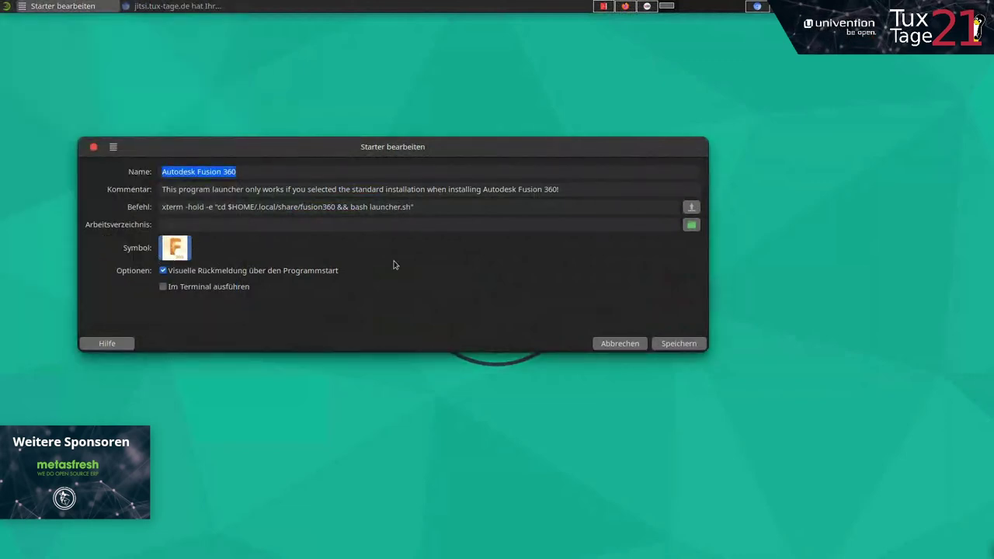
left_click(187, 253)
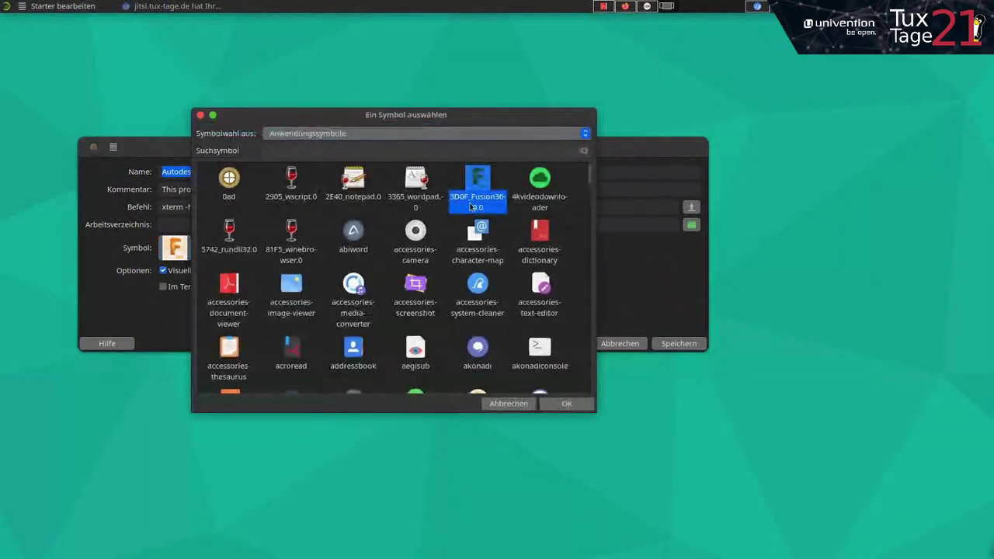
left_click(501, 404)
left_click(6, 5)
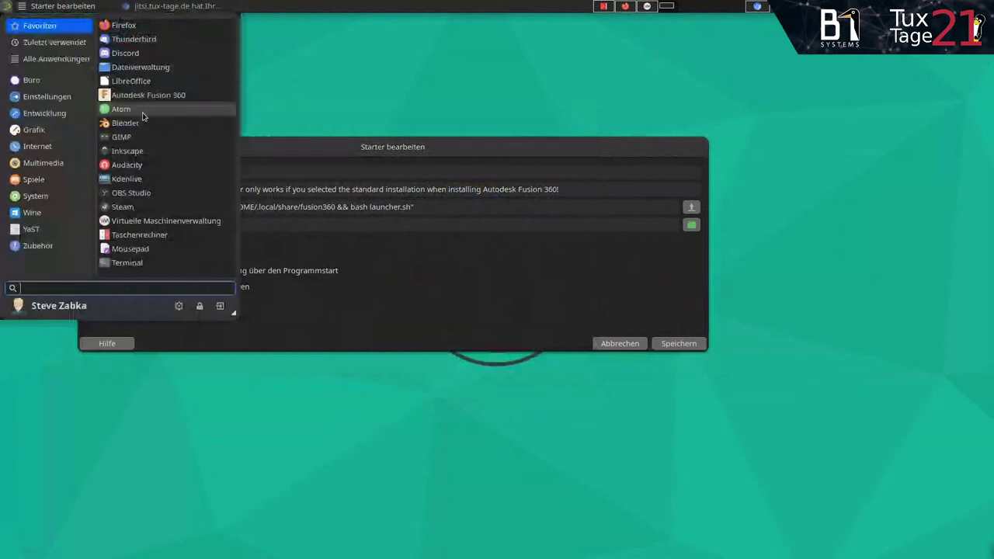
left_click(393, 152)
left_click(619, 343)
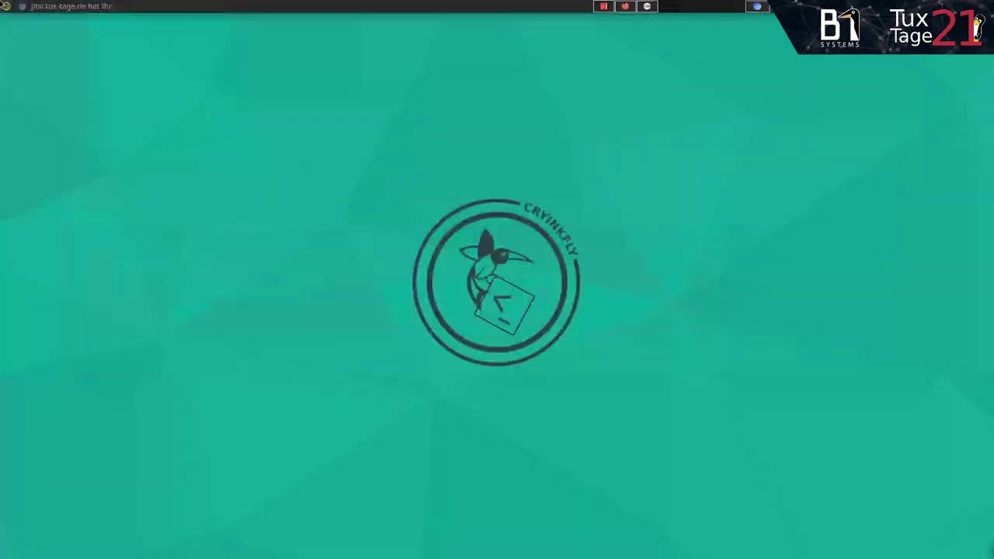
left_click(7, 6)
Step: Start Autodesk Fusion 360 from the application menu and wait for the untitled design
left_click(151, 94)
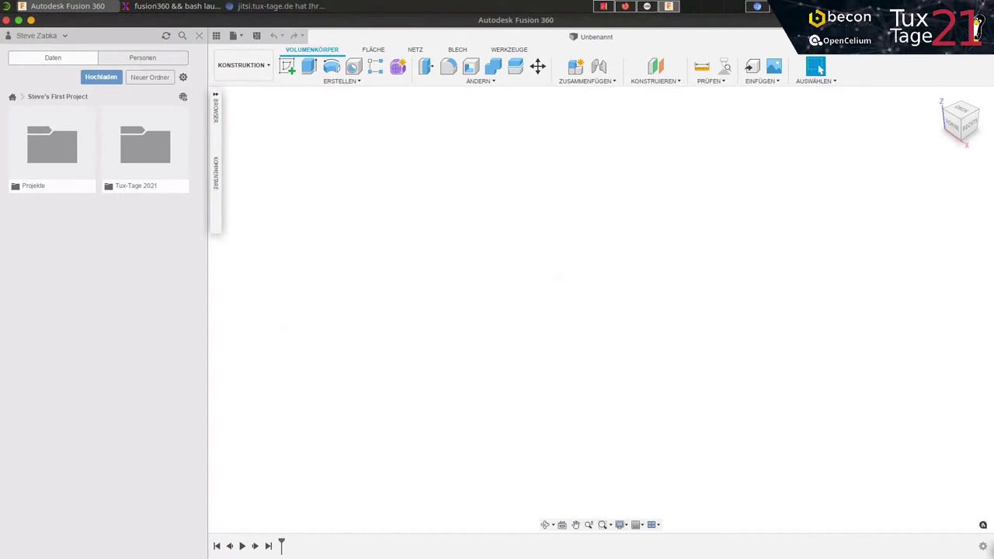
Step: Check the Fusion 360 version information in the About dialog
left_click(977, 31)
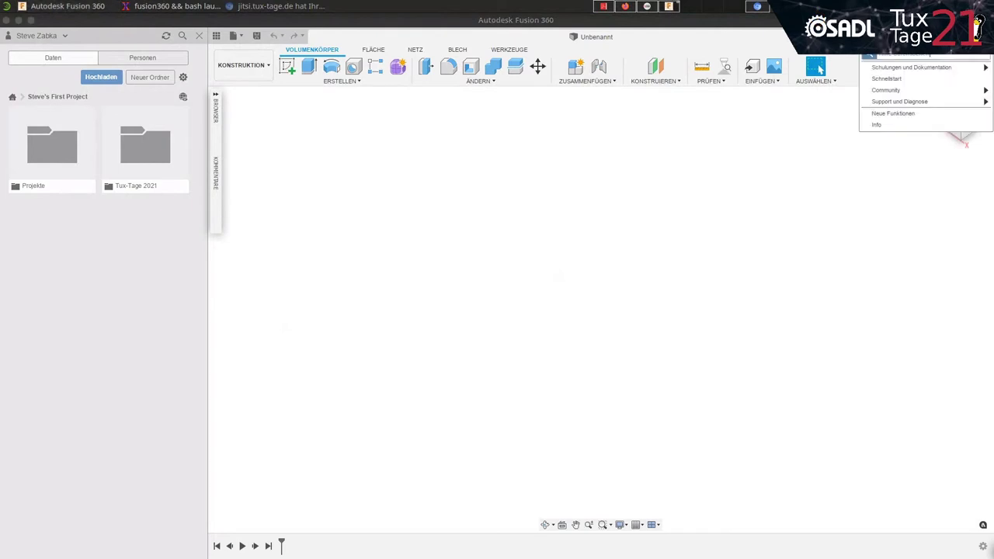
left_click(890, 124)
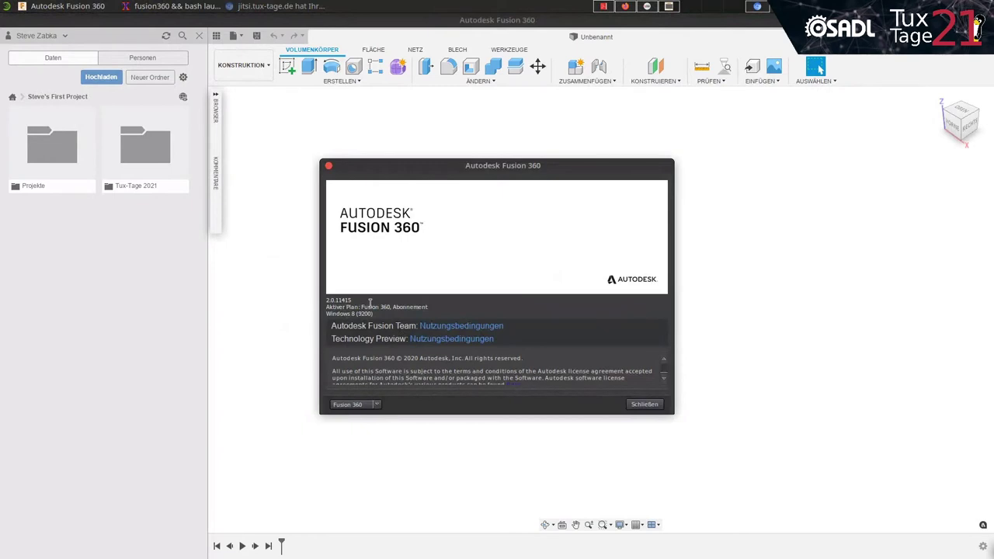
left_click(644, 405)
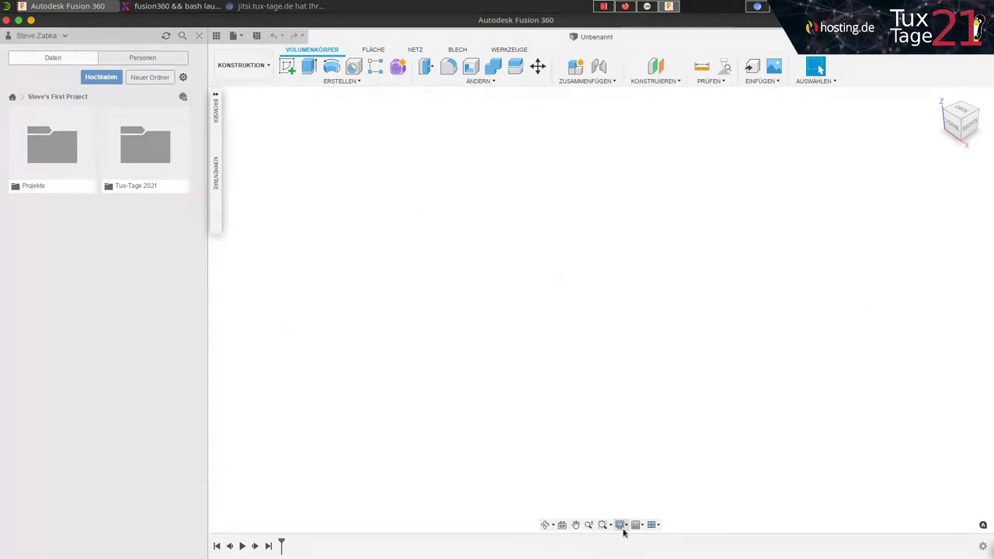
Step: Turn on the layout grid (Entwurfsraster) from the grid and snap settings
left_click(622, 525)
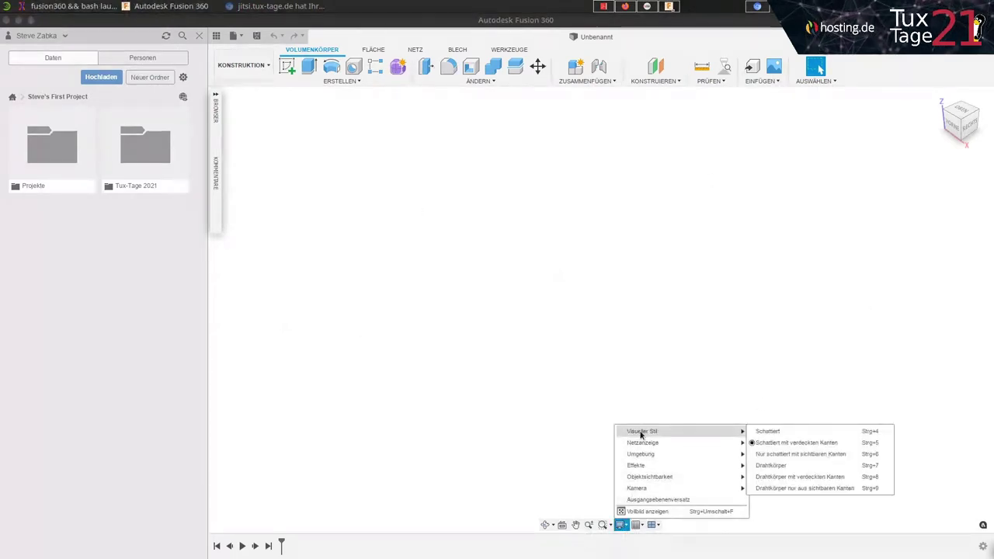
mouse_move(643, 443)
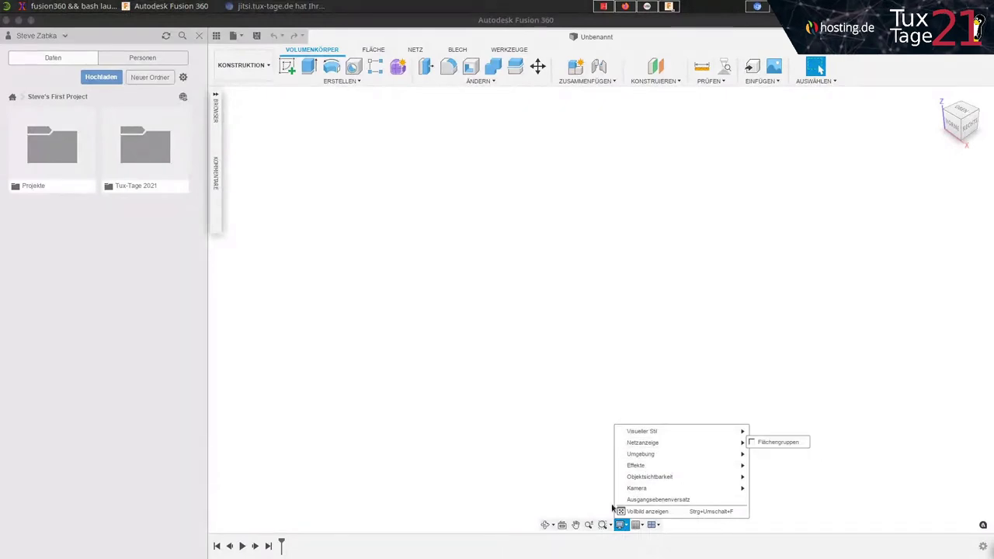
left_click(635, 525)
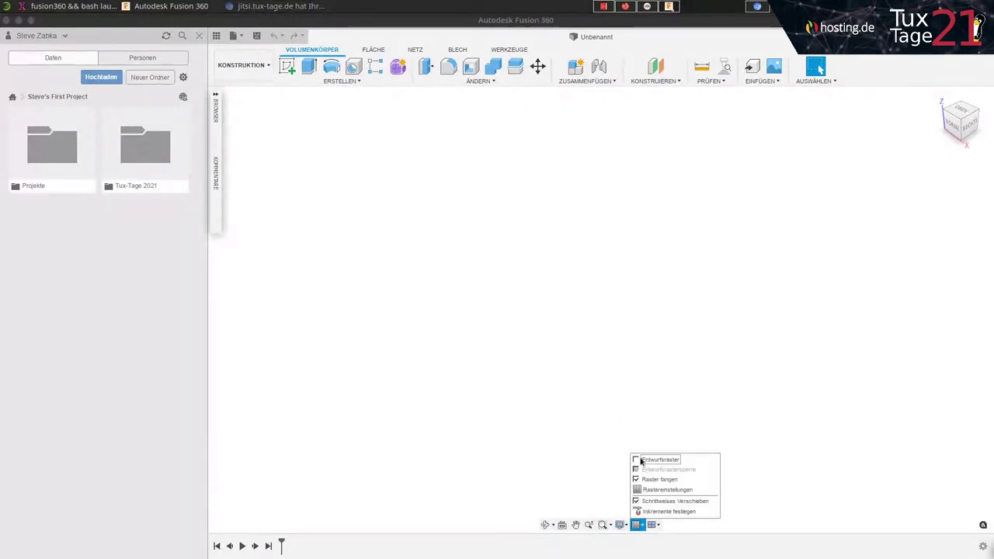
left_click(695, 294)
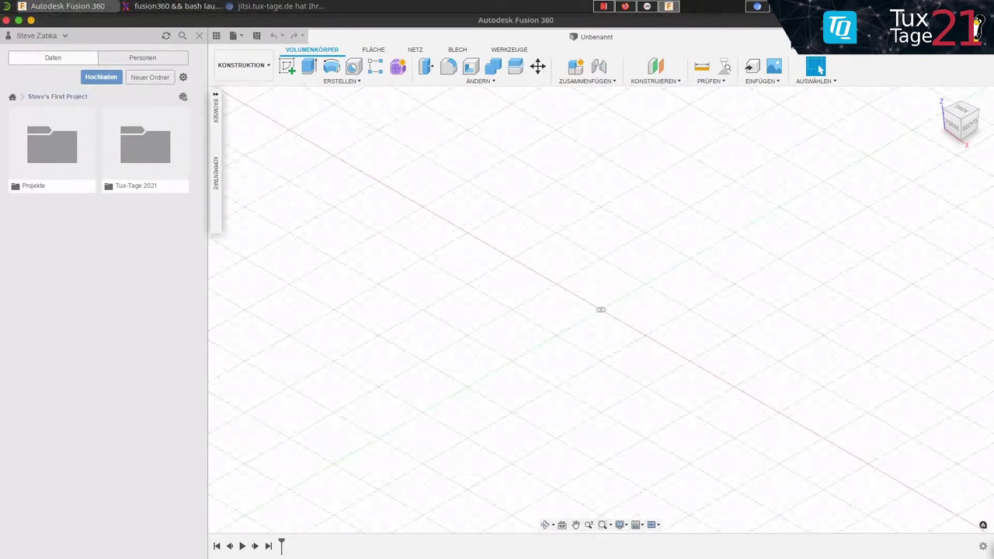
Step: Review the GPU values in Fusion 360's graphics diagnostics, then dismiss the help menu
left_click(976, 31)
left_click(893, 35)
mouse_move(899, 102)
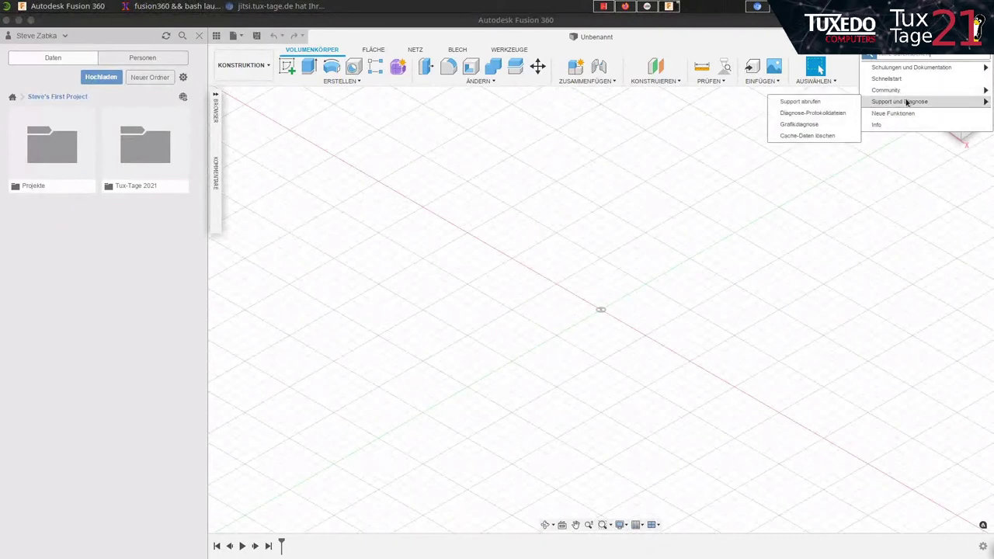
left_click(804, 126)
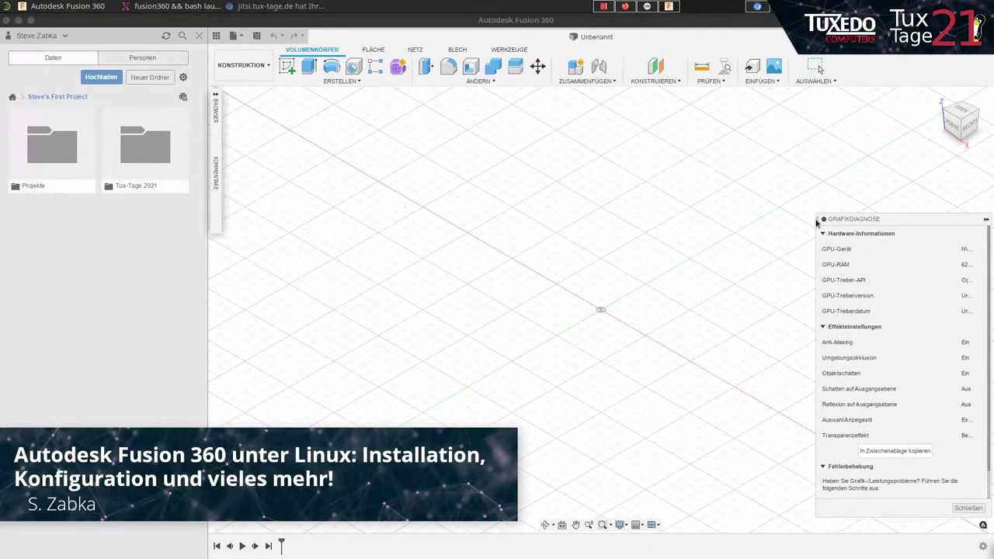
left_click_drag(818, 219, 633, 243)
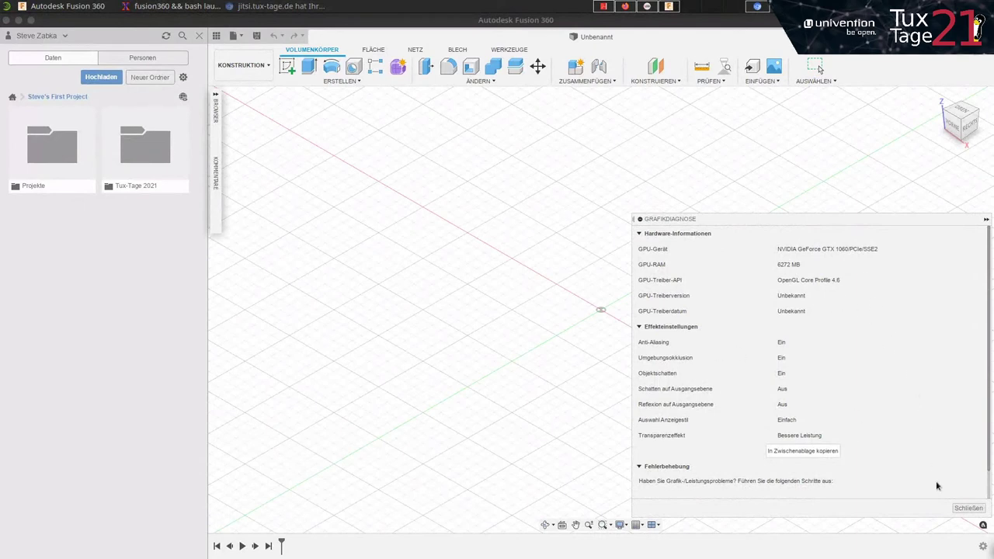
left_click(967, 509)
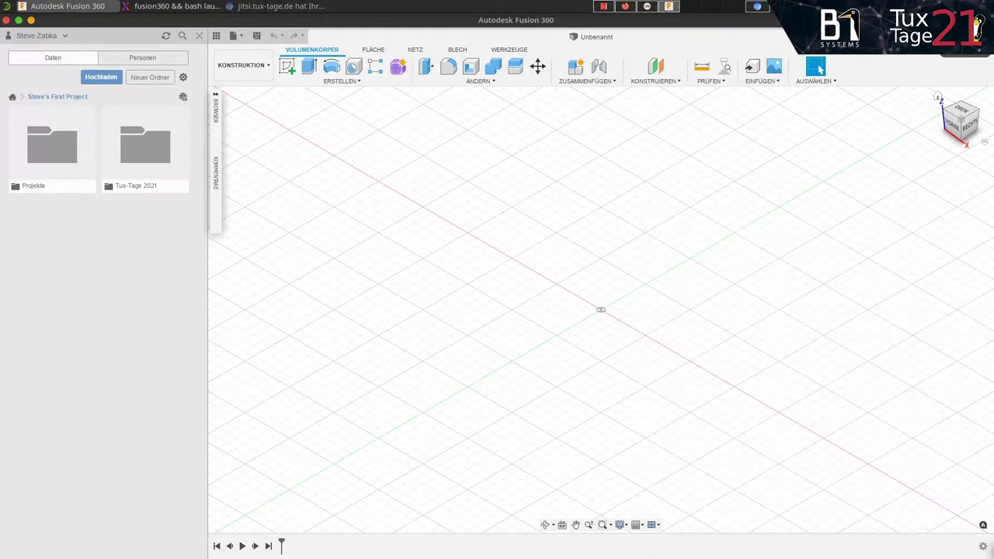
left_click(952, 37)
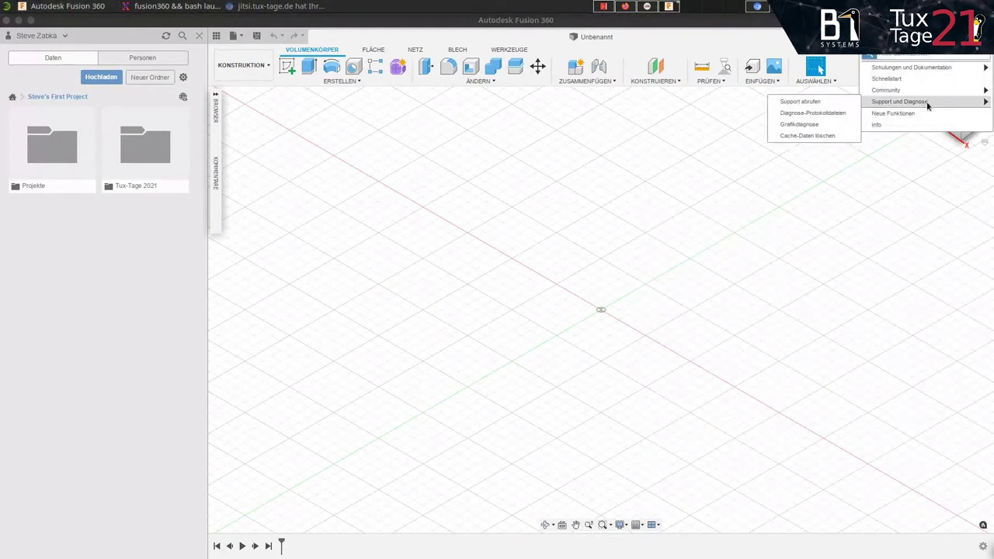
left_click(960, 67)
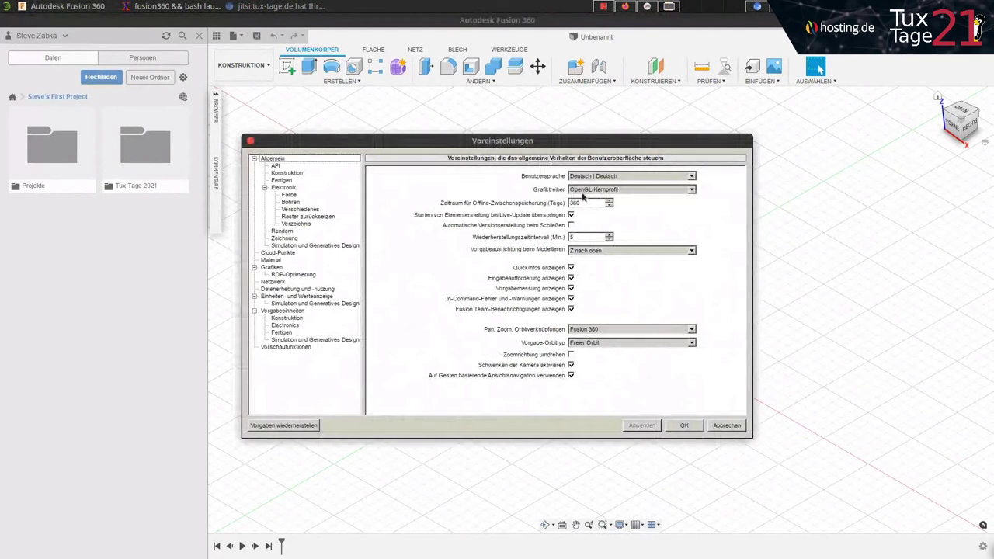
Step: Keep the graphics driver on OpenGL-Kernprofil and show the Vorschaufunktionen preferences page
left_click(584, 192)
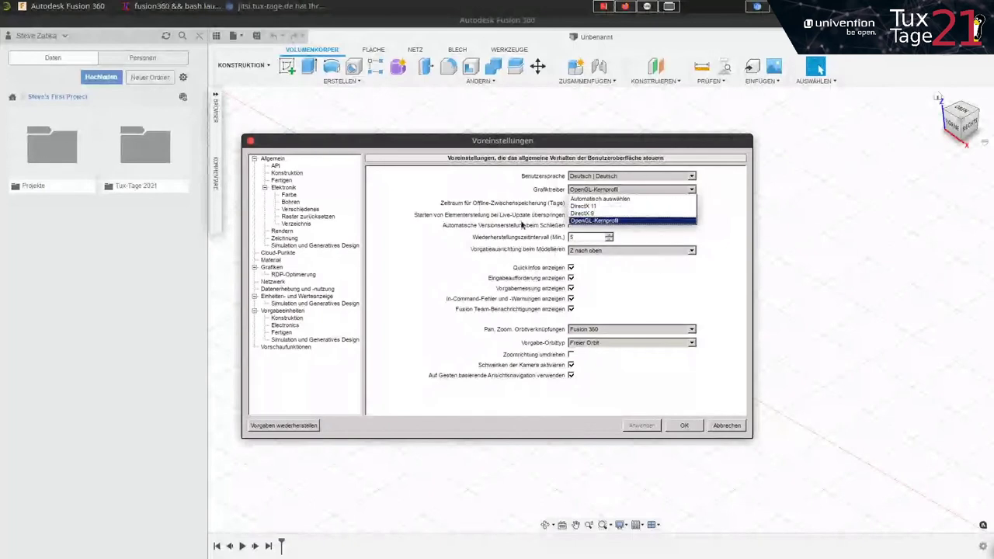
left_click(485, 223)
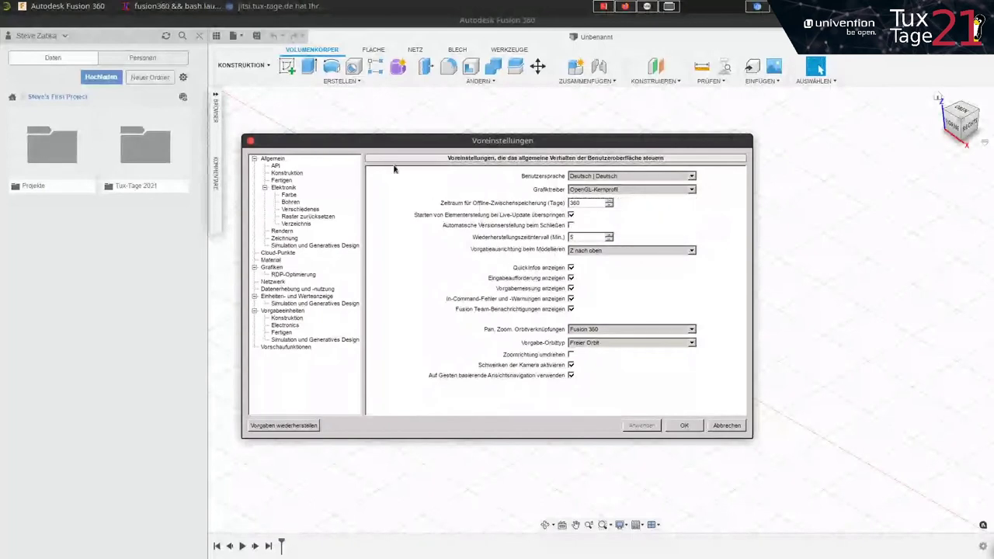
left_click(284, 347)
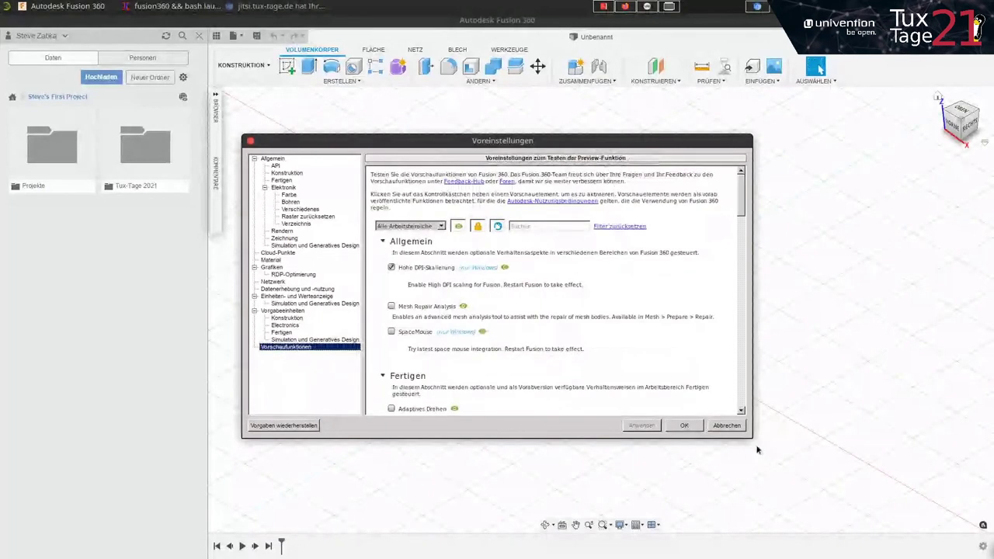
Step: Enlarge the Voreinstellungen dialog to show more of the preview features list
left_click_drag(748, 436, 766, 491)
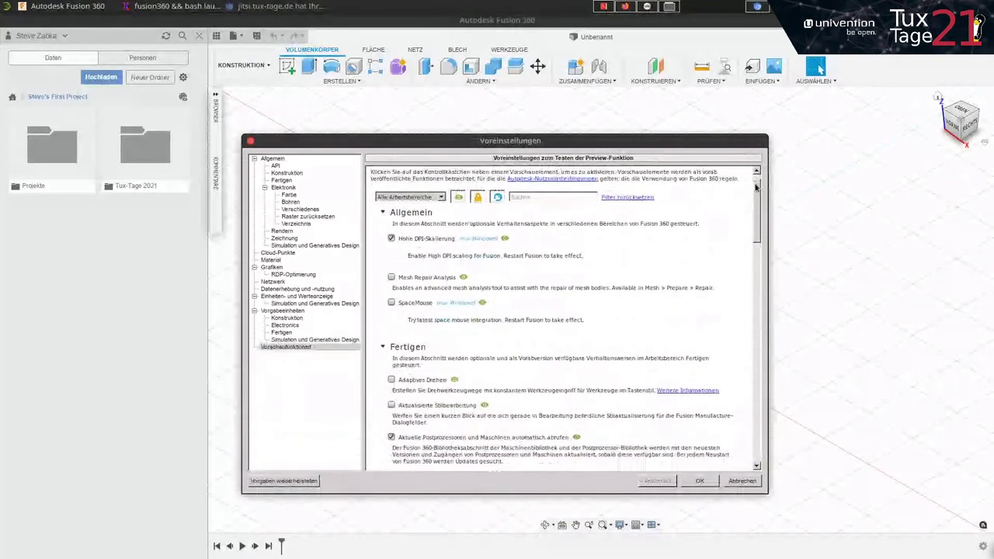
left_click_drag(757, 182, 752, 199)
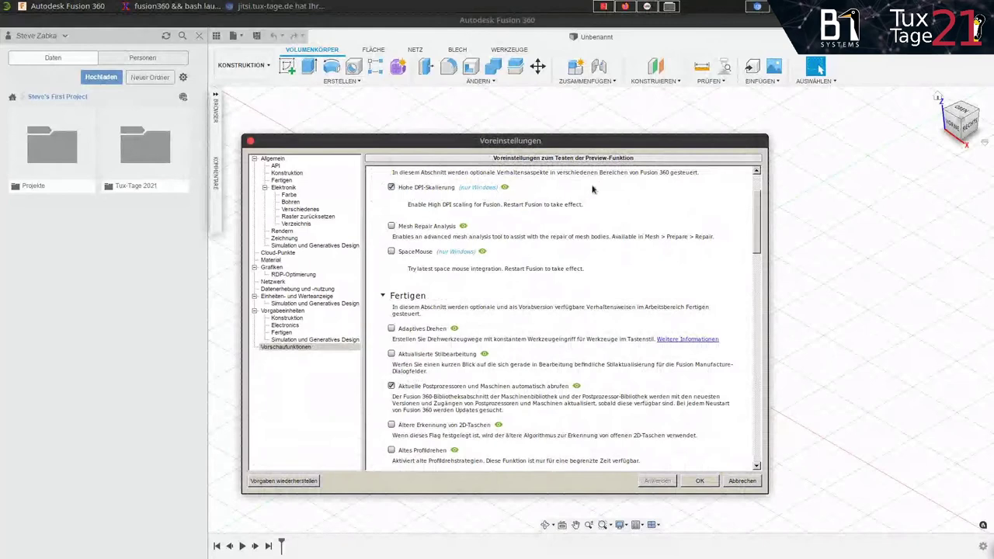
left_click_drag(758, 216, 757, 203)
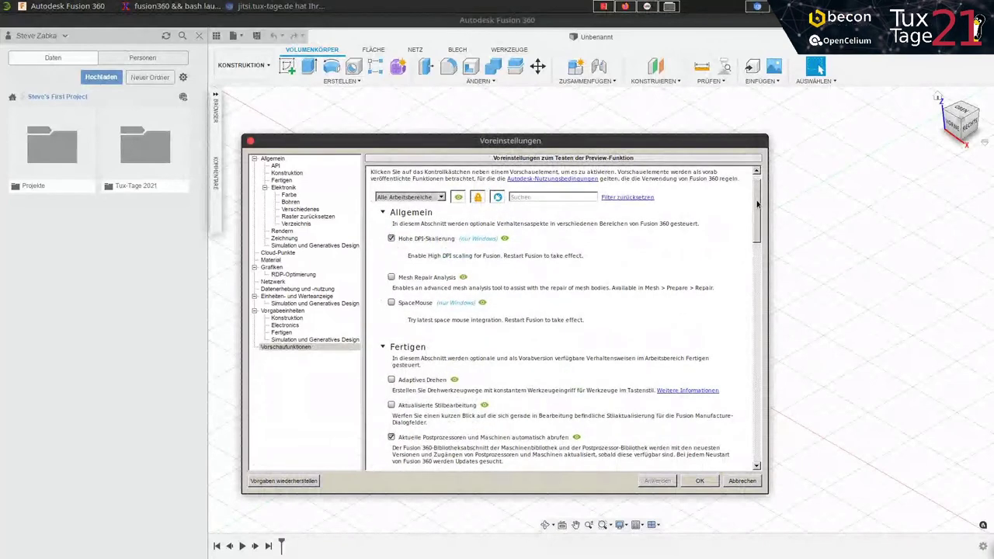
left_click_drag(758, 203, 758, 211)
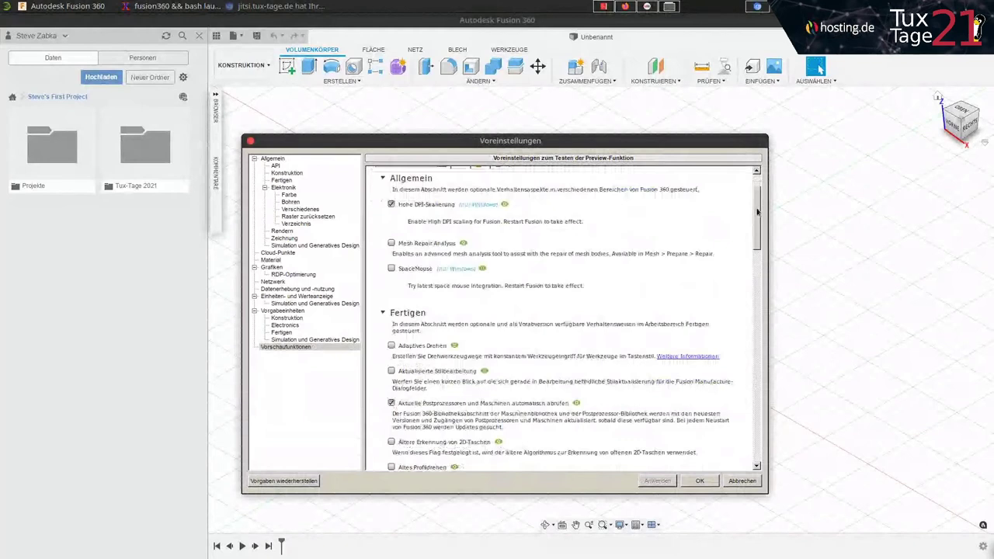
left_click_drag(756, 206, 754, 389)
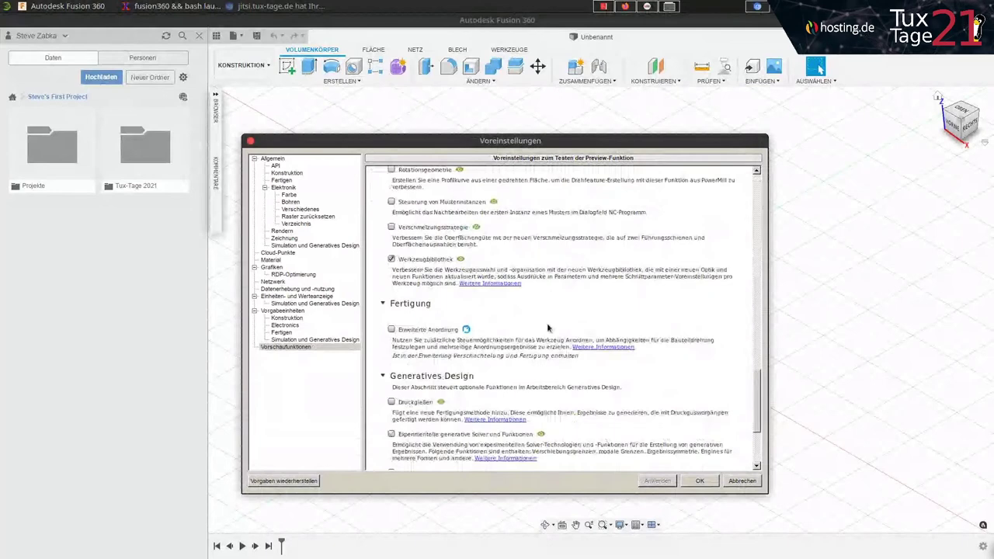
Step: Scroll the preview features, cancel the preferences, and open the Additive Assistant (FFF)
scroll(548, 329, "up", 1)
scroll(553, 337, "up", 4)
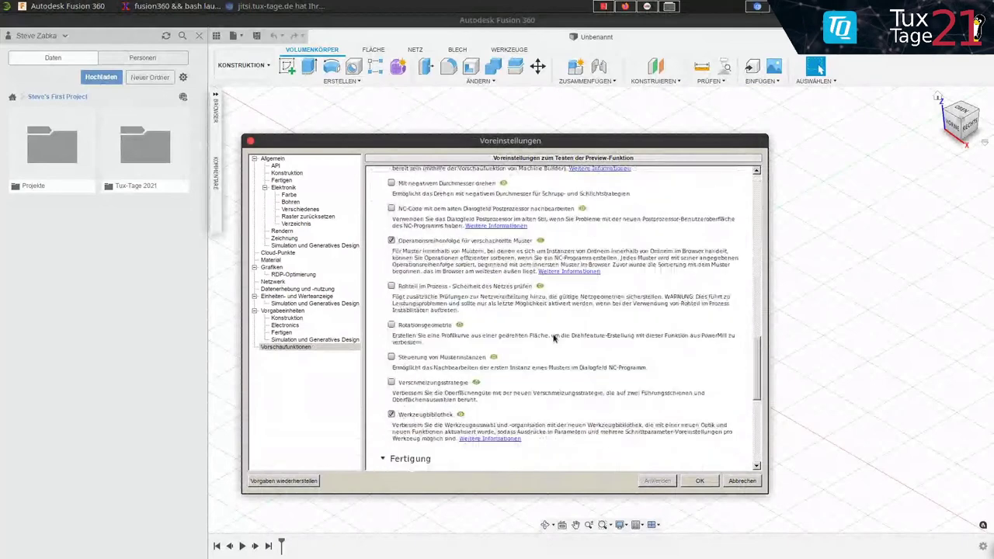
scroll(571, 356, "up", 5)
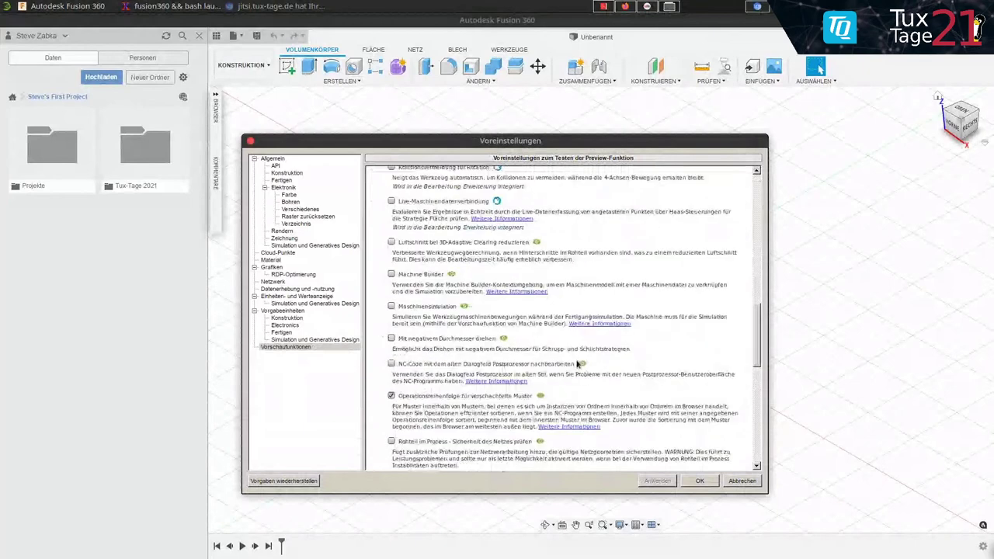
scroll(578, 363, "up", 2)
scroll(577, 364, "up", 3)
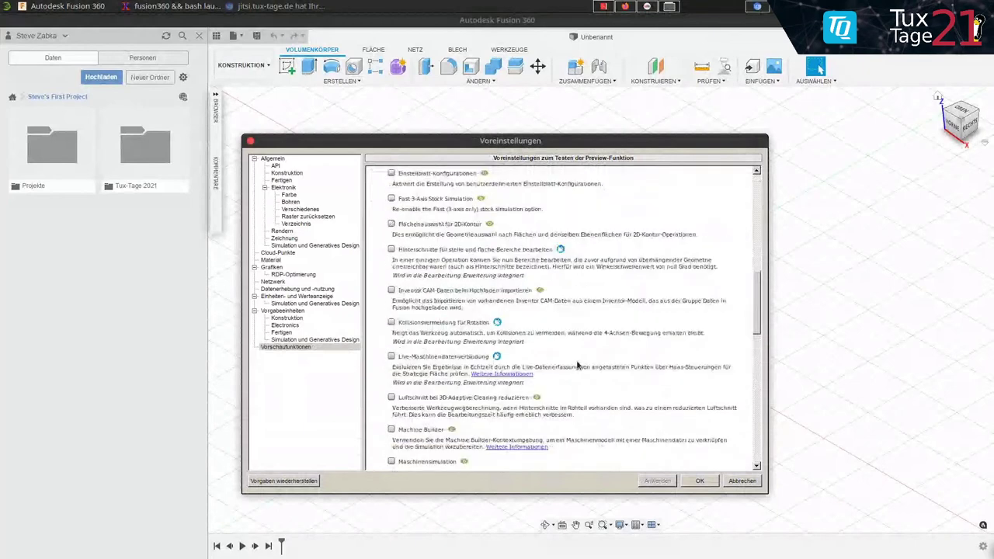
left_click(738, 481)
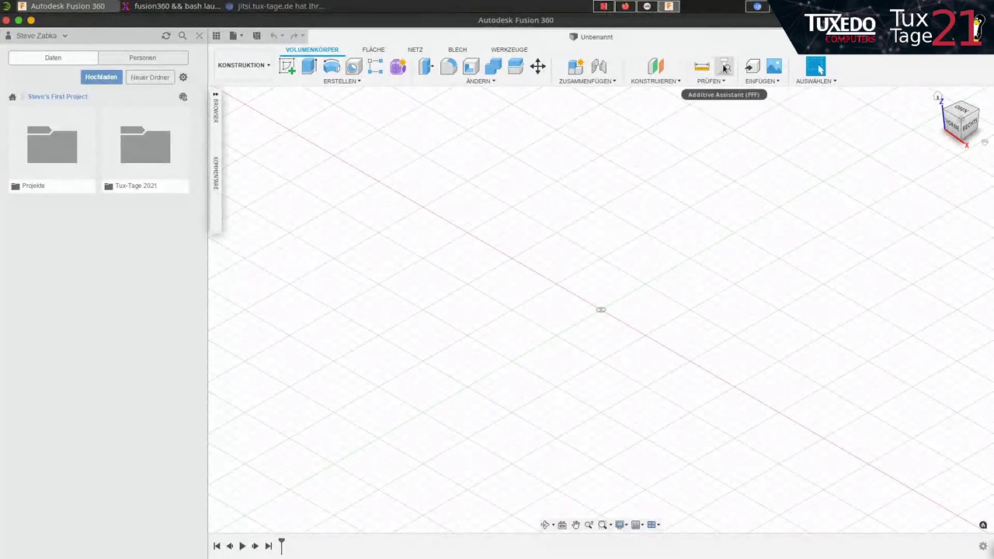
left_click(726, 76)
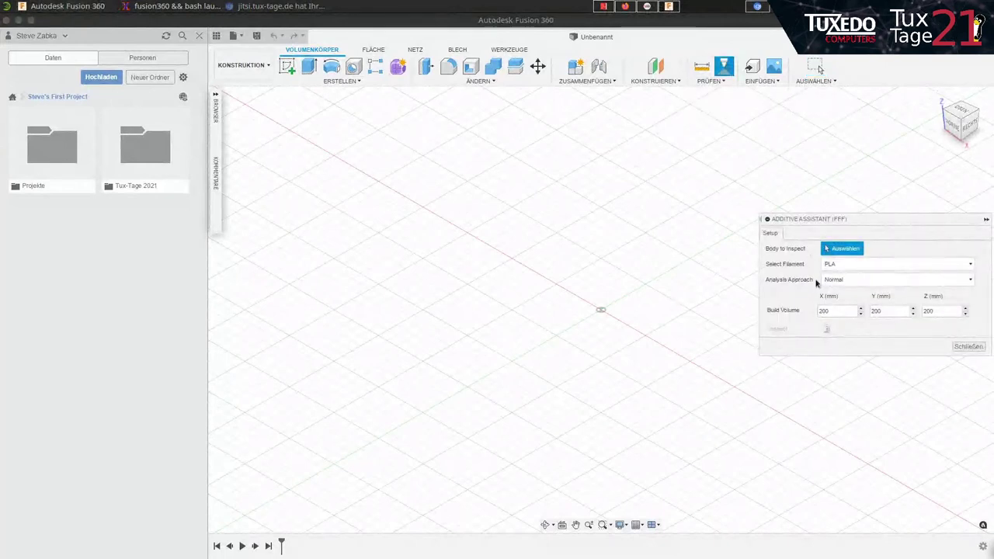
Step: Close the Additive Assistant and open the RPI4-Case design from the Tux-Tage 2021 folder
left_click(967, 347)
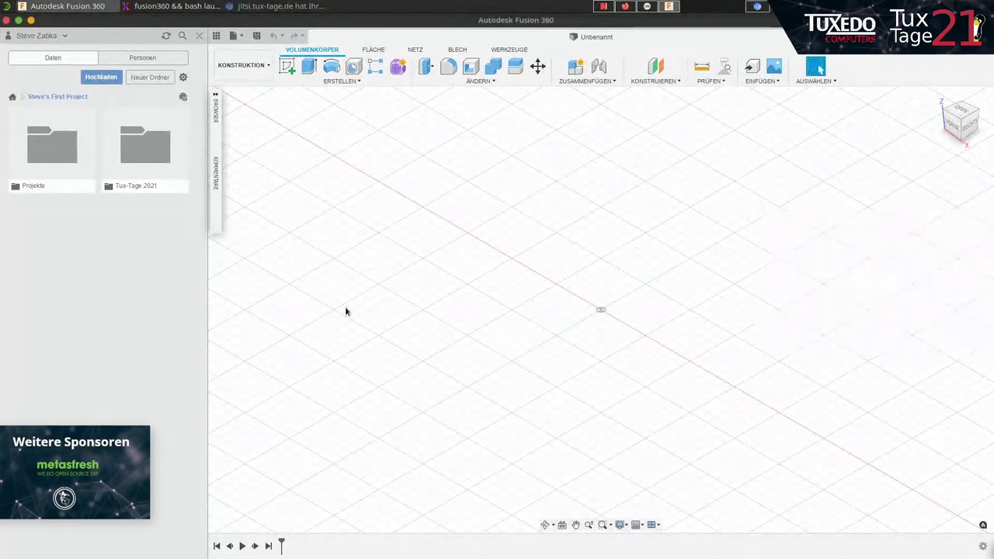
left_click(156, 142)
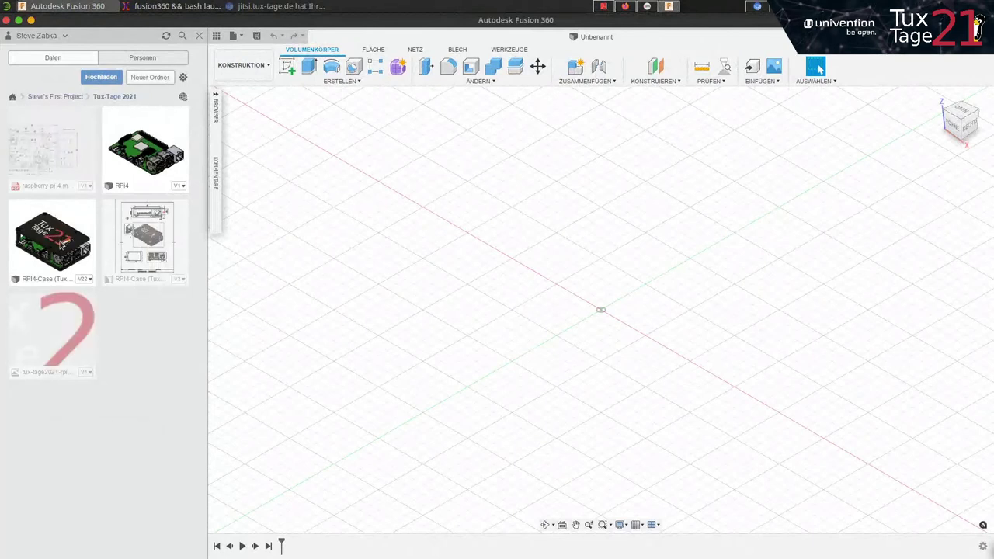
right_click(63, 244)
left_click(71, 254)
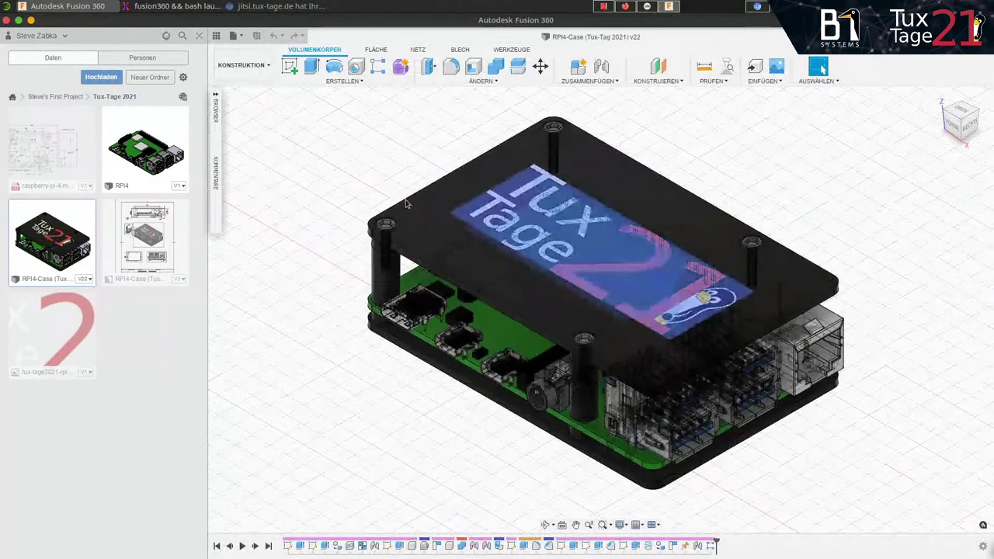
Step: Switch the visual style to shaded, hide the data panel, and recentre the case
left_click(622, 524)
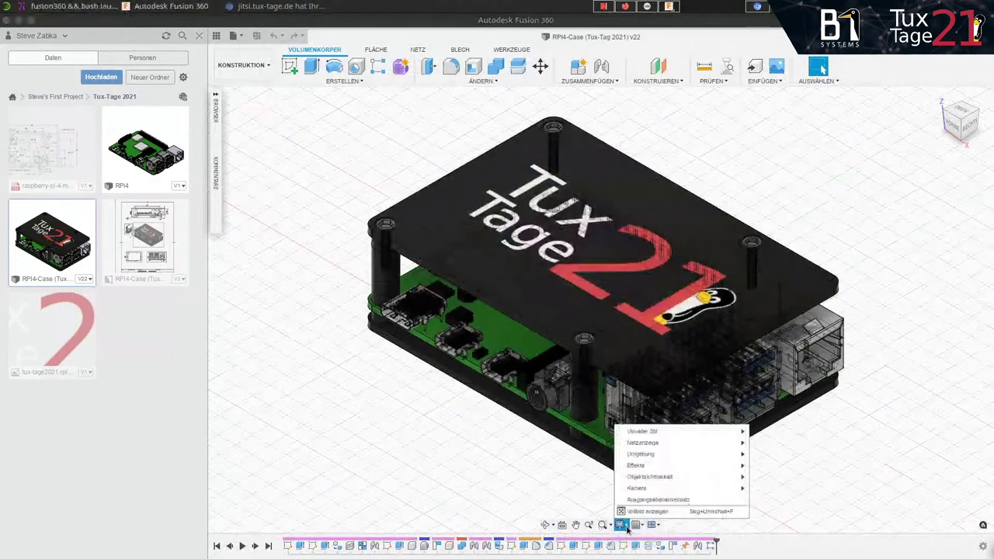
left_click(749, 433)
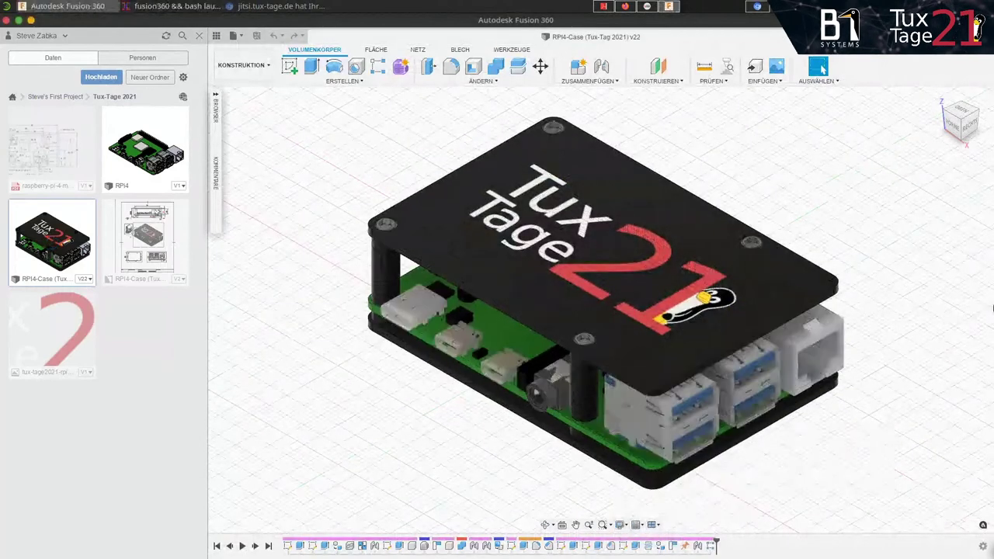
left_click(216, 36)
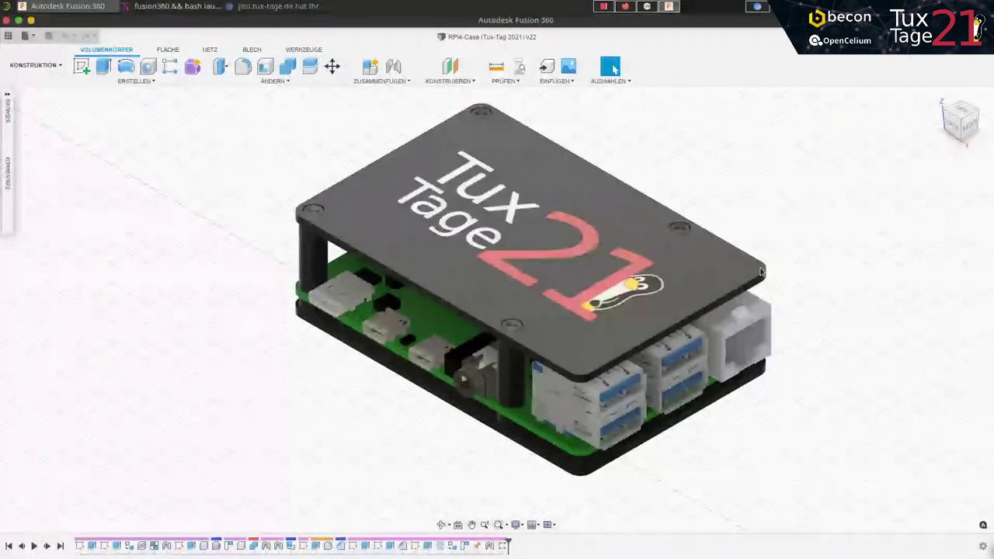
mouse_move(729, 290)
middle_mouse_down()
mouse_move(796, 281)
mouse_move(663, 314)
middle_mouse_up()
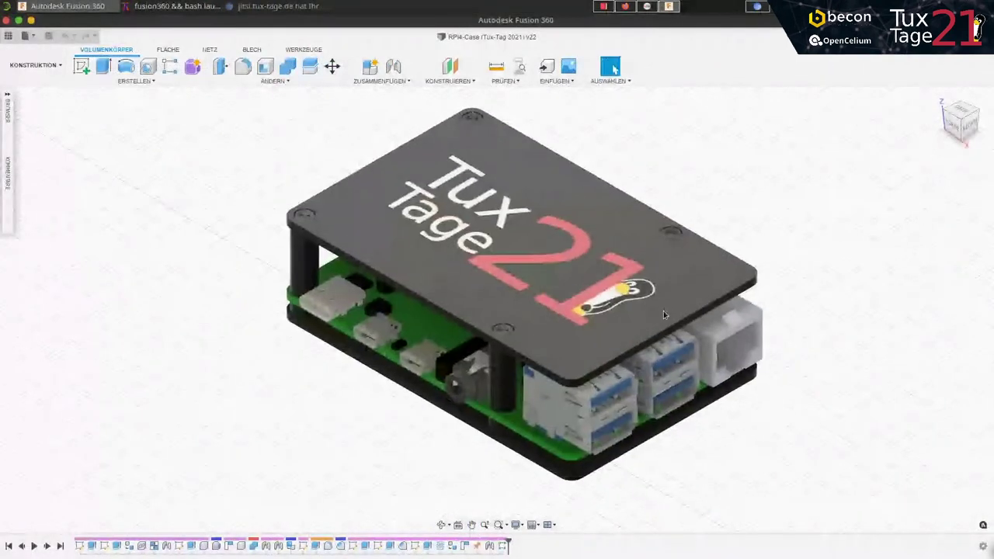
Step: Edit Sketch1, the case plate outline, select its profile and zoom in on the corner
double_click(80, 546)
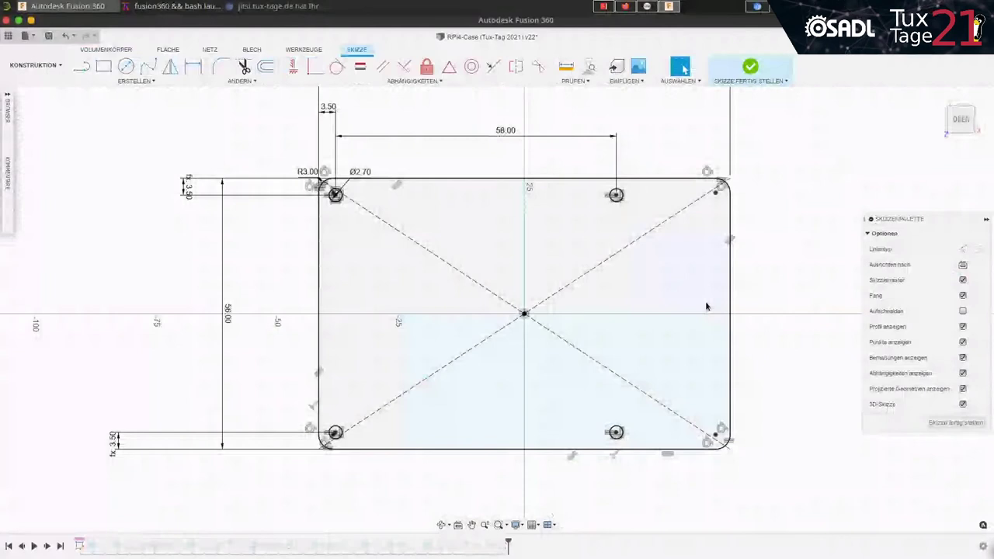
left_click(345, 201)
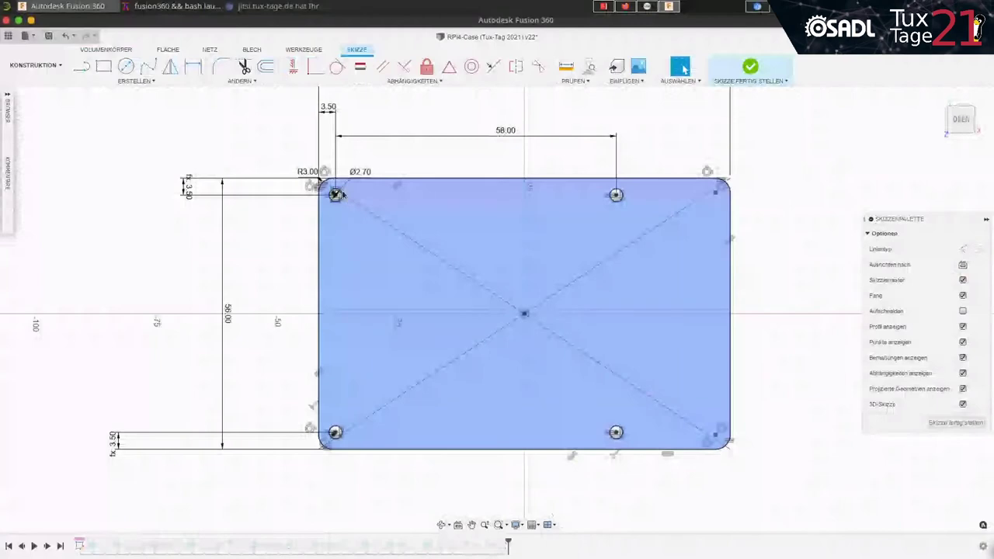
scroll(341, 202, "up", 1)
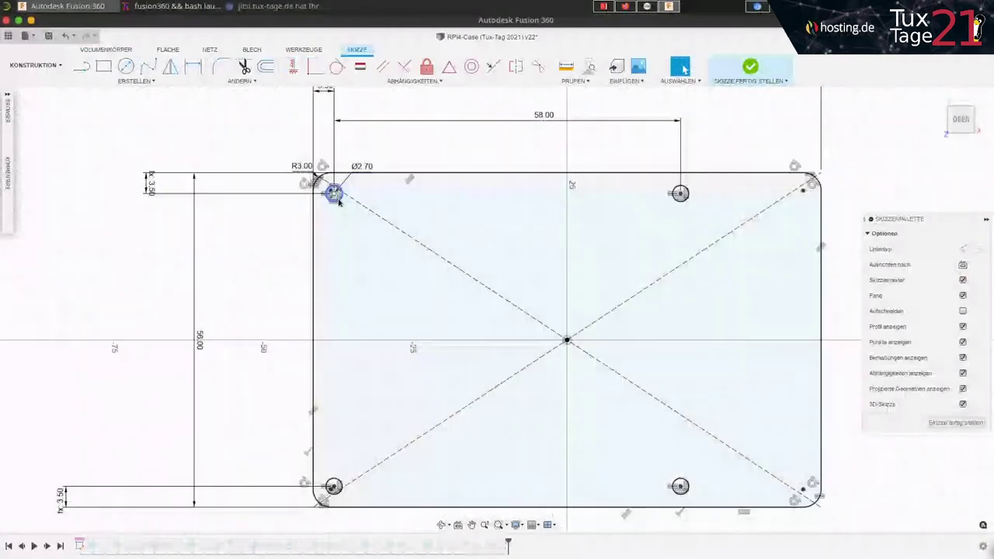
scroll(339, 198, "up", 4)
scroll(333, 190, "up", 2)
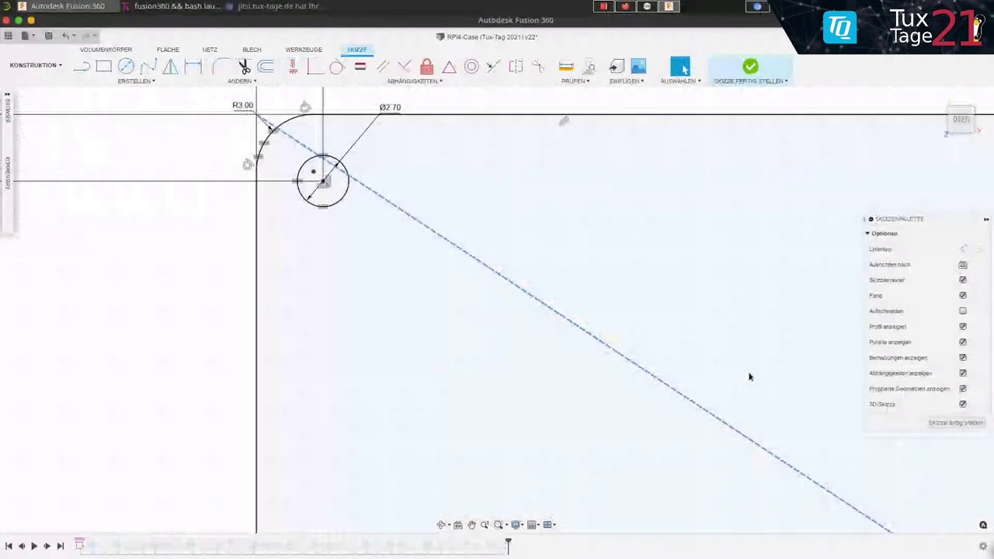
scroll(745, 382, "down", 1)
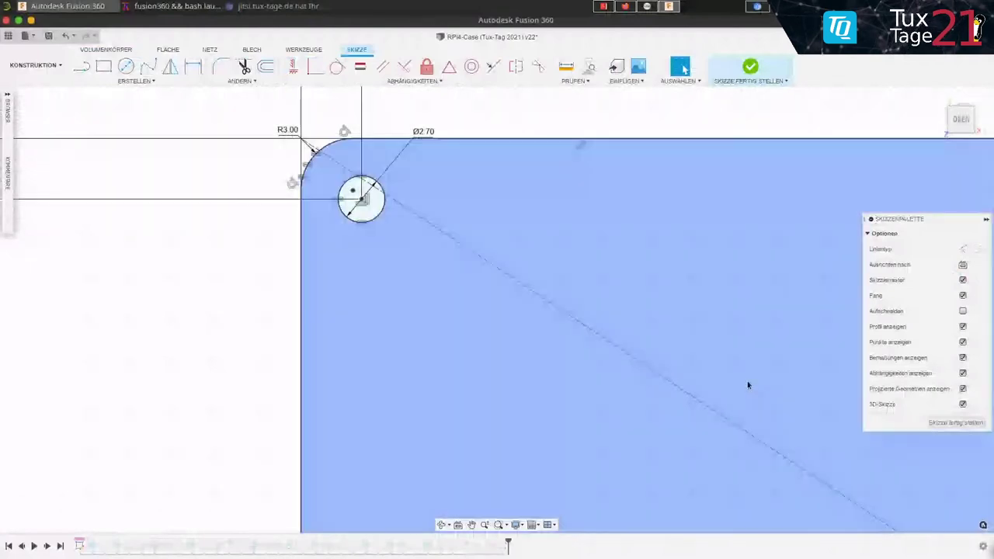
scroll(737, 373, "down", 2)
scroll(840, 376, "down", 1)
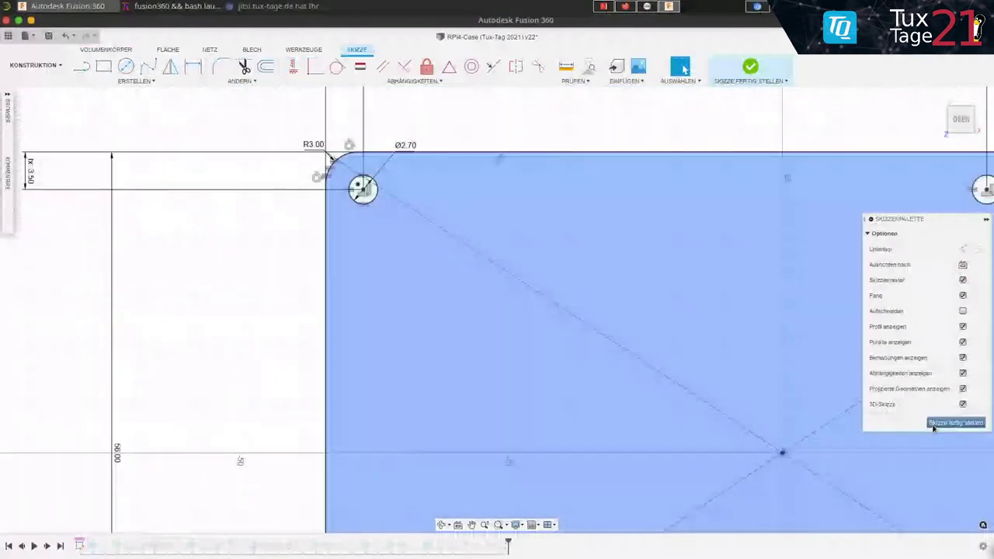
left_click(939, 98)
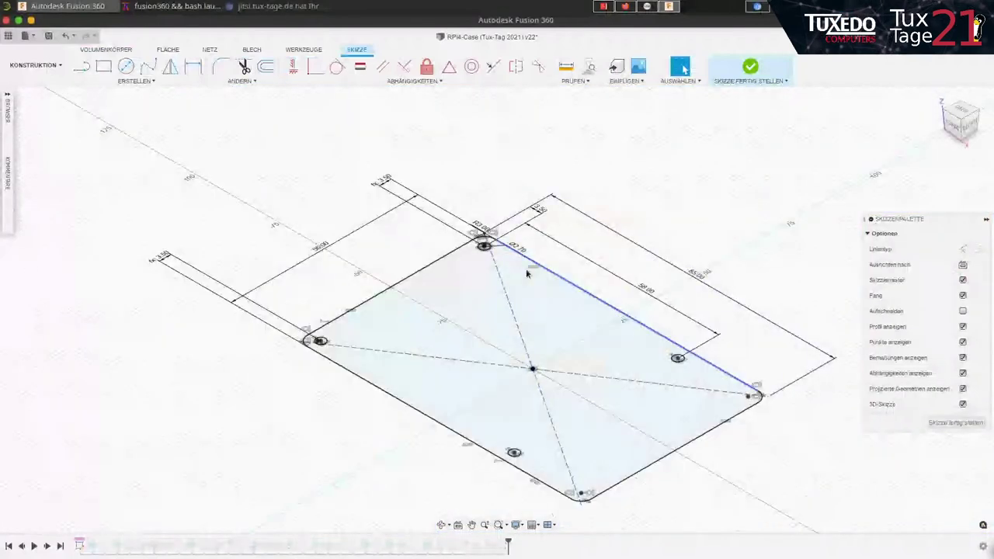
scroll(510, 253, "up", 1)
scroll(509, 252, "up", 1)
scroll(474, 227, "up", 2)
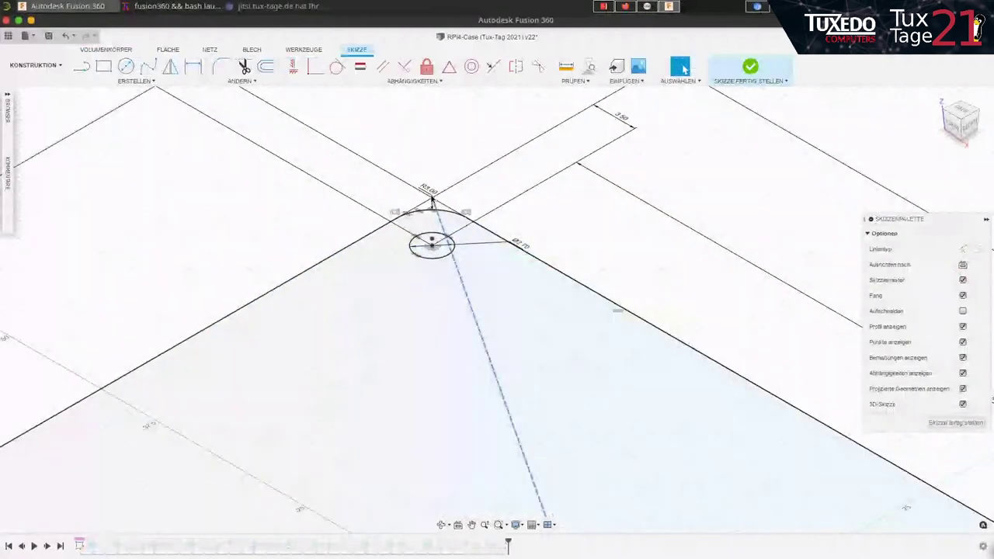
Step: Try a 10 mm corner radius, undo back to R3.00, and finish the sketch
double_click(431, 193)
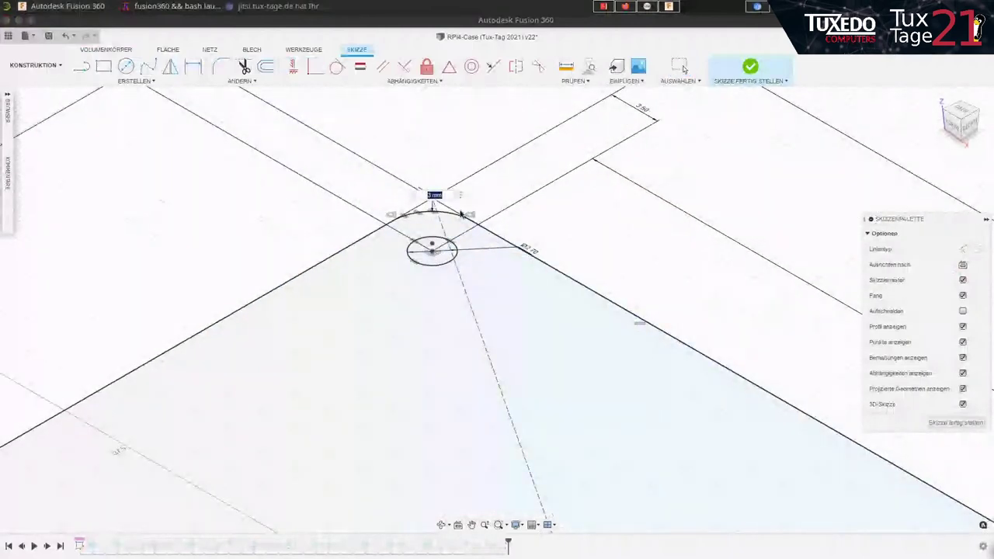
type("10")
key("Return")
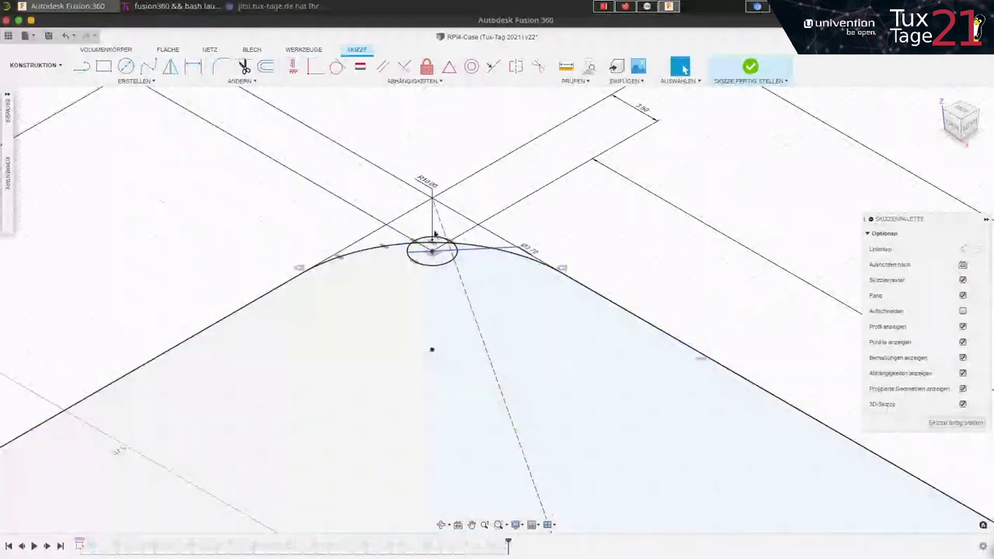
double_click(428, 184)
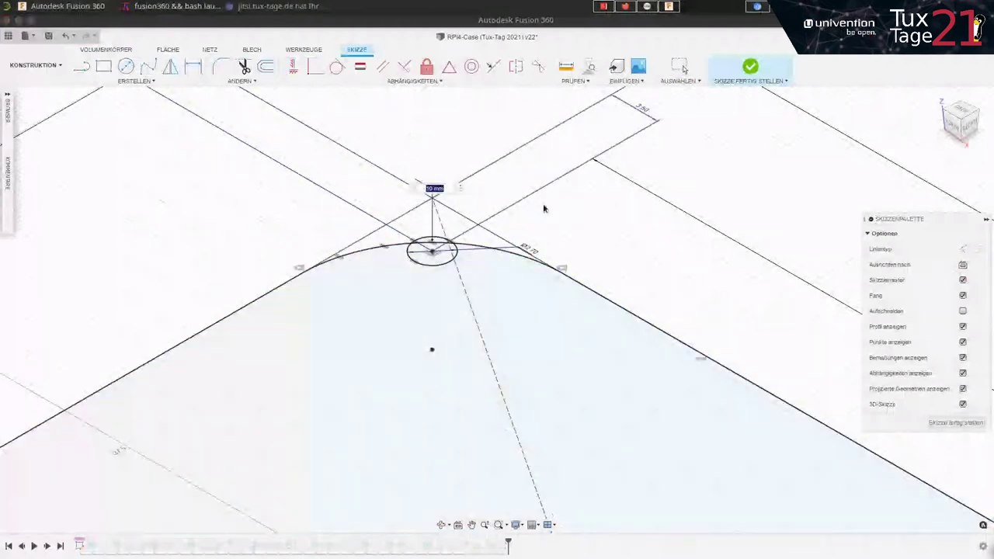
key("Escape")
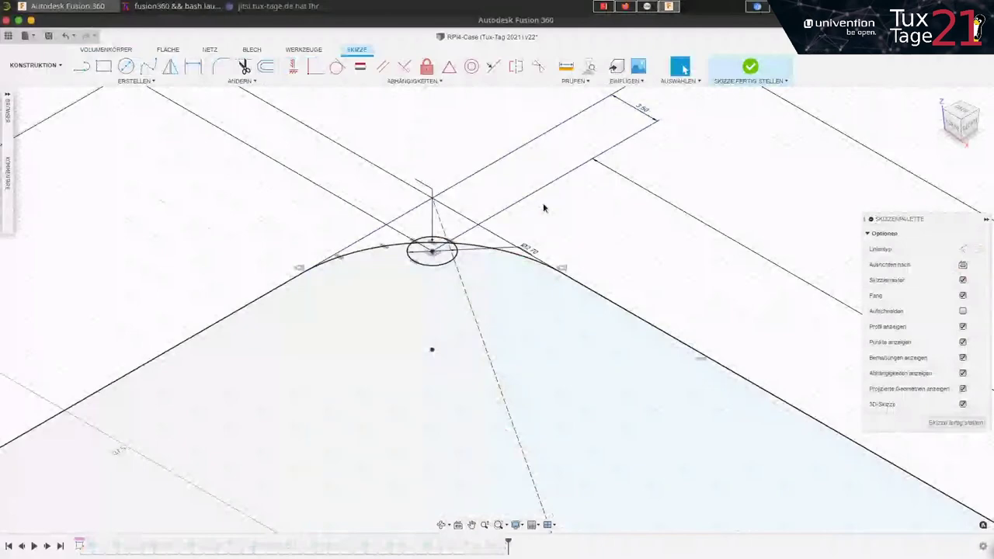
key("ctrl+z")
left_click(955, 422)
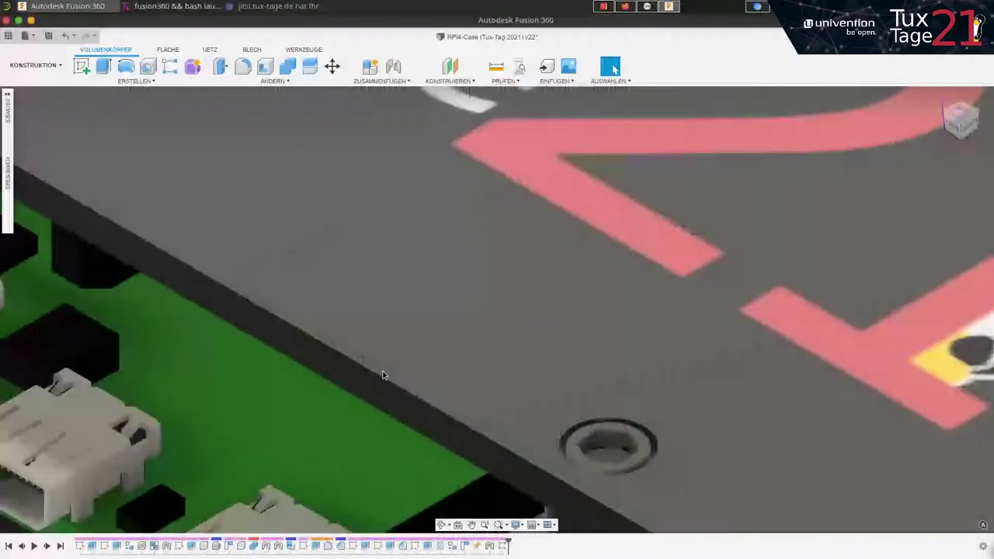
Step: Zoom and pan the view toward the board's connectors and USB-C port
scroll(372, 398, "down", 5)
scroll(327, 311, "up", 3)
scroll(319, 299, "up", 2)
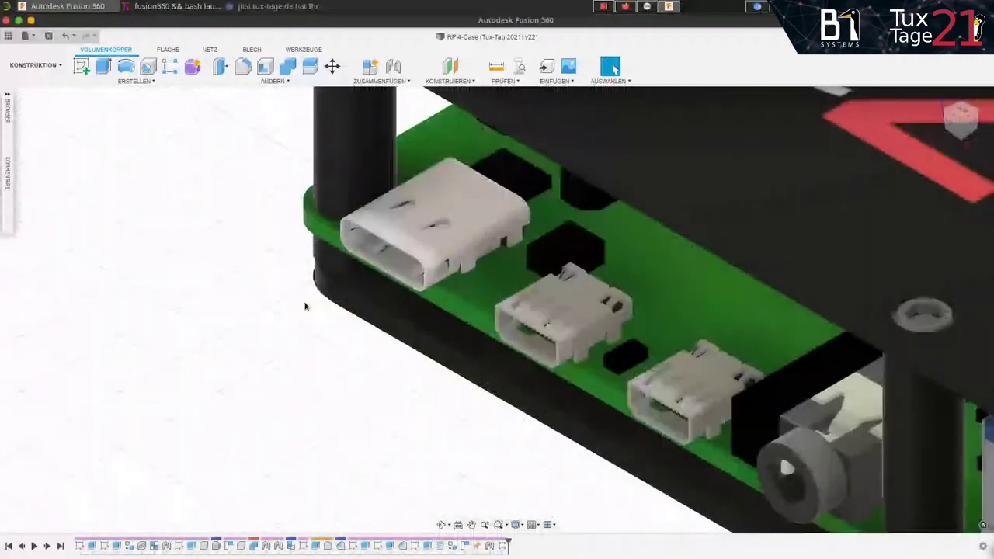
scroll(314, 292, "up", 2)
scroll(315, 292, "up", 2)
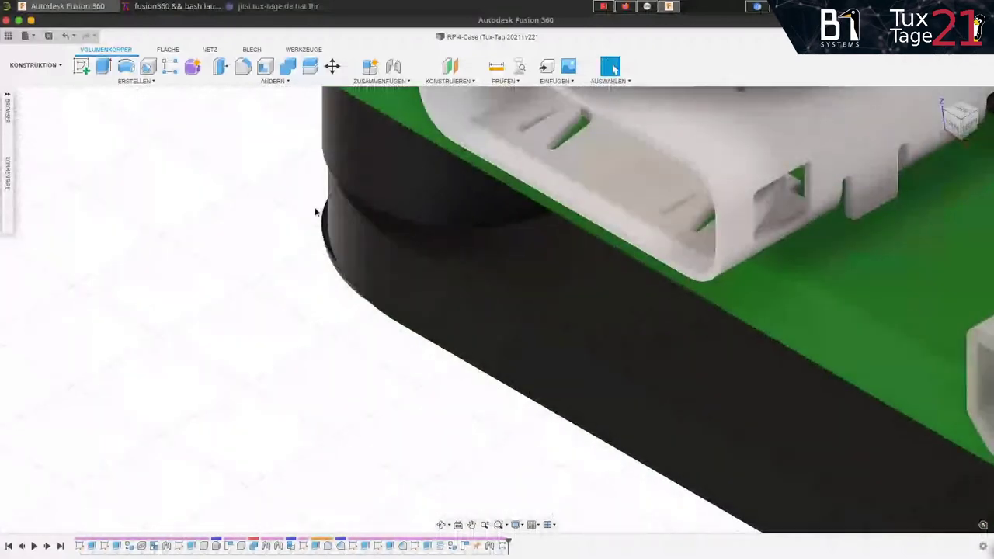
scroll(344, 349, "down", 2)
scroll(357, 393, "up", 3)
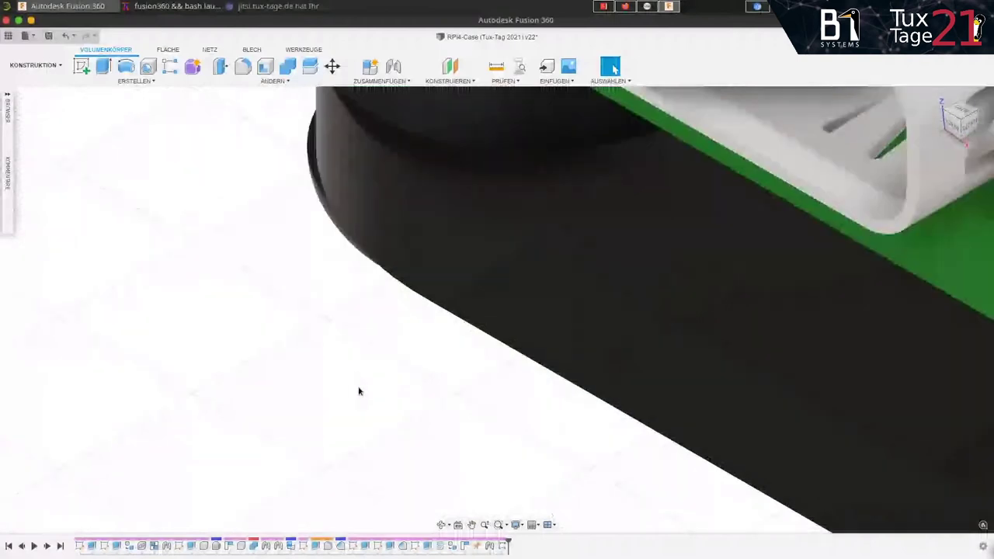
scroll(381, 401, "down", 3)
scroll(390, 418, "up", 1)
scroll(372, 381, "down", 1)
scroll(365, 295, "up", 3)
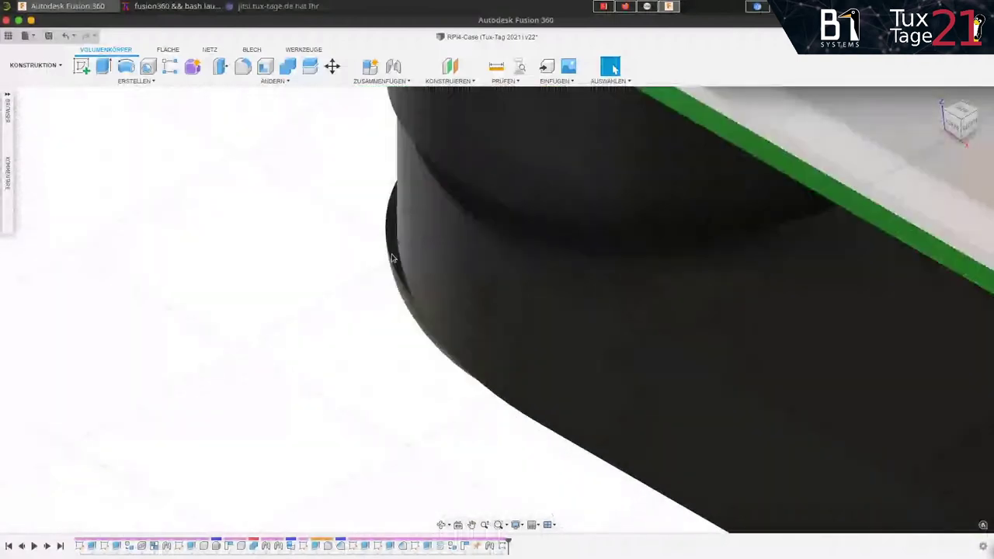
scroll(378, 211, "up", 1)
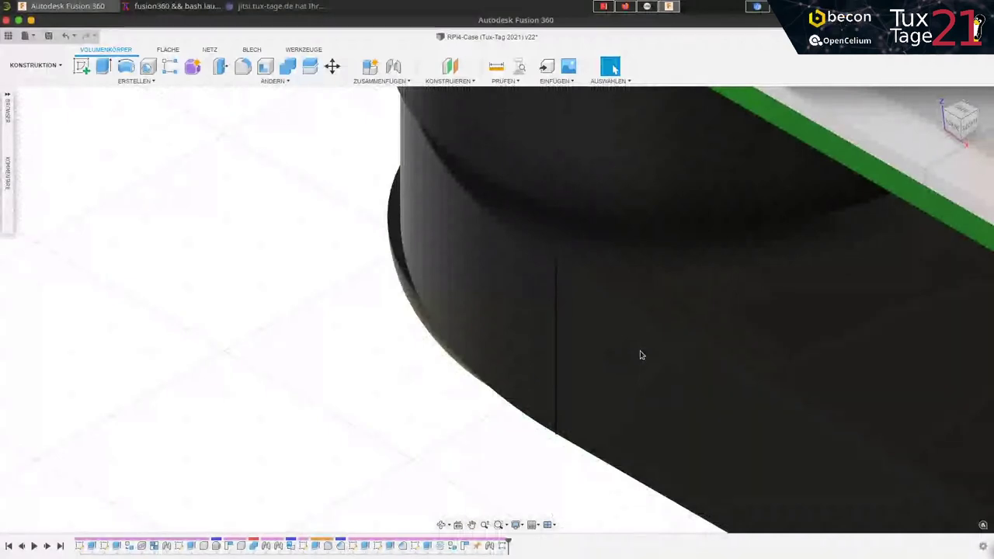
mouse_move(639, 350)
middle_mouse_down()
mouse_move(748, 382)
mouse_move(792, 331)
mouse_move(466, 344)
middle_mouse_up()
middle_click_drag(427, 378, 382, 401)
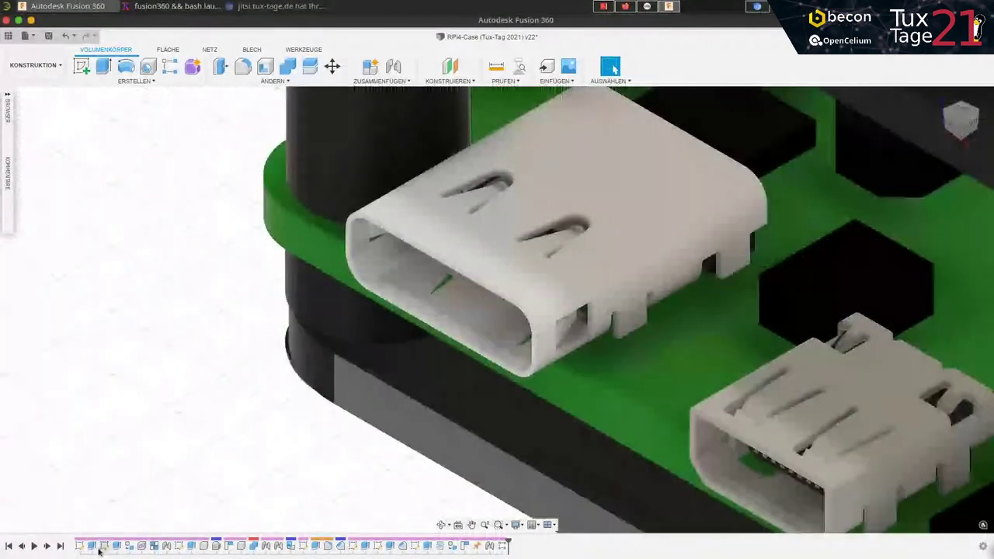
Step: Change the case outline's R5.00 corner radius to 3 mm and finish the sketch
double_click(80, 547)
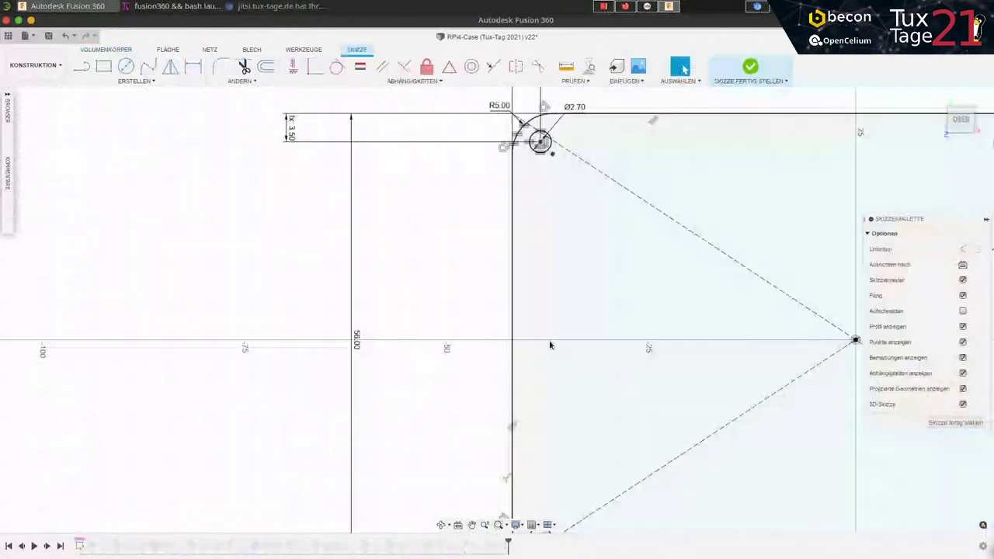
double_click(507, 180)
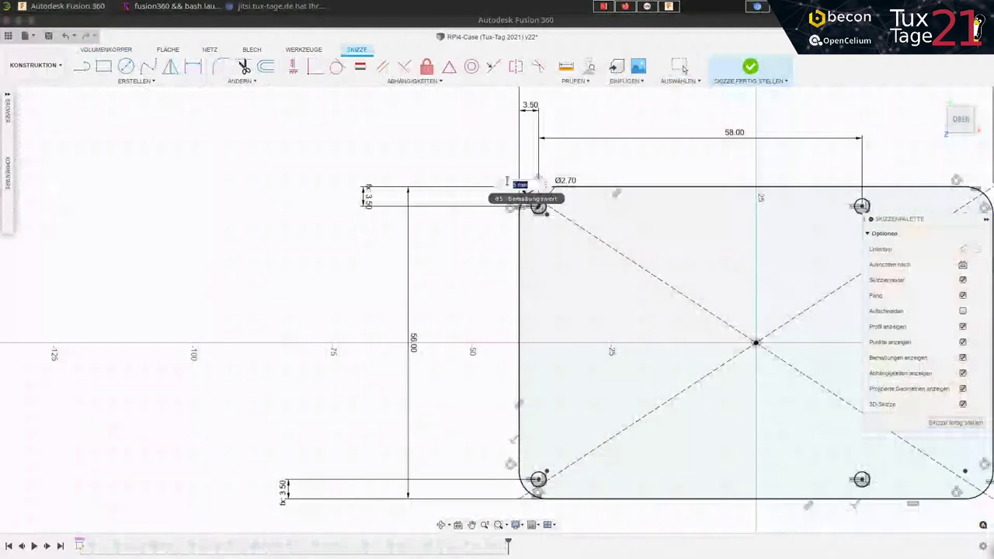
type("3")
key("Return")
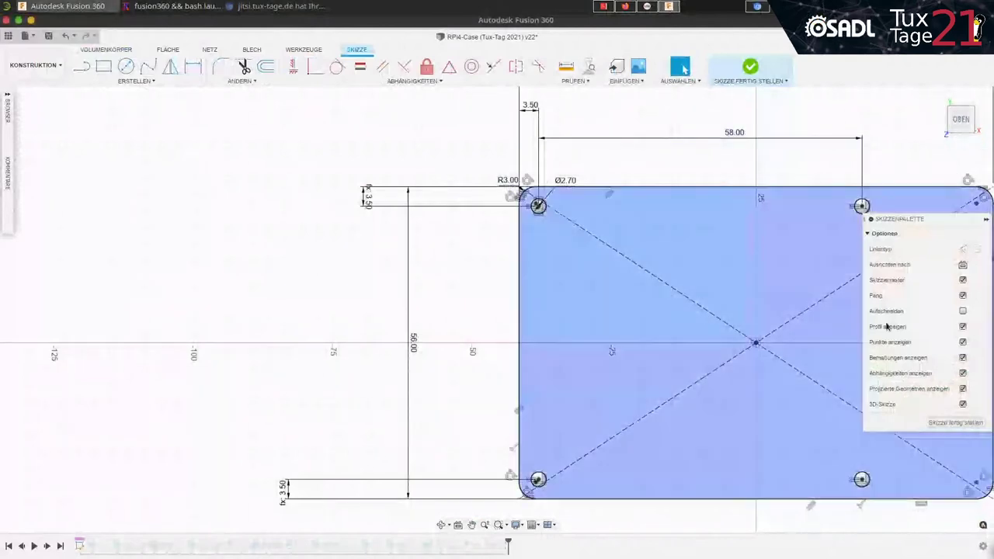
left_click(954, 422)
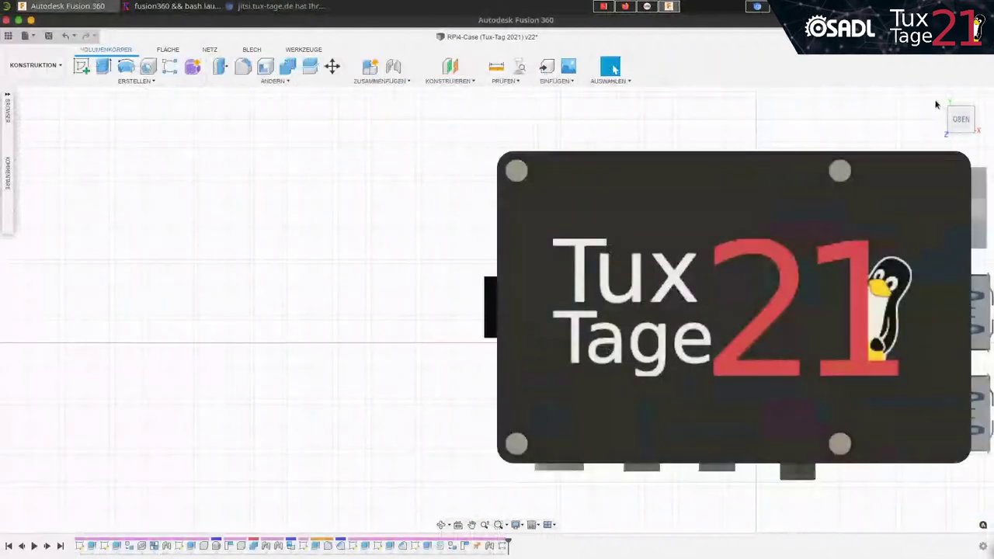
Step: Open the lid's appearance library and expand Farbe > pulverbeschichtet glatt
left_click(944, 101)
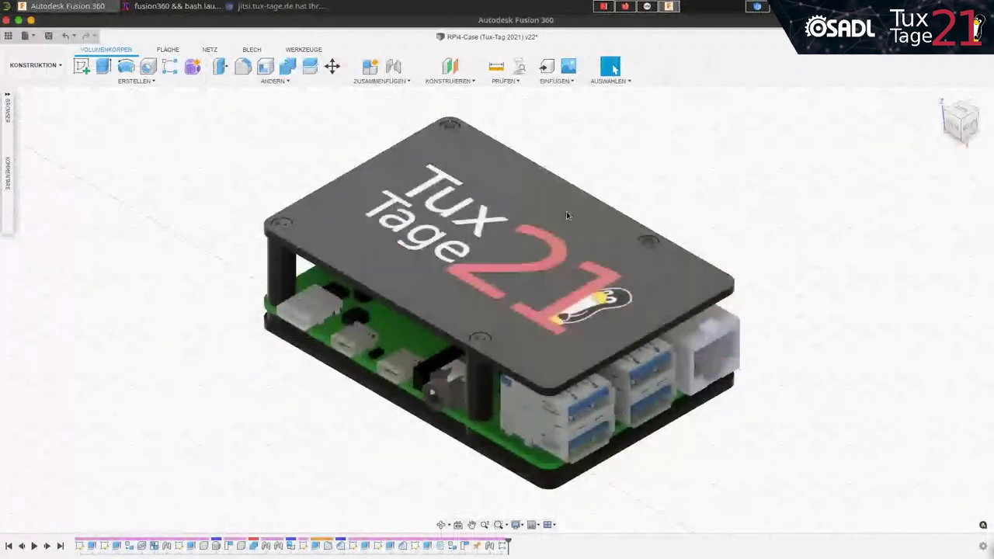
right_click(566, 212)
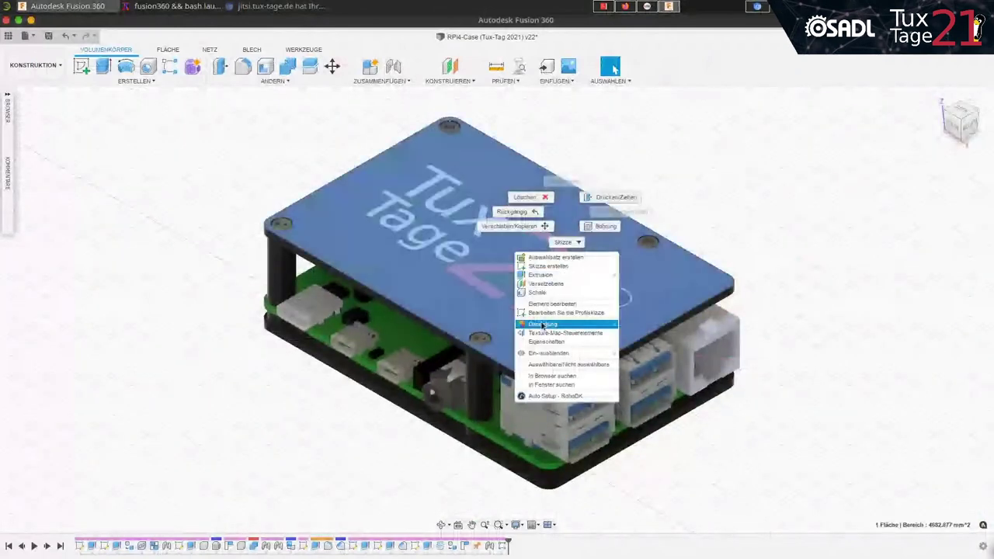
left_click(554, 329)
key("a")
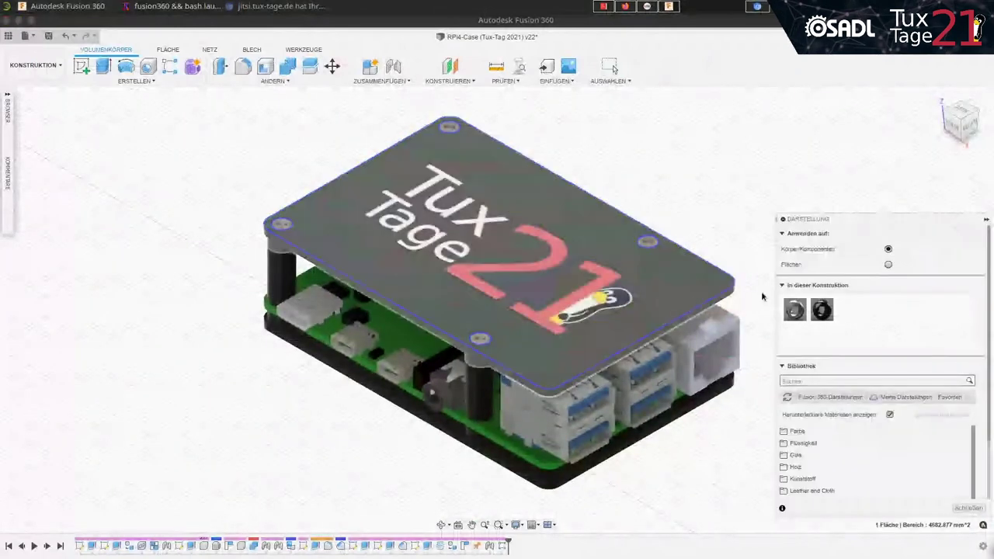
left_click(800, 431)
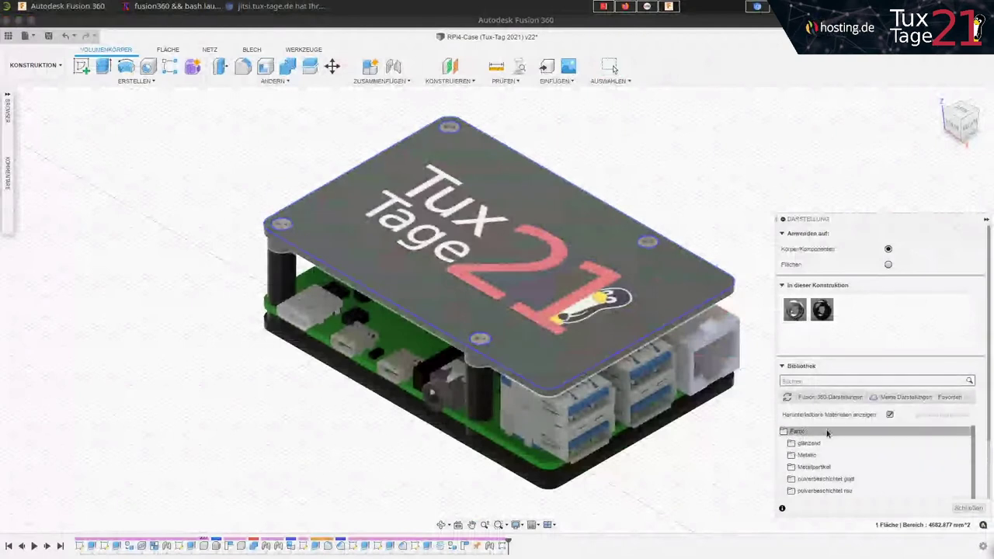
scroll(828, 466, "down", 1)
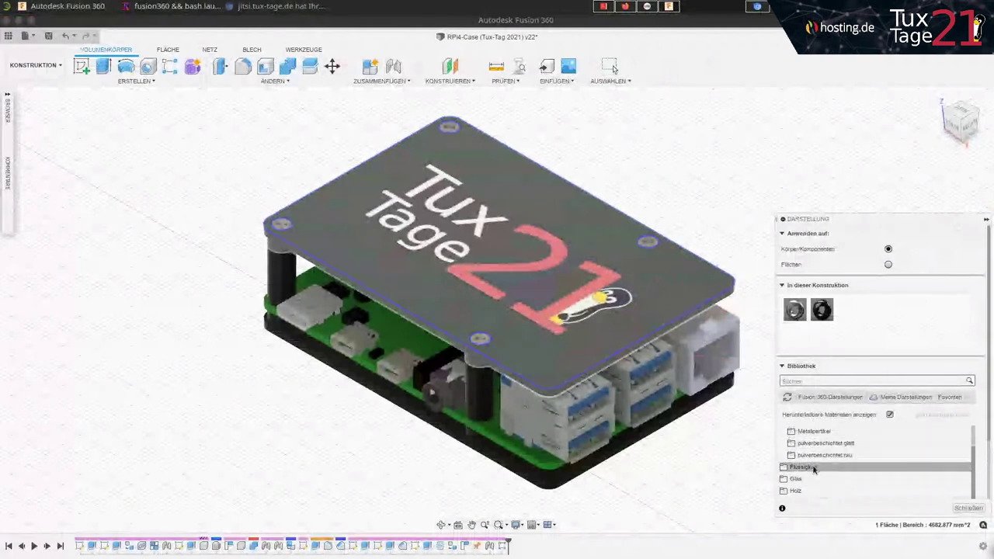
left_click(833, 445)
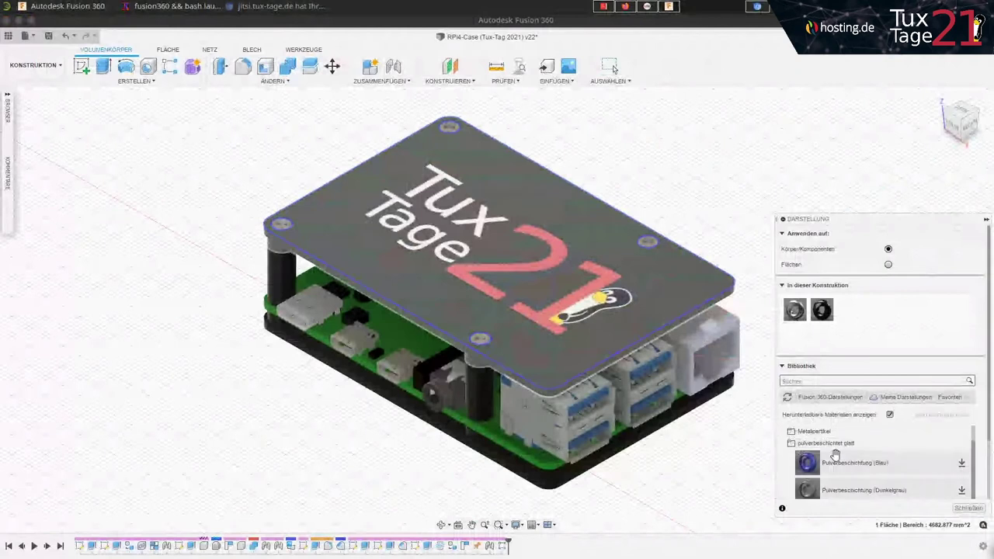
scroll(893, 458, "down", 1)
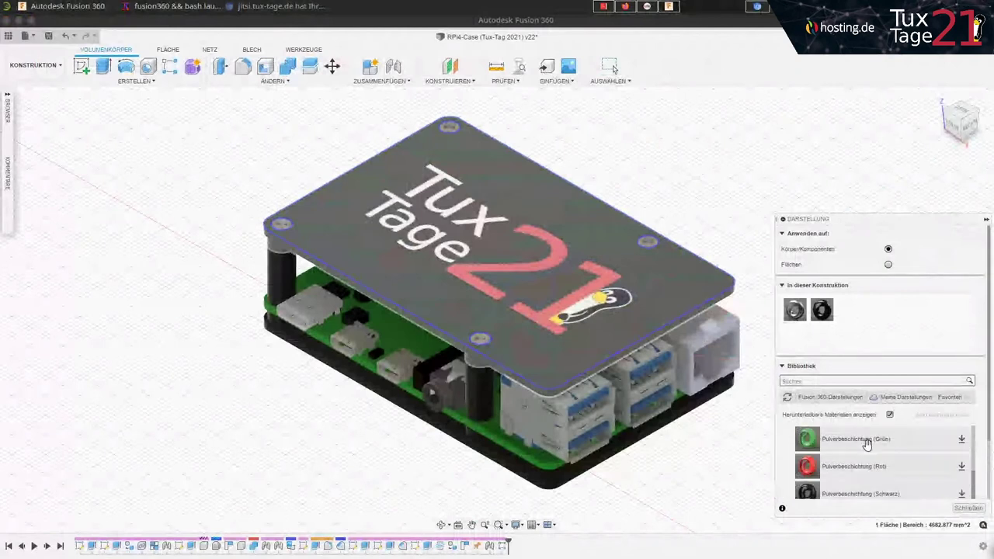
Step: Download Pulverbeschichtung (Rot), apply it to the lid, then undo to restore black
left_click(961, 466)
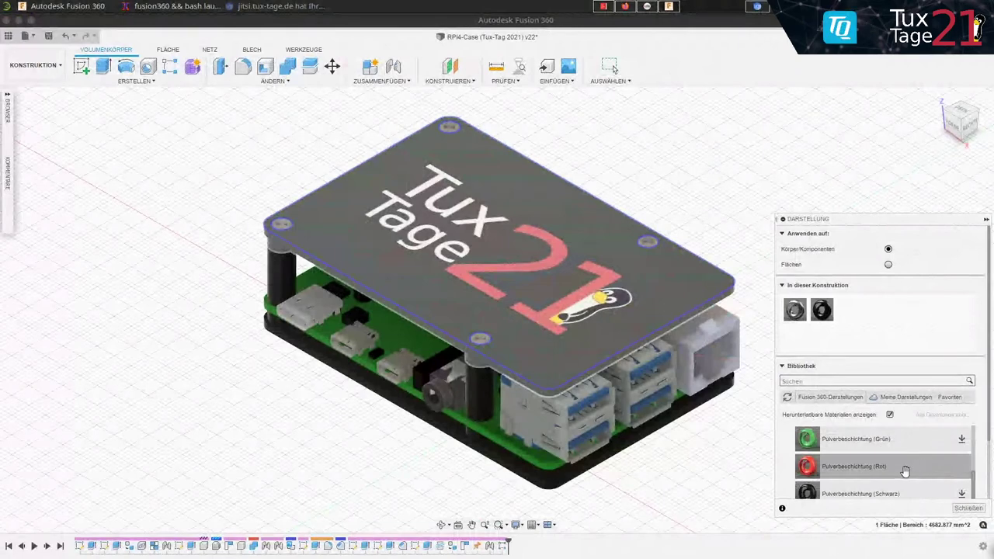
left_click_drag(903, 470, 579, 218)
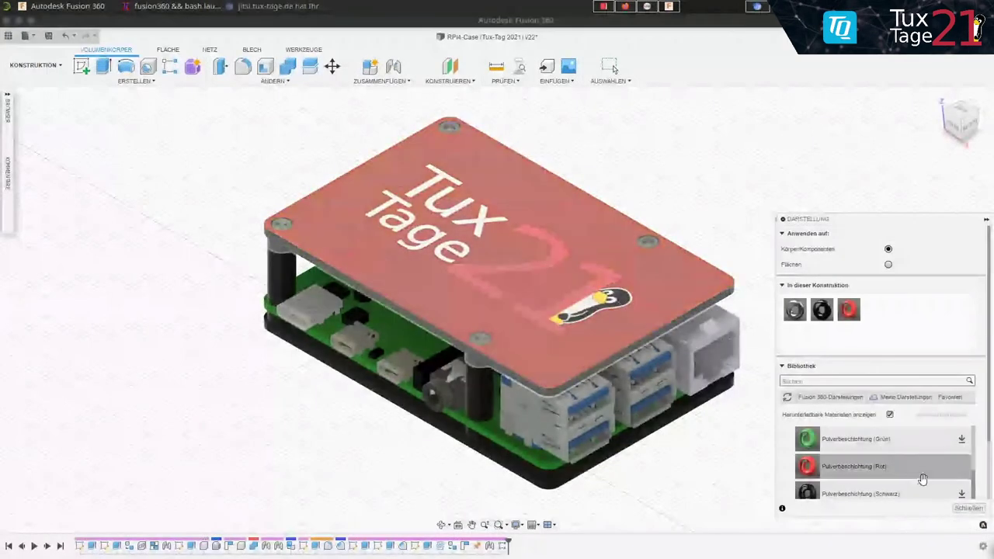
left_click(959, 509)
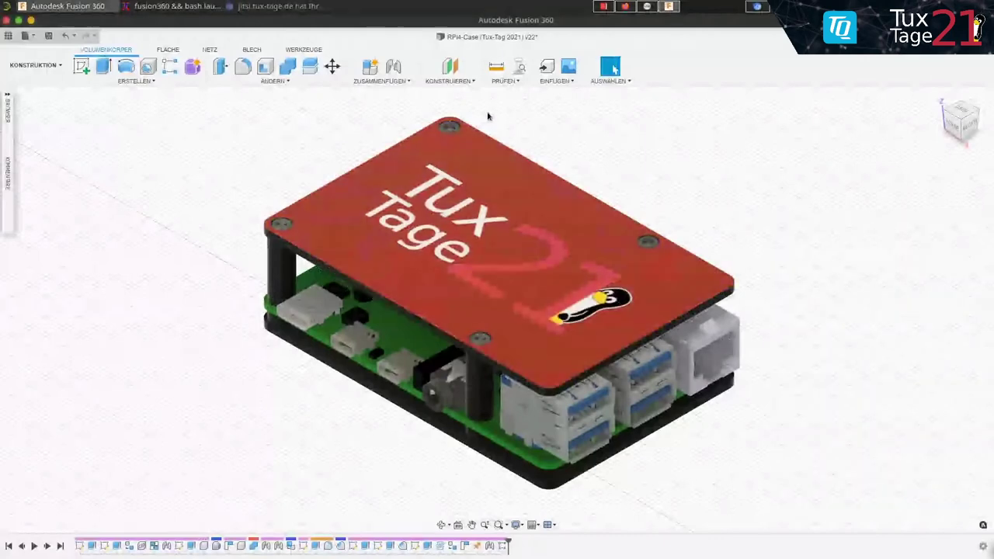
left_click(66, 37)
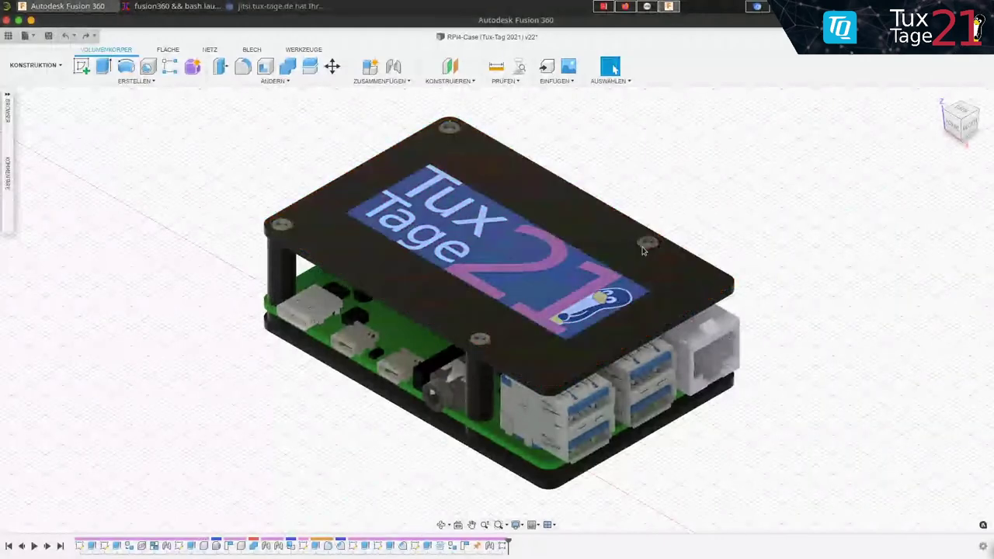
Step: Expand the Browser tree, collapse Kommentare, and select Komponente4:1 then Deckel:1
left_click(10, 99)
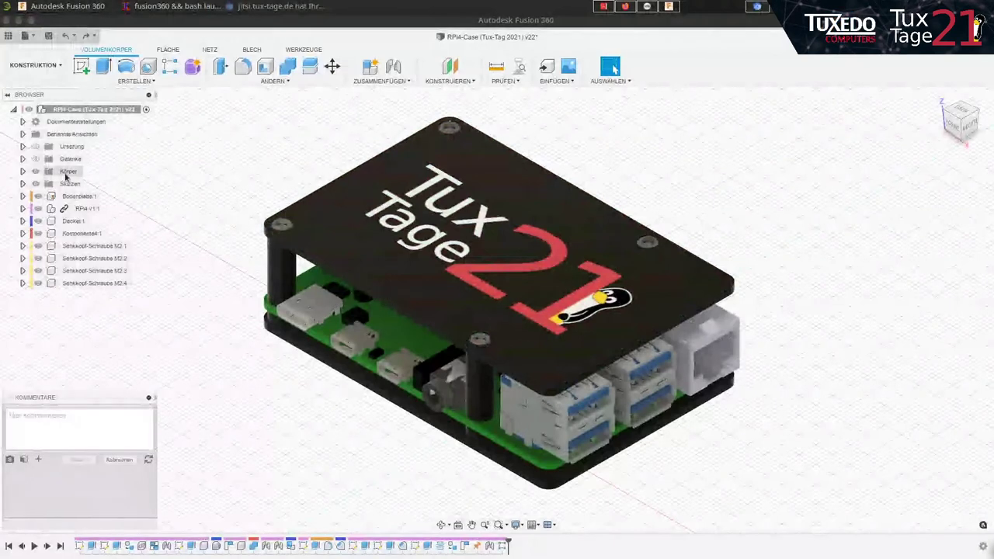
left_click(148, 398)
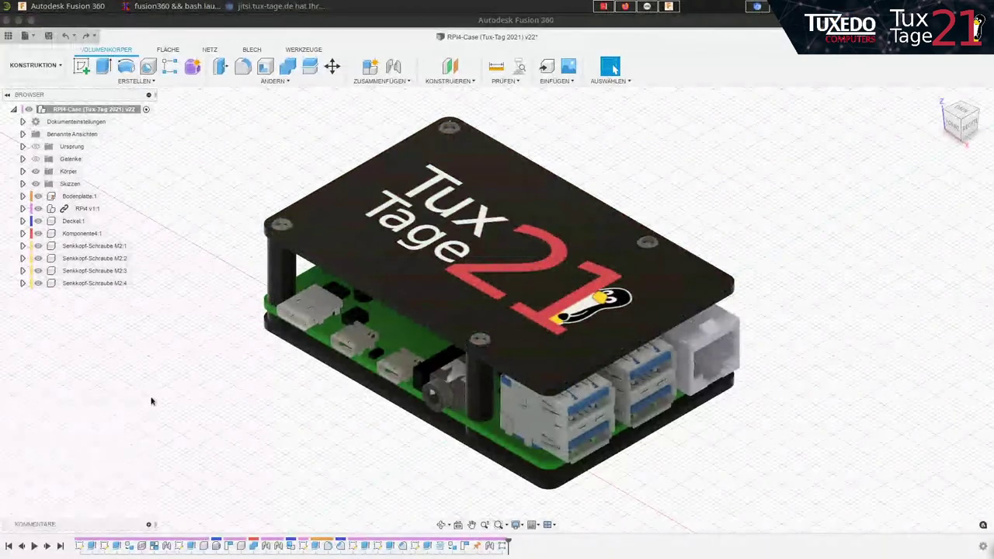
left_click(79, 236)
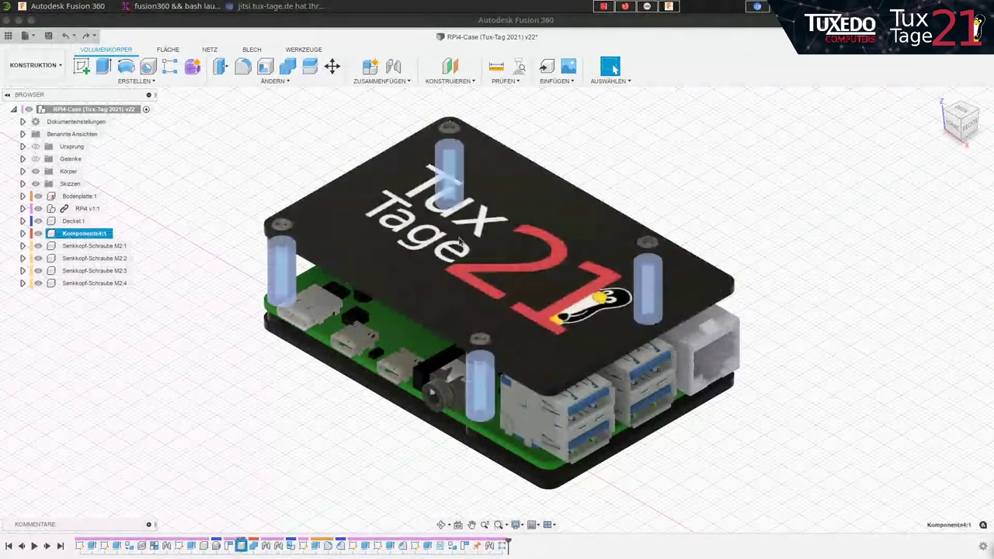
left_click(73, 221)
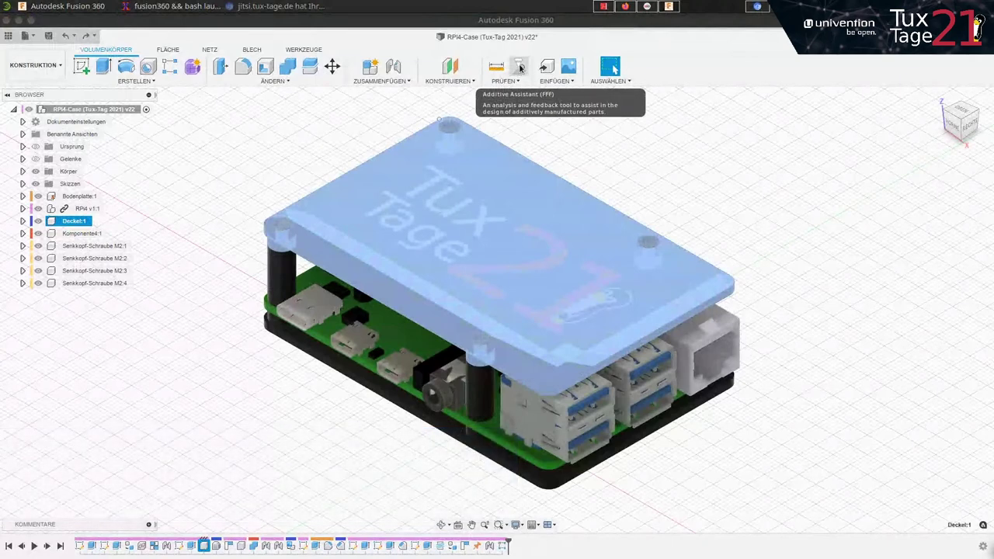
Step: Set up the Additive Assistant (FFF) on lid body Körper2, close it unrun, and show the Data Panel
left_click(520, 69)
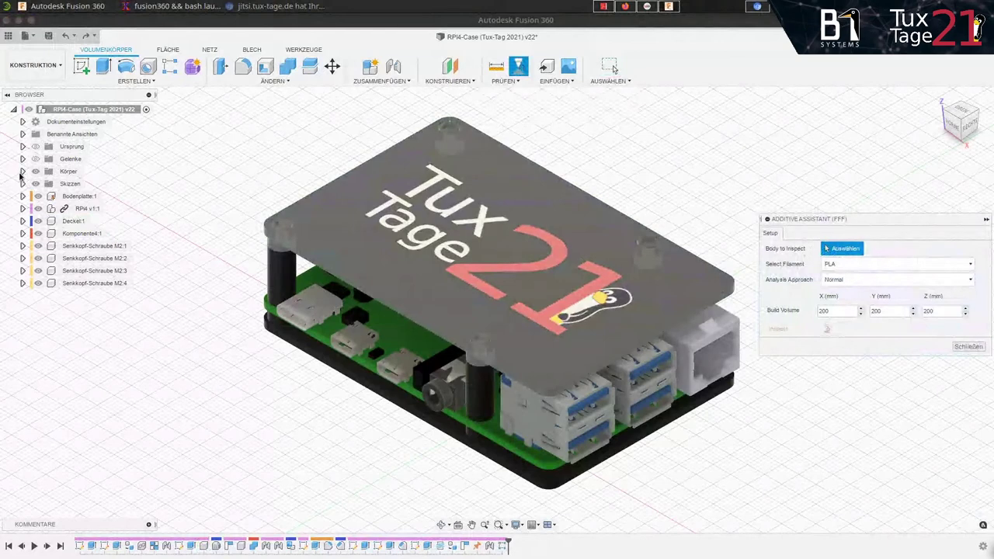
left_click(22, 171)
left_click(69, 184)
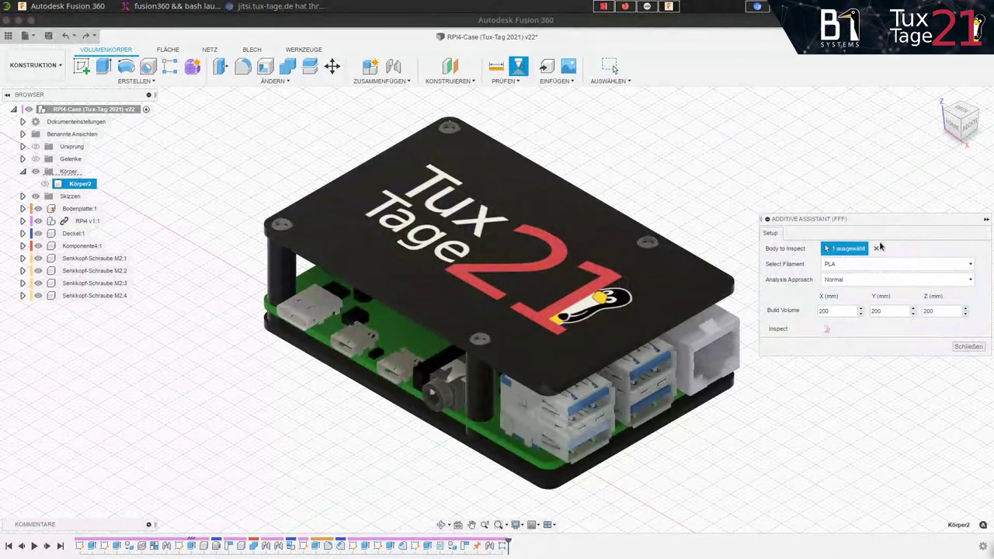
left_click(876, 248)
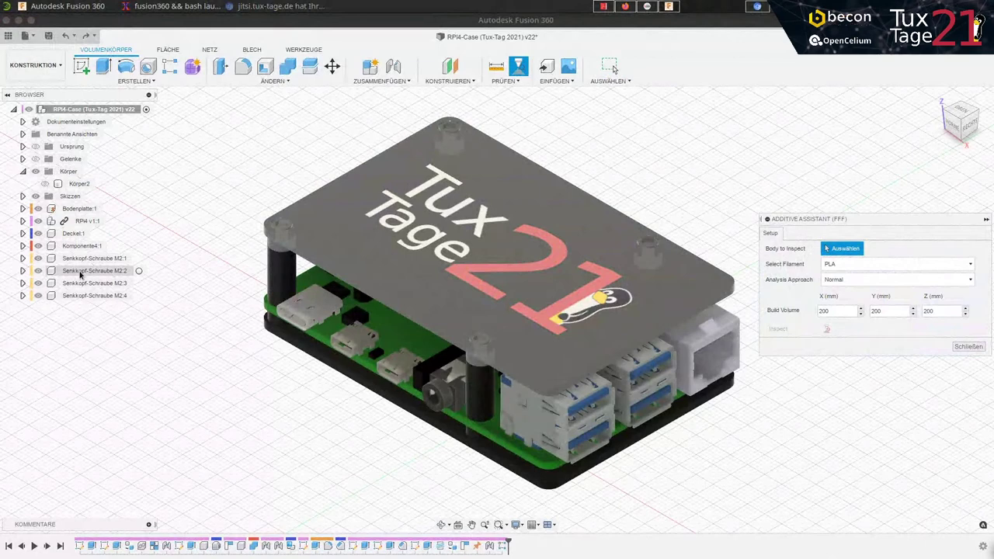
left_click(80, 184)
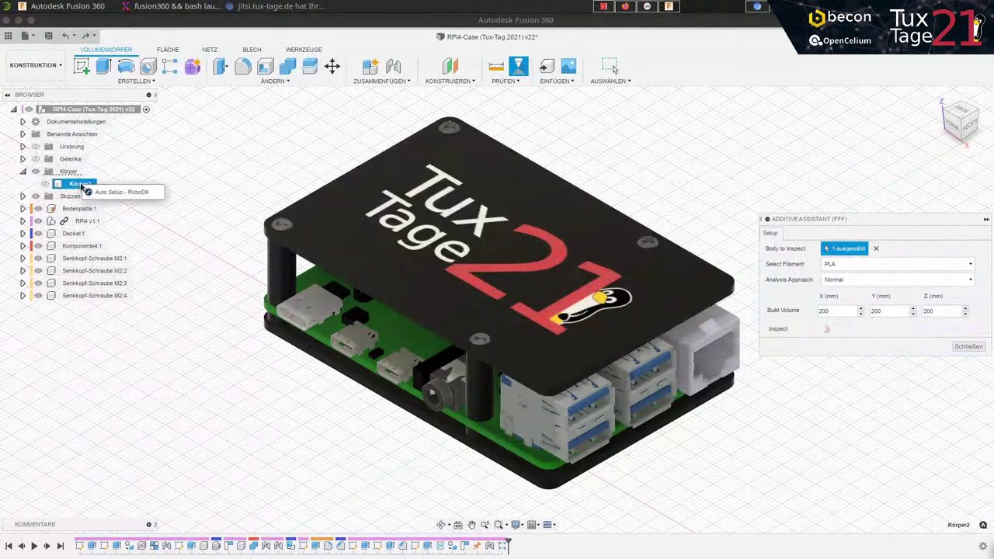
left_click(968, 346)
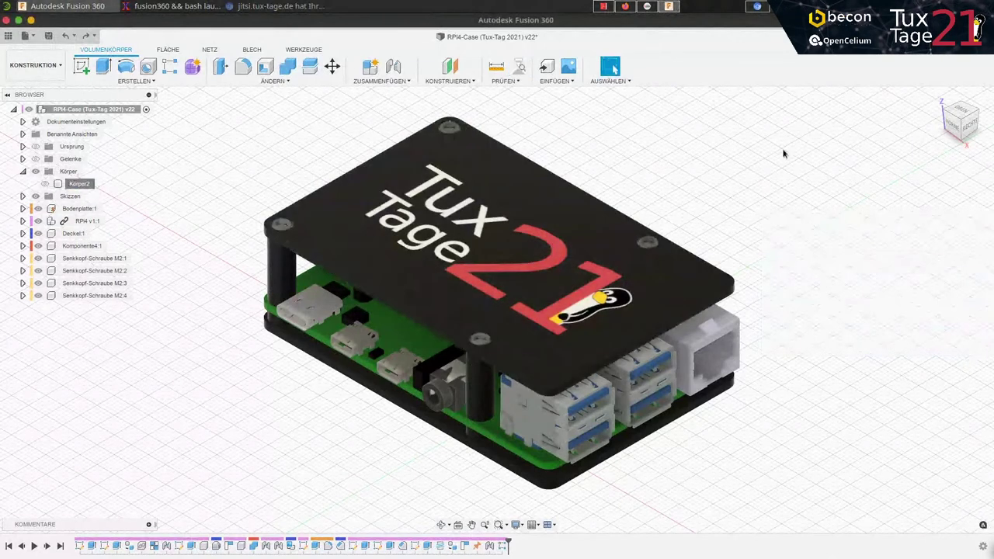
left_click(7, 34)
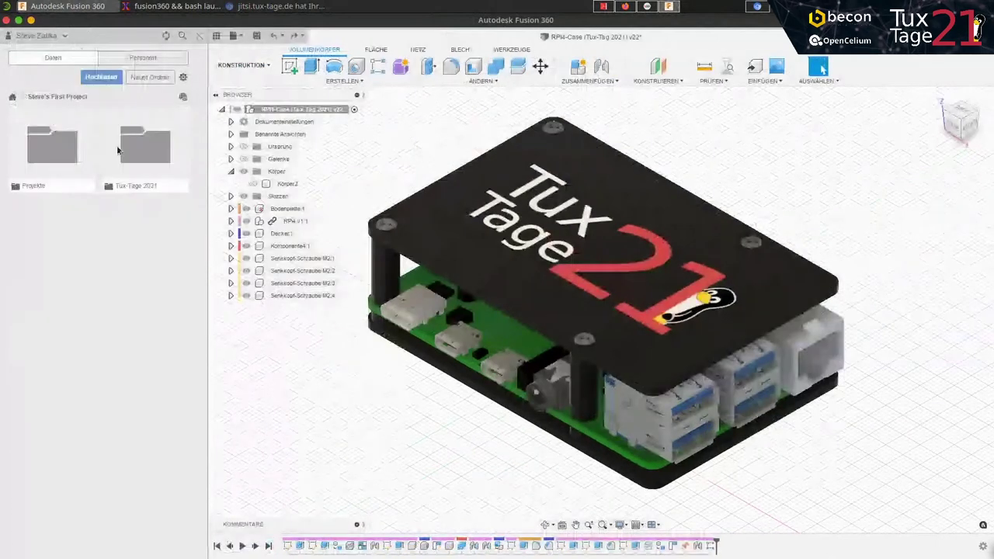
Step: Browse Projekte > Auto, Wohnwagen & Zubehör > Teile > Hebebühne_Ölwanne(Selbstschmierung) and open H-Öl_Wanne
left_click(48, 144)
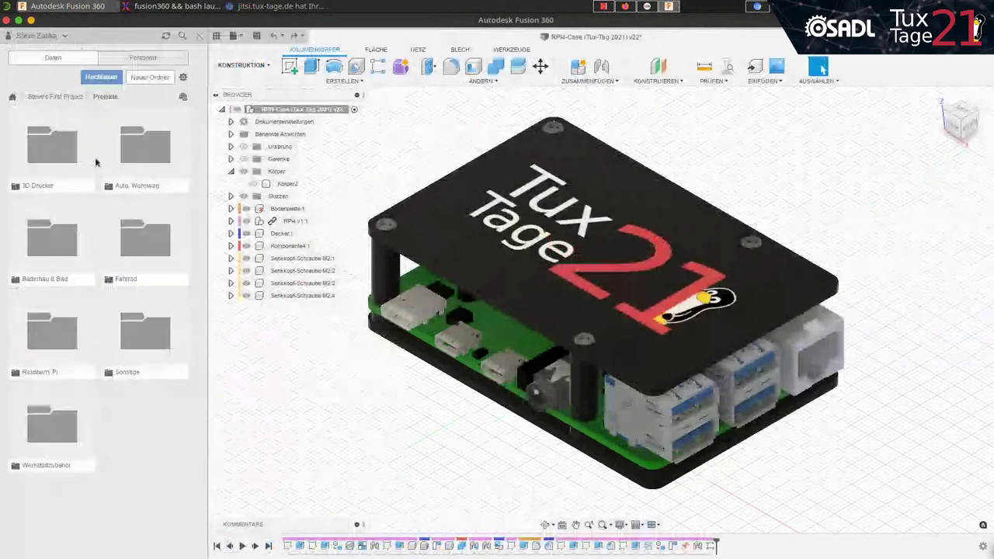
left_click(146, 138)
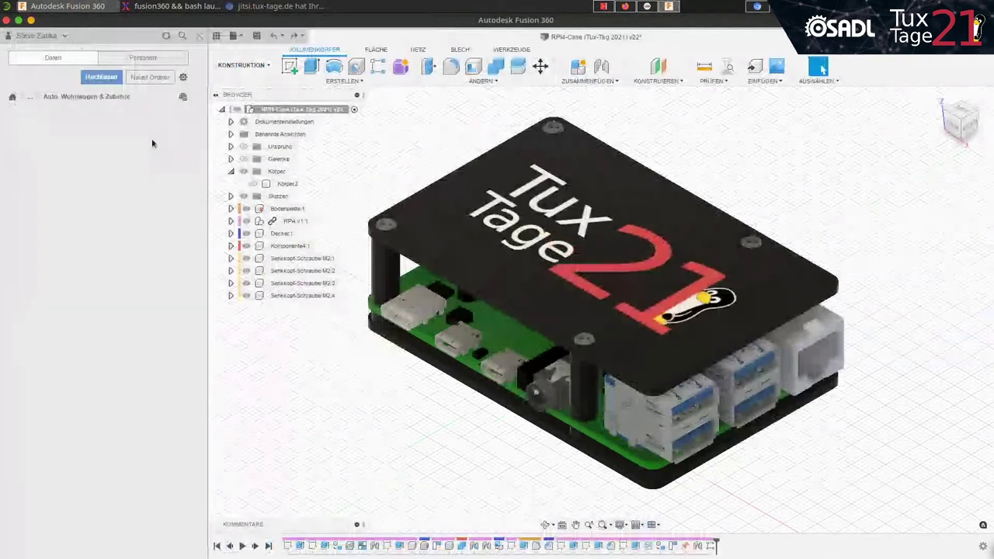
left_click(104, 137)
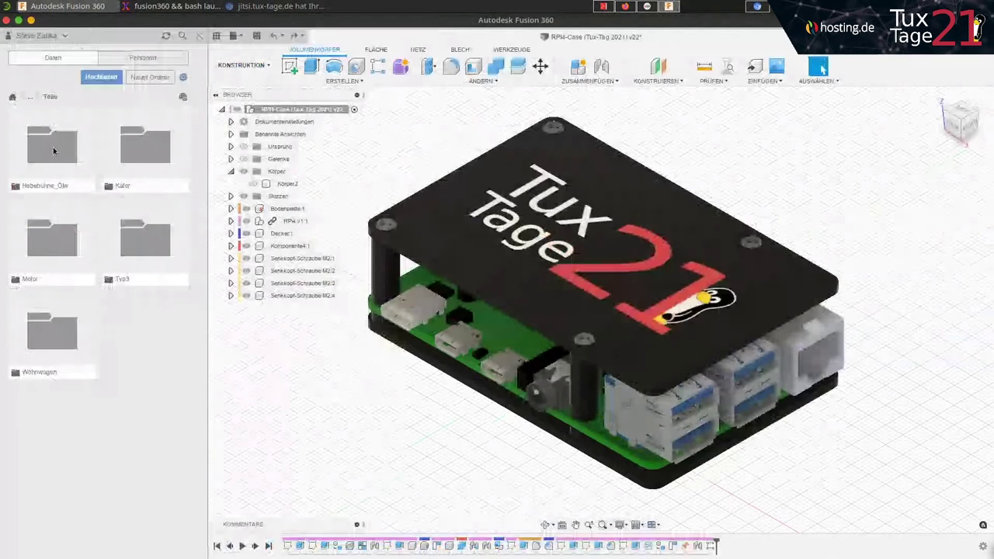
left_click(53, 148)
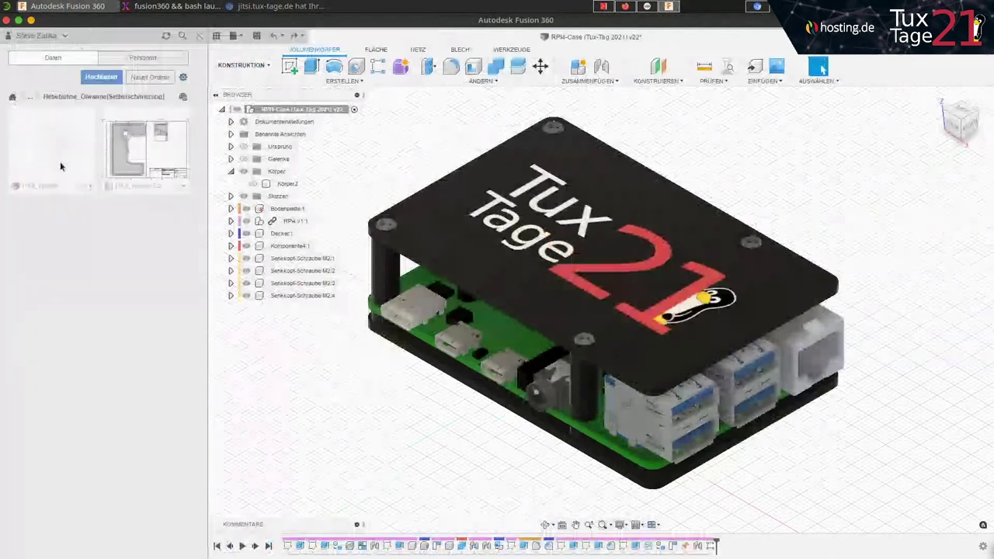
right_click(55, 151)
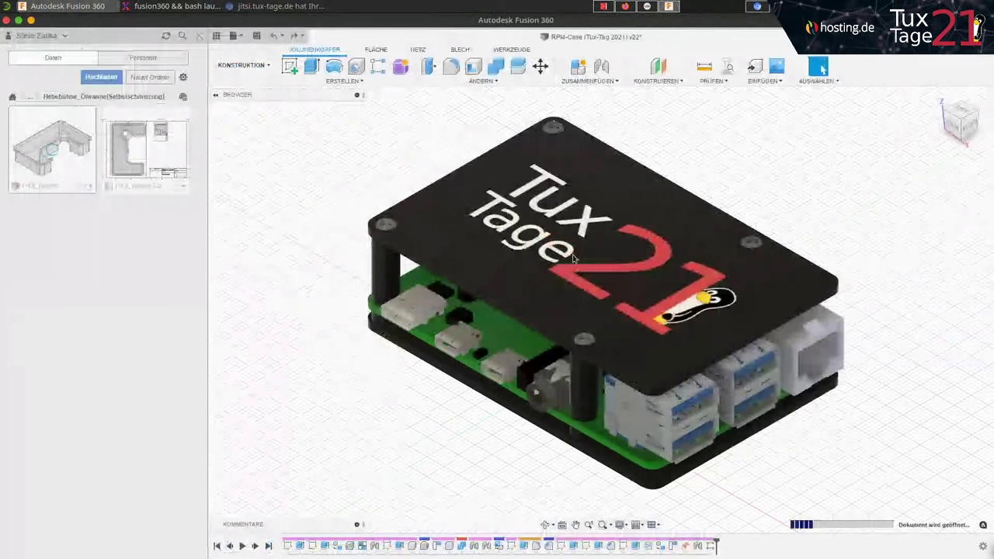
Step: Start the Additive Assistant (FFF) for oil-pan body Körper1 with PLA filament
left_click(217, 35)
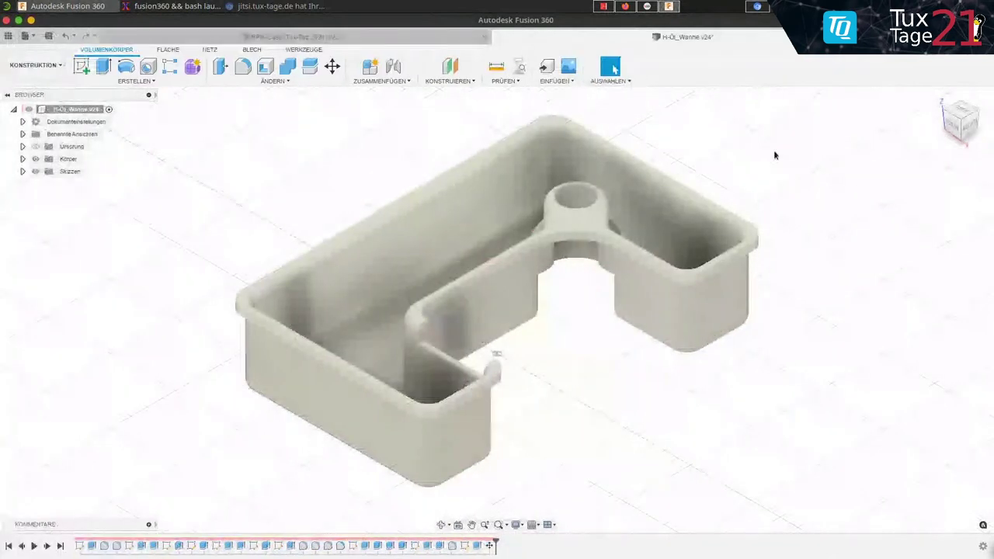
left_click(518, 67)
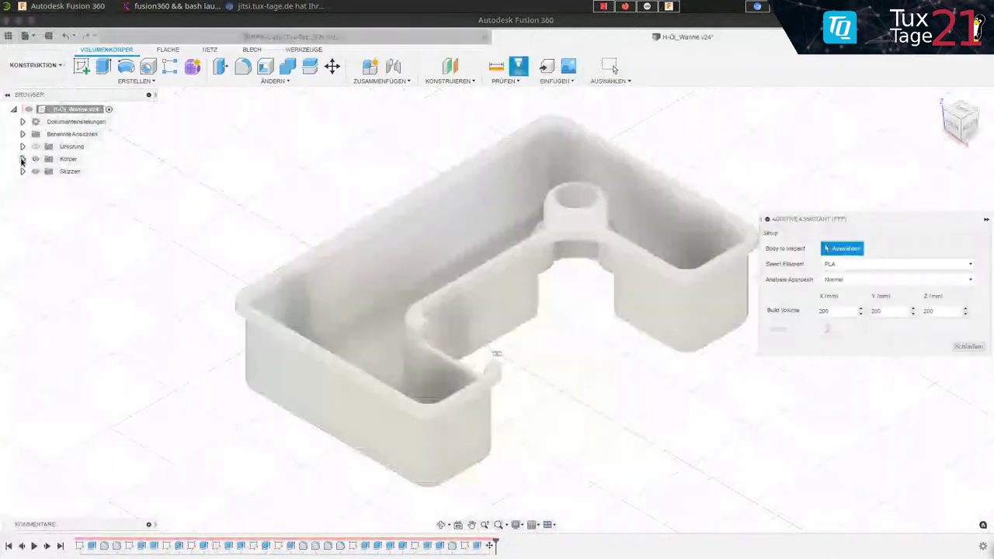
left_click(23, 159)
left_click(74, 170)
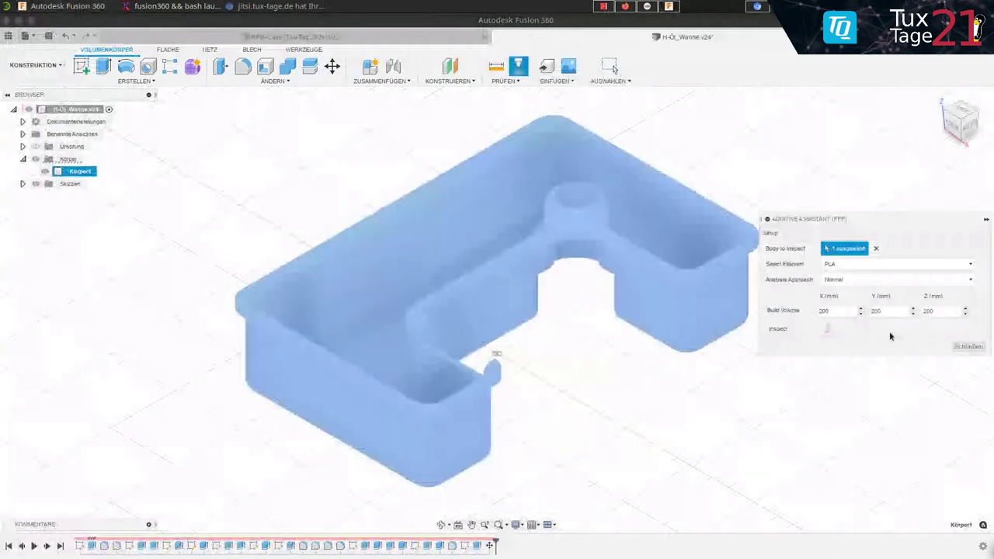
left_click(825, 265)
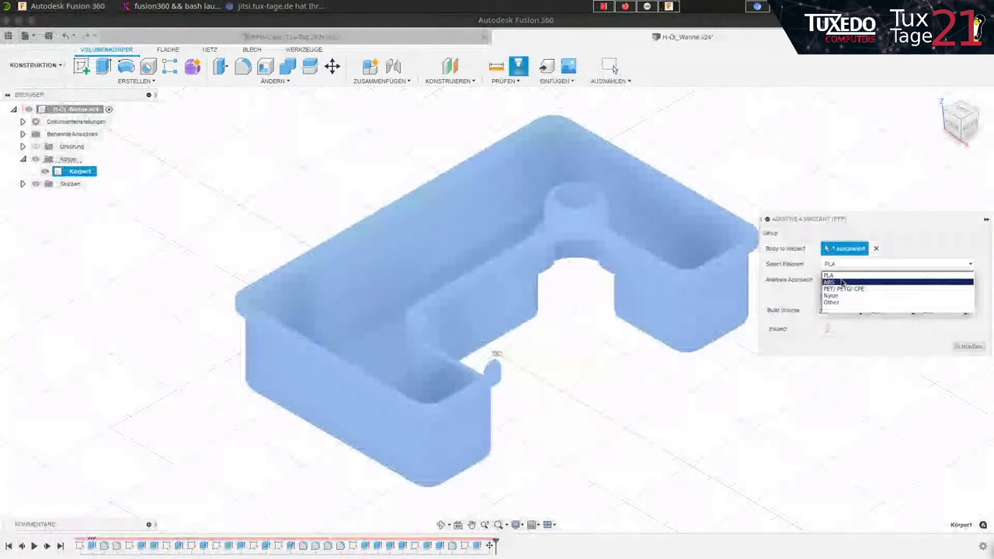
left_click(832, 275)
type("500")
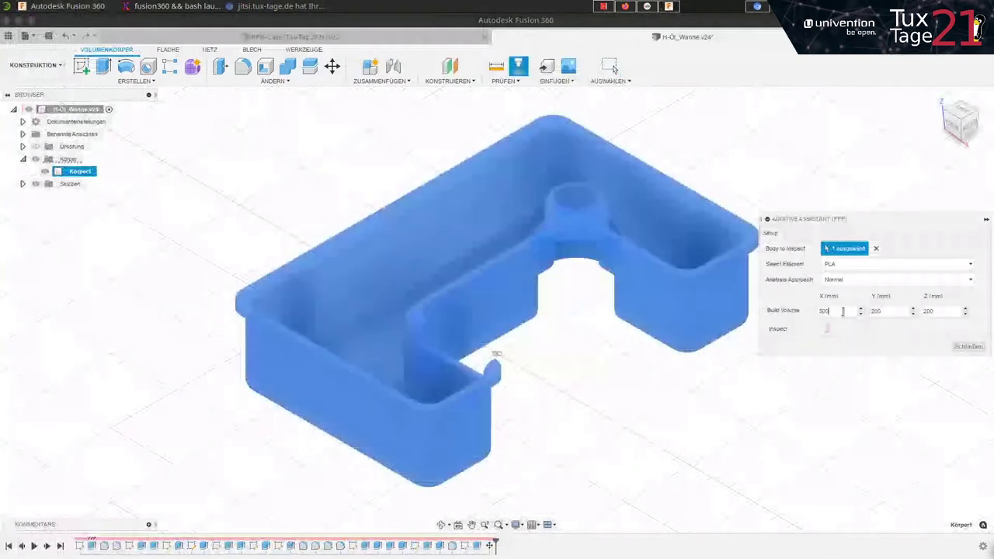
Step: Set the build volume to 500 mm and run the inspection
double_click(884, 316)
type("5")
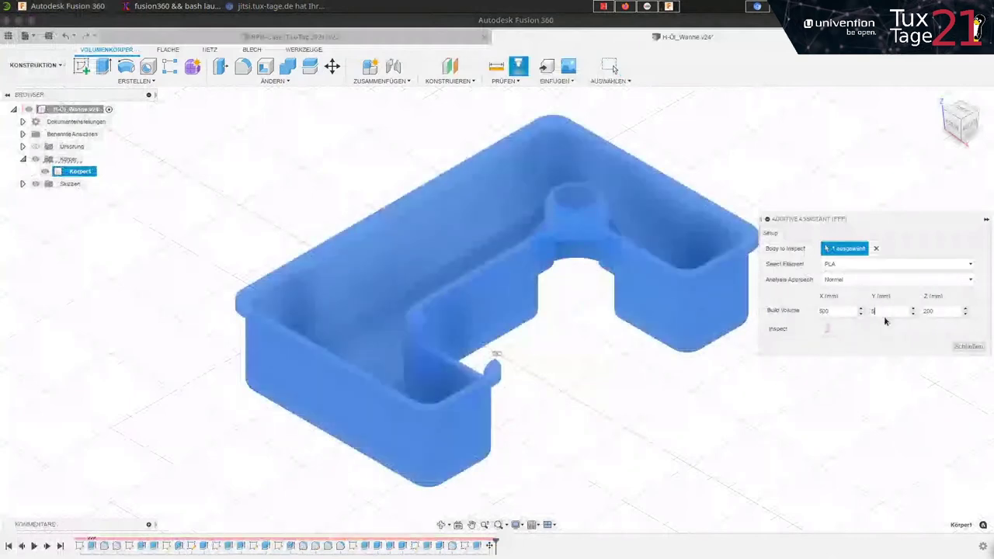
type("00")
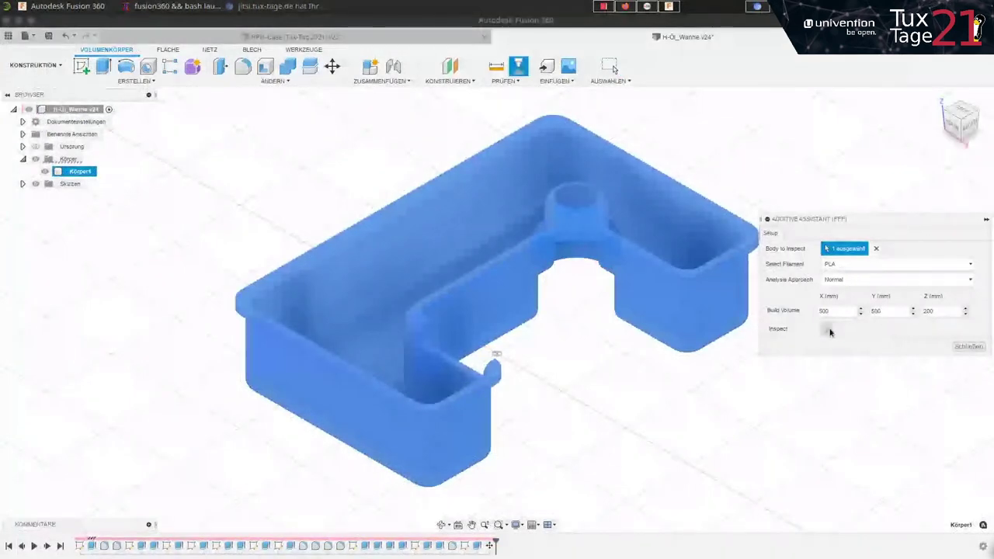
left_click(827, 331)
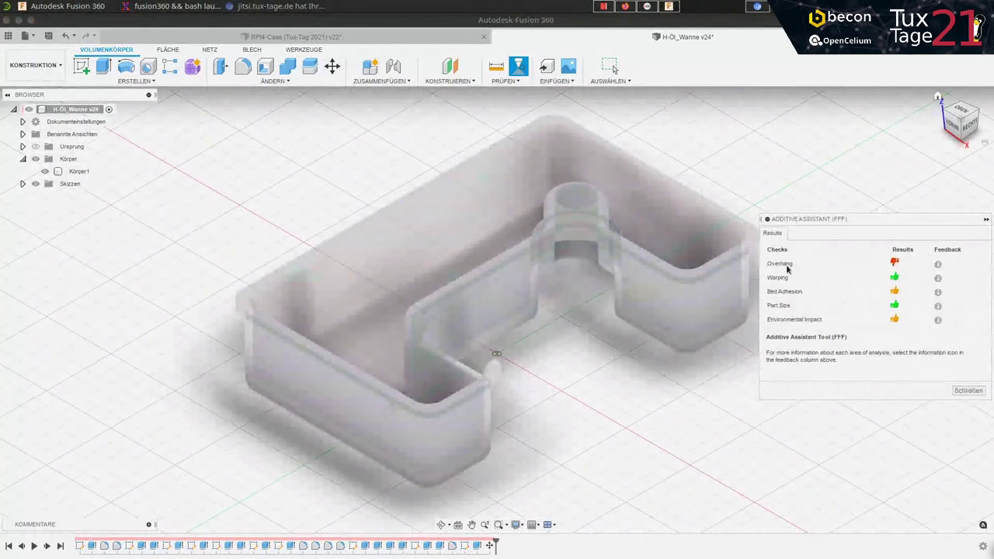
Step: Show the Overhang, Warping and Bed Adhesion feedback on the oil pan, then close the results
left_click(937, 264)
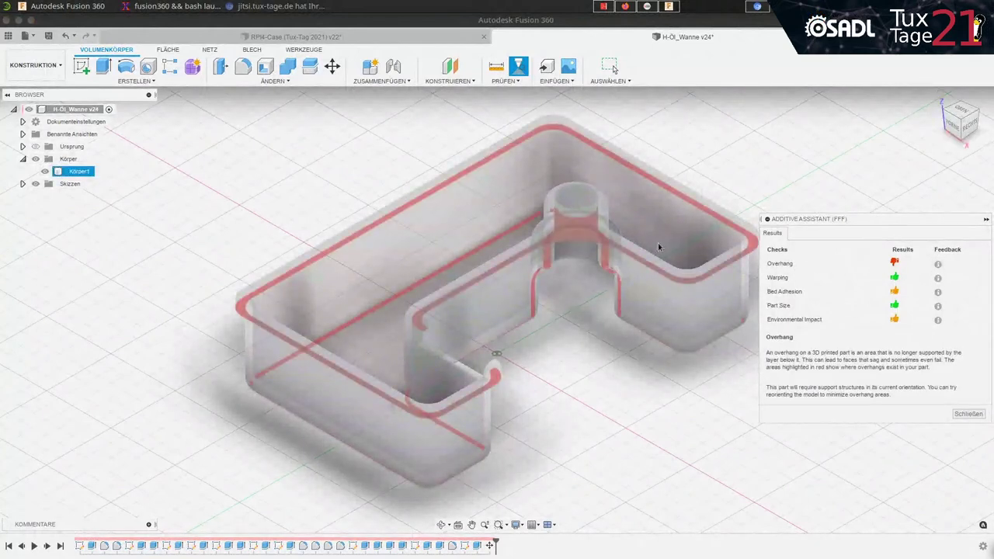
left_click(938, 278)
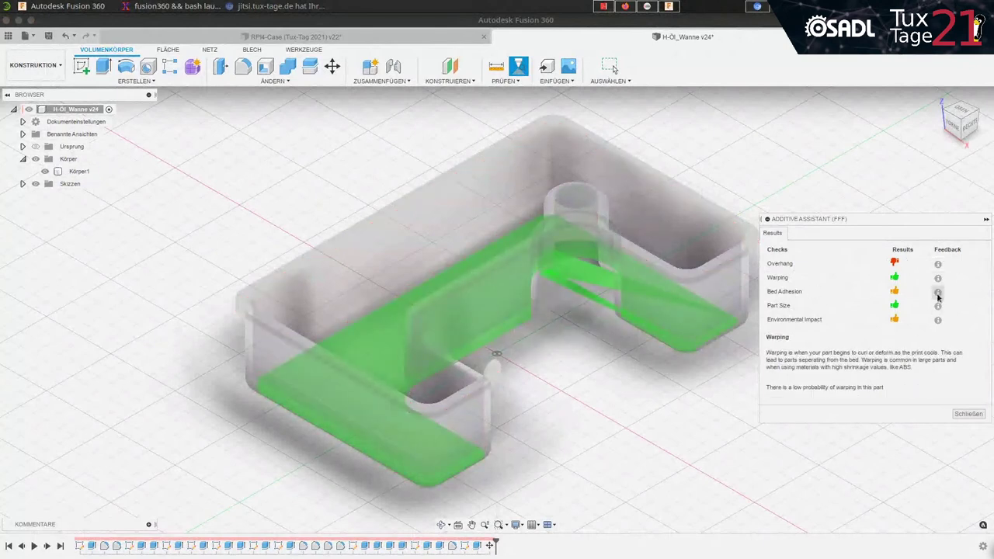
left_click(938, 292)
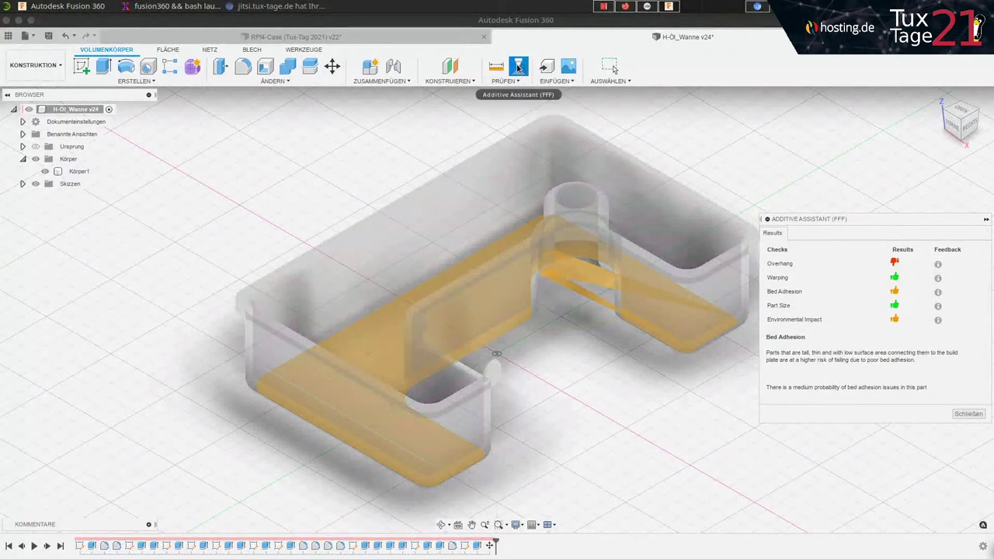
left_click(967, 414)
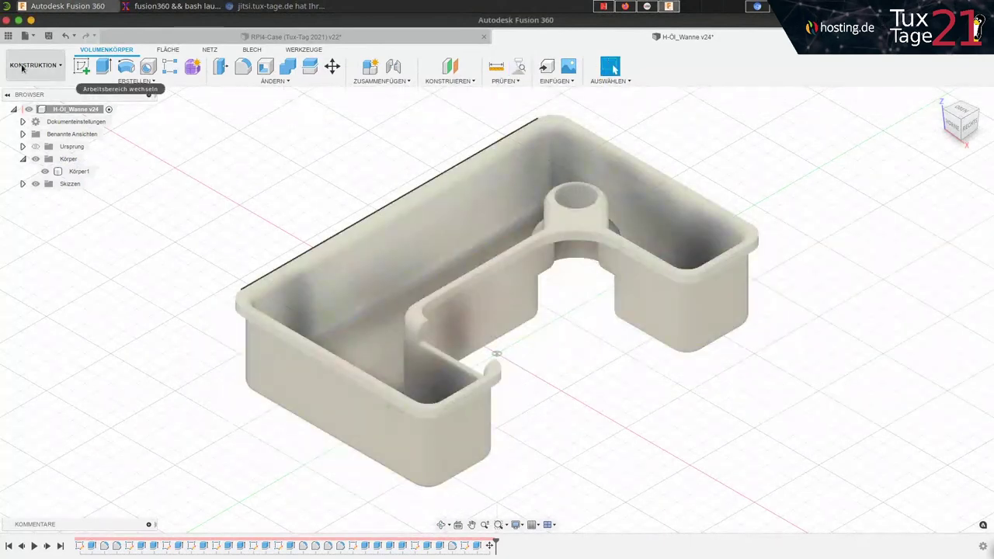
Step: Switch to the FERTIGEN workspace, hide the Data Panel, and start a new ADDITIV setup
left_click(9, 36)
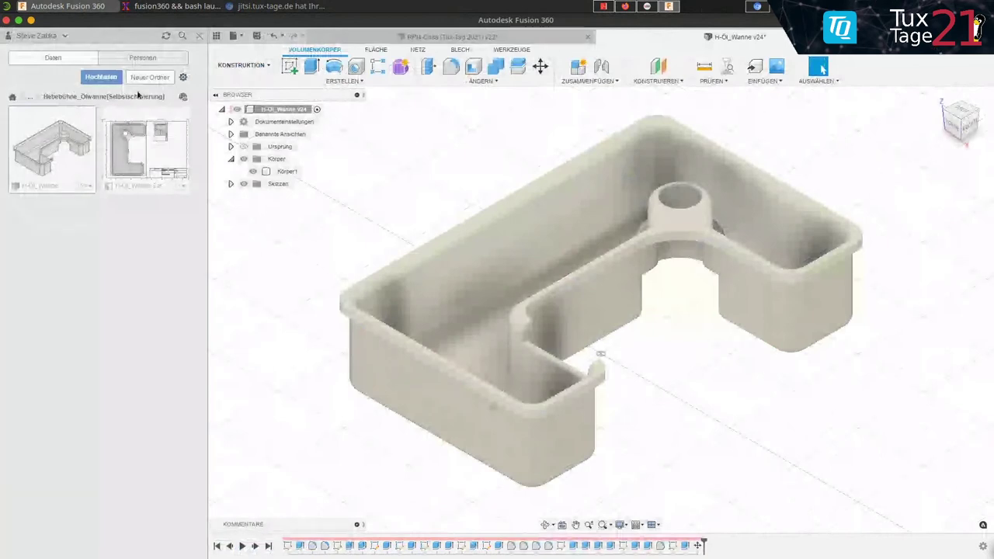
left_click(244, 65)
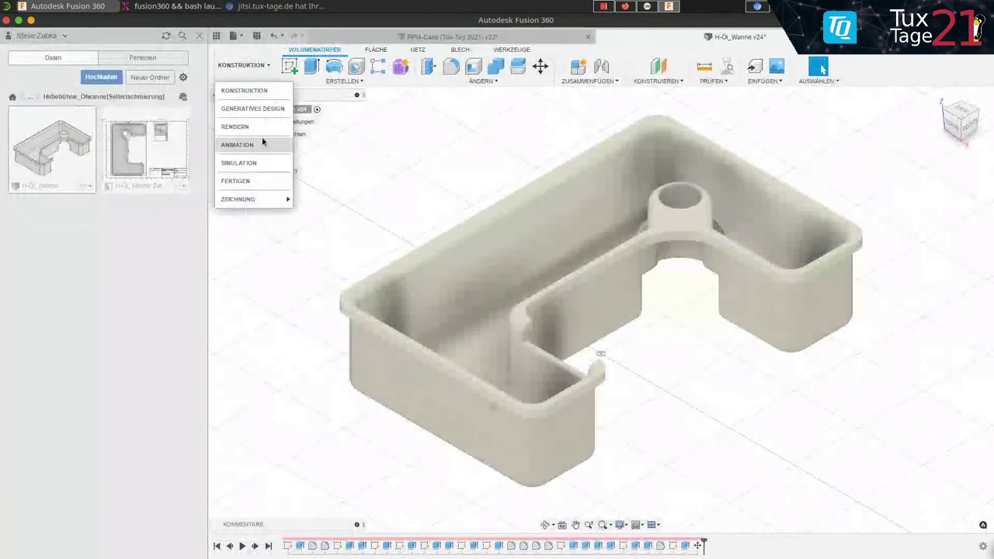
left_click(235, 180)
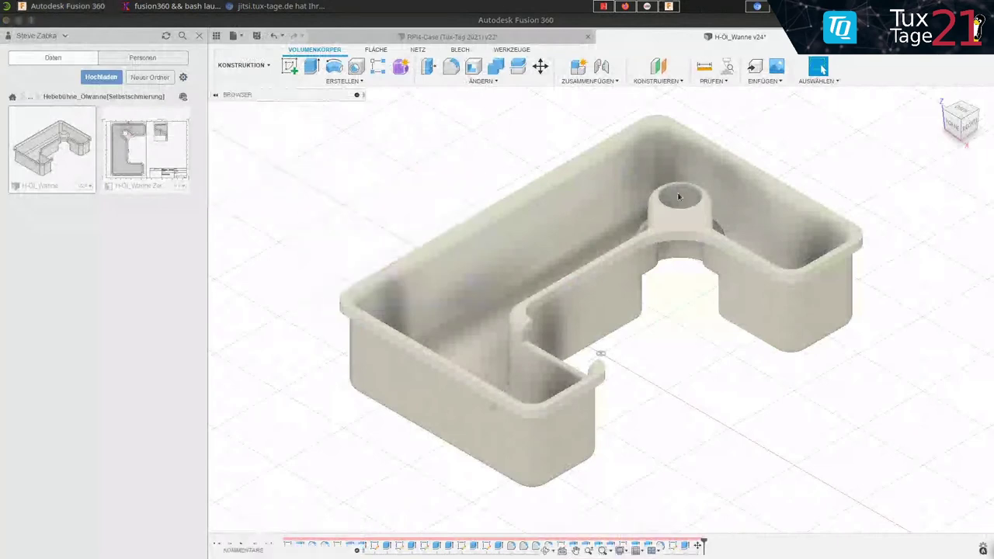
left_click(218, 37)
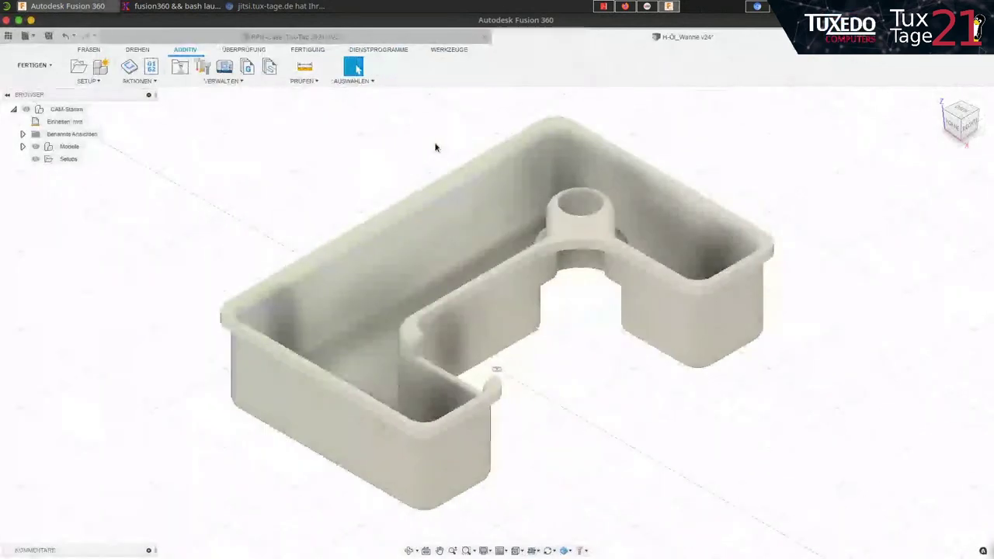
left_click(78, 66)
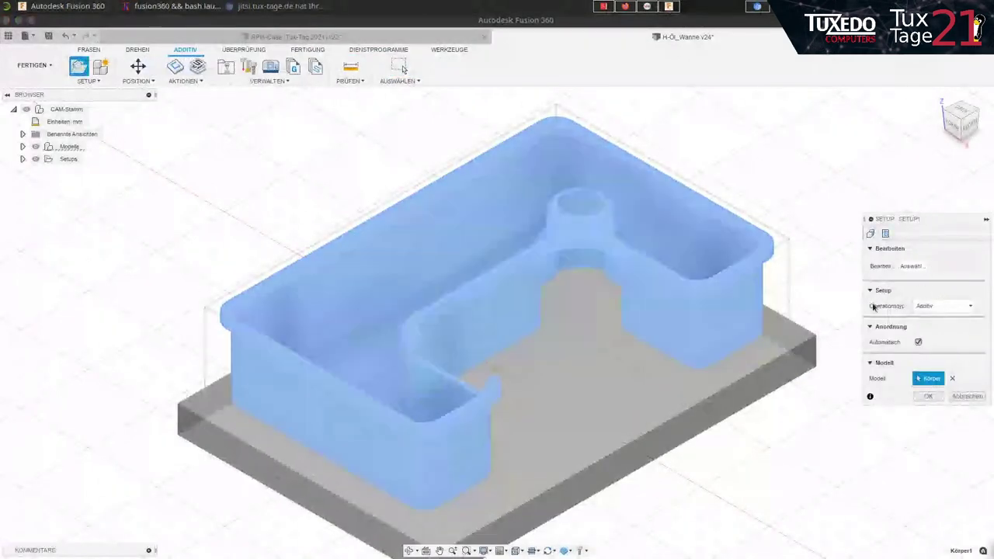
Step: Leave the printer library without picking a printer and dismiss the server certificate warning
left_click(911, 266)
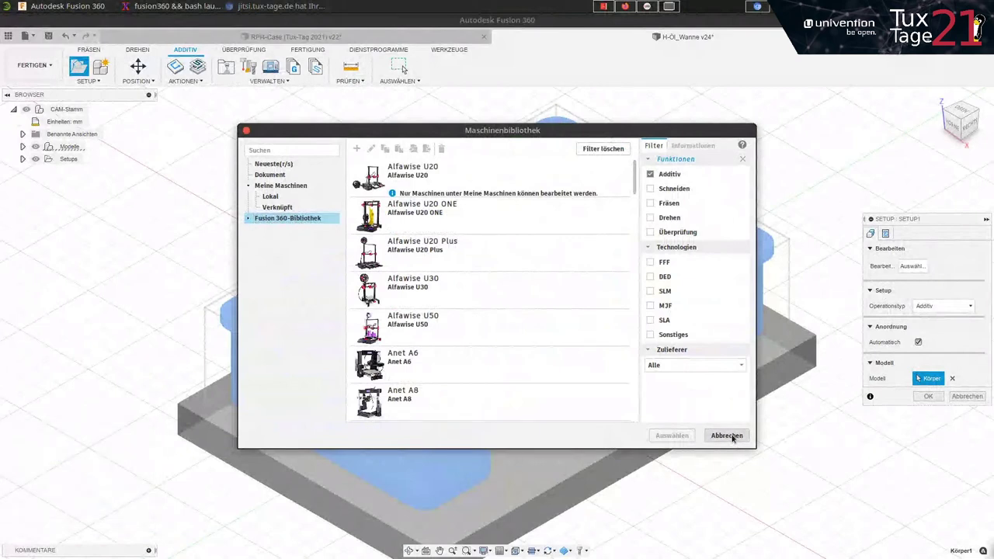
left_click(732, 436)
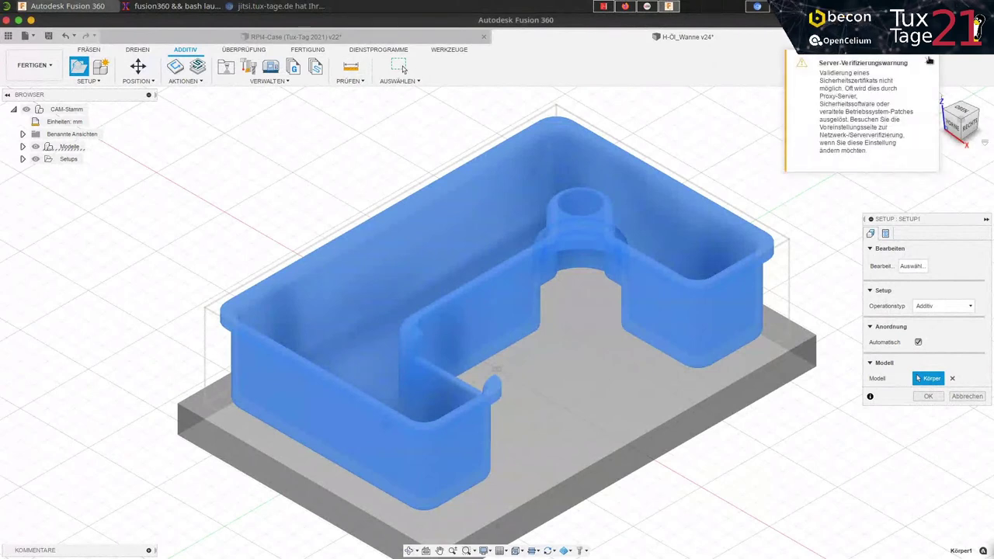
left_click(930, 61)
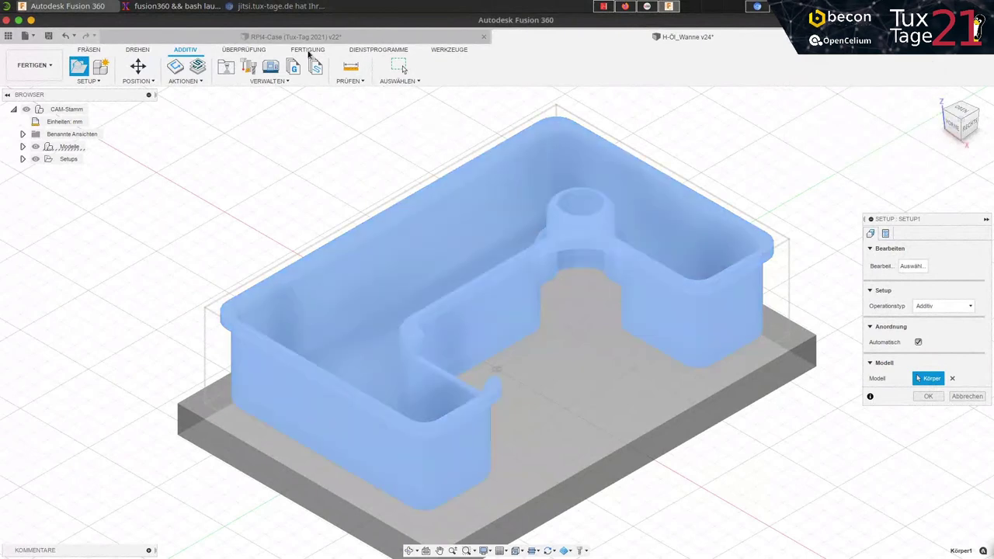
Step: Open the Scripts and Add-ins manager from the Utilities tools
left_click(378, 50)
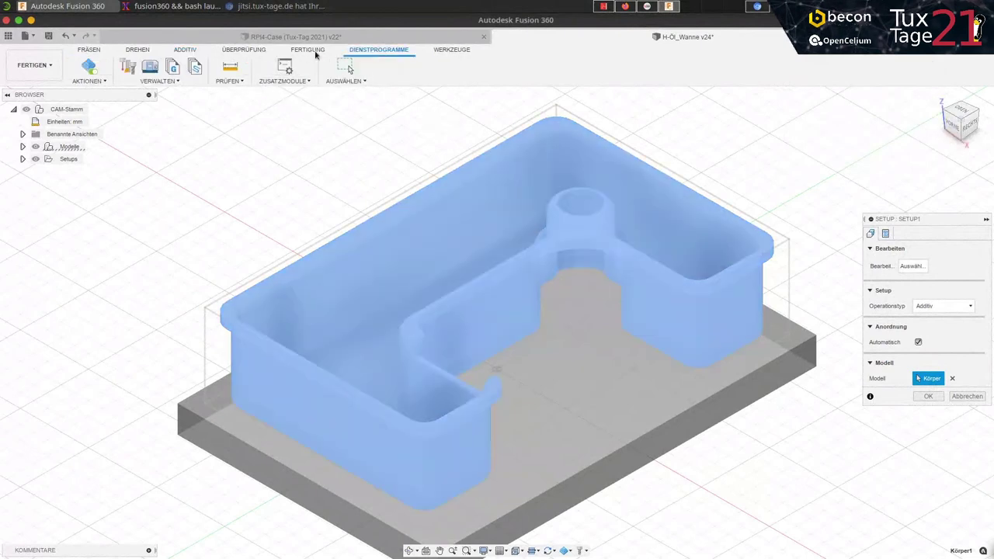
left_click(454, 50)
left_click(392, 50)
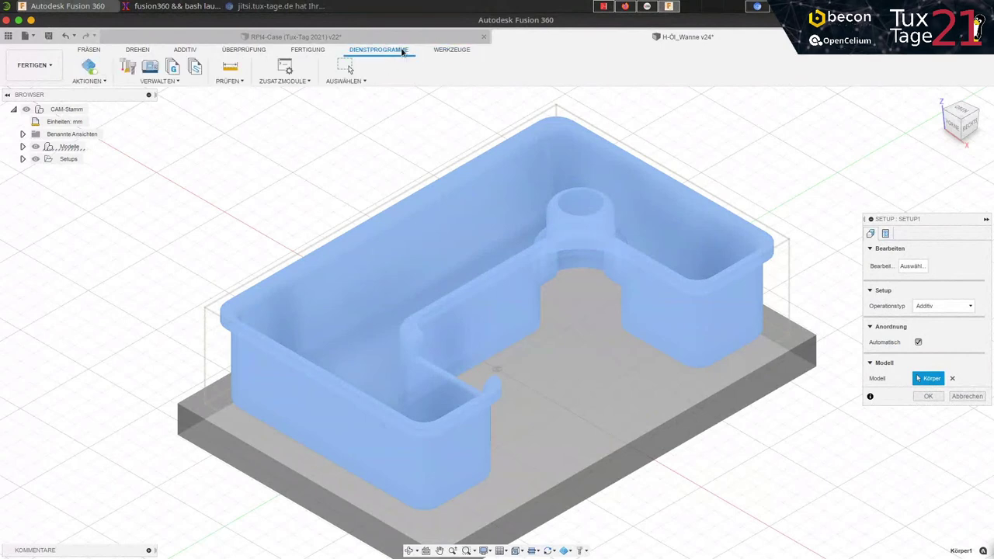
left_click(287, 81)
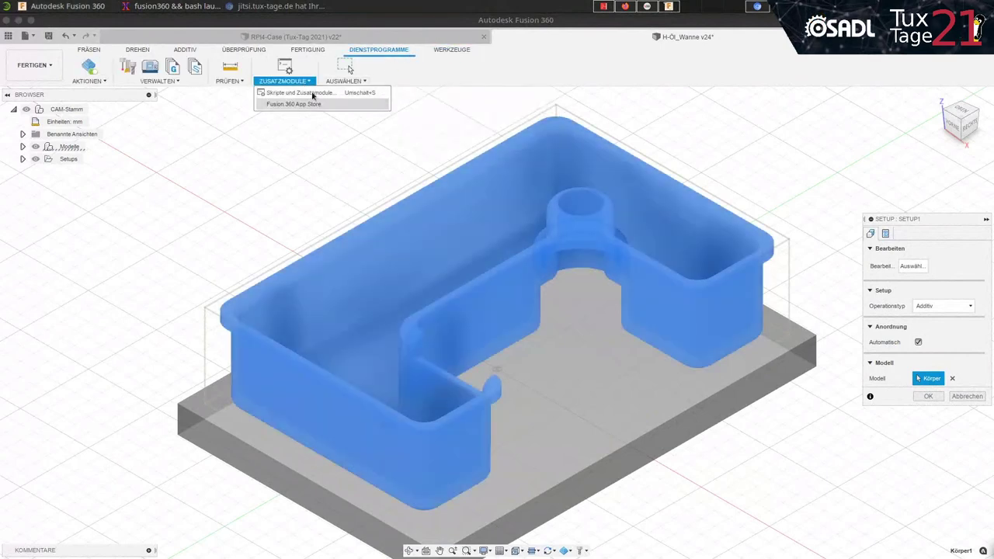
left_click(318, 93)
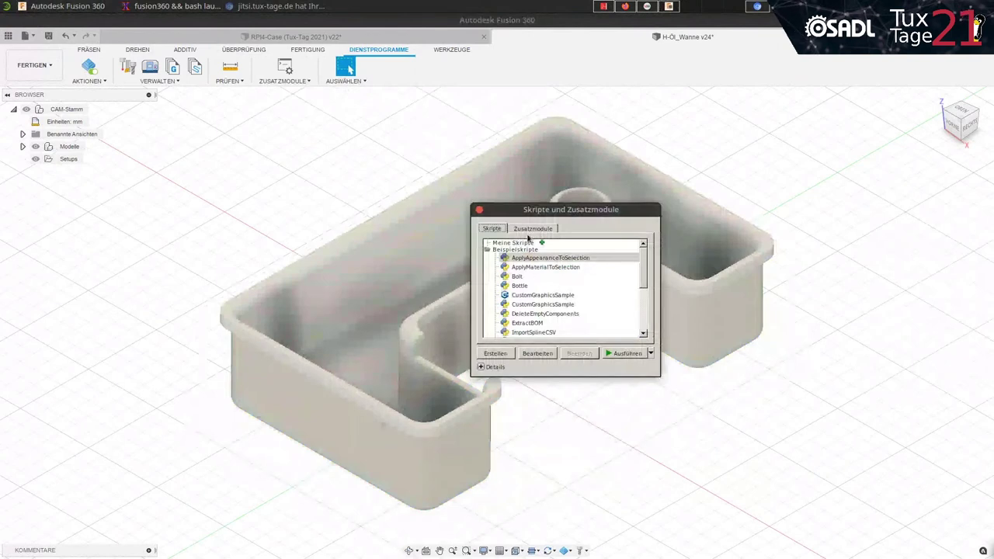
Step: In the Add-Ins list, look at HP_3DPrinters and OctoPrint_for_Fusion360, then run HP_3DPrinters
scroll(535, 299, "down", 1)
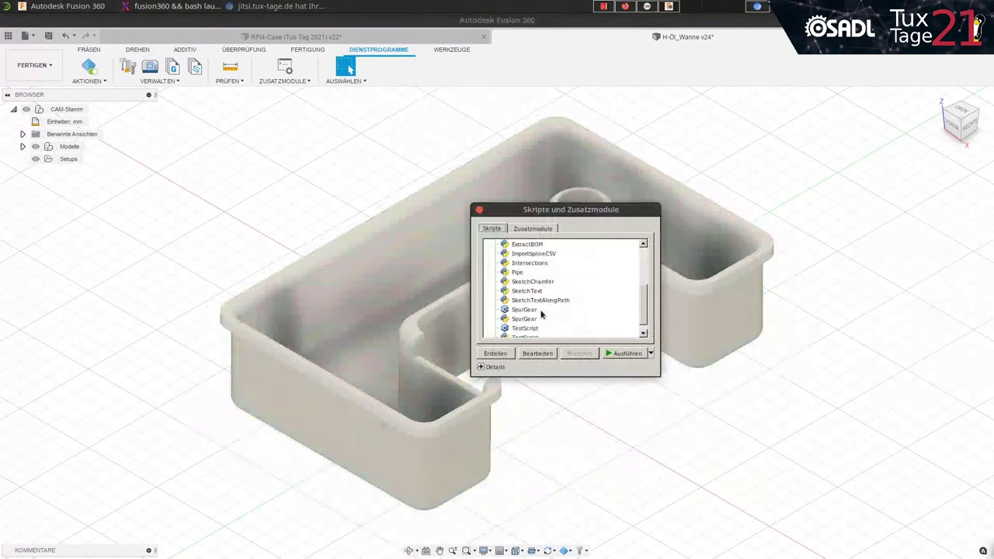
left_click(534, 228)
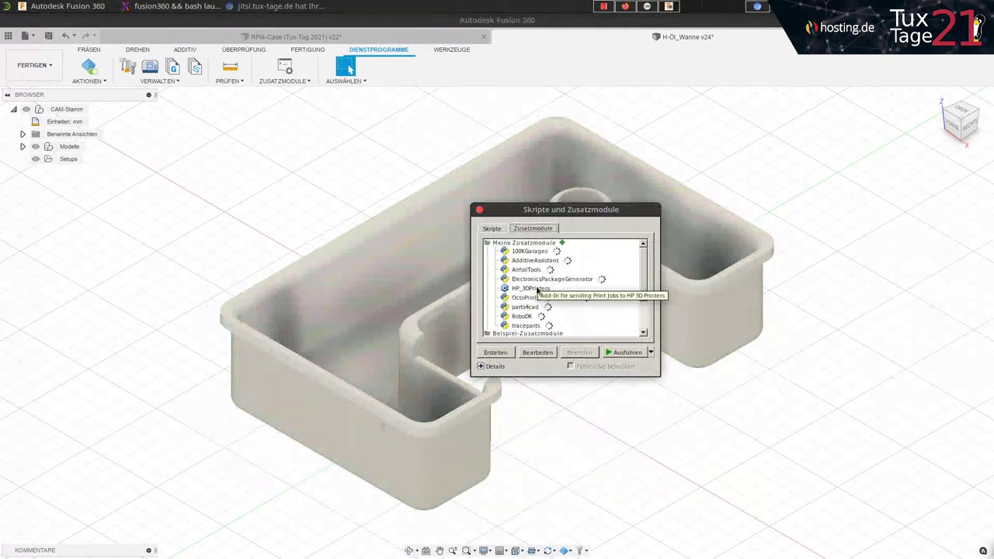
left_click(543, 289)
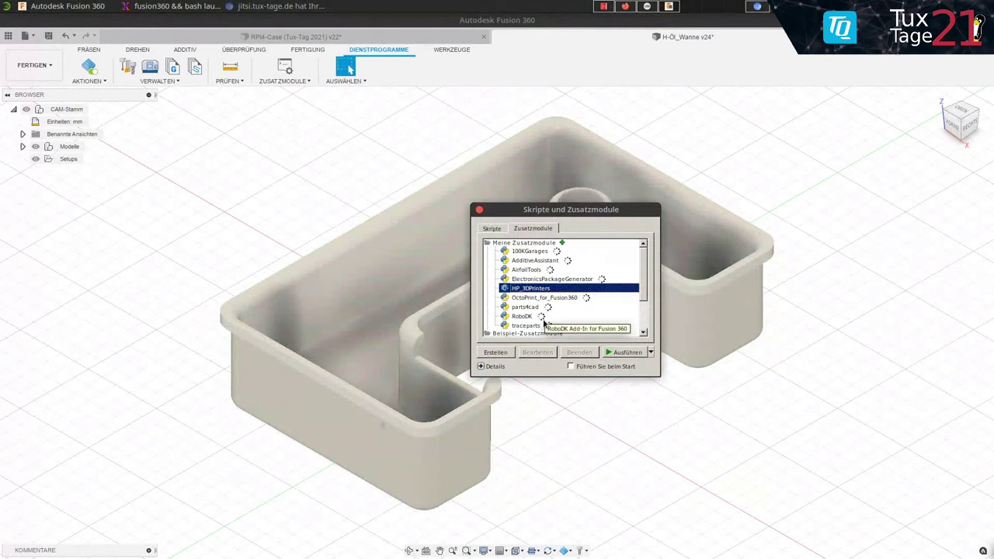
left_click(589, 300)
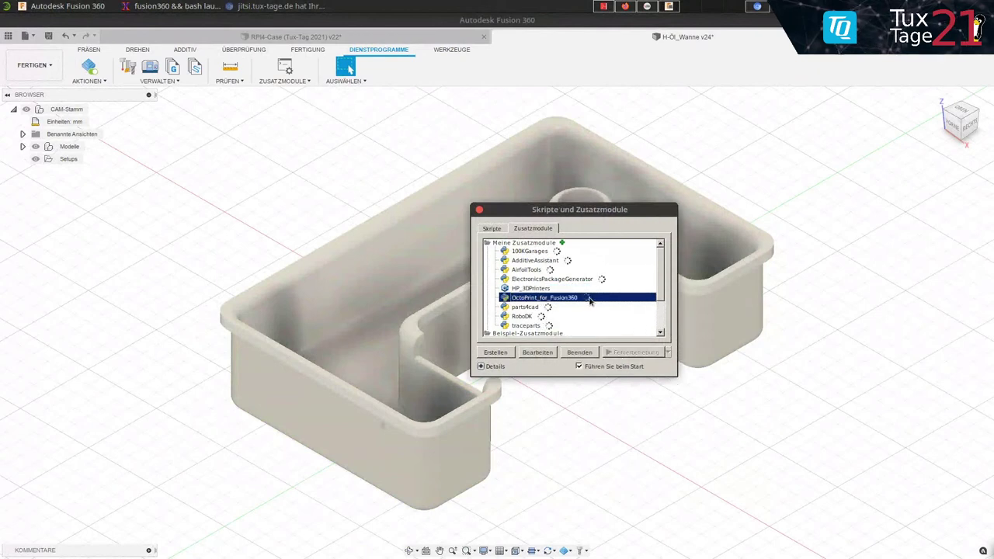
left_click(520, 289)
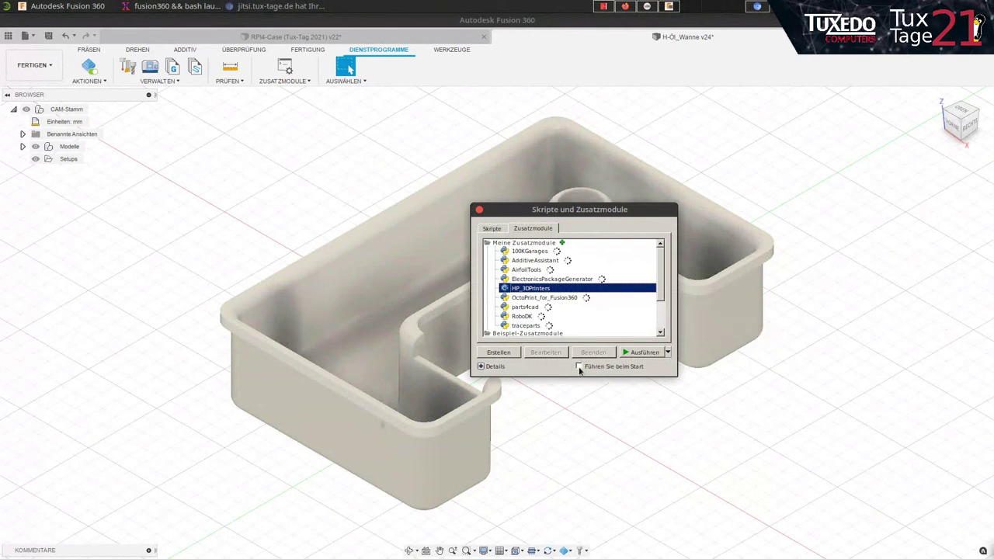
left_click(633, 351)
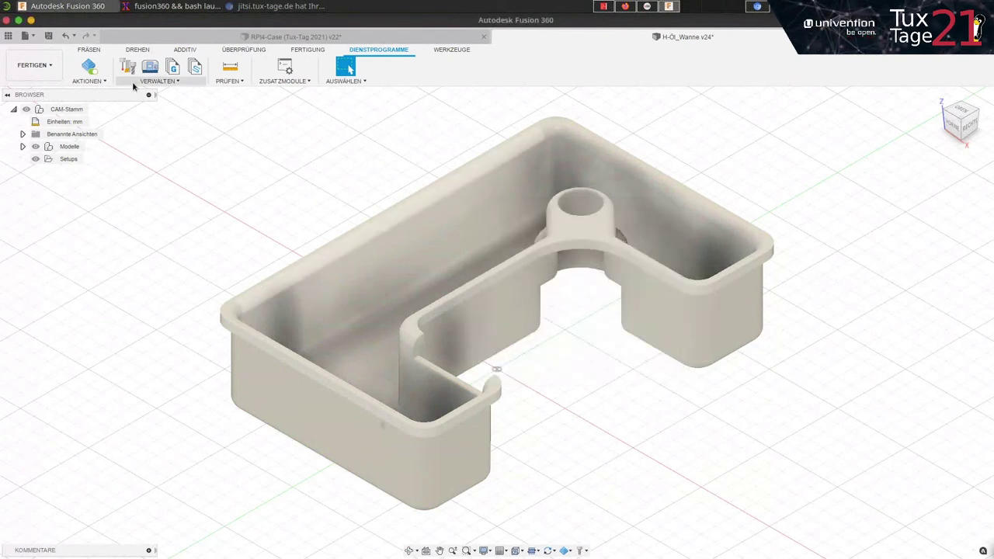
Step: On the Additive tools, look over the setup creation options and the Setups node menu
left_click(186, 51)
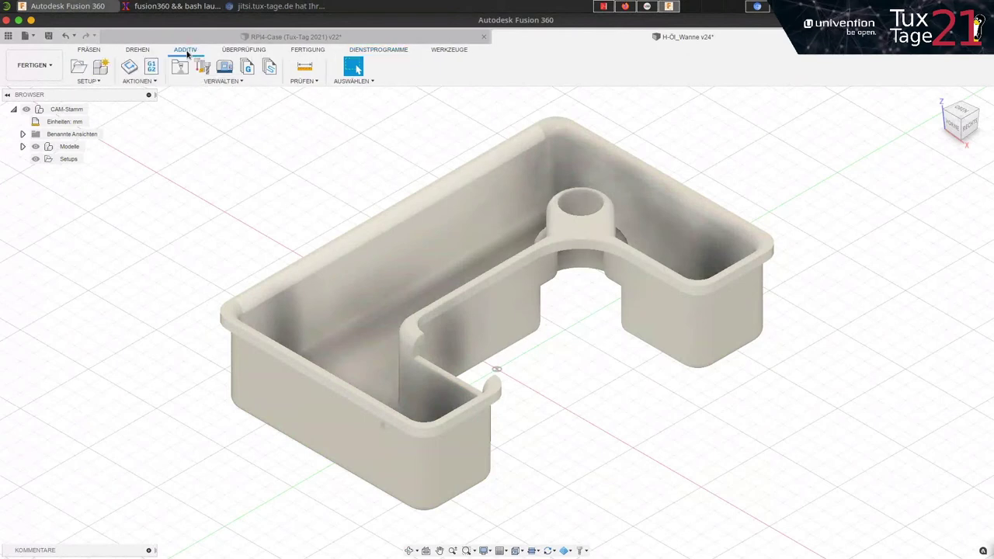
left_click(95, 82)
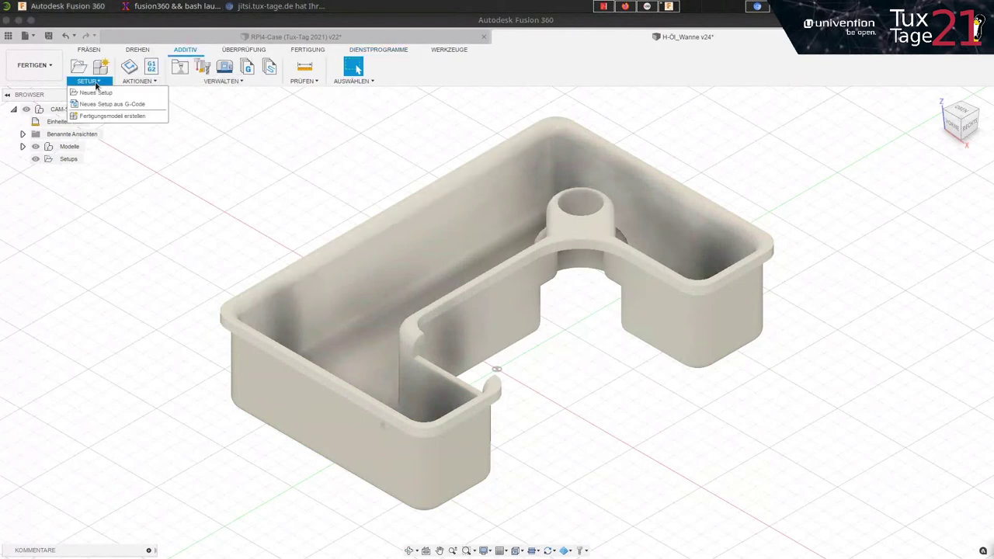
right_click(70, 159)
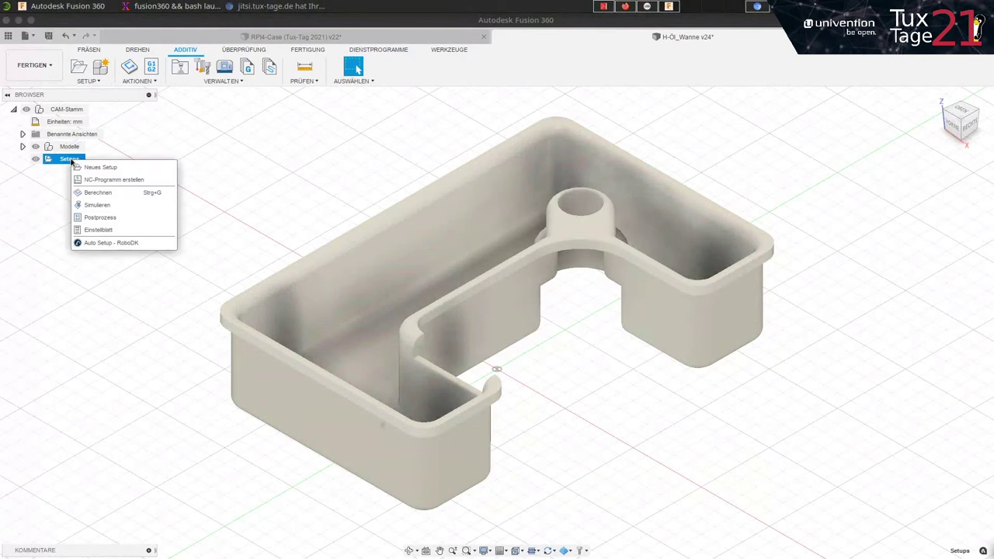
left_click(70, 159)
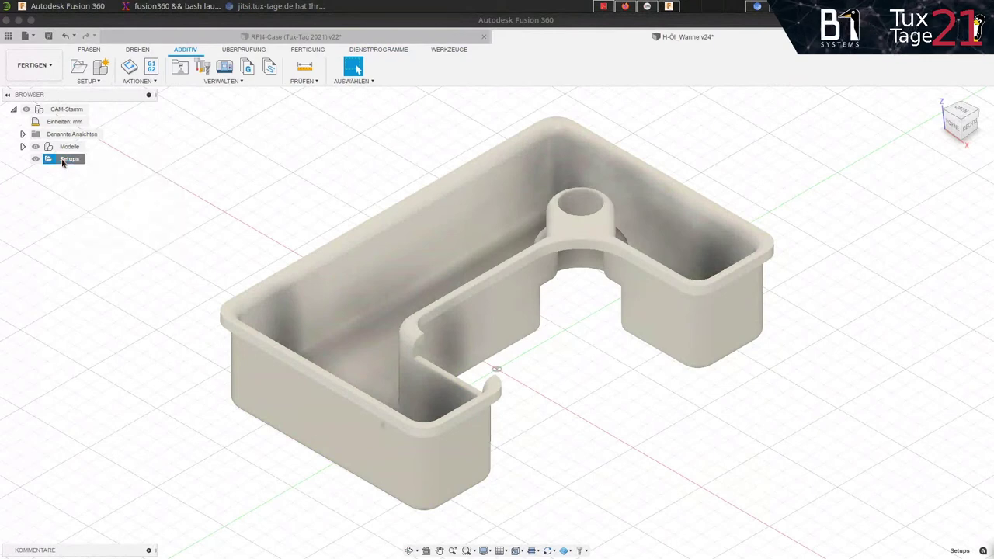
Step: Browse the Fusion 360 machine library's manufacturers, close it, and close H-Öl_Wanne with Ctrl+W
left_click(205, 83)
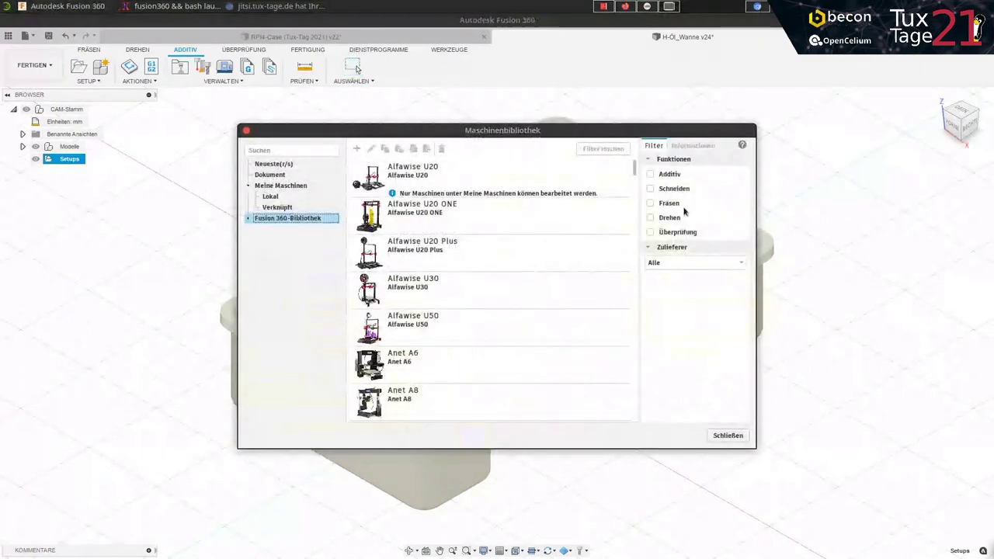
left_click(253, 219)
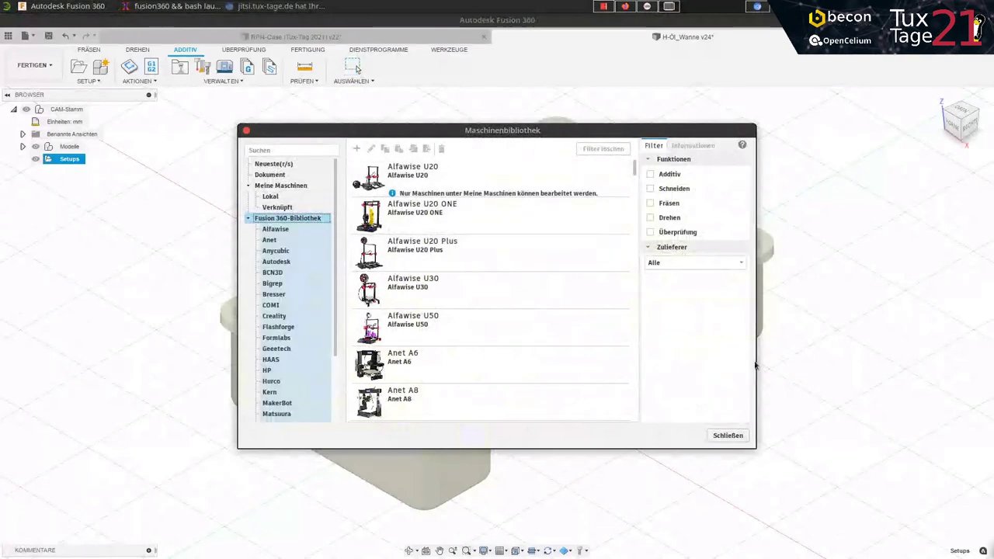
left_click(728, 435)
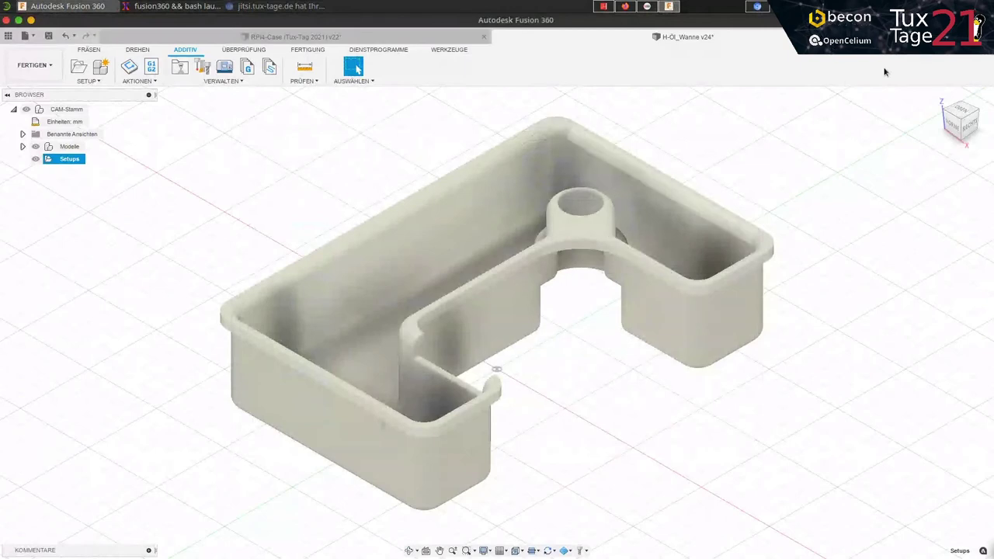
key("ctrl+w")
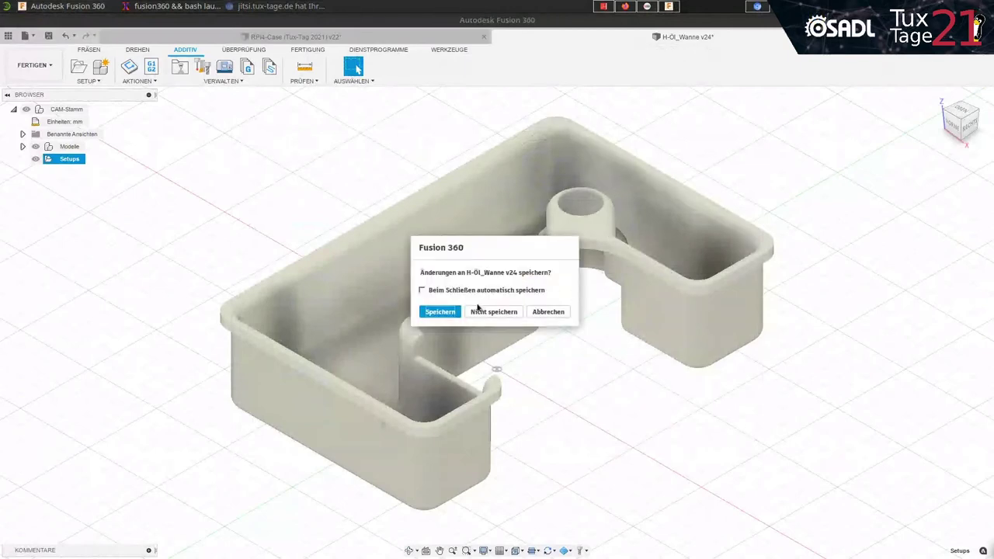
Step: Answer the save prompt to close H-Öl_Wanne and show the RPi4-Case design's Tools tab
left_click(478, 310)
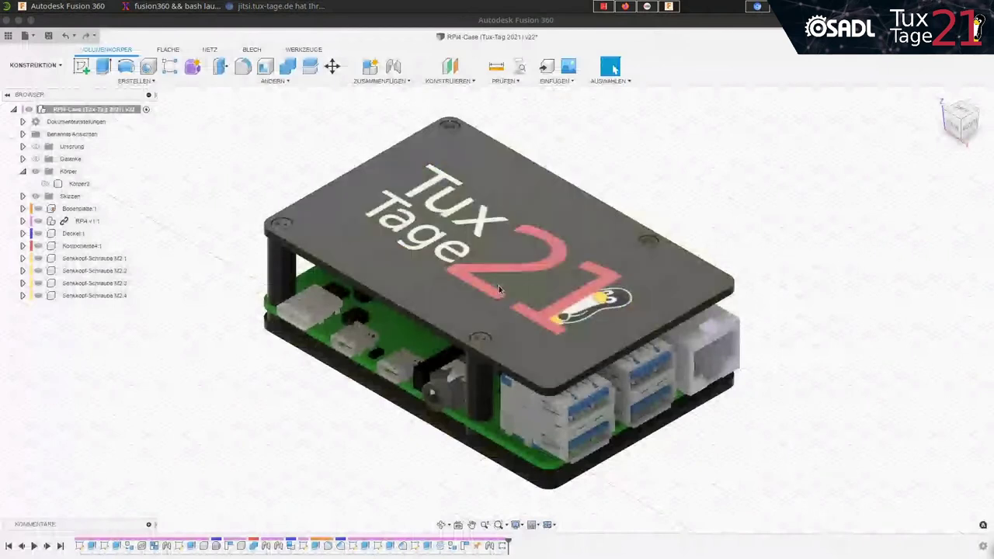
left_click(46, 67)
left_click(46, 66)
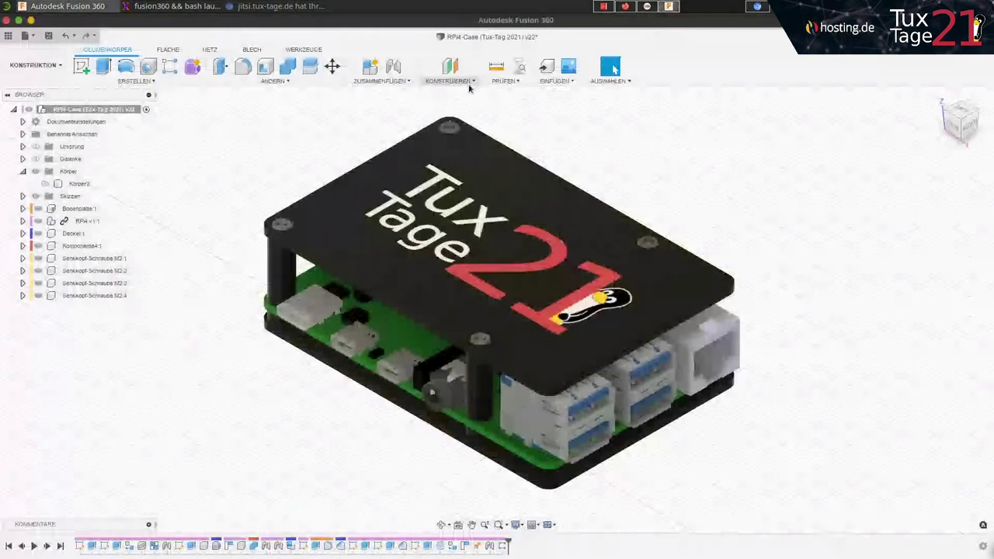
left_click(306, 49)
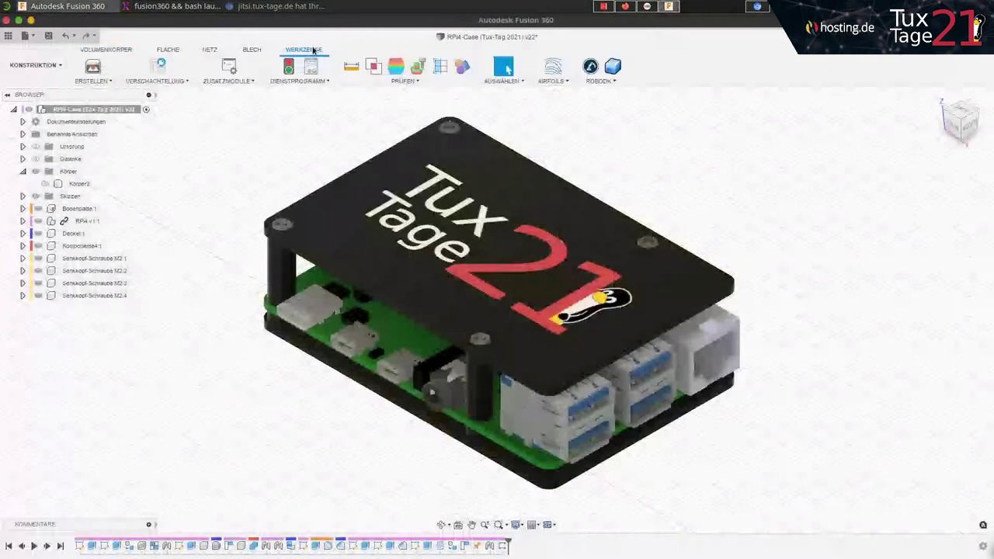
Step: Start Create Airfoil Duct and update Airfoil Tools from 1.20200623 to 1.20201211
left_click(551, 81)
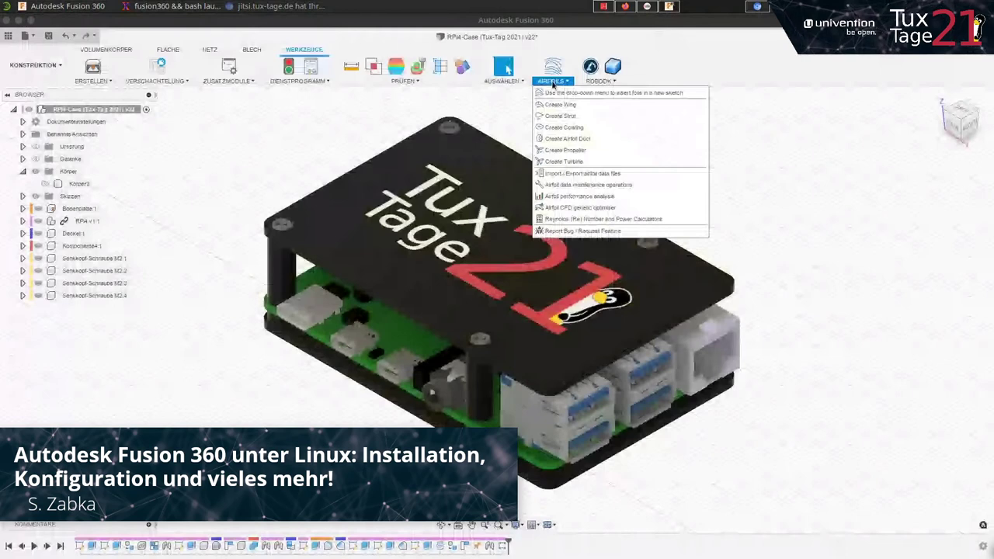
left_click(568, 138)
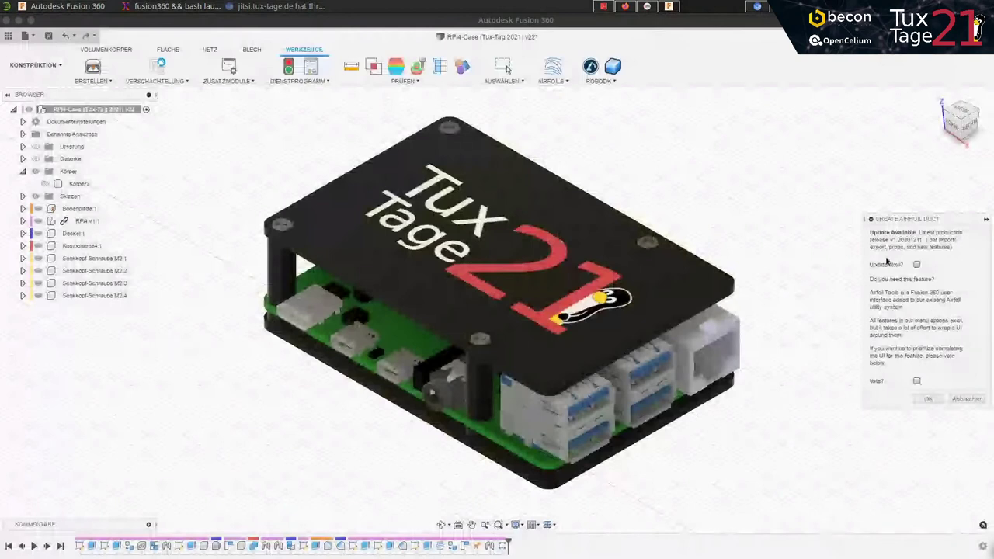
left_click(916, 264)
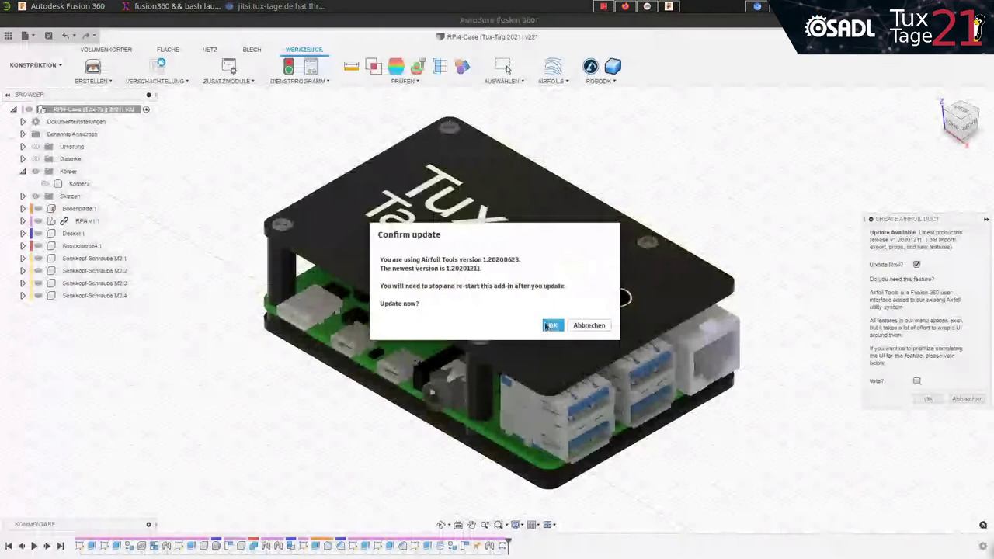
left_click(553, 324)
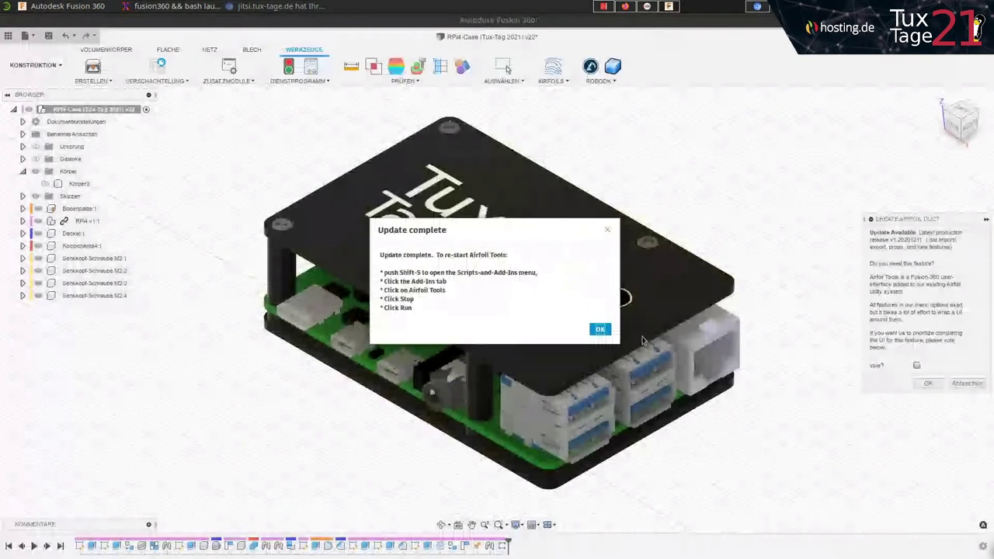
left_click(602, 330)
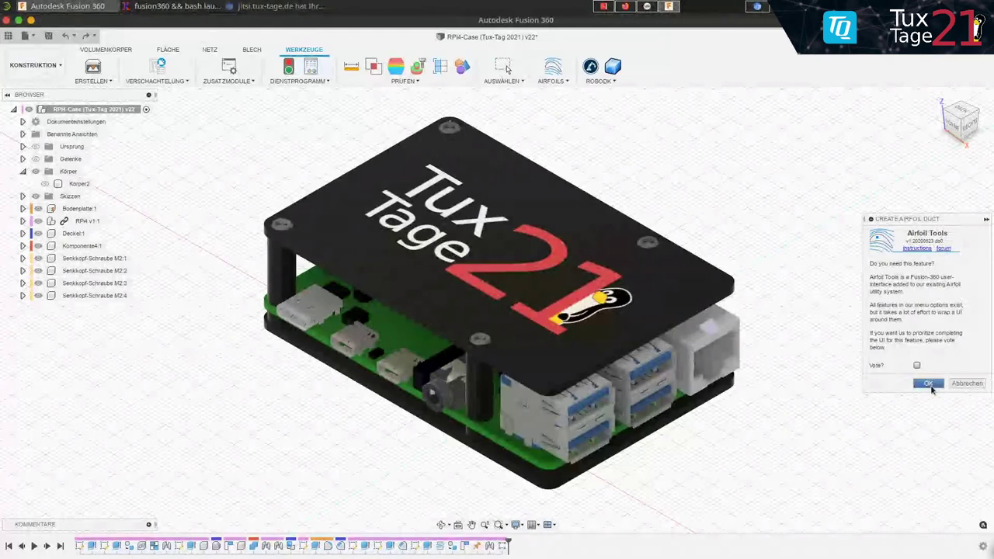
Step: Close the airfoil duct panel, open Create Turbine, scroll through its options, and cancel it
left_click(928, 383)
left_click(558, 82)
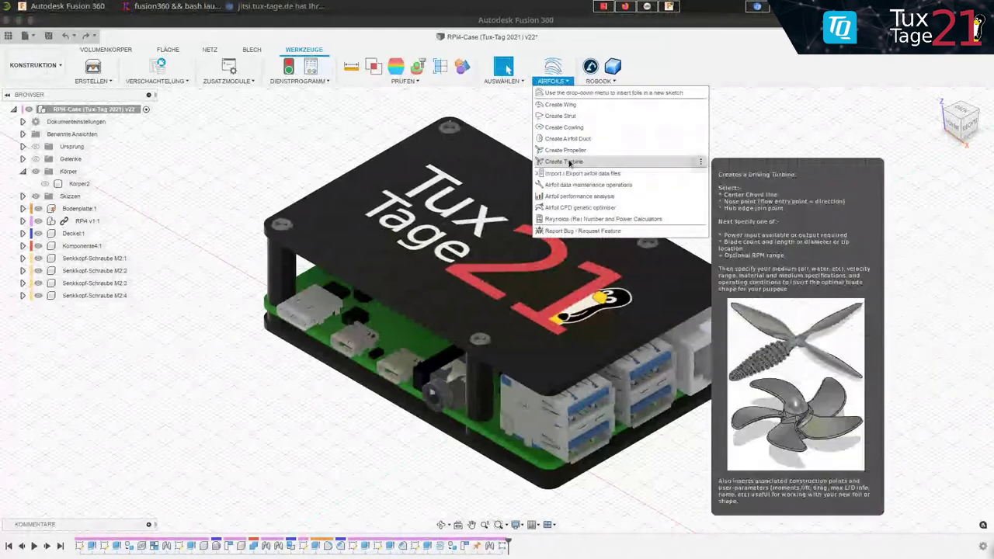
left_click(571, 166)
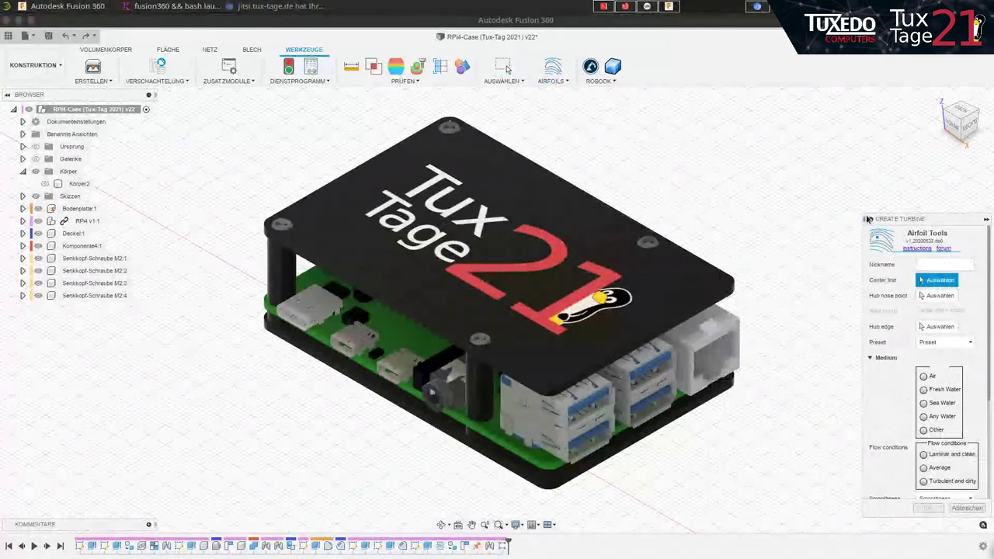
mouse_move(866, 220)
left_mouse_down()
mouse_move(782, 220)
mouse_move(812, 220)
left_mouse_up()
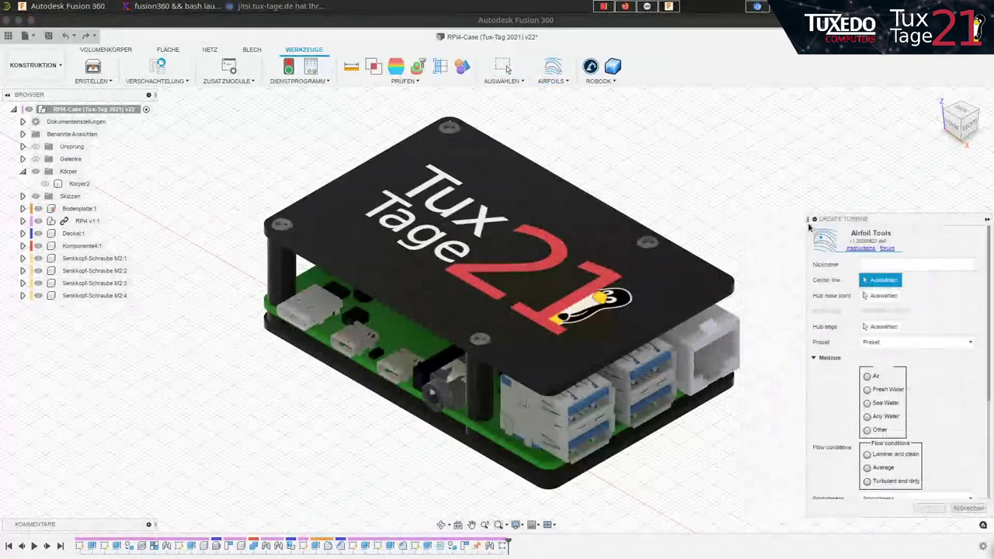
scroll(935, 345, "down", 2)
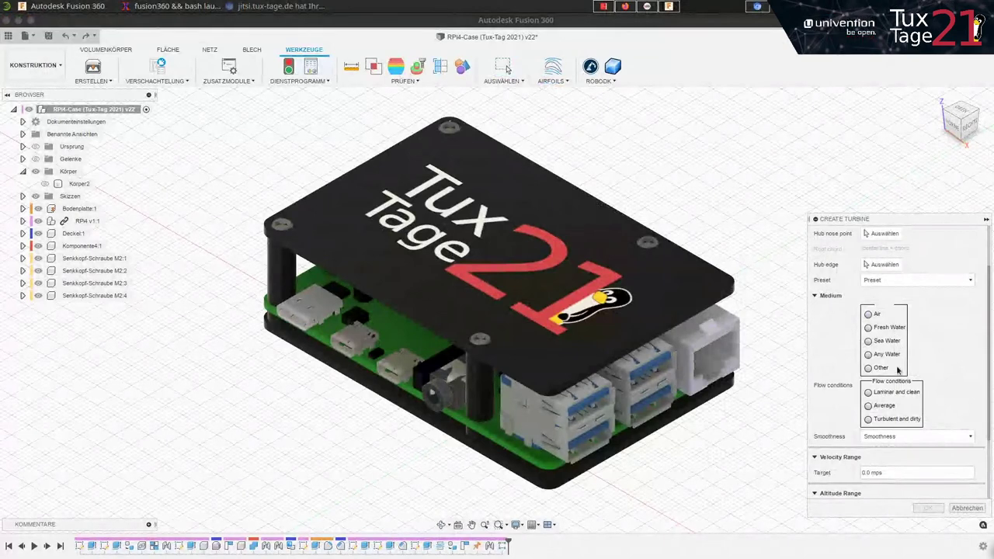
scroll(976, 401, "down", 2)
scroll(977, 402, "down", 1)
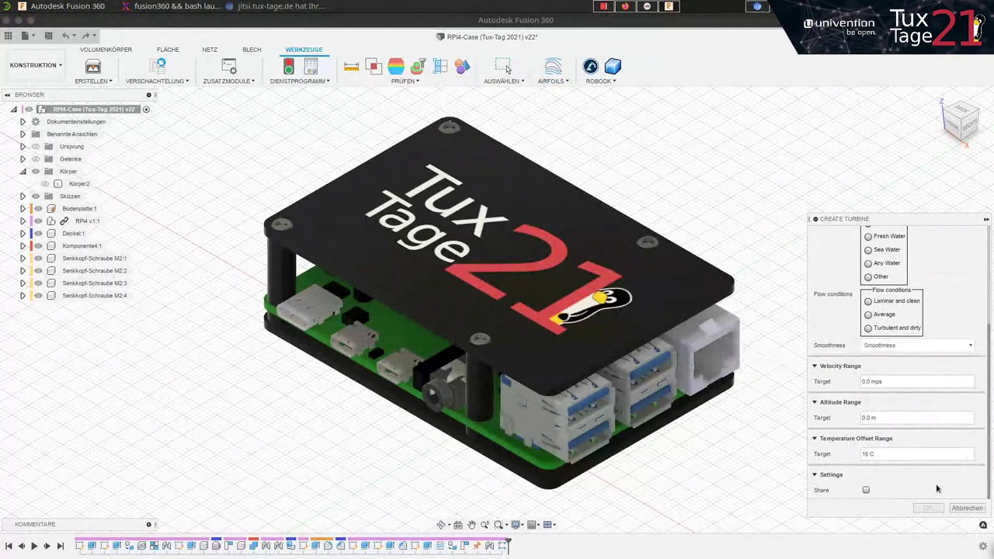
left_click(962, 508)
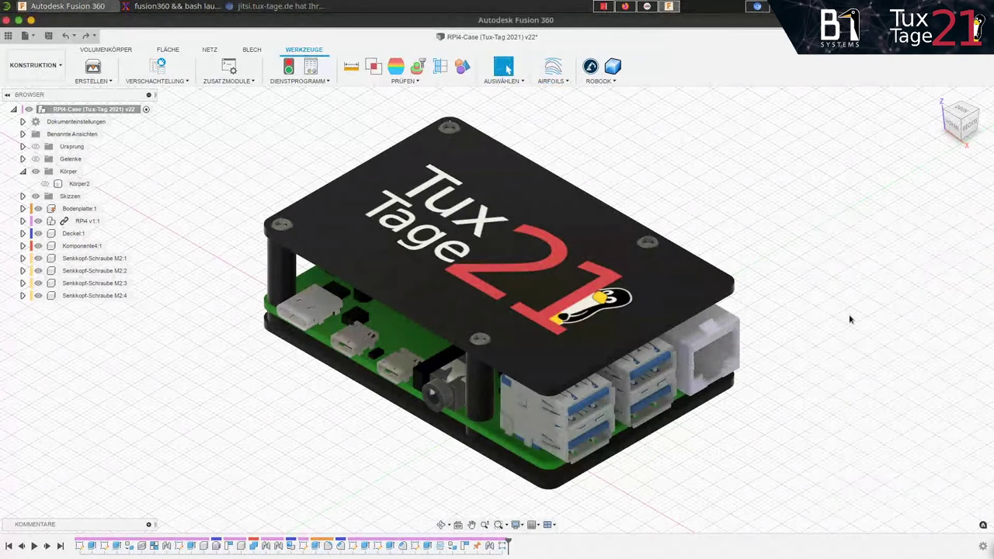
Step: In the Render workspace, replace the Photobooth environment with Crossroads from the environment library
left_click(52, 66)
left_click(39, 127)
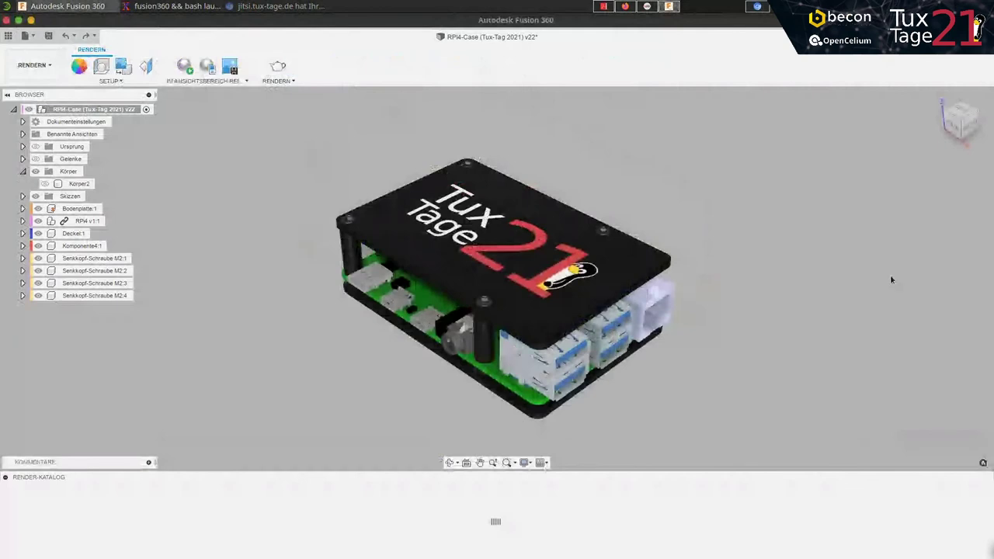
scroll(548, 362, "up", 1)
scroll(548, 362, "up", 1)
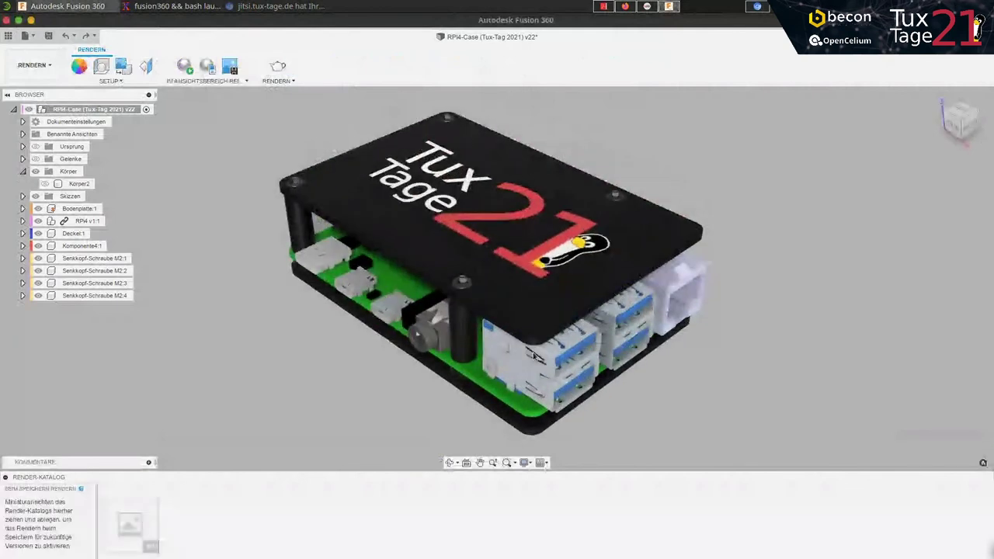
left_click(102, 68)
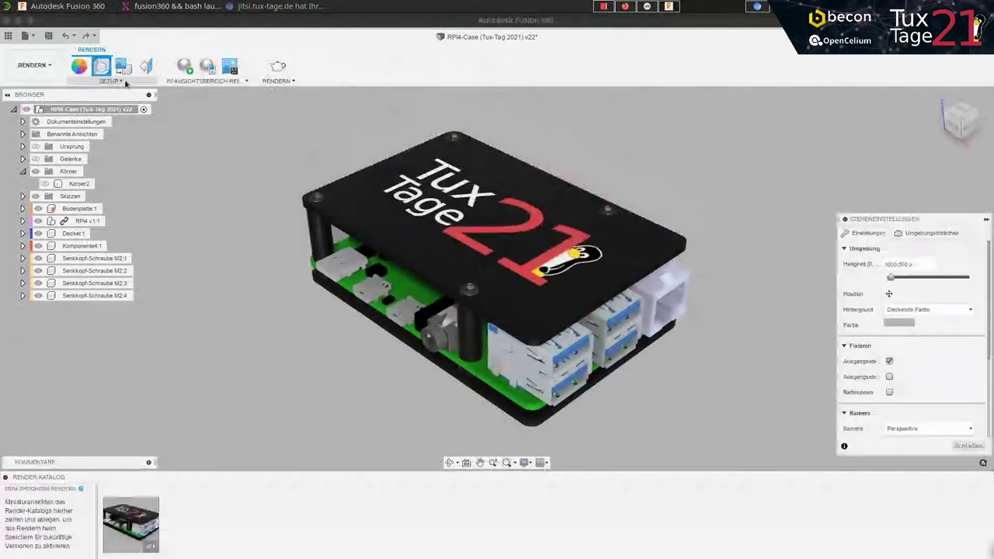
left_click(914, 235)
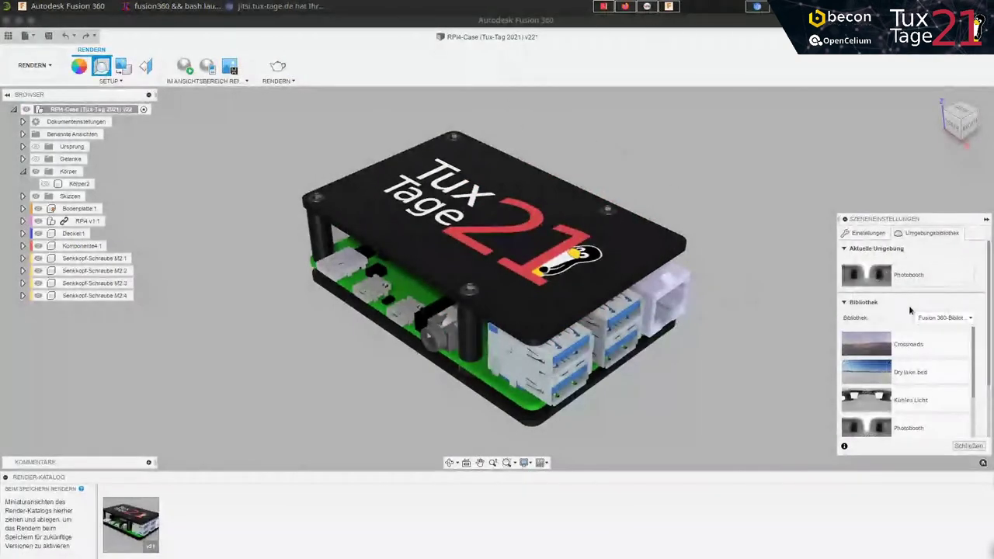
left_click_drag(921, 352, 866, 276)
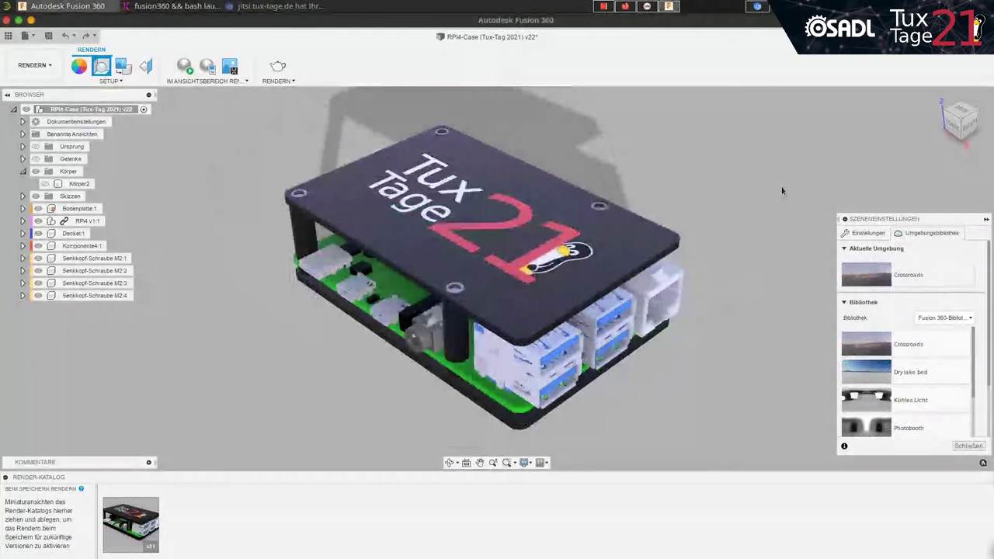
Step: Set rendering to Standard quality on the local renderer, then view the case render
left_click(276, 74)
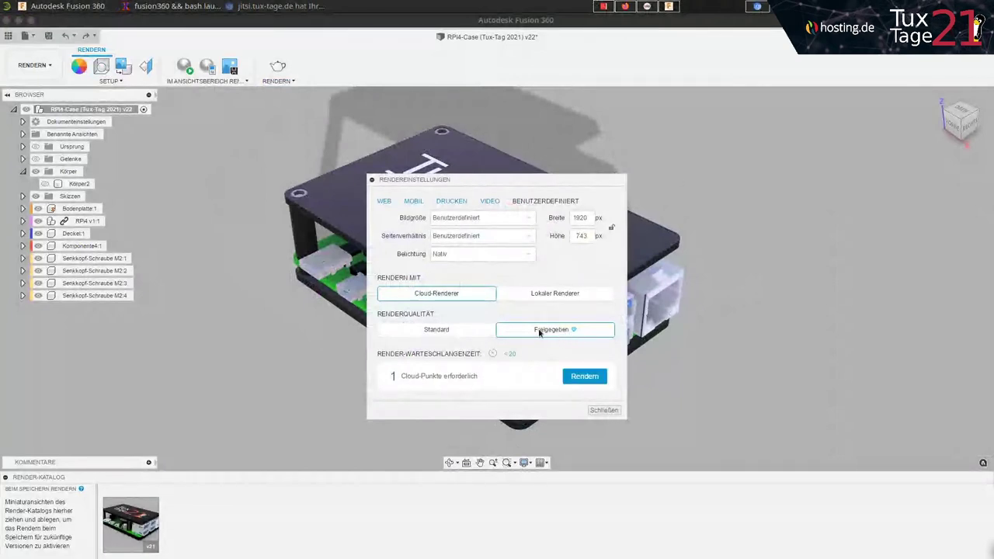
left_click(454, 329)
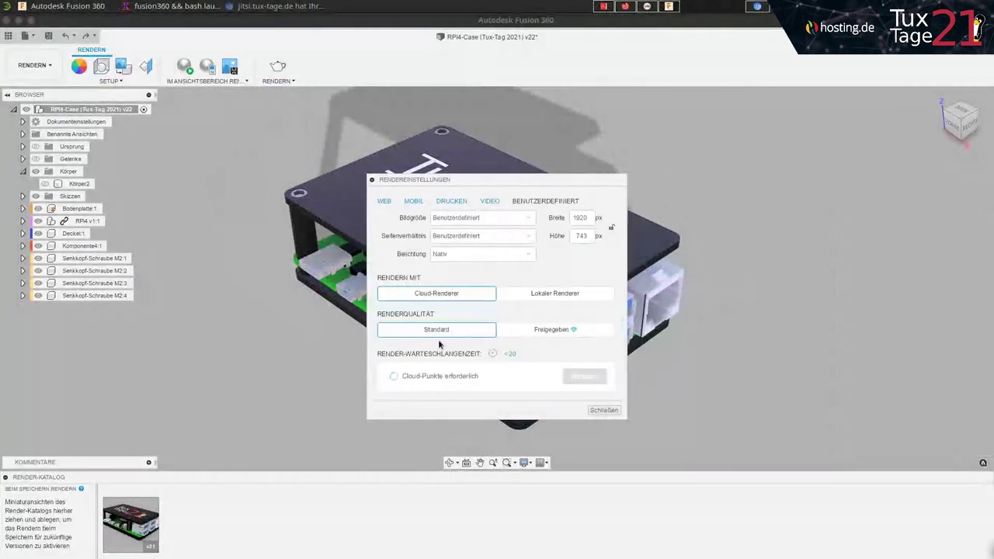
left_click(555, 297)
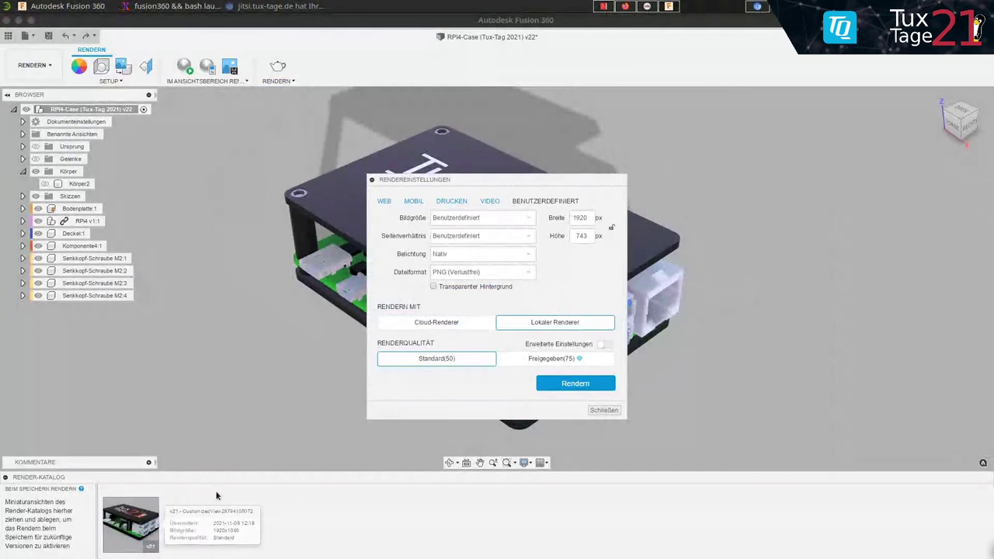
left_click(604, 410)
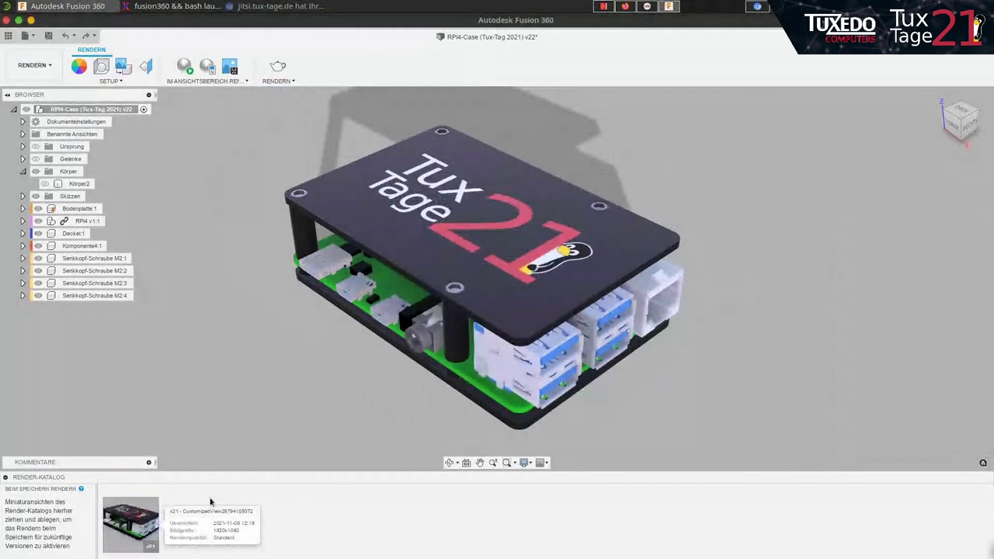
left_click(131, 526)
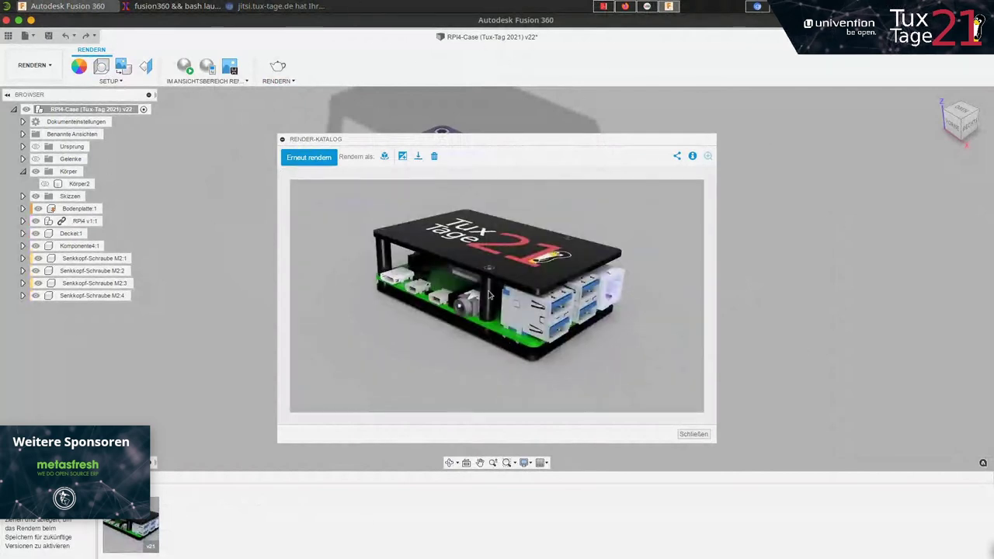
Step: Download the case render as a PNG to a chosen folder and close the render viewer
left_click(418, 156)
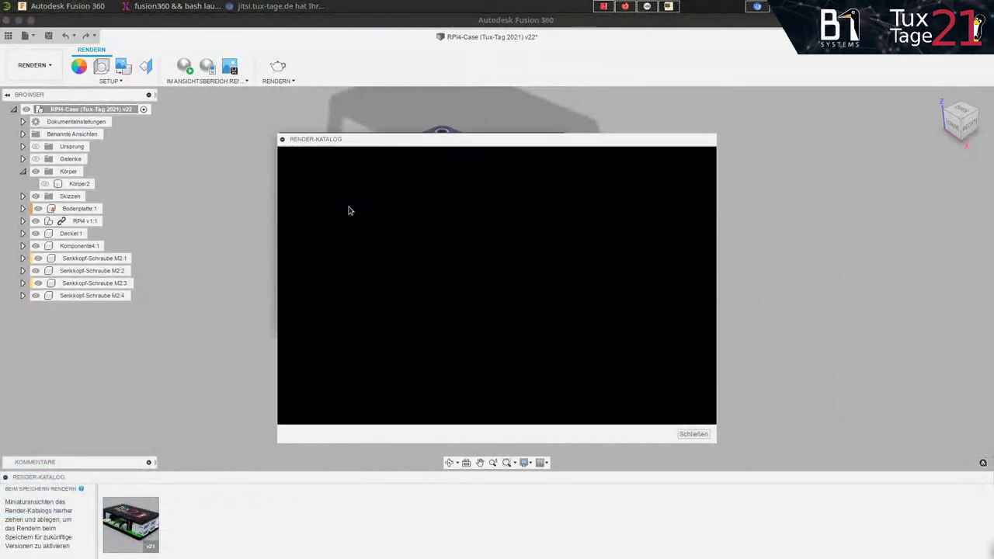
left_click(78, 5)
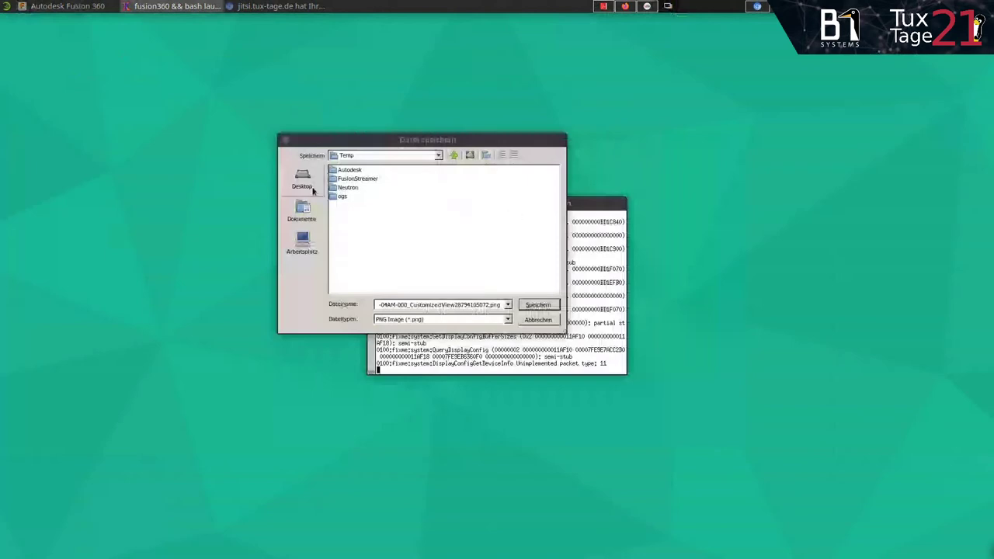
left_click(302, 243)
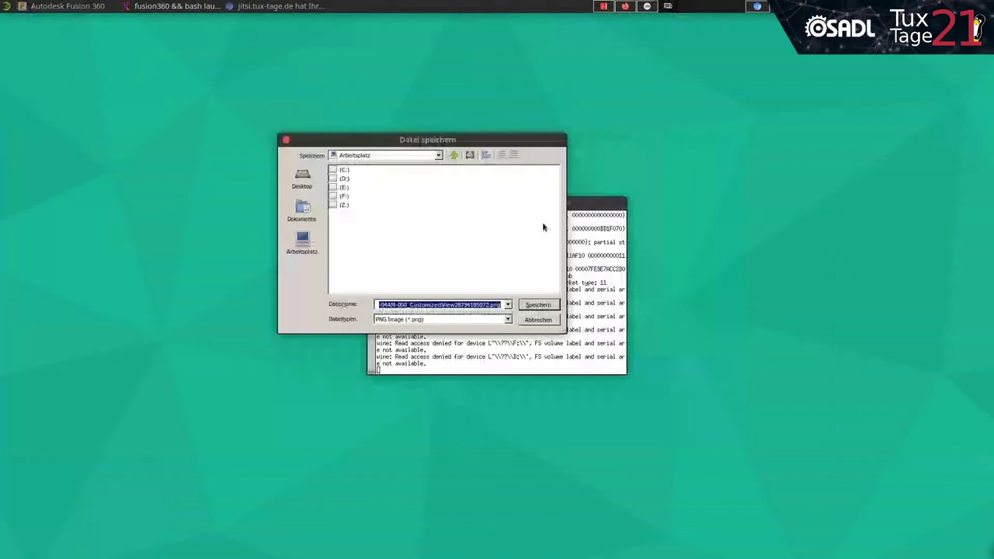
left_click(538, 320)
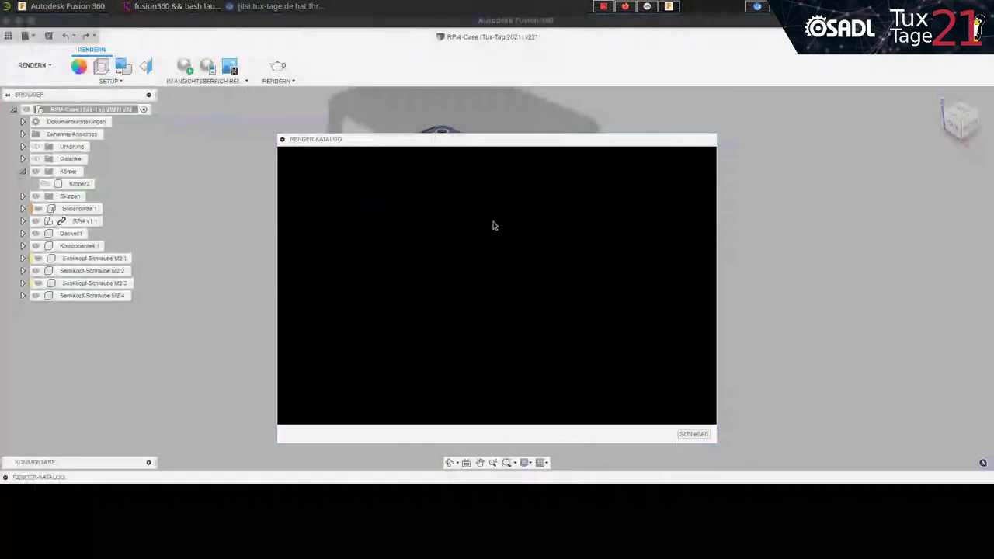
left_click_drag(555, 140, 585, 151)
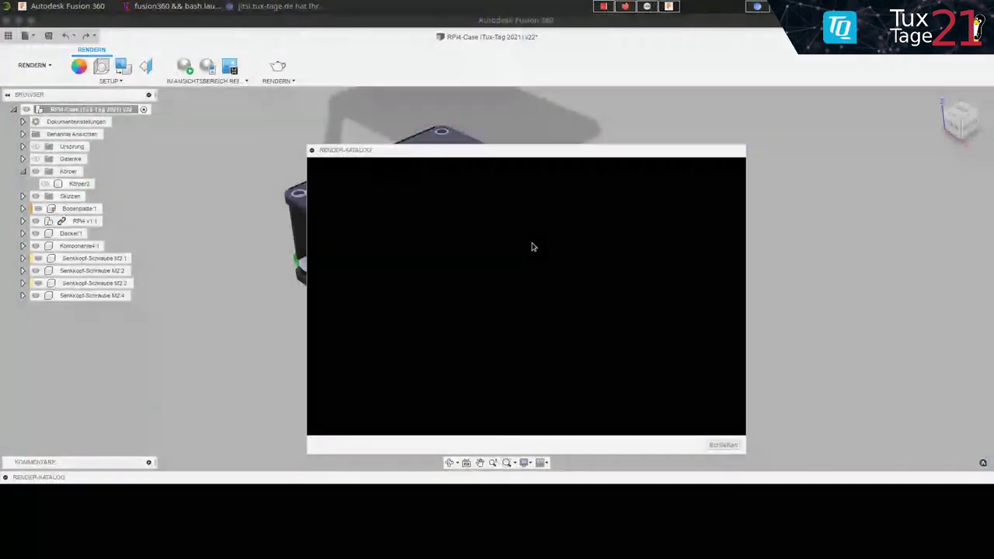
left_click(721, 445)
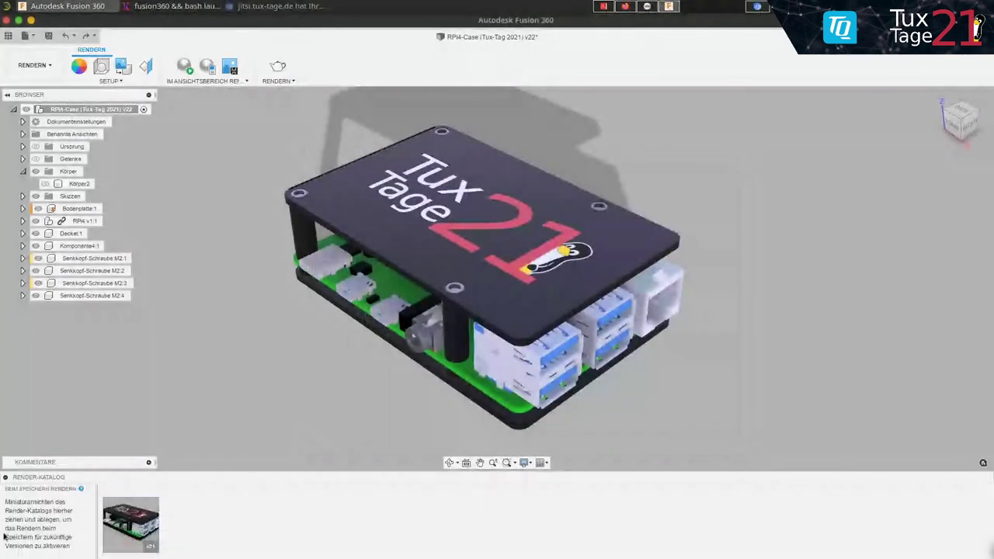
Step: Collapse the render catalog, open the Data Panel at All Projects, and open the first project
left_click(5, 474)
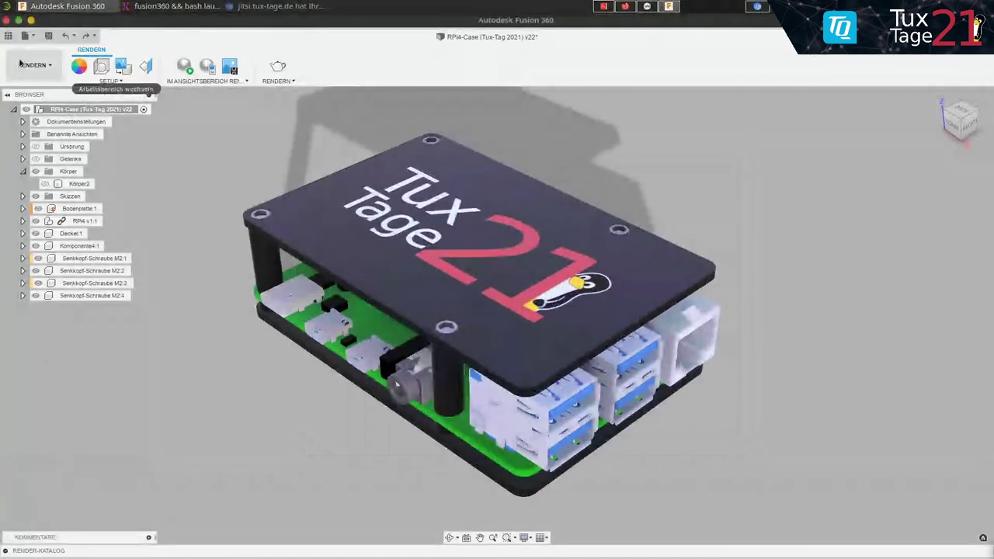
left_click(31, 64)
left_click(31, 65)
left_click(8, 35)
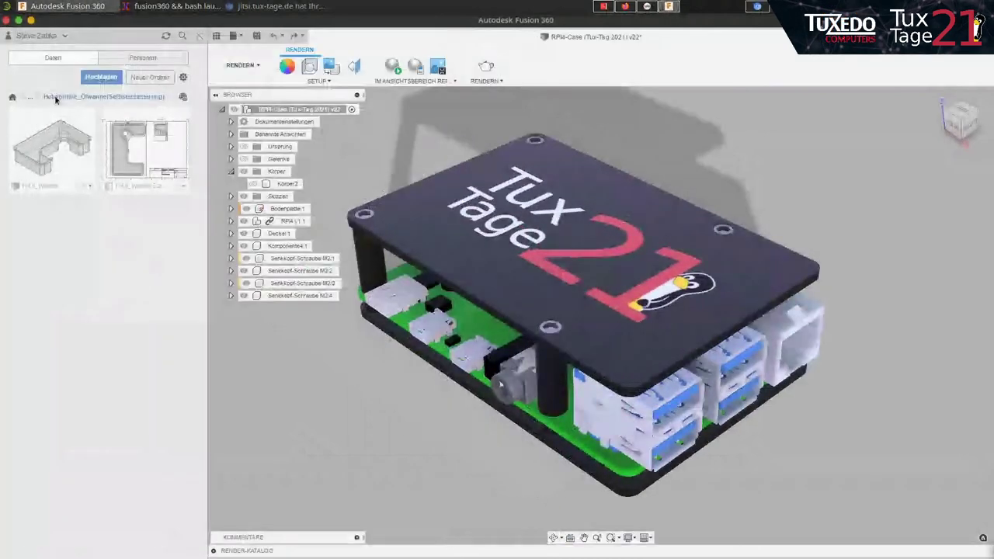
left_click(32, 98)
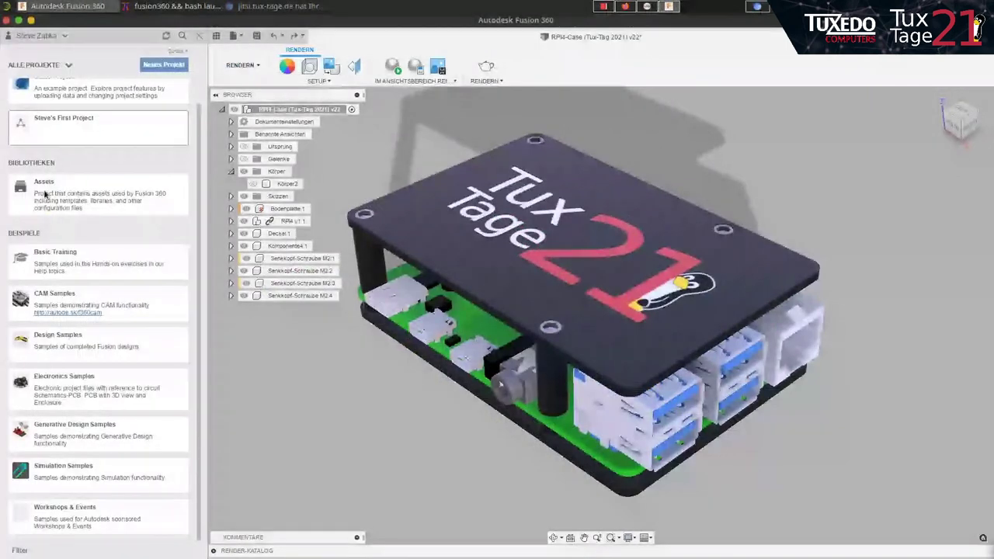
left_click(91, 130)
Step: Open the RPI4-Case drawing in the Tux-Tage 2021 folder and zoom to fit the whole sheet
left_click(148, 142)
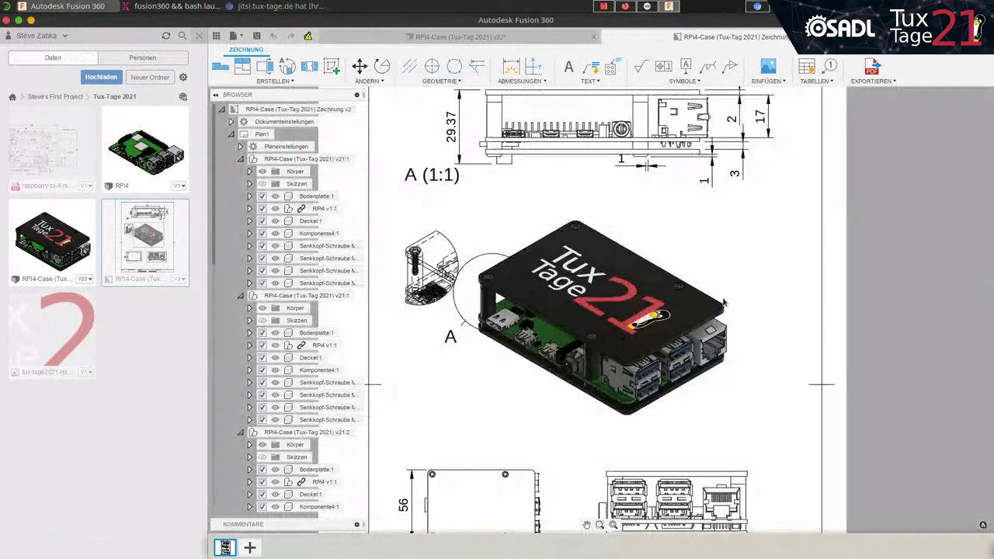
scroll(757, 291, "up", 1)
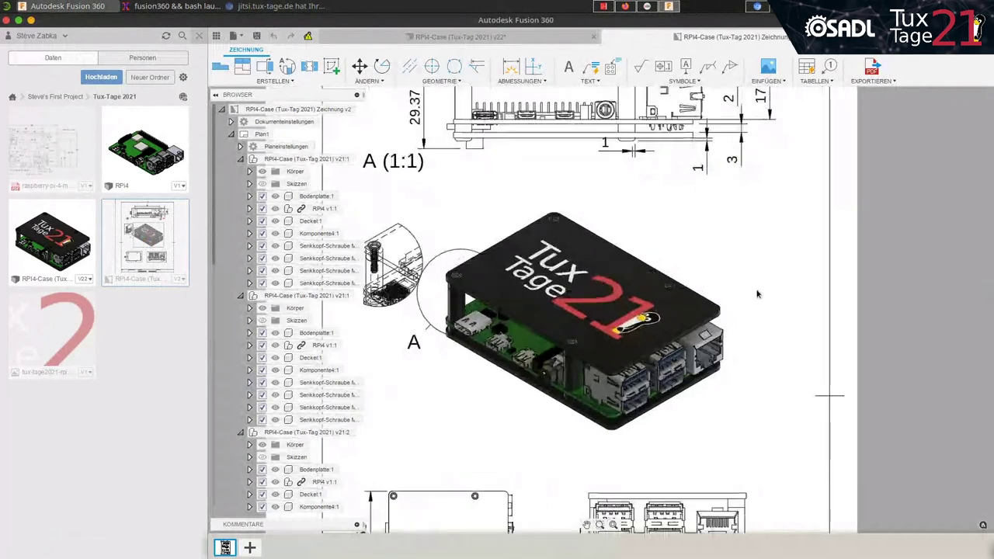
scroll(754, 308, "up", 1)
scroll(754, 308, "down", 3)
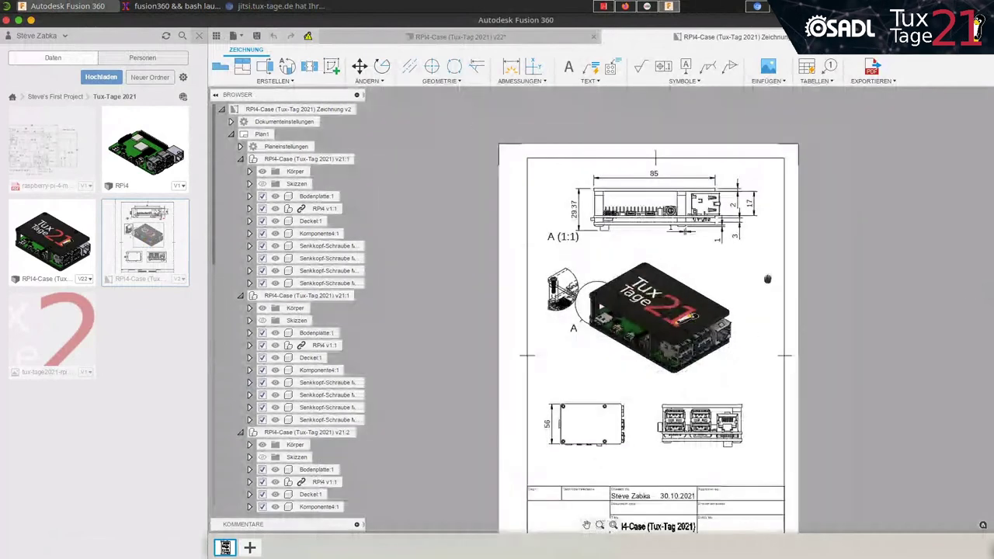
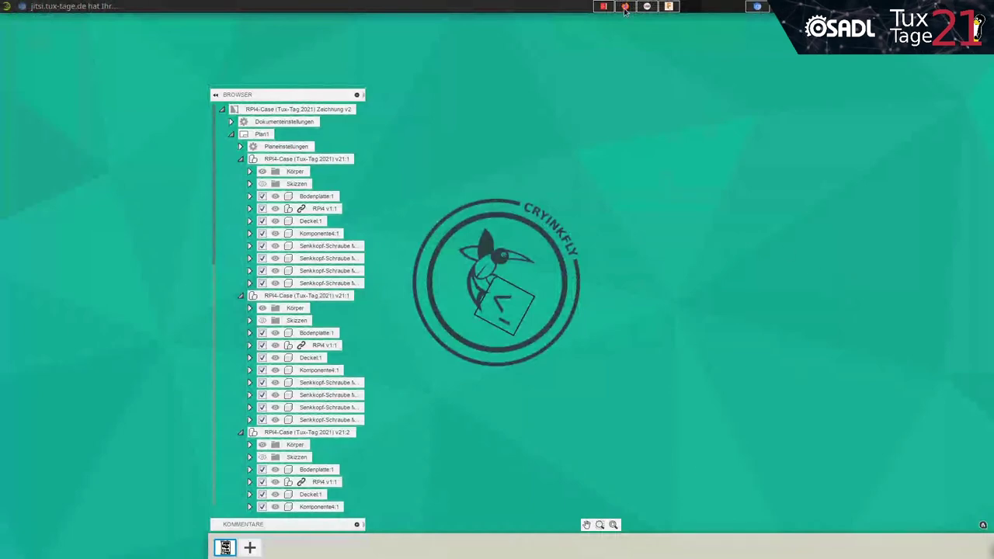
Step: Close the drawing with 'Nicht speichern' and close the RPI4-Case design unsaved, quitting Fusion 360
left_click(666, 9)
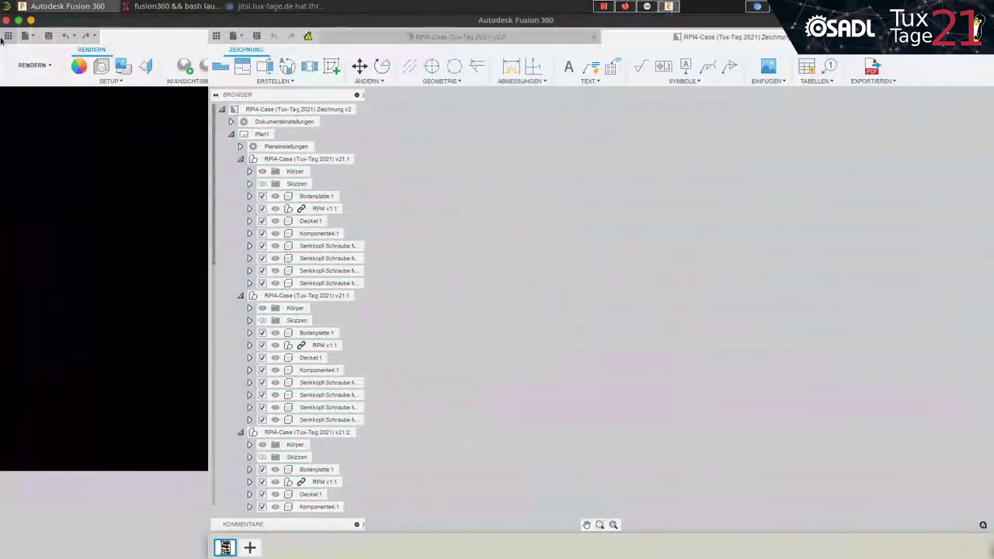
left_click(506, 316)
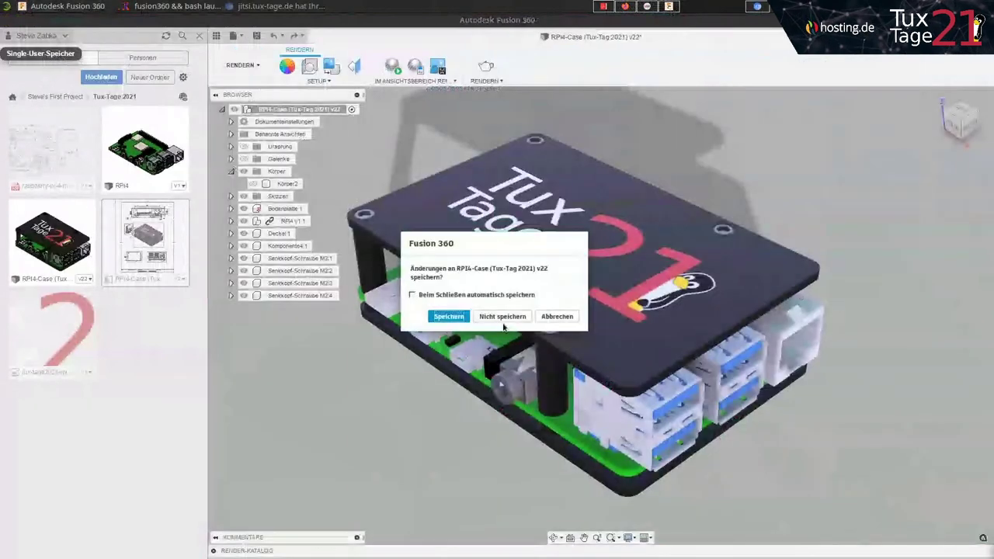
key("Escape")
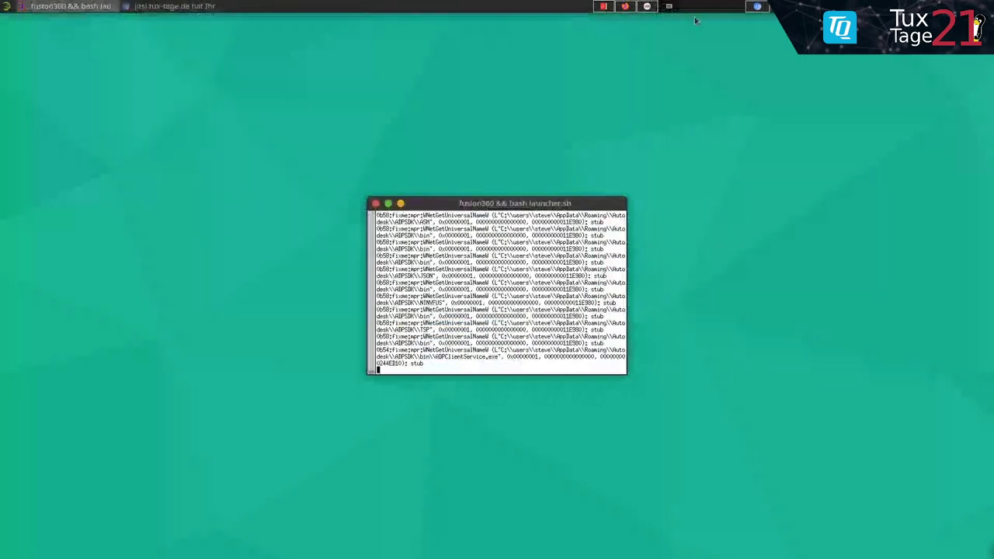
Step: Show the talk outline PDF, then return to the GitHub README of Linux-tested Fusion 360 extensions
left_click(647, 6)
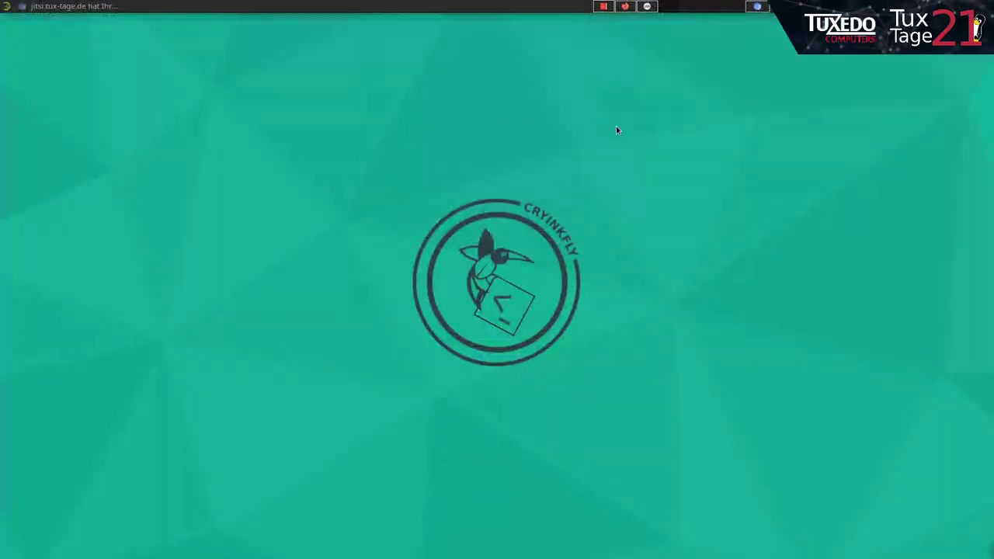
left_click(605, 6)
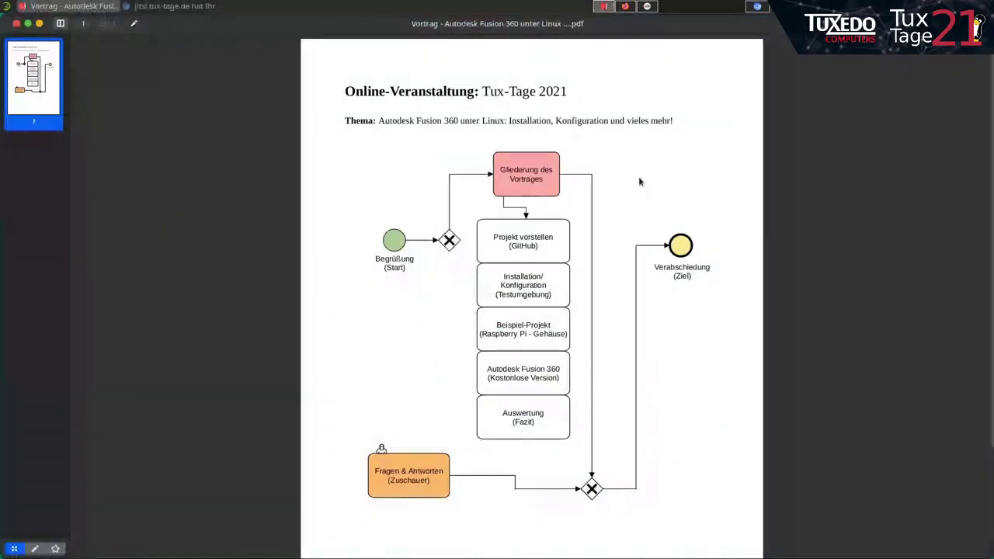
left_click(624, 6)
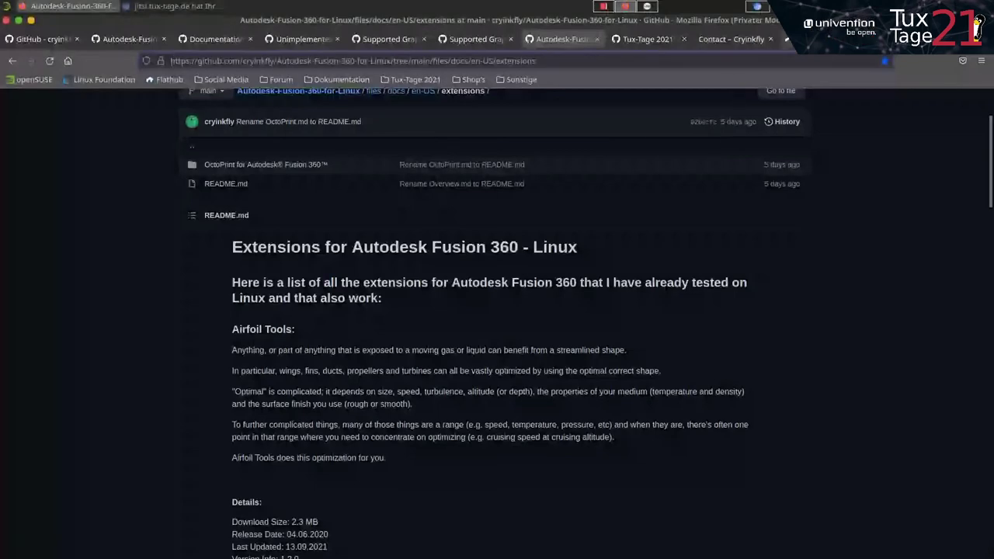
Step: Switch to the Fusion 360 für Privatanwender tab and scroll to the free versus 494 €/Jahr boxes
key("ctrl+Tab")
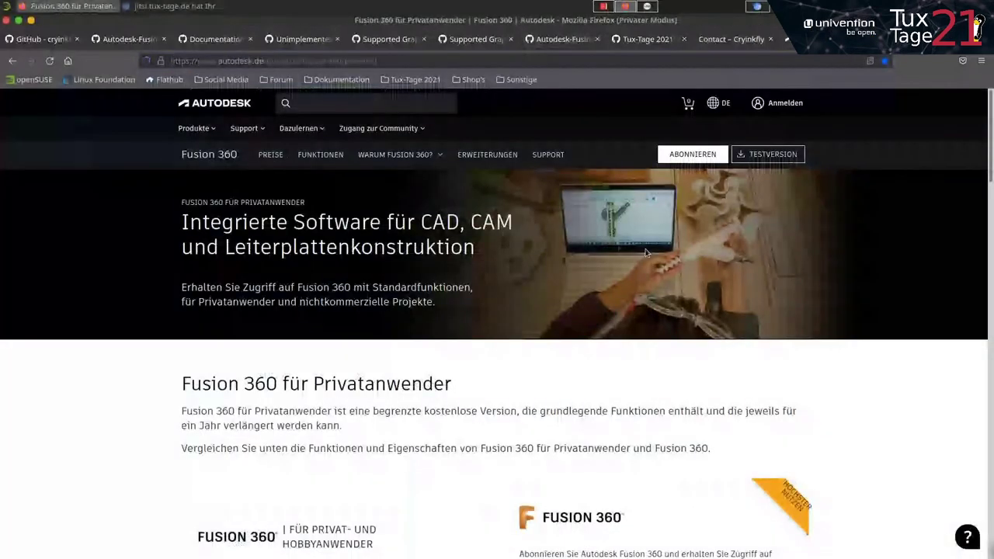
scroll(480, 373, "down", 2)
scroll(262, 286, "down", 3)
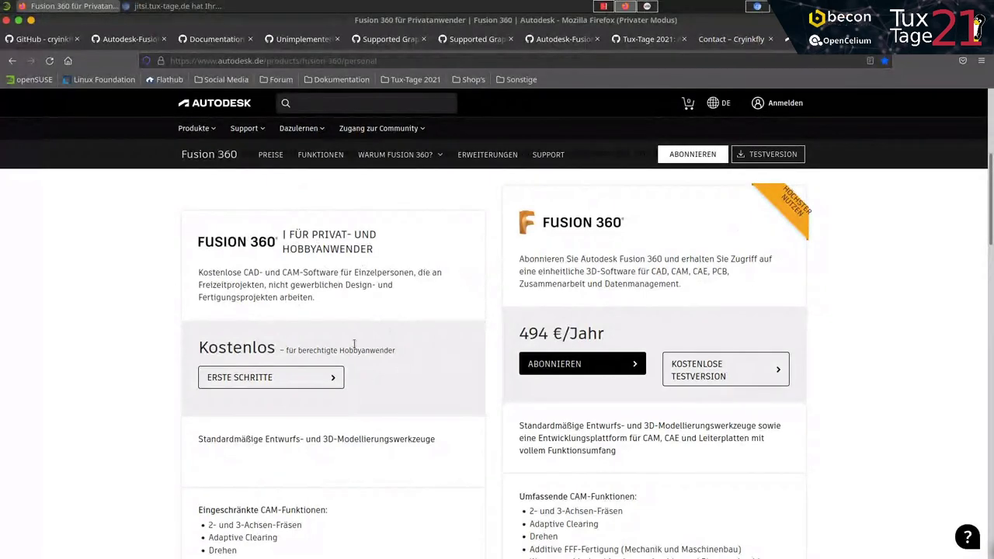
scroll(367, 343, "down", 3)
scroll(367, 343, "up", 3)
left_click(701, 363)
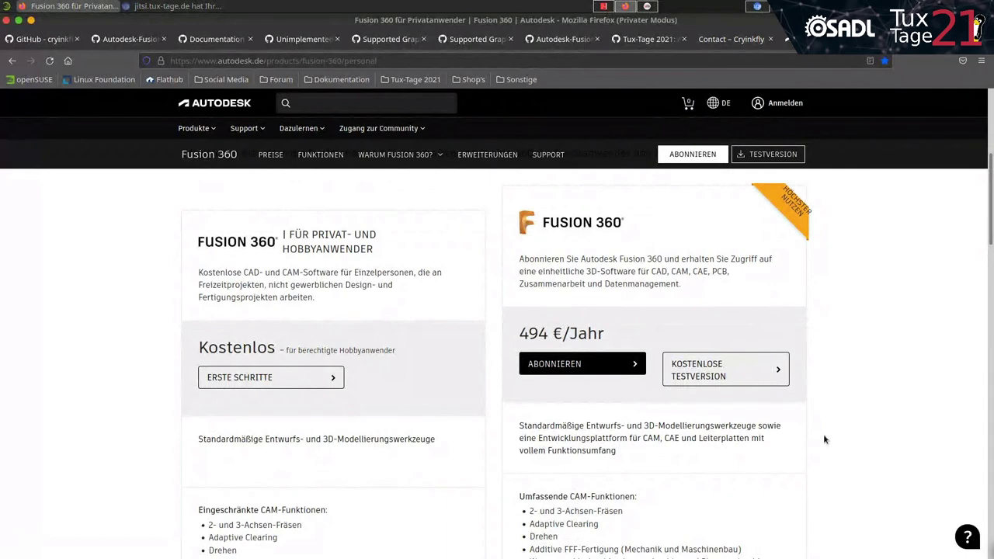
scroll(746, 423, "down", 2)
scroll(688, 435, "up", 2)
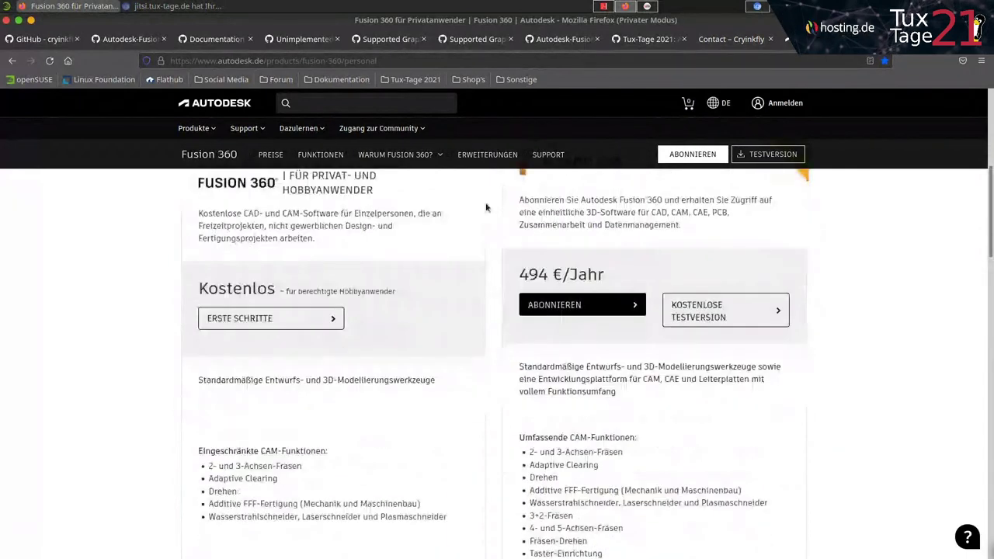
scroll(477, 311, "down", 3)
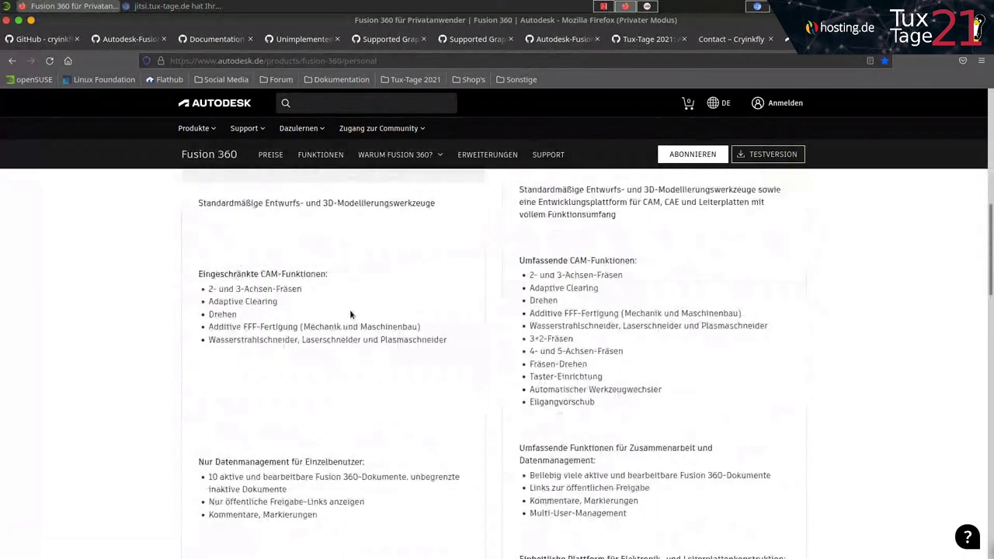
Step: Scroll past the CAM, data management, electronics and 2D documentation rows to the support and export-format rows
scroll(350, 250, "down", 1)
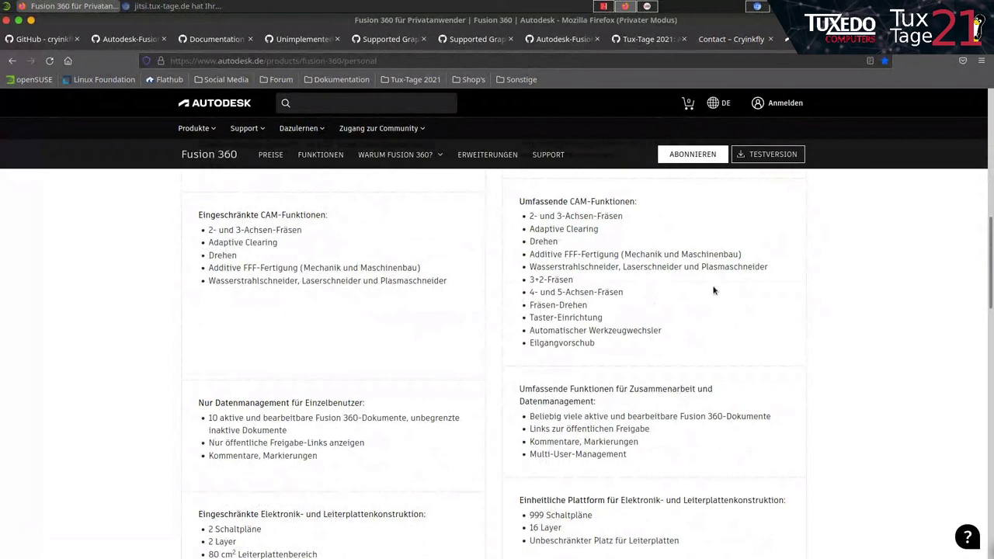
scroll(666, 371, "down", 2)
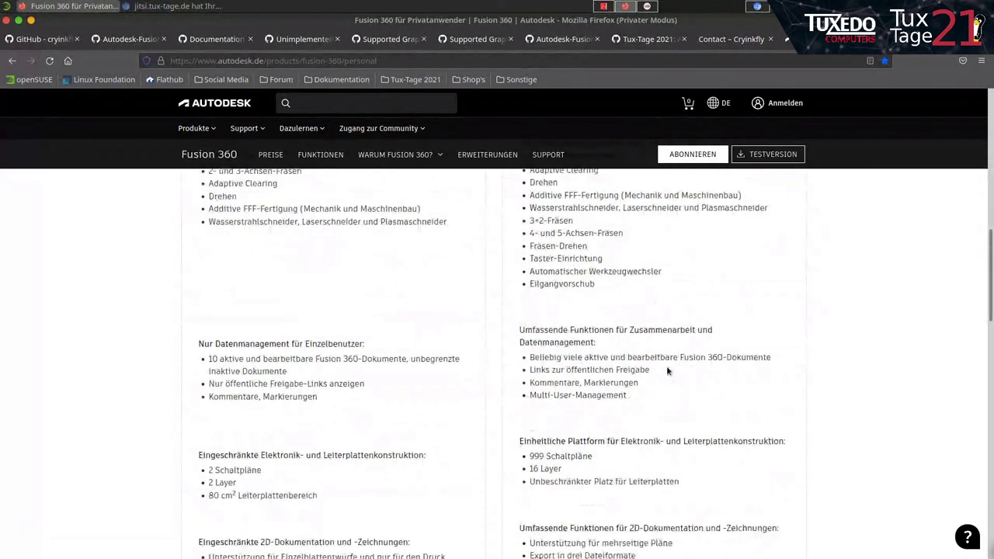
scroll(667, 368, "down", 2)
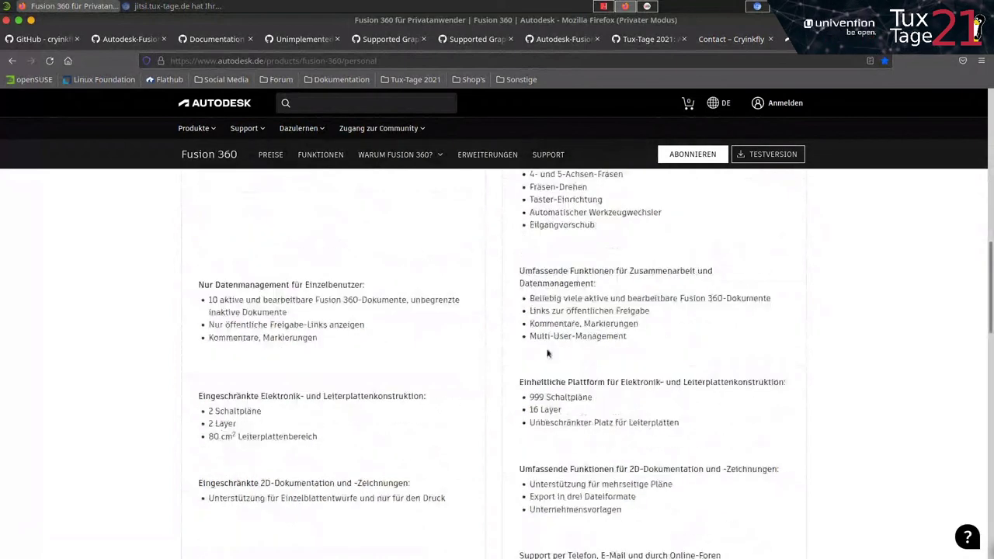
scroll(458, 365, "up", 5)
scroll(370, 380, "down", 1)
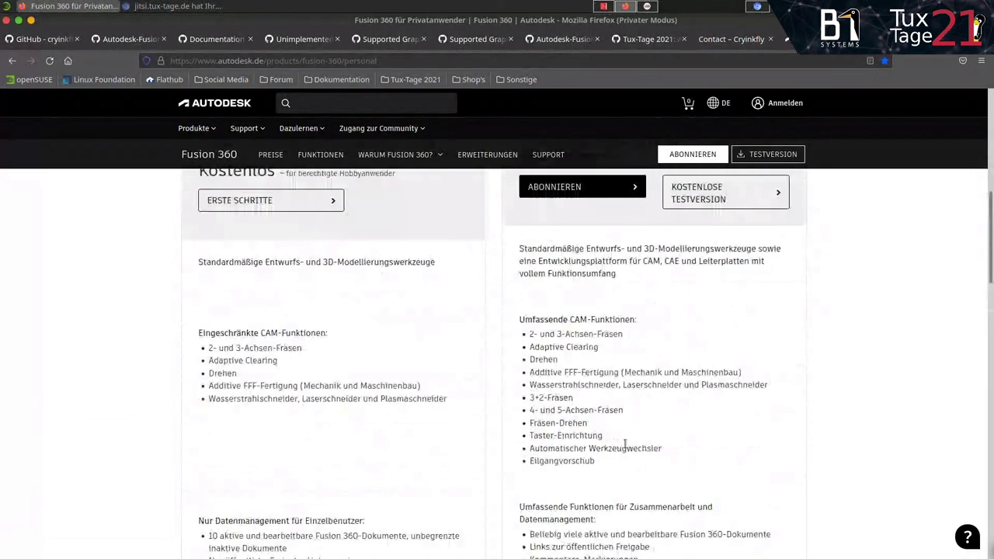
scroll(751, 436, "down", 3)
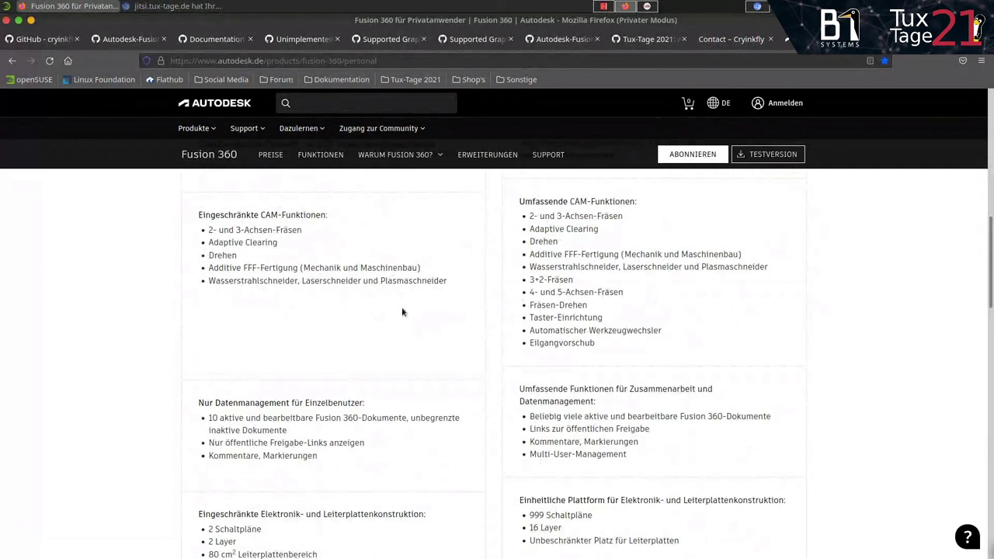
scroll(398, 307, "down", 3)
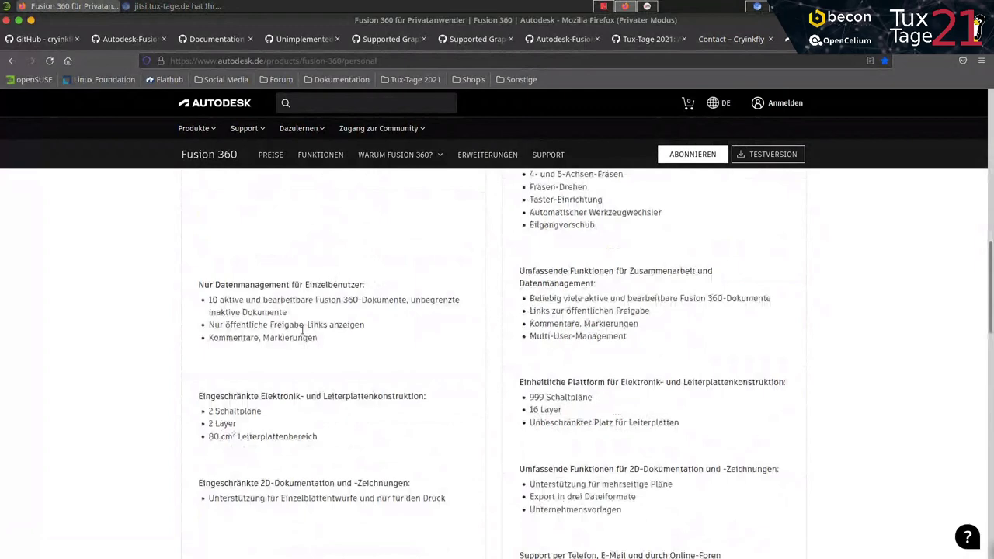
scroll(613, 264, "down", 2)
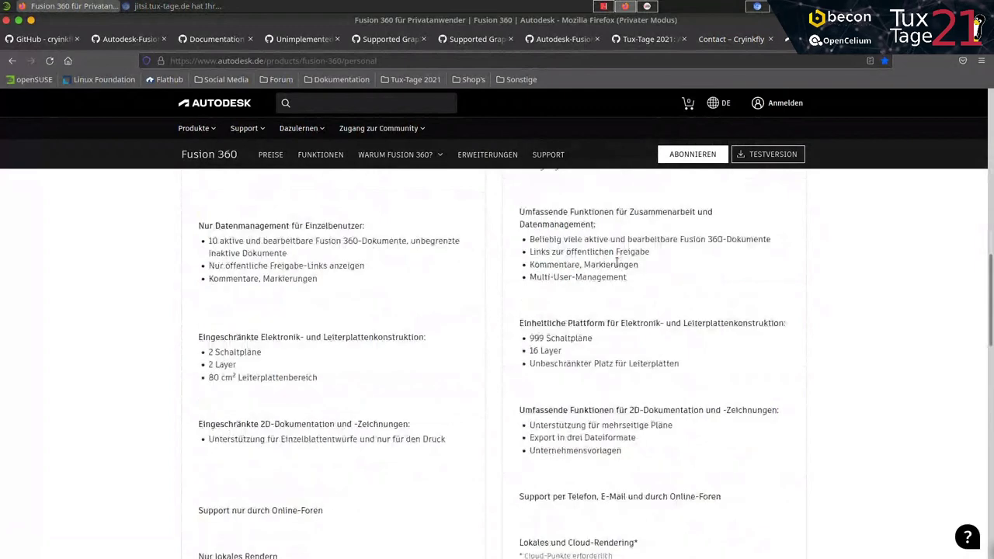
scroll(613, 265, "down", 1)
scroll(612, 265, "down", 2)
scroll(527, 334, "down", 1)
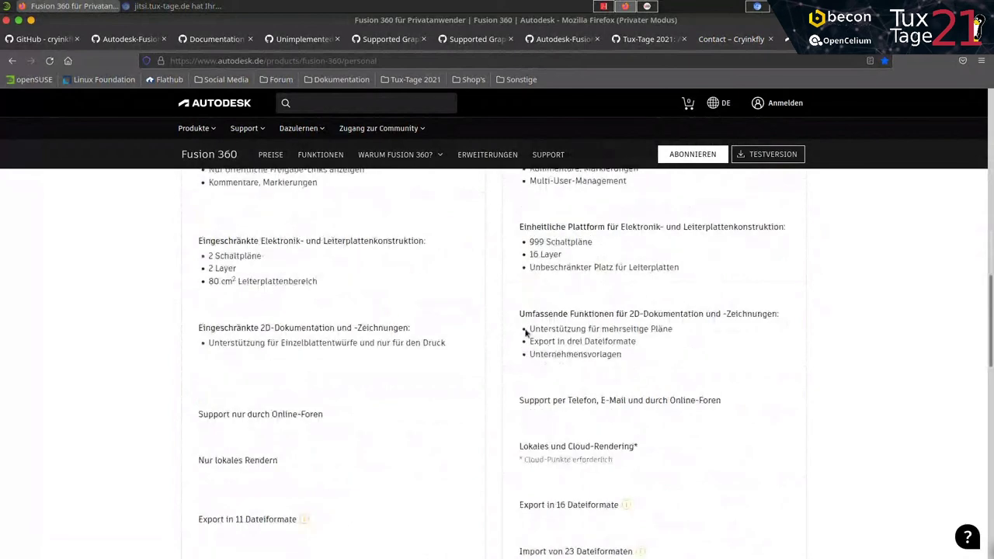
scroll(526, 333, "down", 1)
scroll(585, 333, "down", 1)
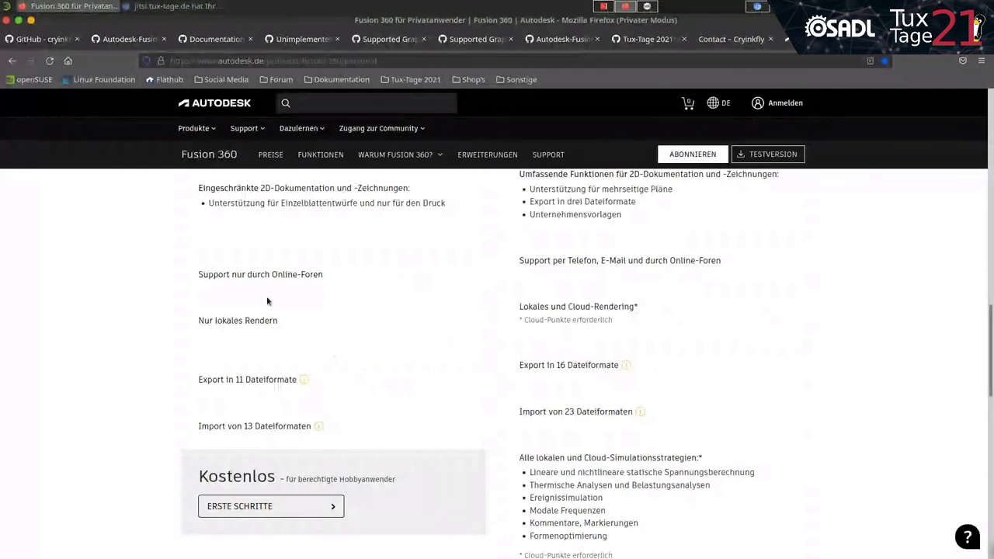
left_click_drag(280, 321, 201, 325)
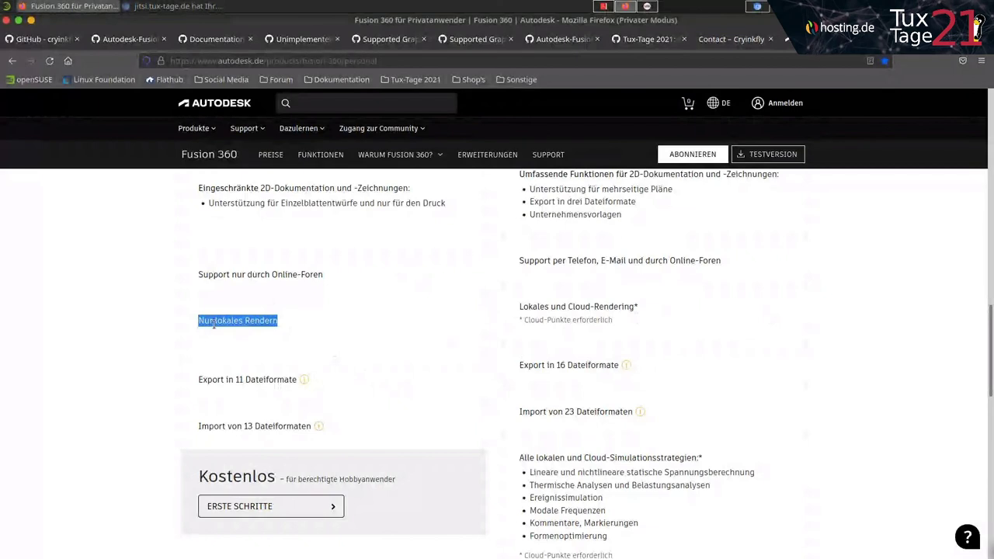
left_click_drag(519, 306, 715, 307)
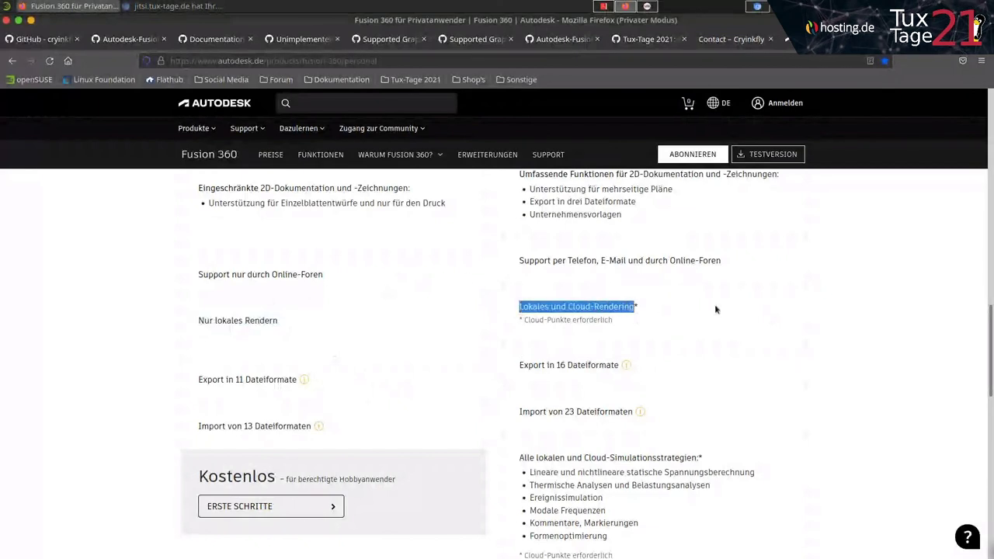
left_click(594, 306)
left_click_drag(566, 306, 679, 313)
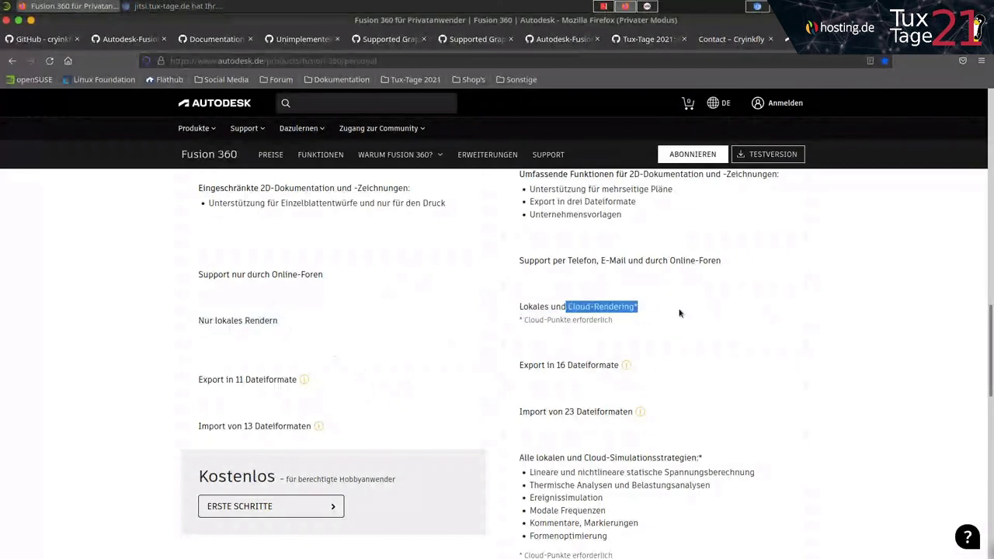
left_click(676, 316)
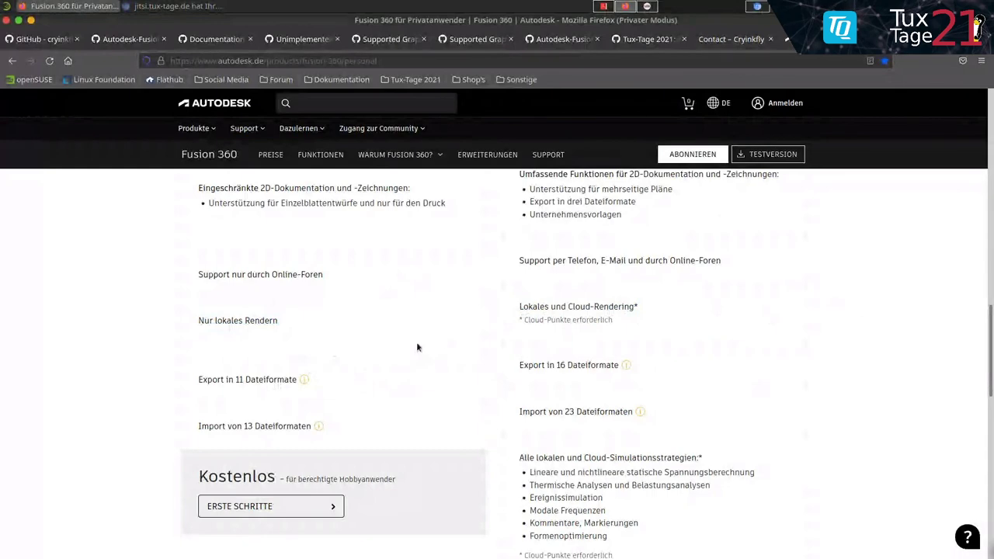
scroll(416, 341, "down", 1)
scroll(416, 342, "down", 1)
scroll(416, 341, "down", 2)
scroll(419, 348, "up", 3)
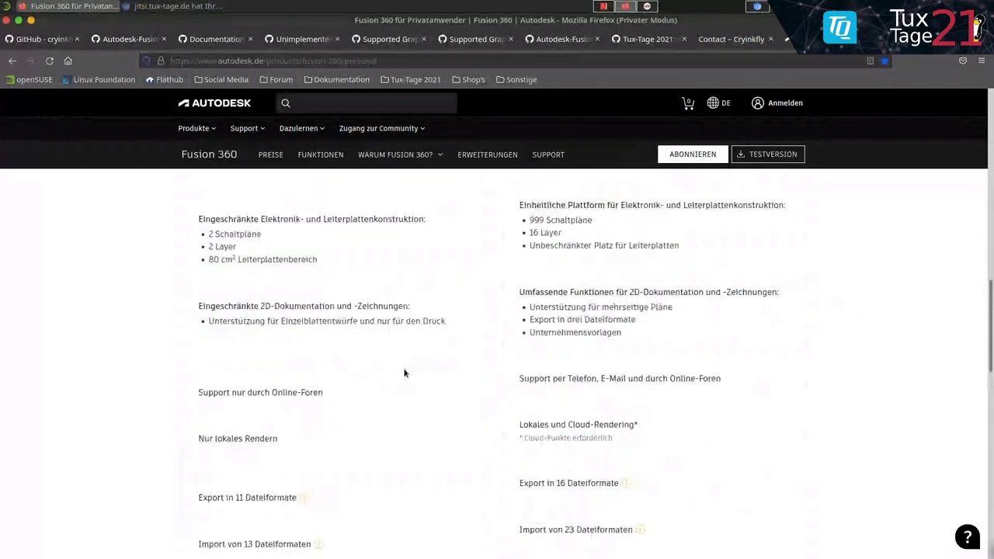
scroll(389, 372, "up", 3)
scroll(372, 385, "up", 4)
scroll(372, 385, "down", 2)
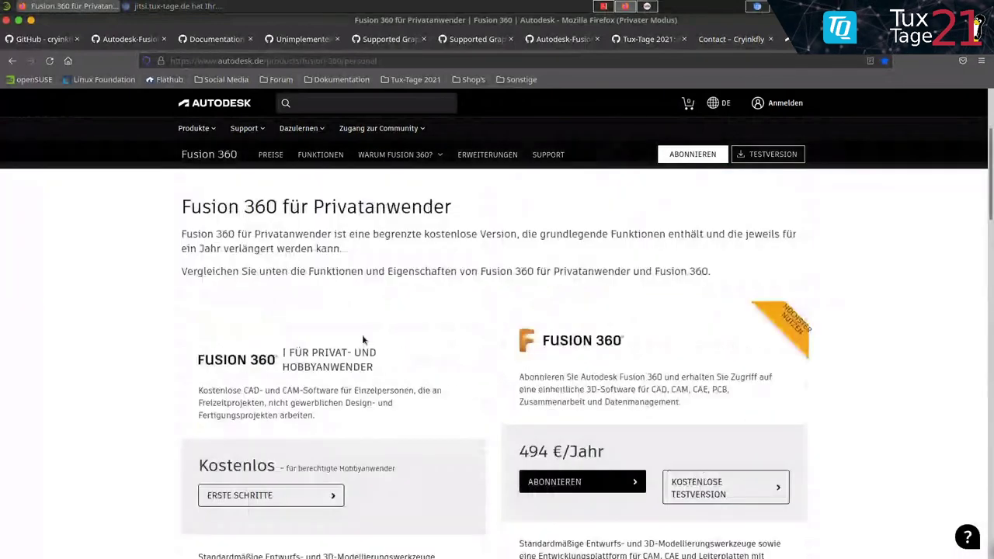
scroll(358, 335, "down", 1)
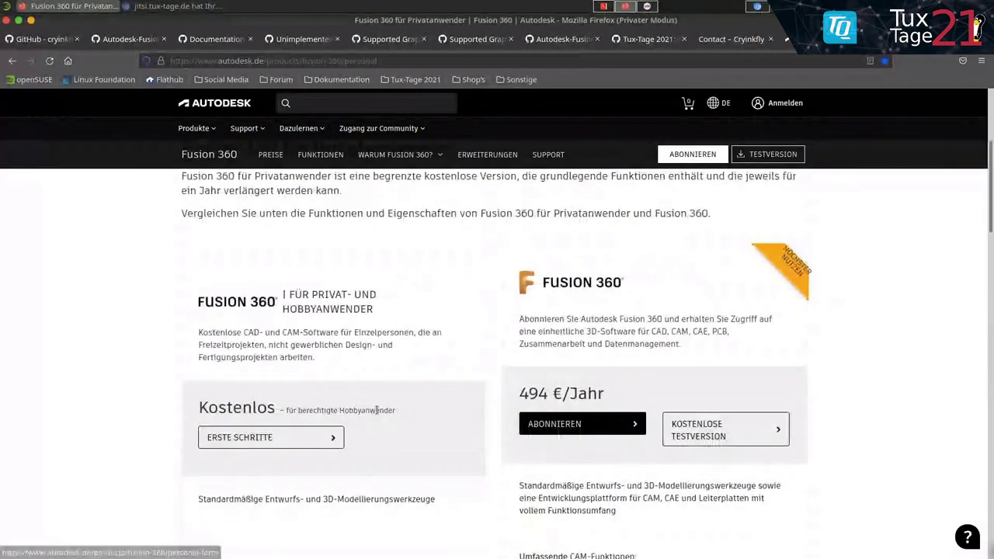
scroll(366, 439, "up", 1)
scroll(365, 439, "up", 3)
scroll(366, 439, "down", 7)
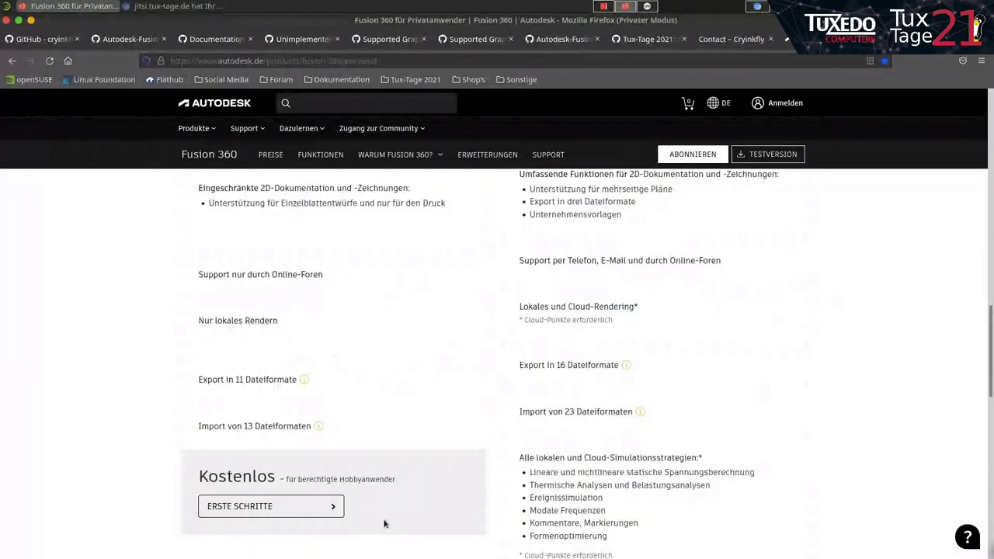
scroll(382, 520, "down", 5)
left_click(263, 217)
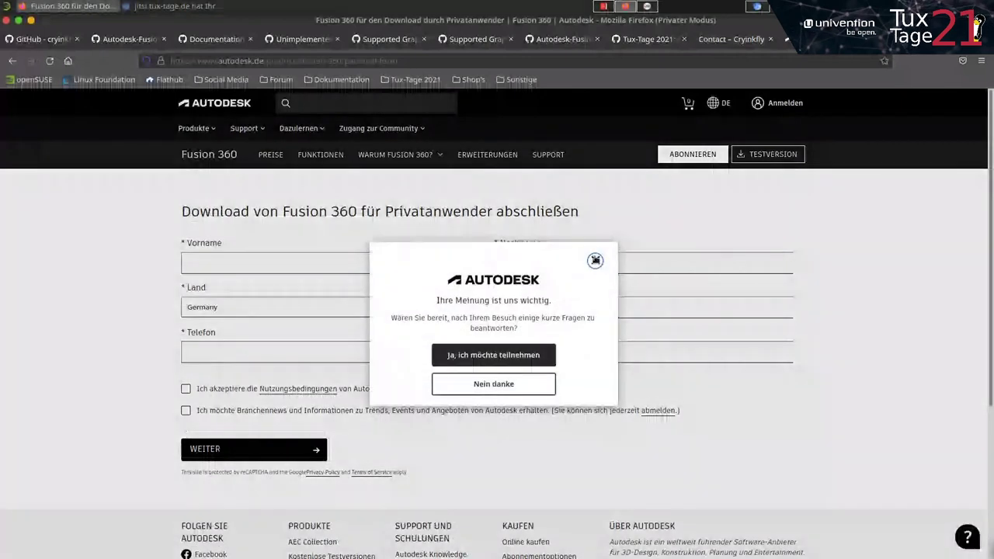
left_click(494, 385)
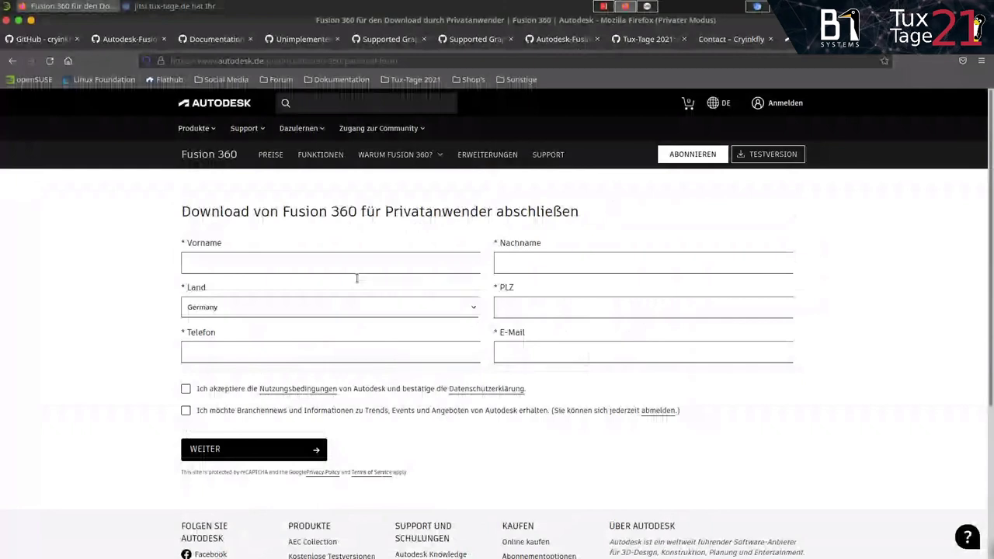
left_click(13, 61)
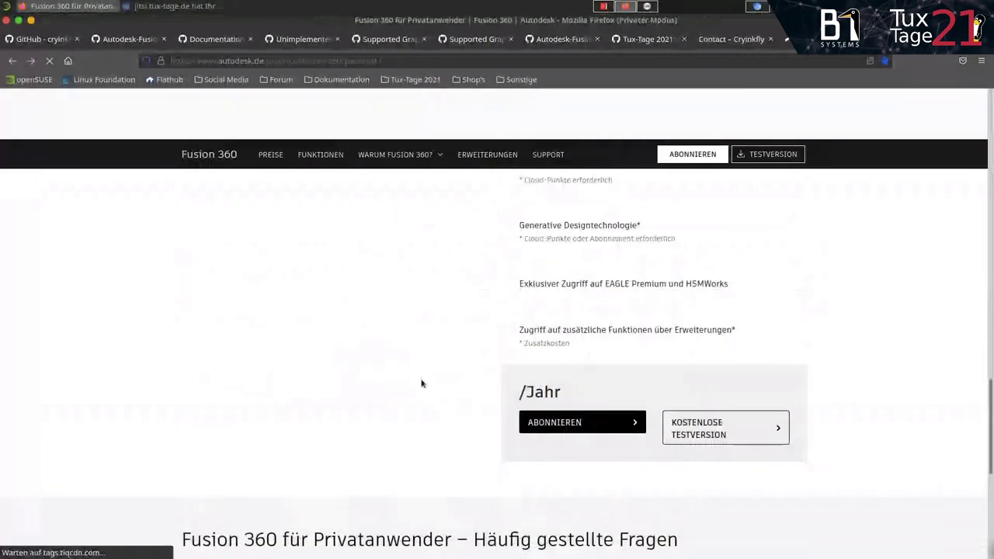
Step: Expand the FAQ answers on whether Fusion 360 stays free and for how long
scroll(421, 381, "down", 2)
scroll(343, 356, "down", 3)
scroll(340, 357, "up", 3)
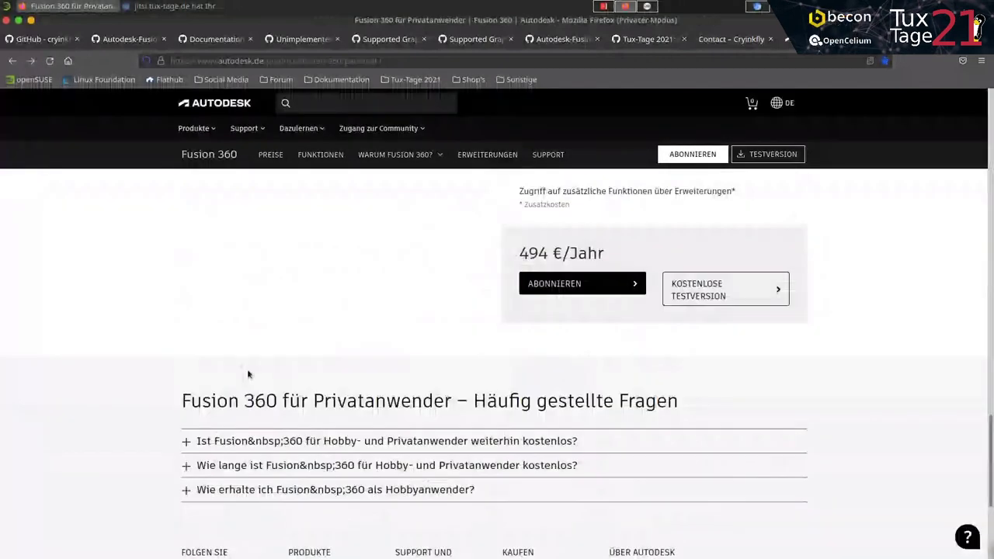
left_click(188, 442)
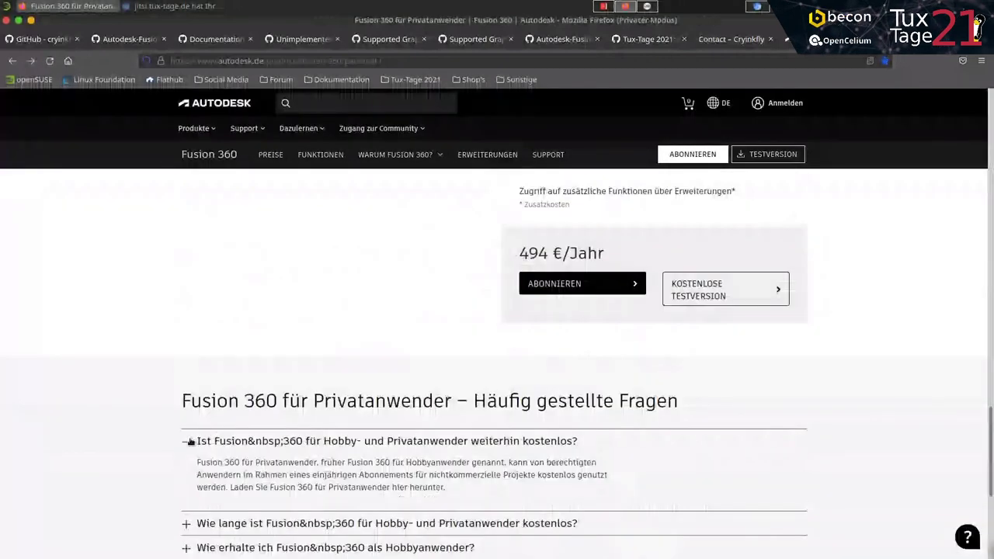
scroll(243, 444, "down", 2)
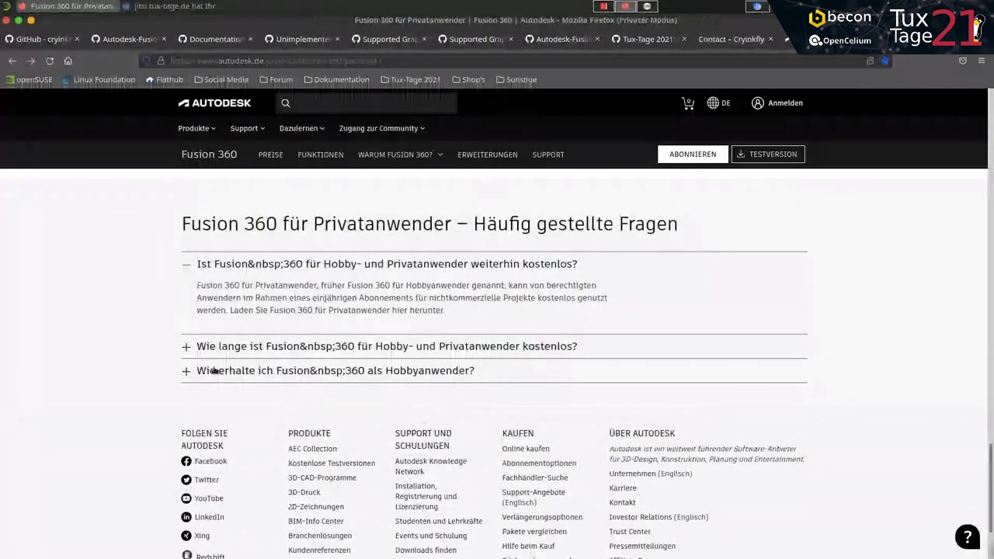
left_click(229, 348)
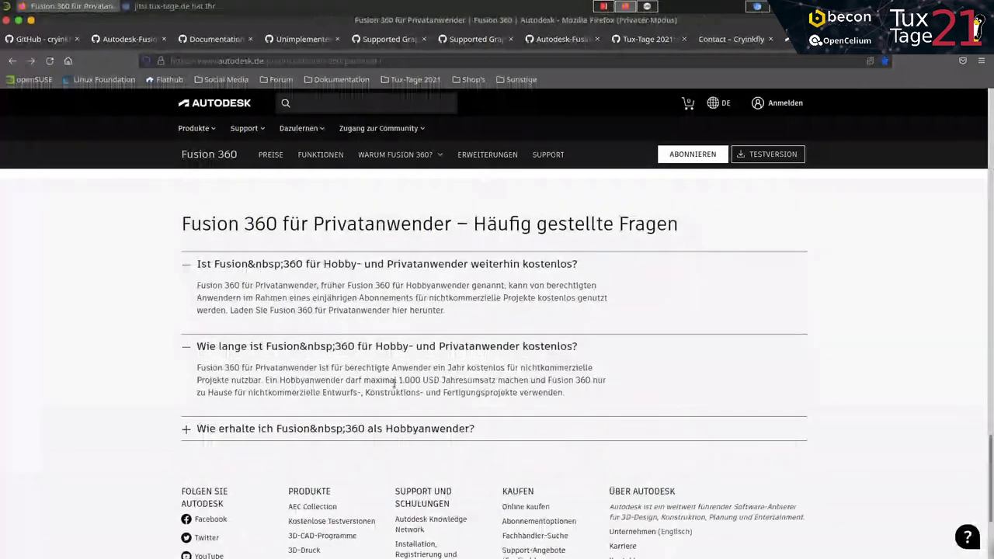
Step: Highlight the free-year renewal and 1.000 USD revenue-limit sentences in the second answer
left_click_drag(448, 368, 444, 380)
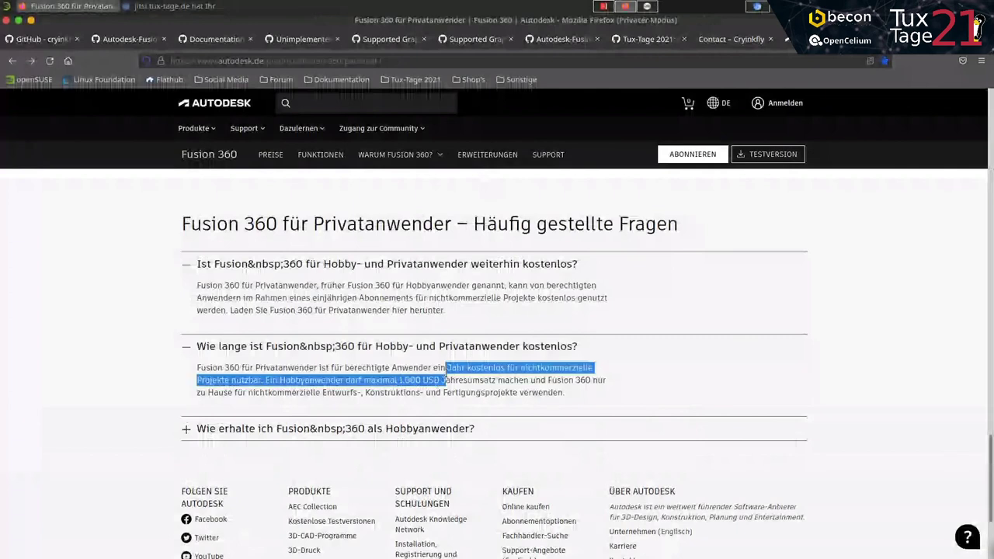
left_click(464, 383)
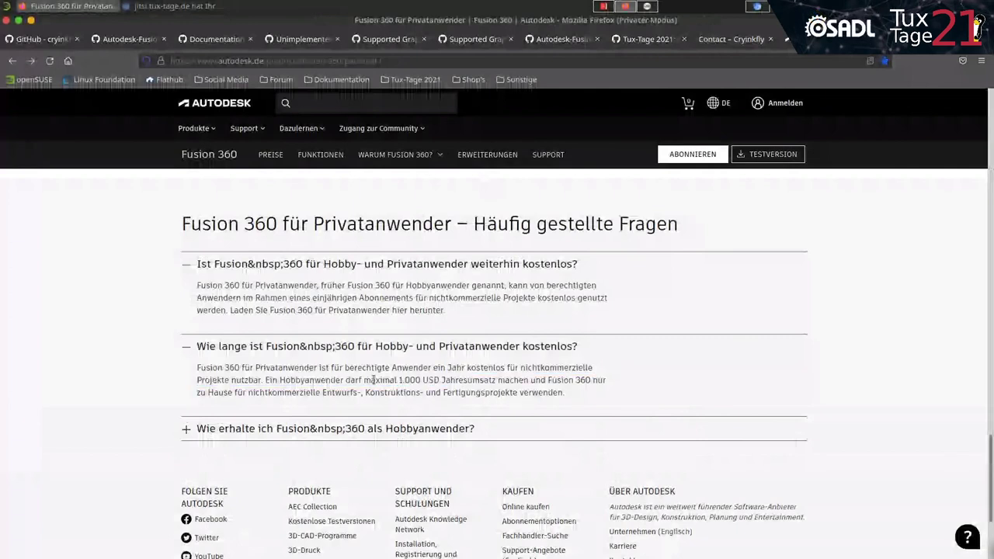
left_click_drag(363, 381, 448, 380)
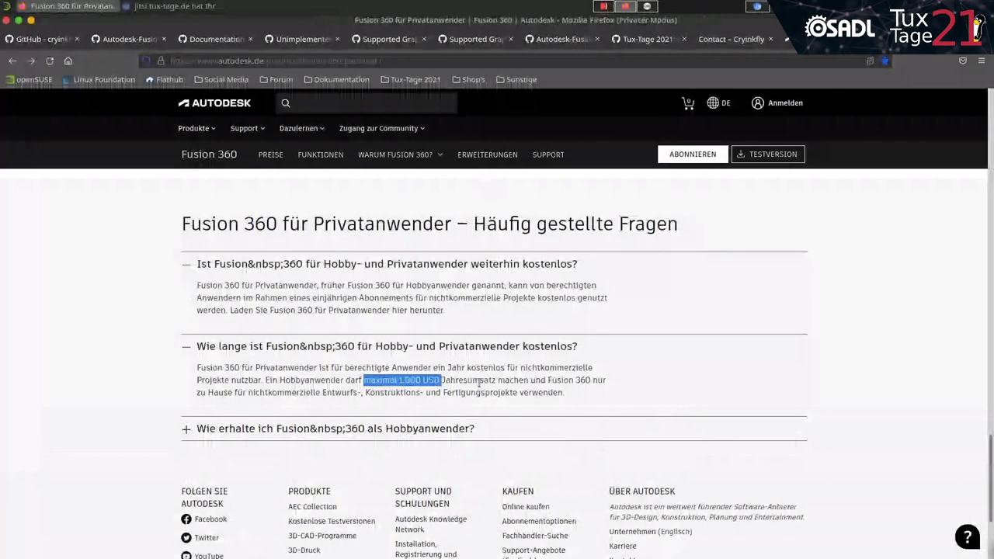
left_click(534, 381)
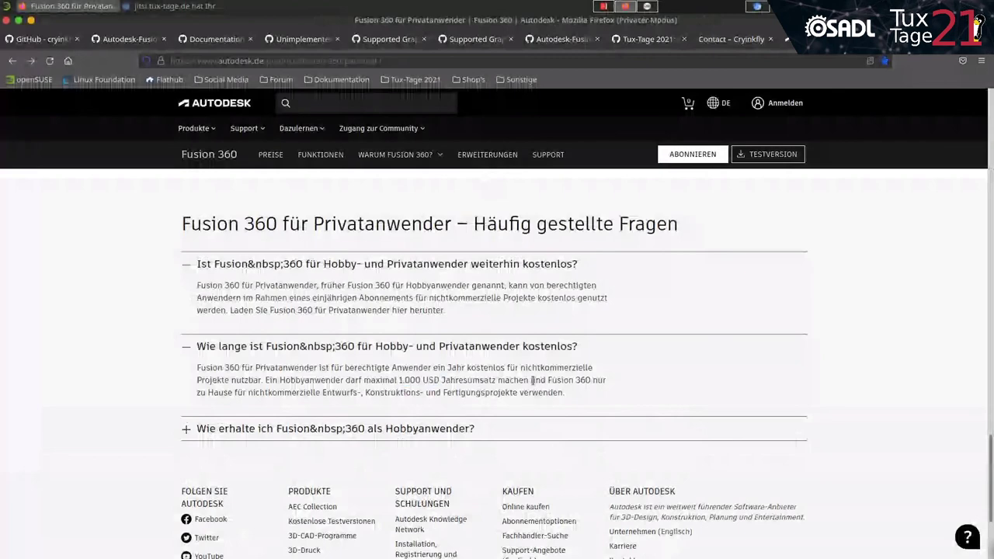
Step: Scroll back up to the top of the Fusion 360 für Privatanwender page
scroll(533, 380, "up", 2)
scroll(534, 381, "up", 2)
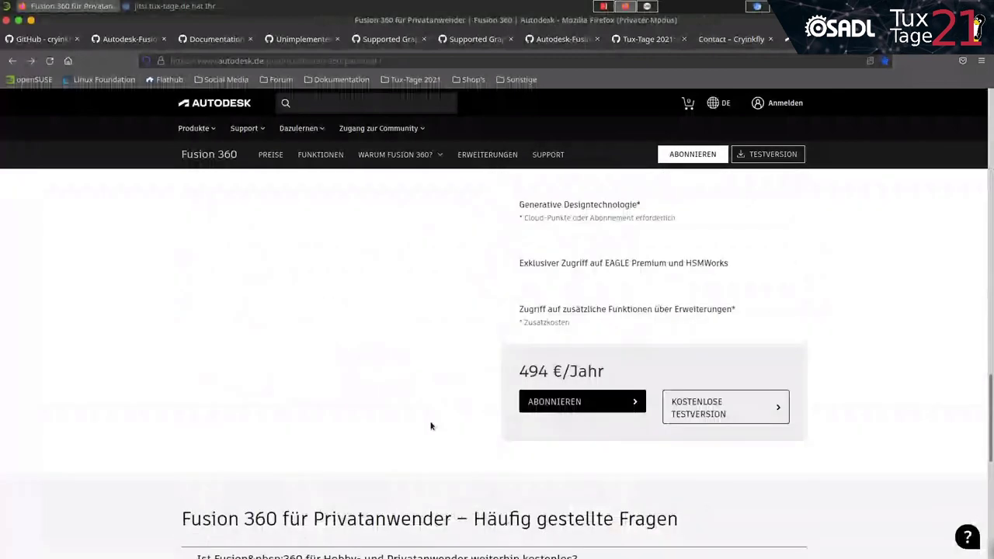
scroll(431, 425, "up", 2)
scroll(446, 428, "up", 3)
scroll(463, 433, "up", 4)
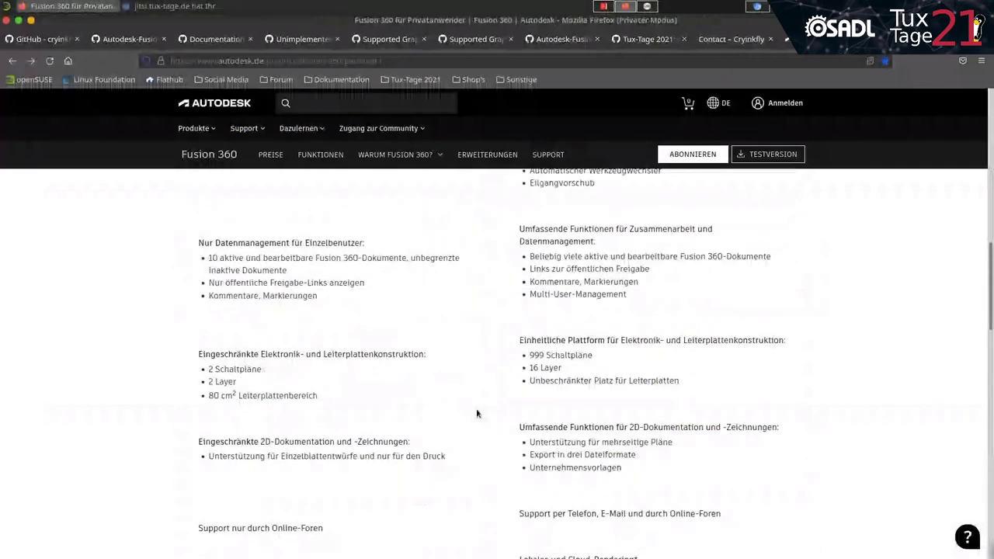
scroll(492, 392, "up", 4)
scroll(493, 394, "up", 5)
scroll(493, 396, "up", 2)
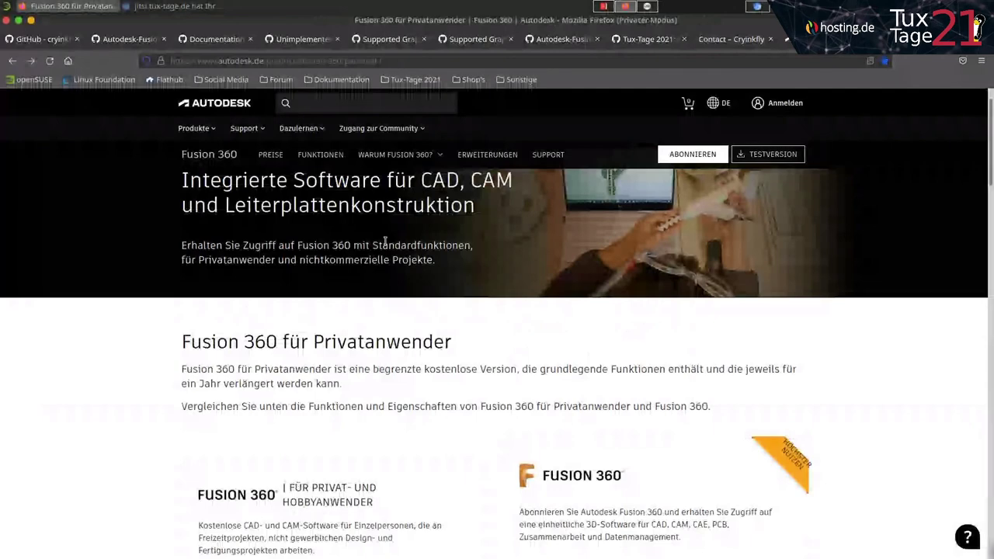
Step: View the repository's COMMUNITY.md and main page, then go to the Autodesk Group Network page
left_click(128, 39)
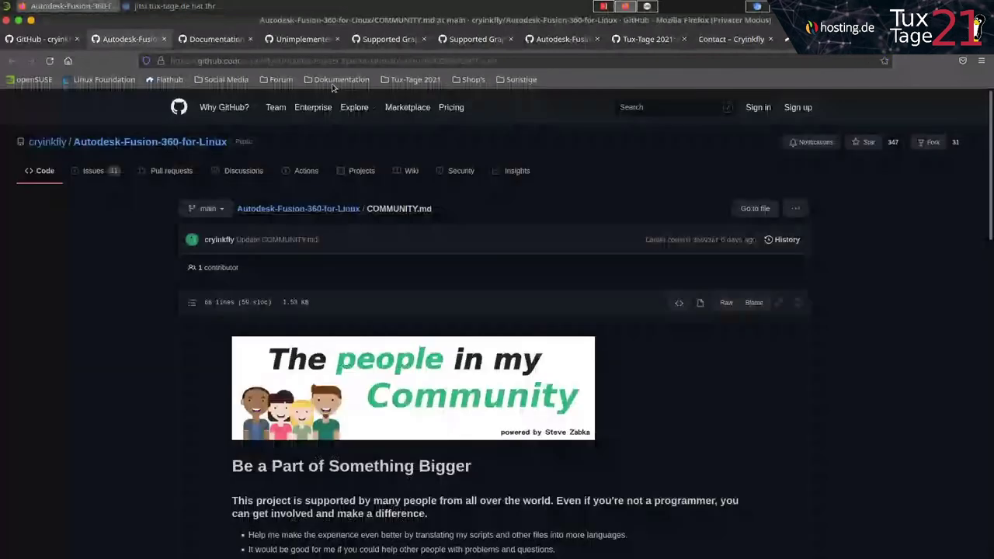
left_click(40, 39)
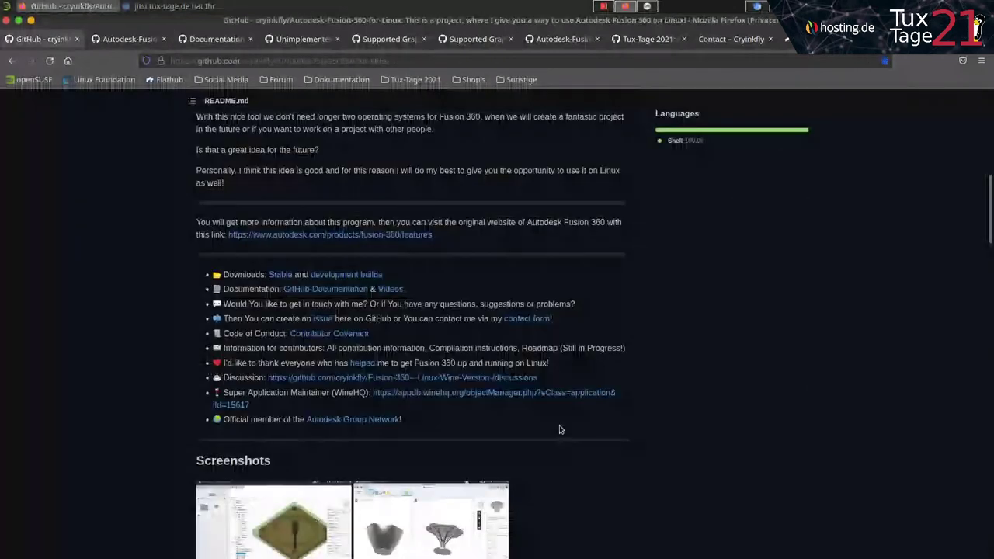
scroll(559, 428, "up", 10)
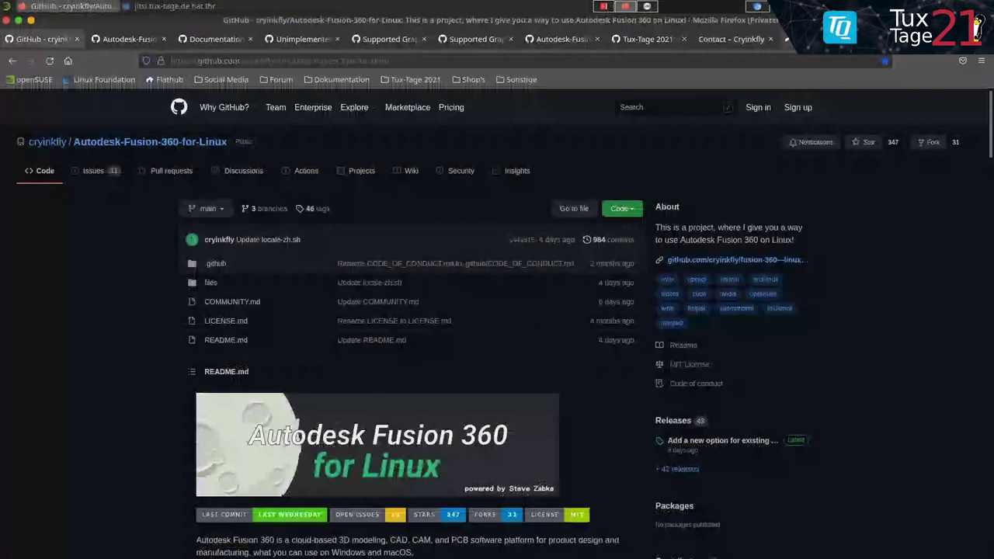
key("alt+Left")
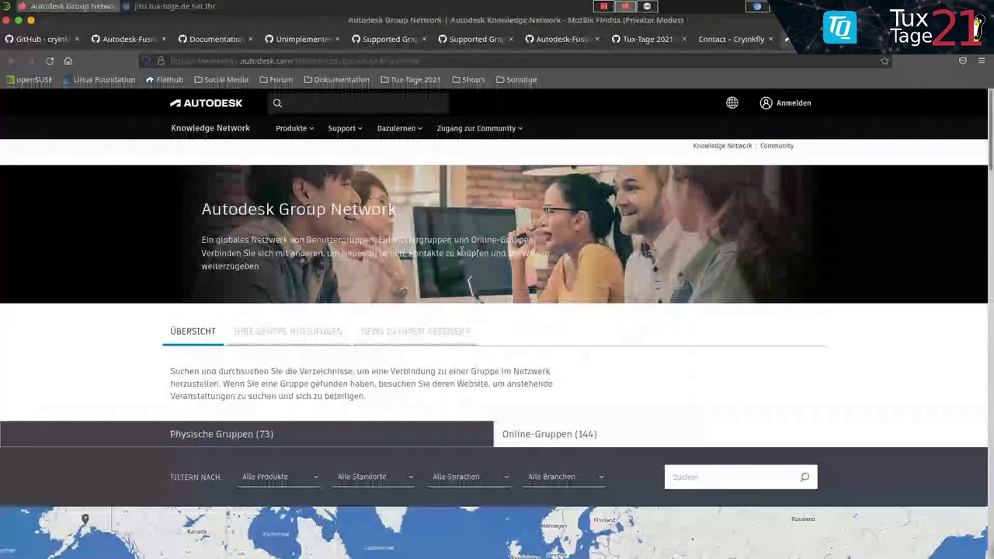
Step: Expand the first group's description on the Group Network page, then switch to the Fusion 360 for Linux repository
scroll(381, 362, "down", 5)
scroll(380, 362, "down", 2)
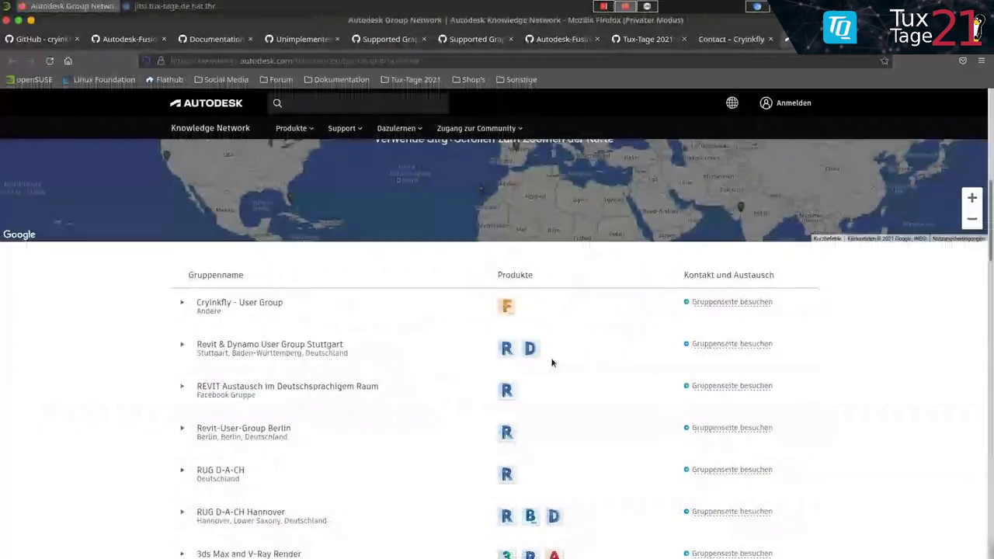
scroll(264, 392, "up", 3)
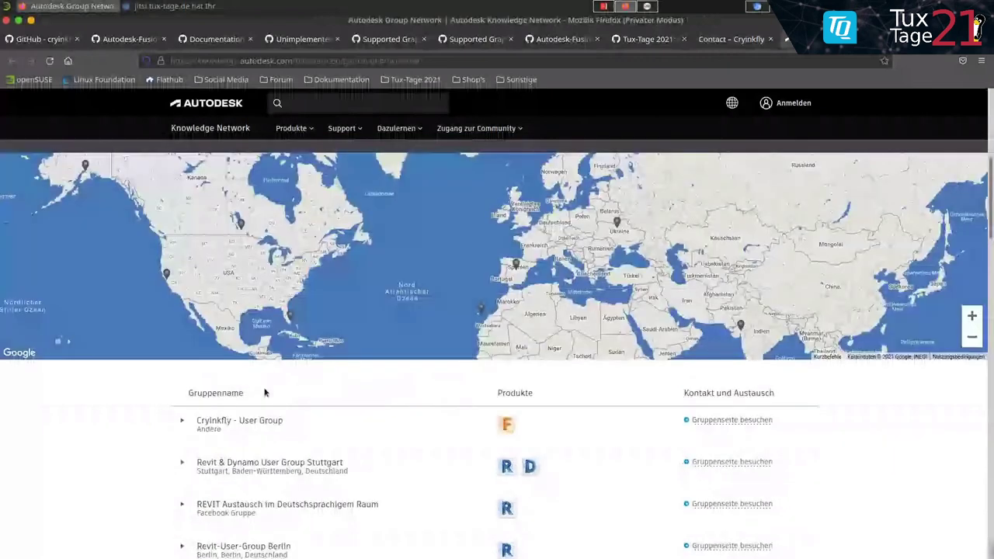
left_click(200, 422)
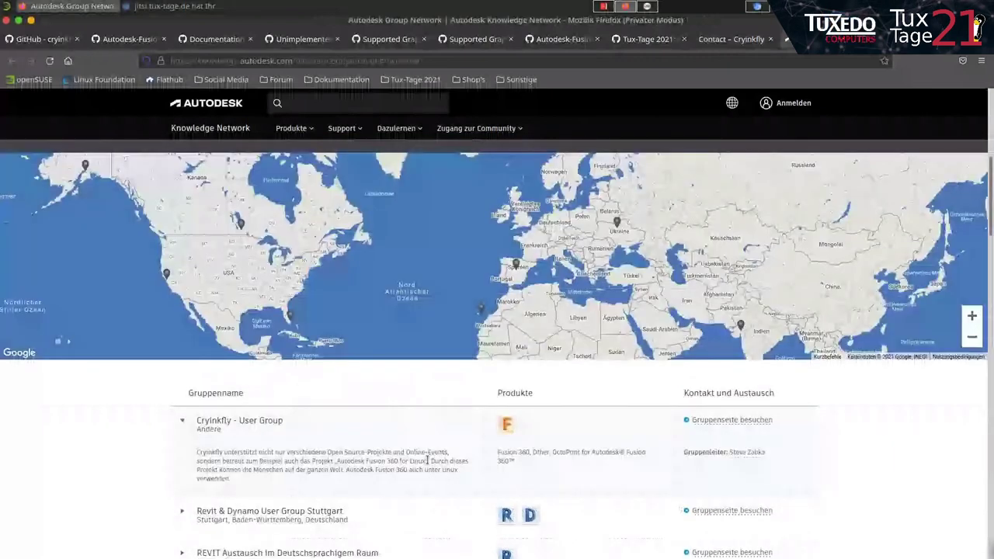
scroll(427, 460, "up", 5)
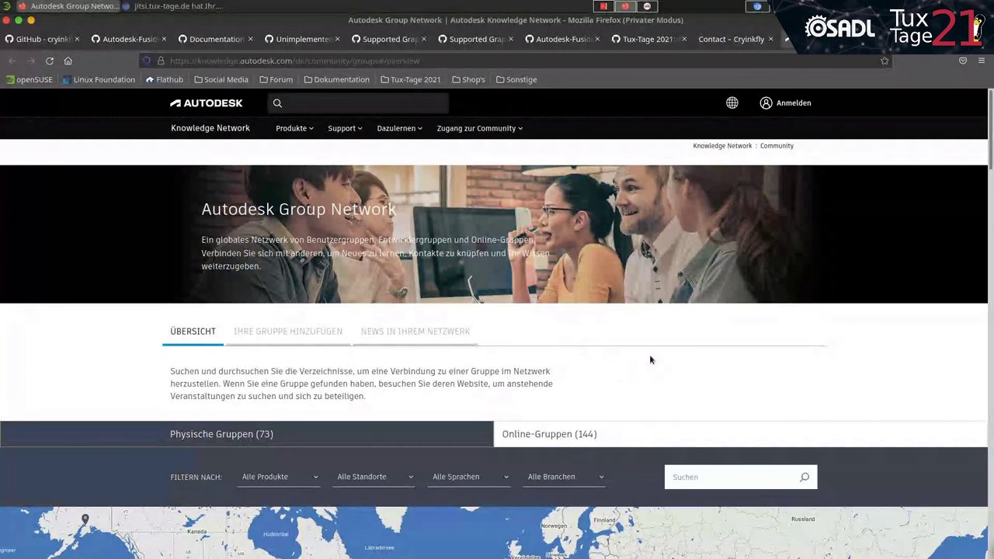
scroll(596, 350, "down", 3)
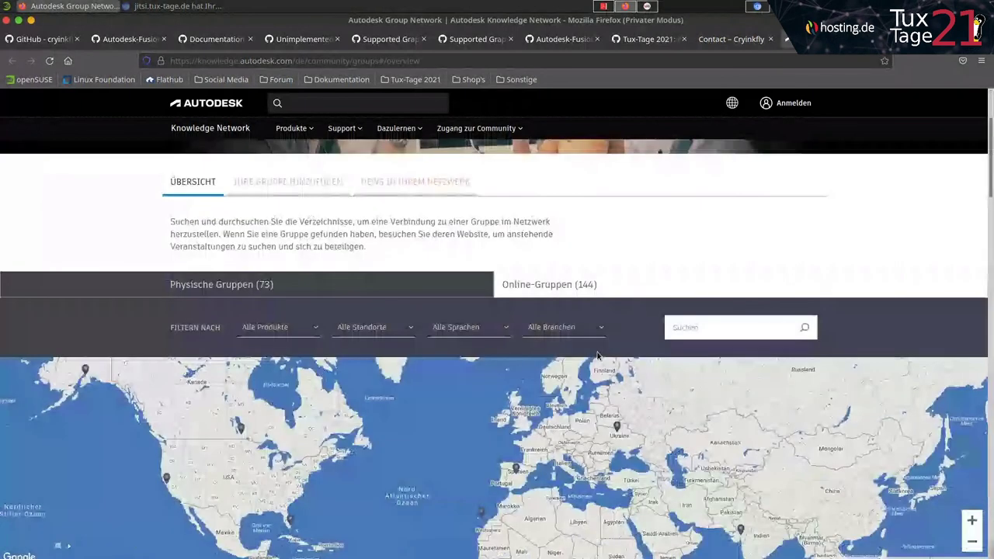
scroll(597, 354, "down", 4)
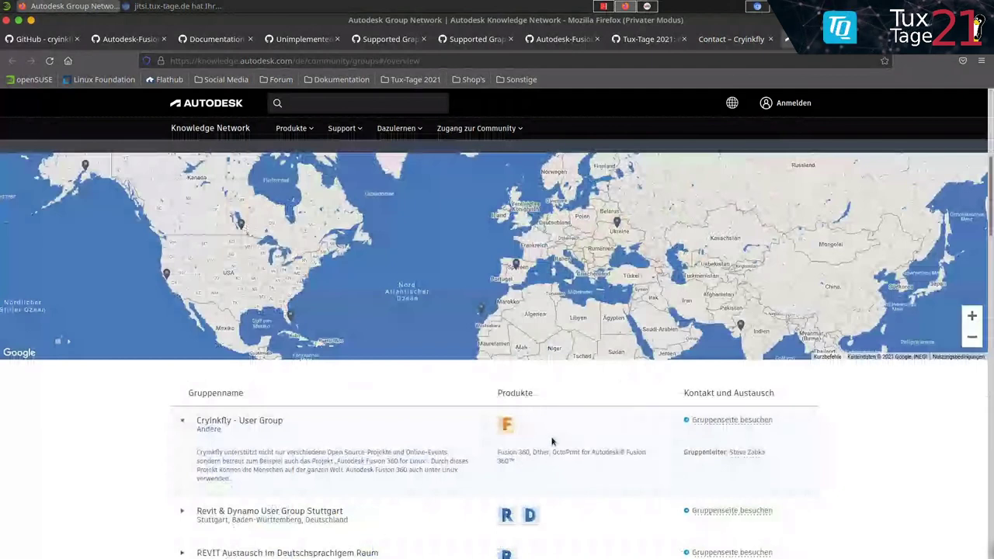
left_click(43, 39)
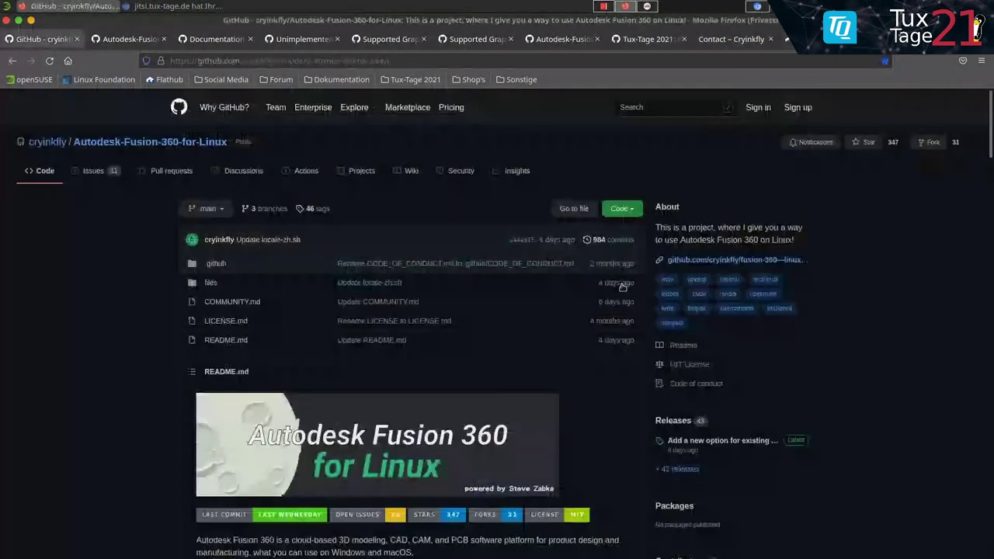
Step: Open the repository author's profile and bring up link options for the pinned VCDS project
left_click(47, 142)
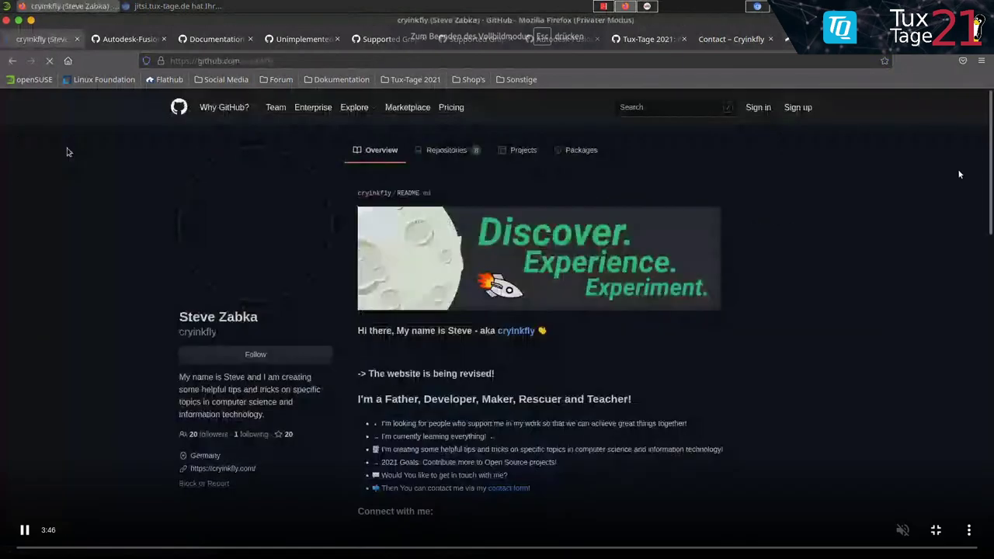
scroll(714, 384, "down", 4)
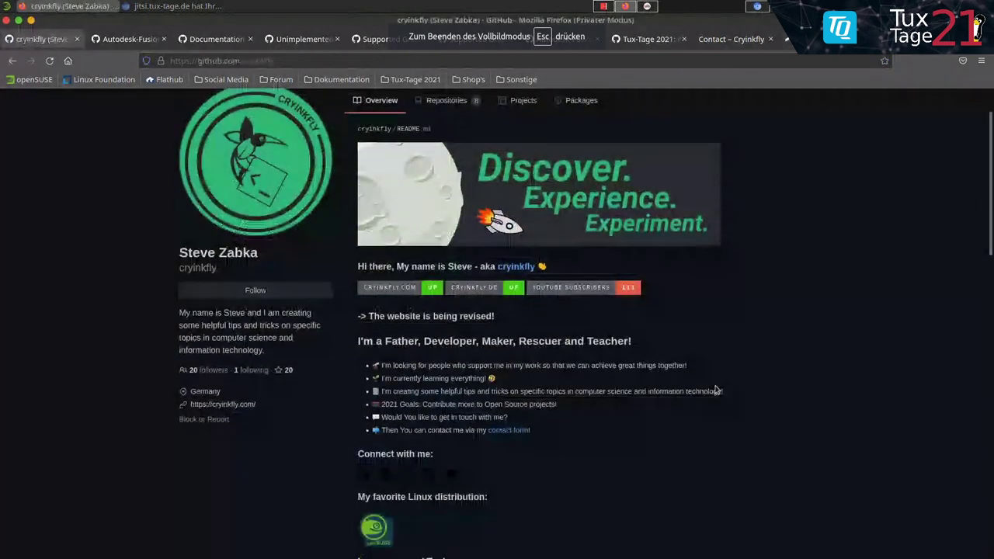
scroll(714, 385, "down", 4)
scroll(710, 382, "down", 7)
scroll(710, 382, "down", 6)
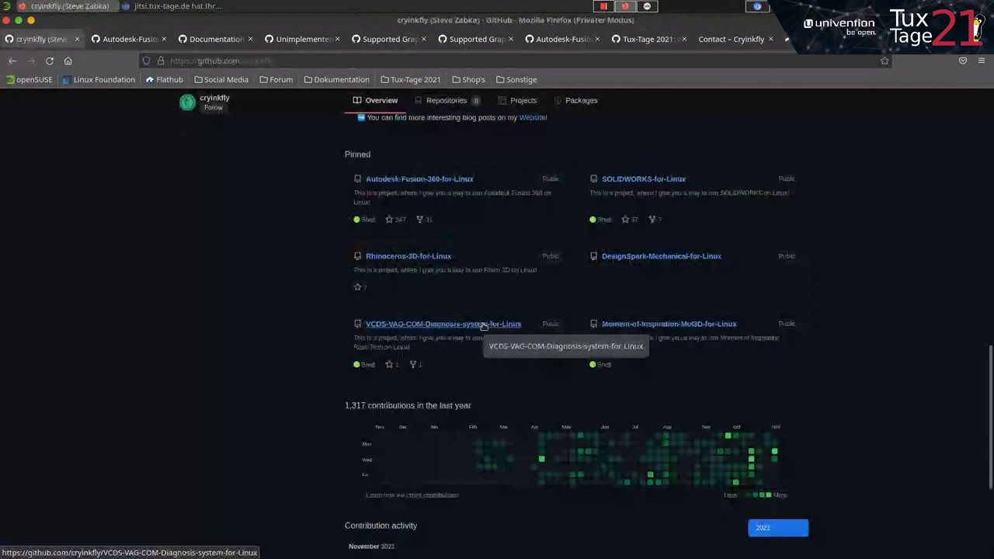
right_click(439, 325)
Step: Open the VCDS project in a new tab and scroll through its README and screenshots
left_click(474, 332)
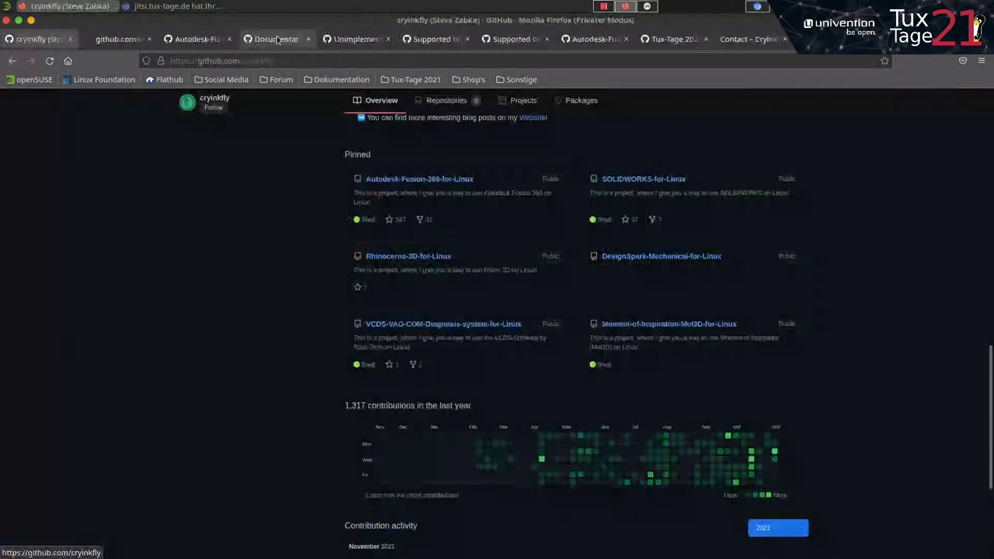
left_click(111, 40)
scroll(498, 314, "down", 5)
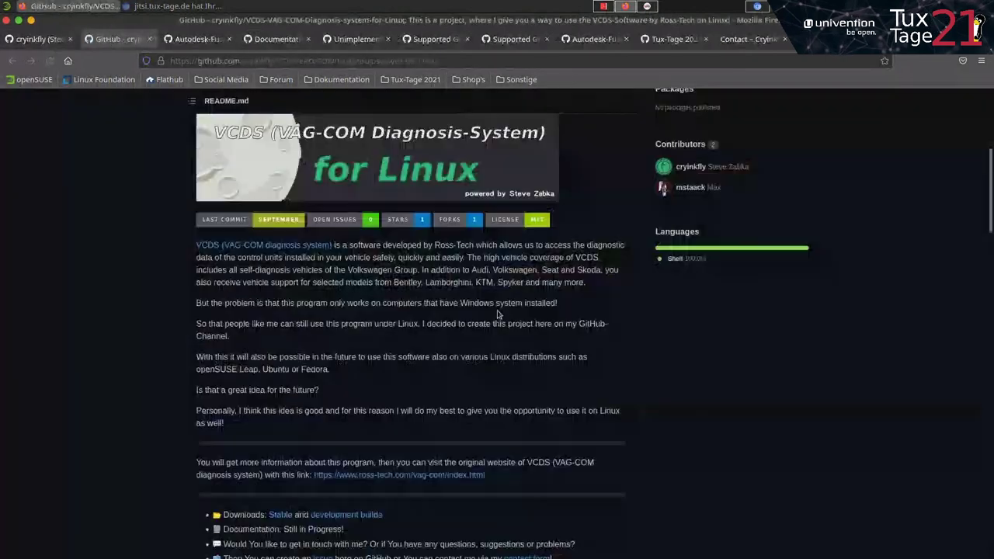
scroll(544, 342, "down", 3)
scroll(606, 365, "down", 2)
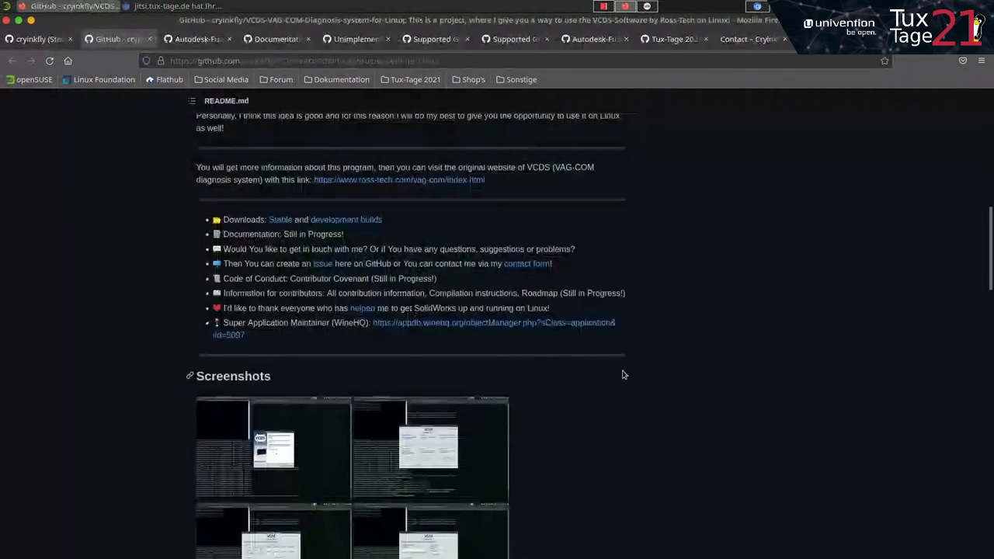
scroll(610, 376, "down", 3)
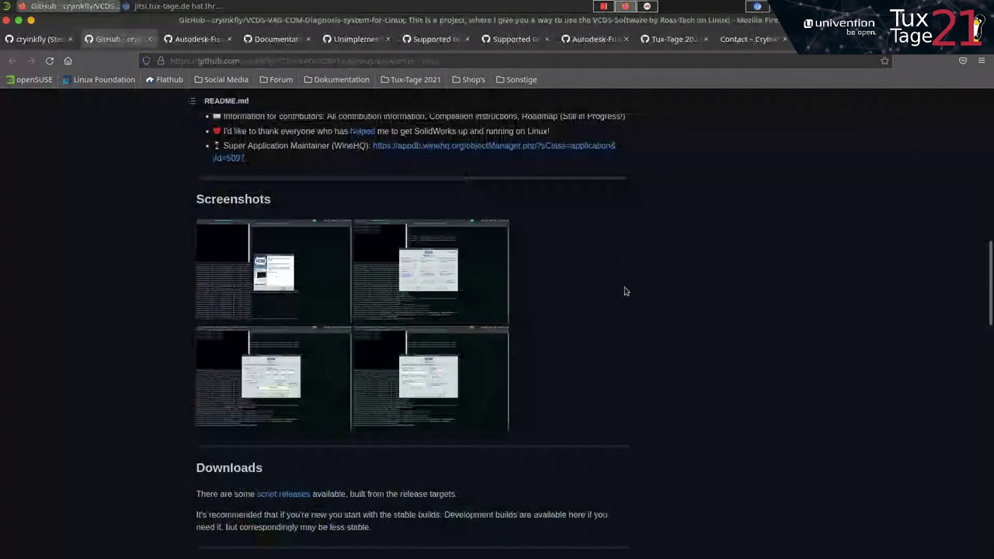
scroll(632, 306, "up", 1)
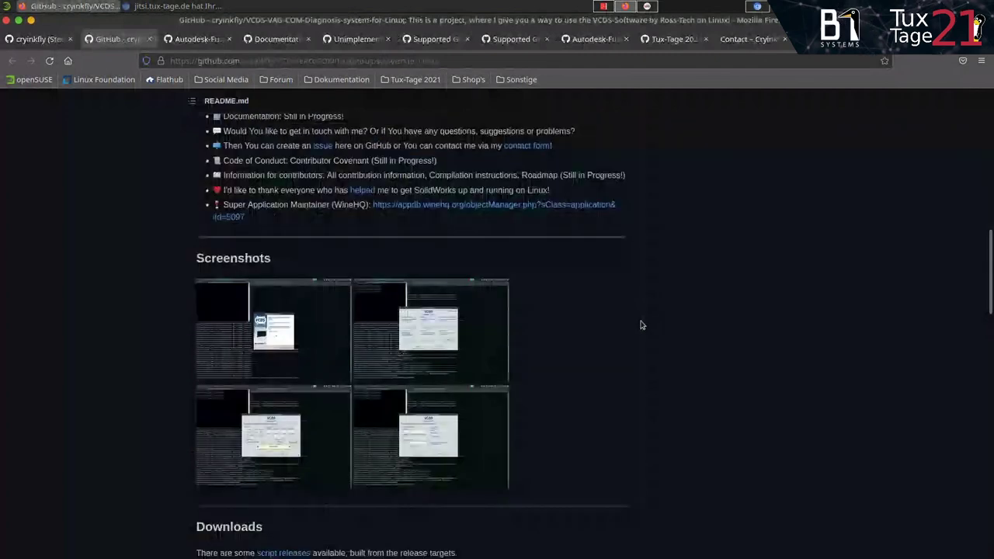
scroll(578, 332, "up", 1)
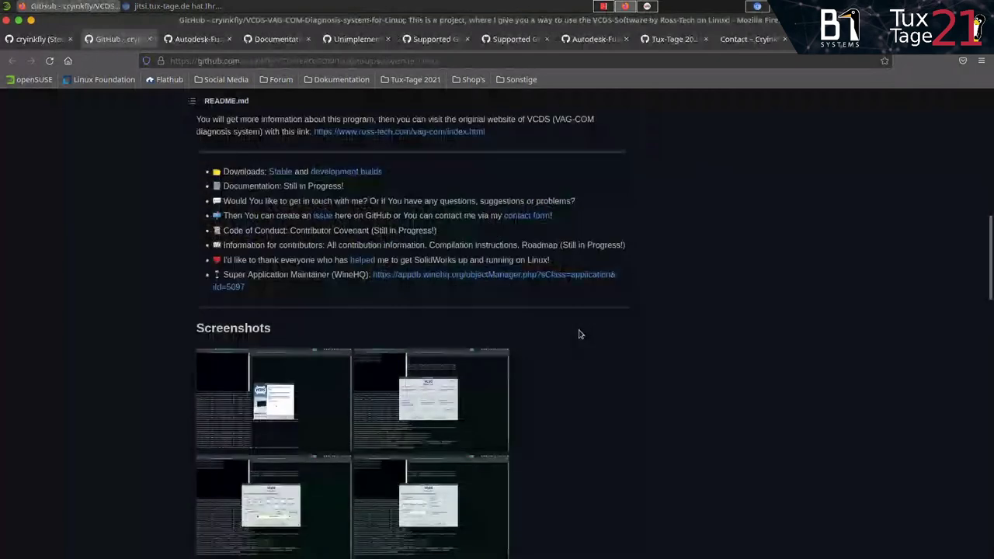
scroll(578, 332, "up", 1)
Step: Return to the author's profile and bring up link options for Rhinoceros-3D-for-Linux
left_click(43, 39)
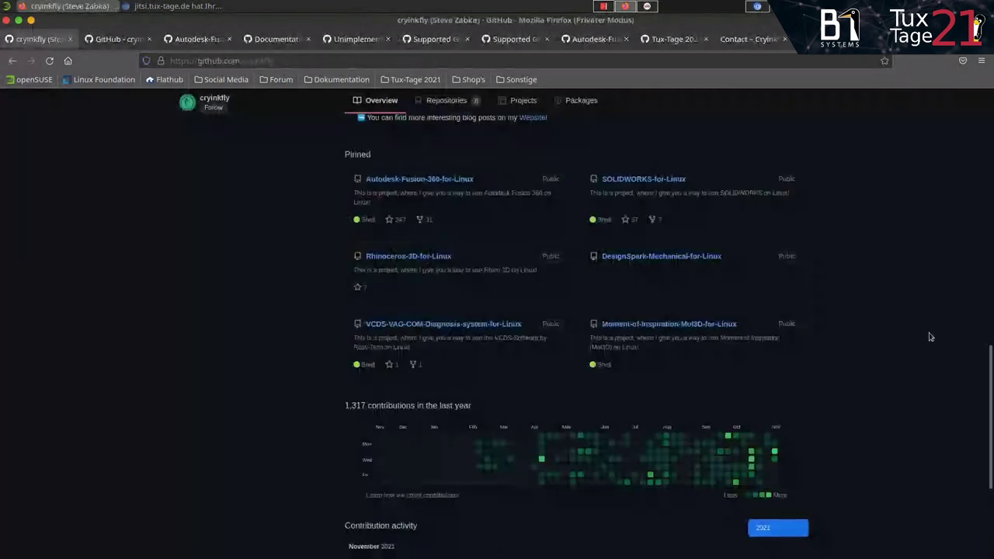
scroll(929, 335, "up", 1)
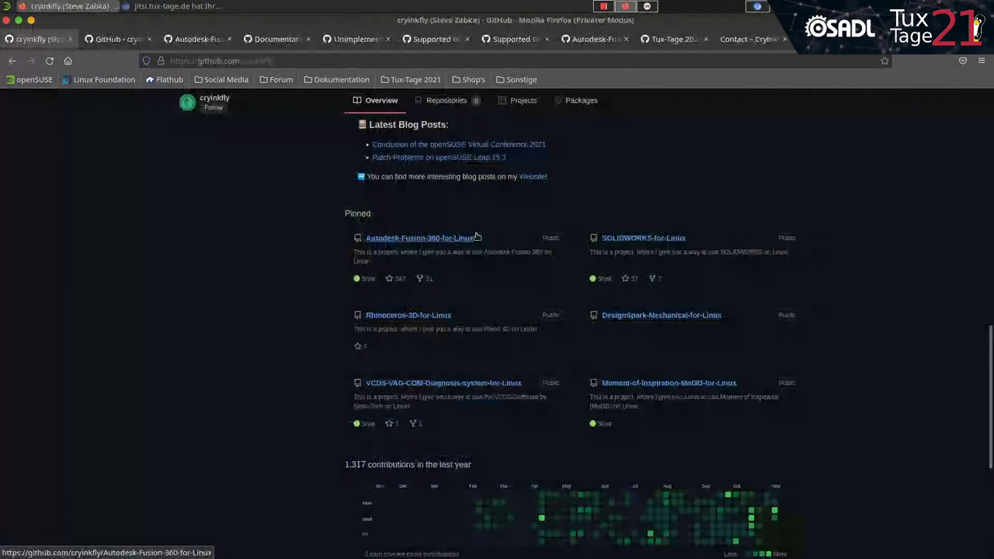
right_click(431, 321)
Step: Open Rhinoceros-3D-for-Linux in a new tab and scroll down its README
left_click(455, 324)
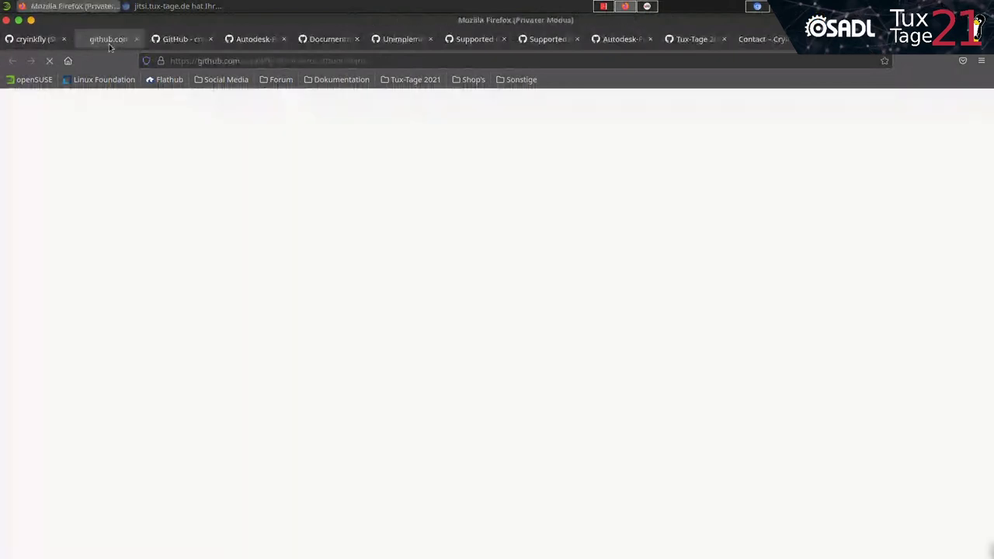
scroll(476, 286, "down", 1)
scroll(476, 286, "down", 6)
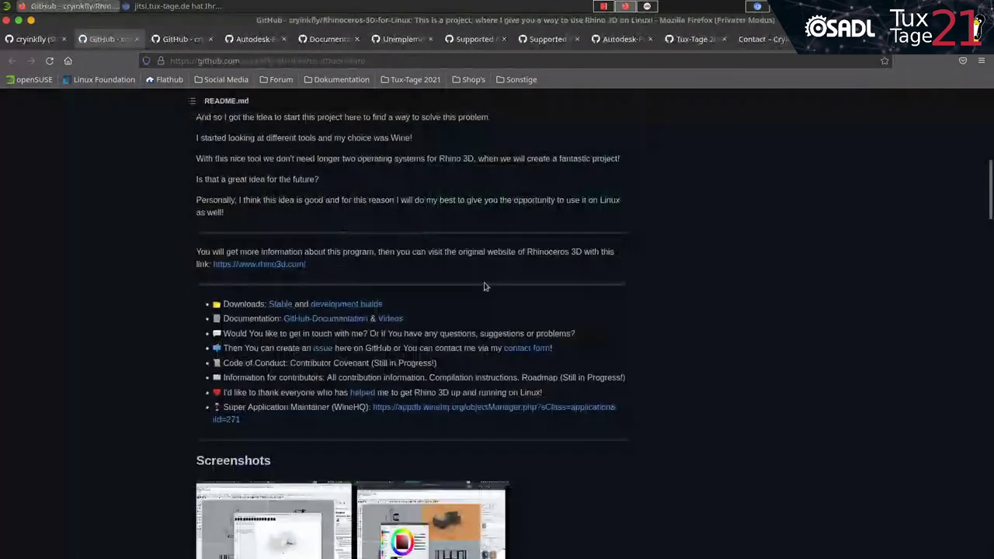
scroll(476, 286, "down", 4)
Step: View the Rhino colour-dialog screenshot on its own, close it, and return to the outline PDF
left_click(431, 225)
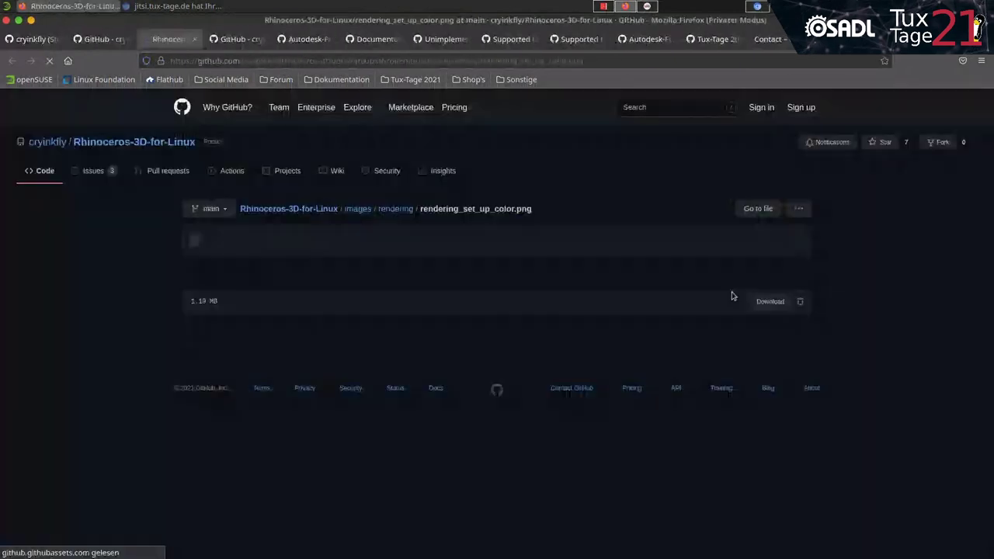
scroll(698, 304, "down", 4)
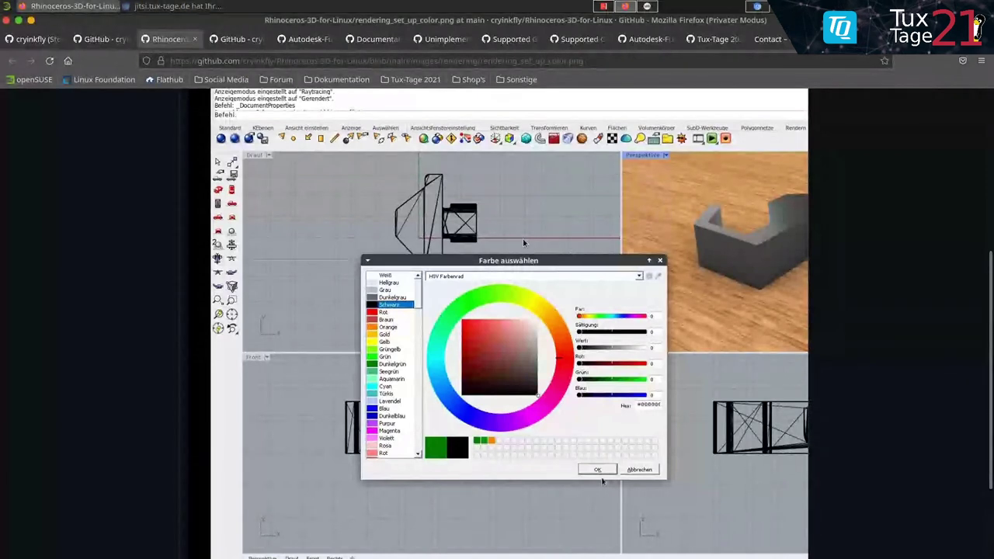
left_click(194, 39)
key("alt+Tab")
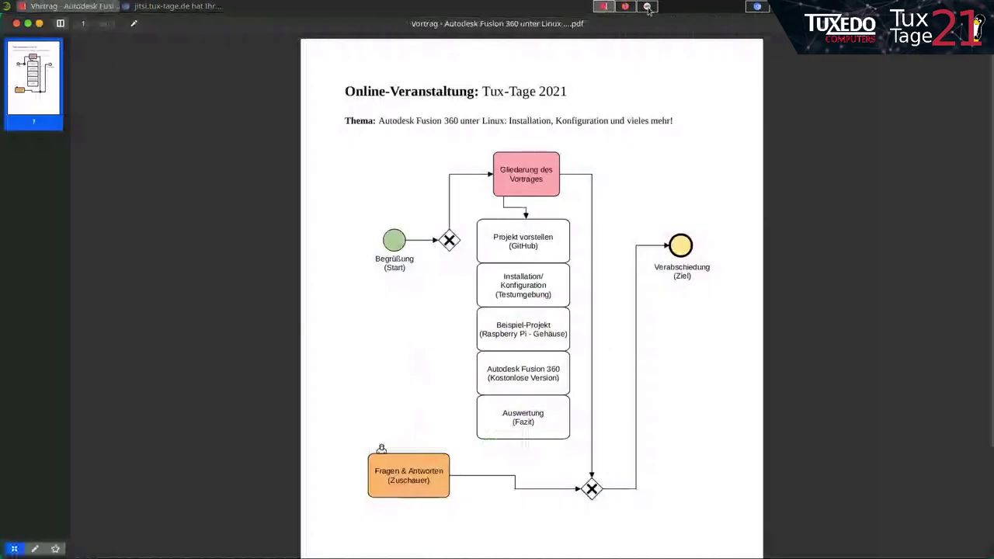
key("alt+Tab")
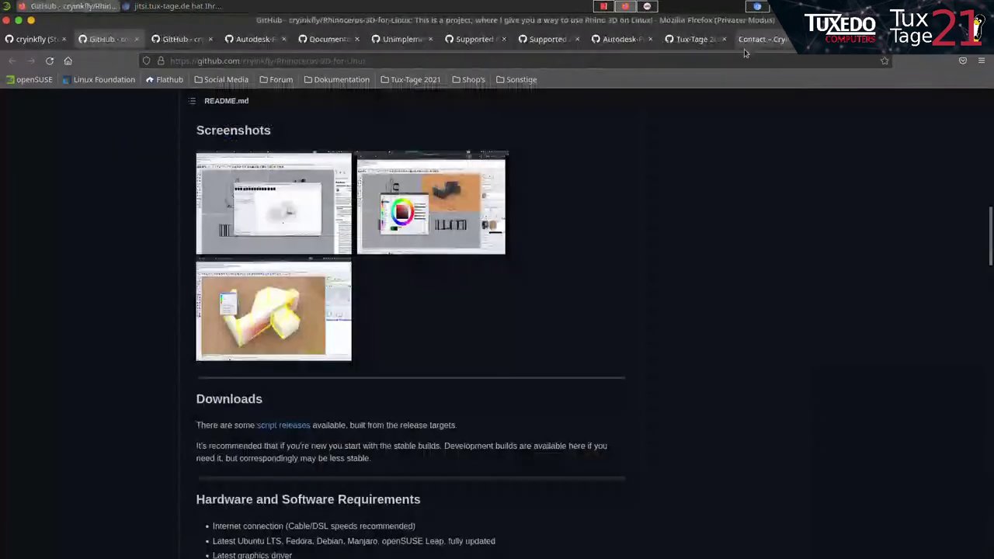
left_click(753, 39)
left_click(695, 39)
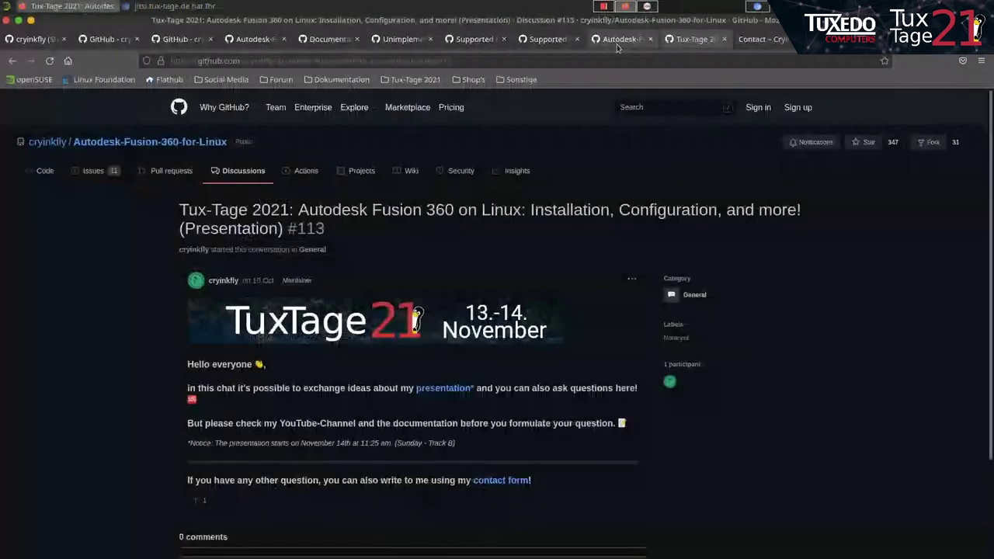
left_click(621, 41)
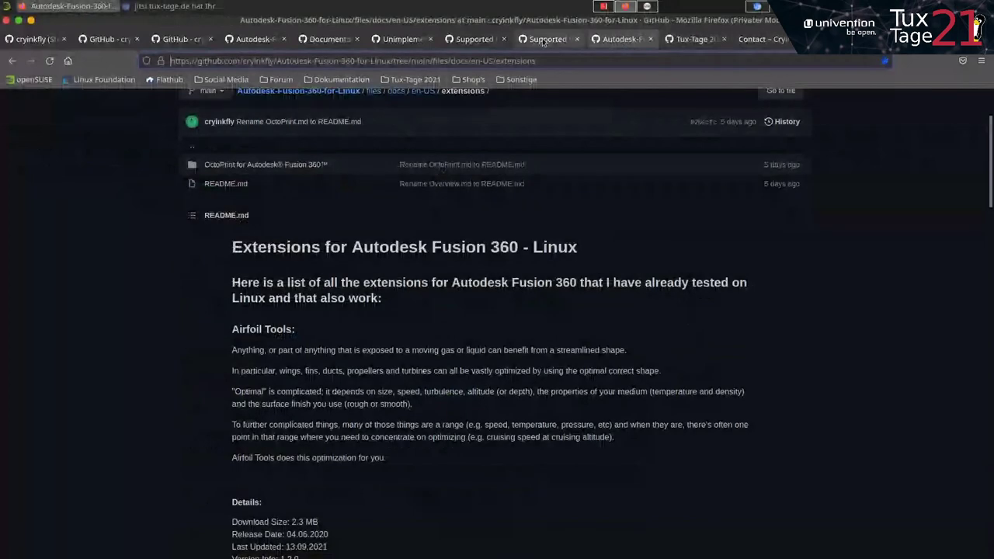
left_click(693, 39)
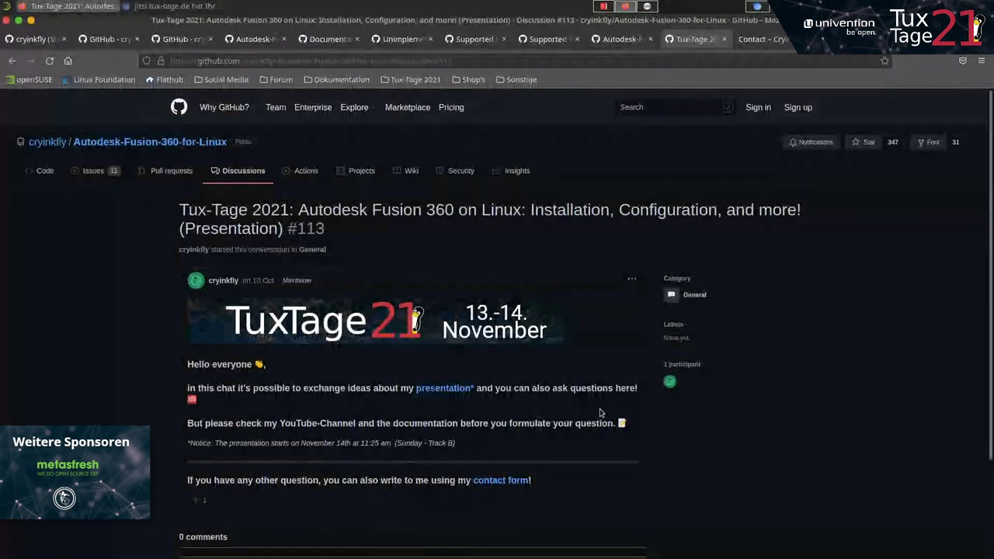
scroll(600, 412, "down", 1)
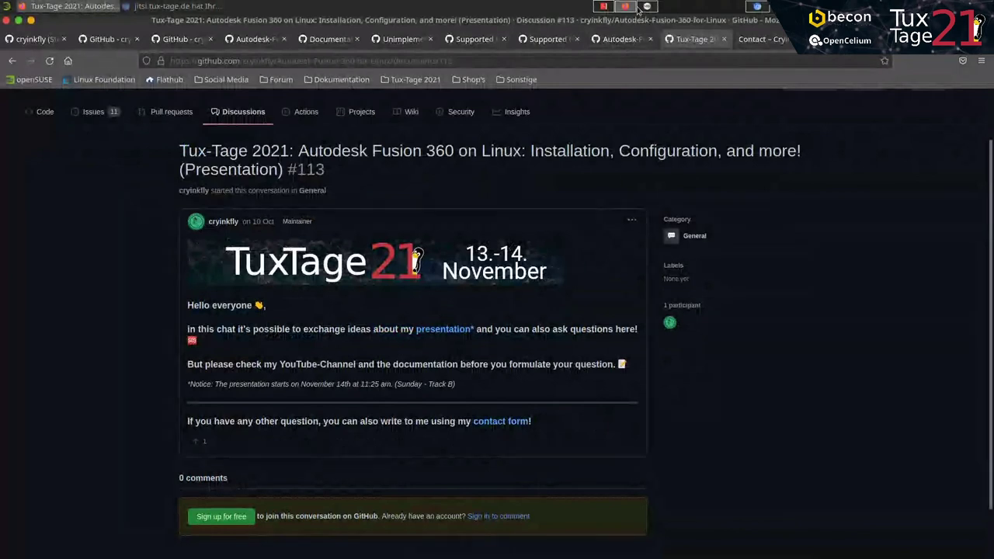
left_click(605, 6)
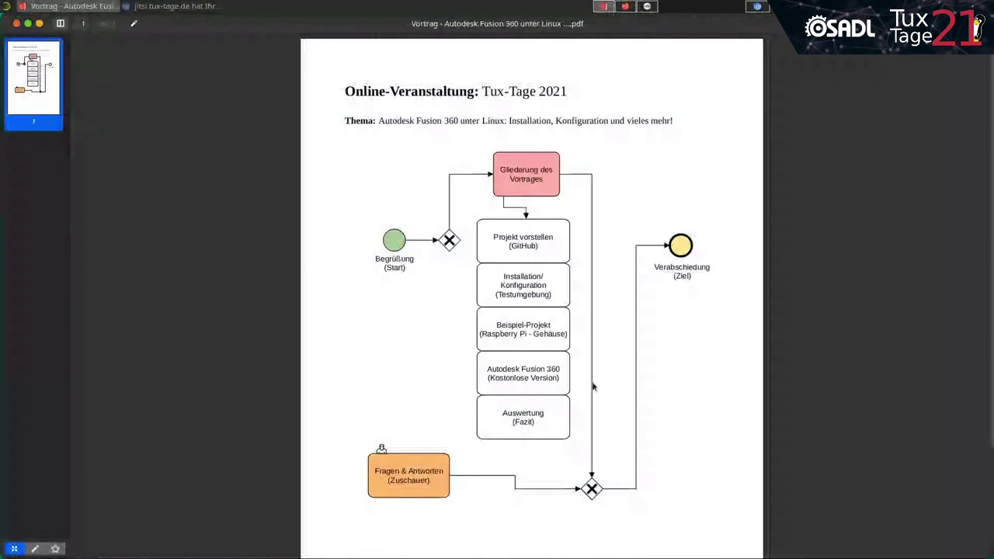